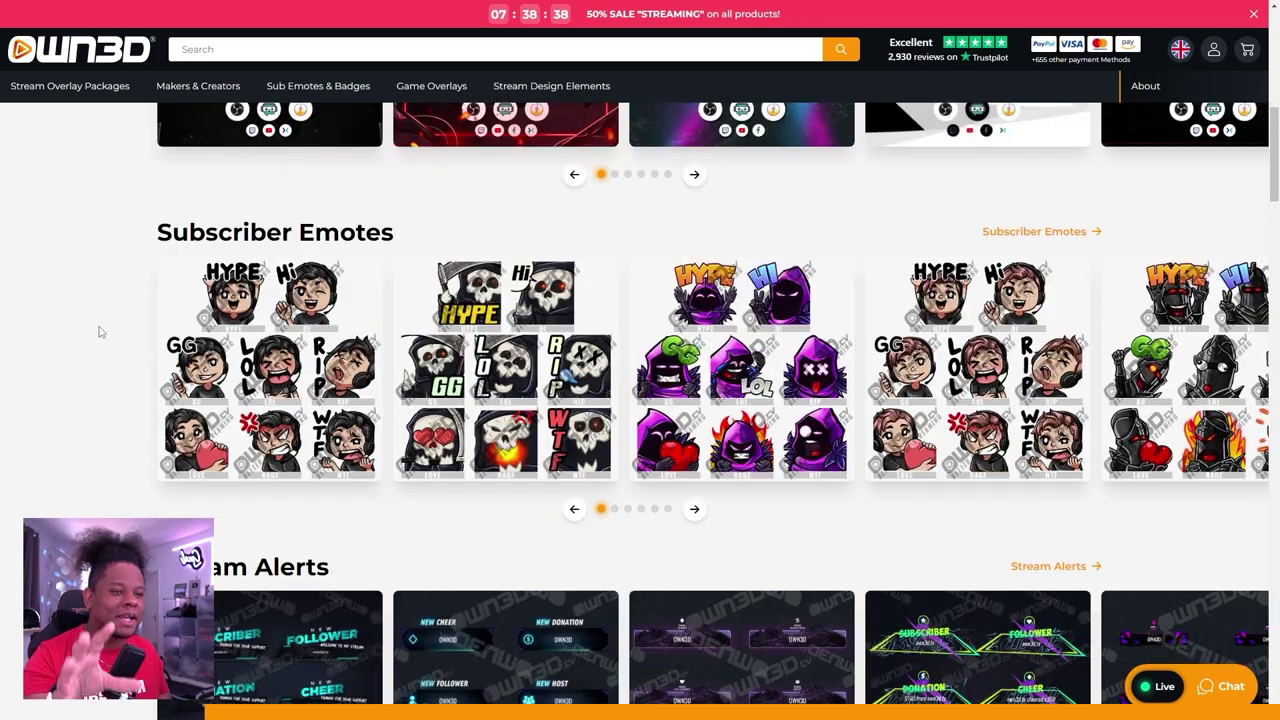
Step: Open OWN3D's Animated Emote Maker and choose 'Make your own animation!'
mouse_move(190, 94)
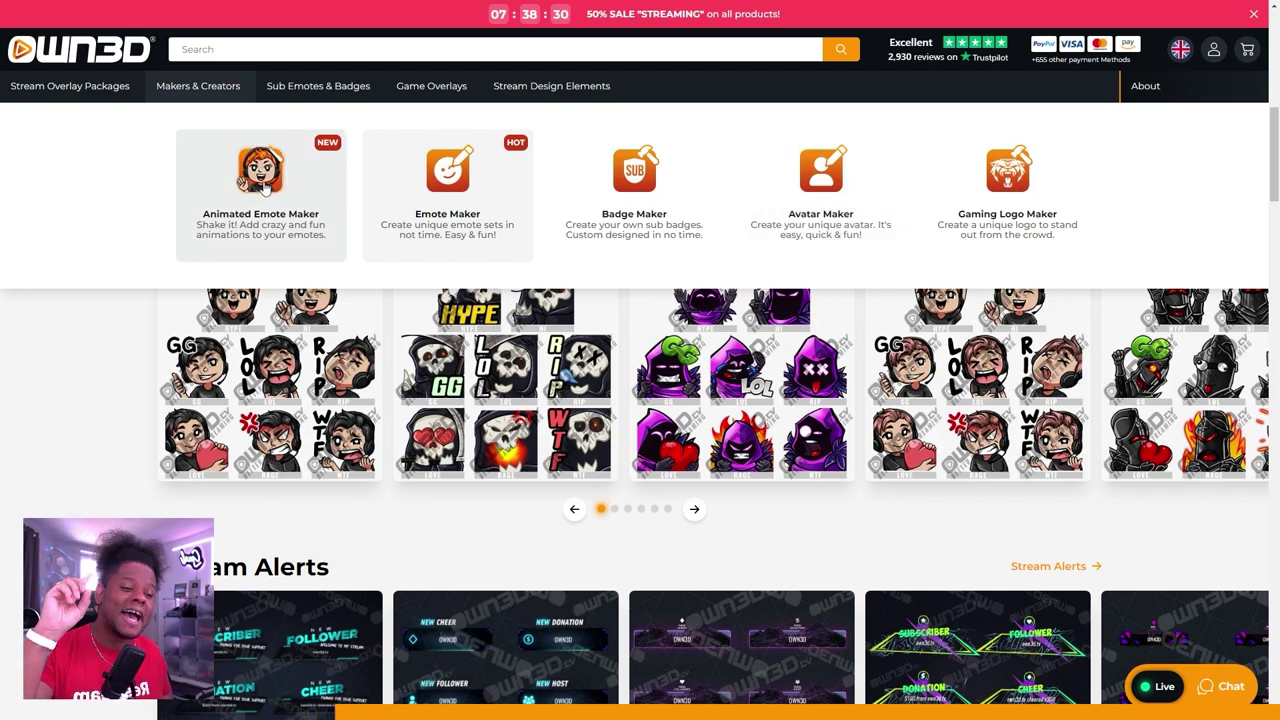
click(262, 180)
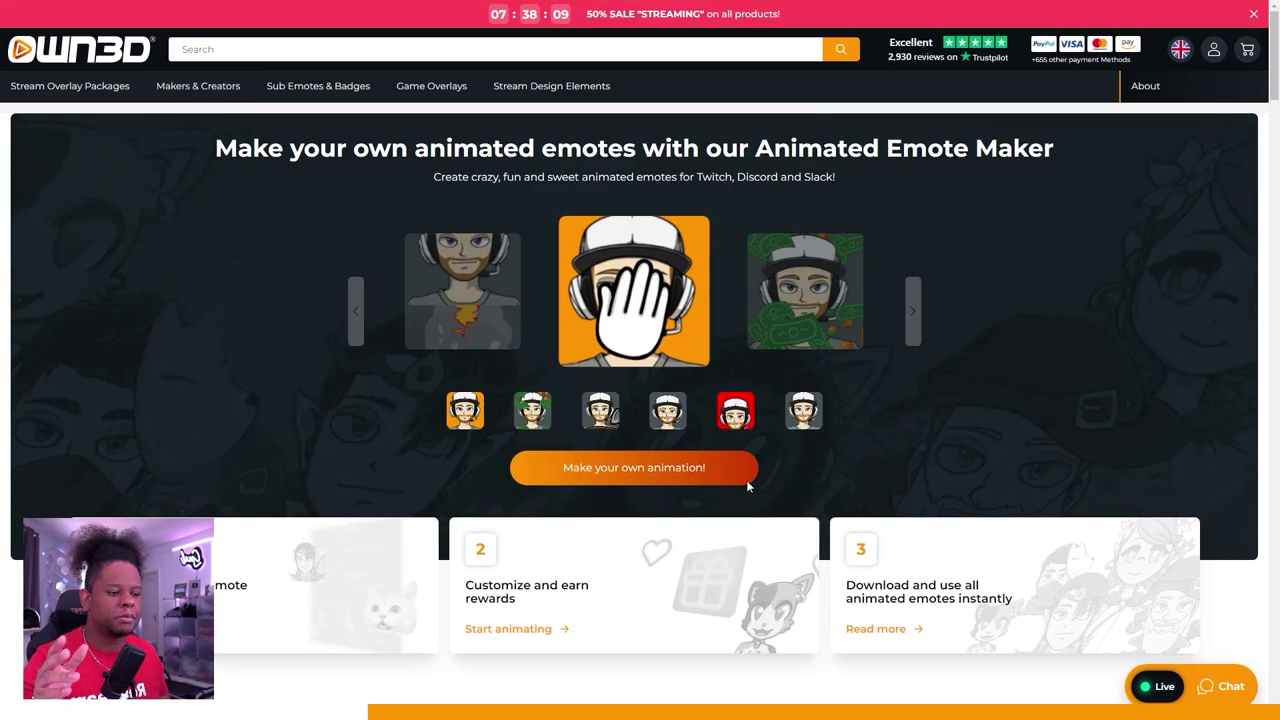
click(650, 475)
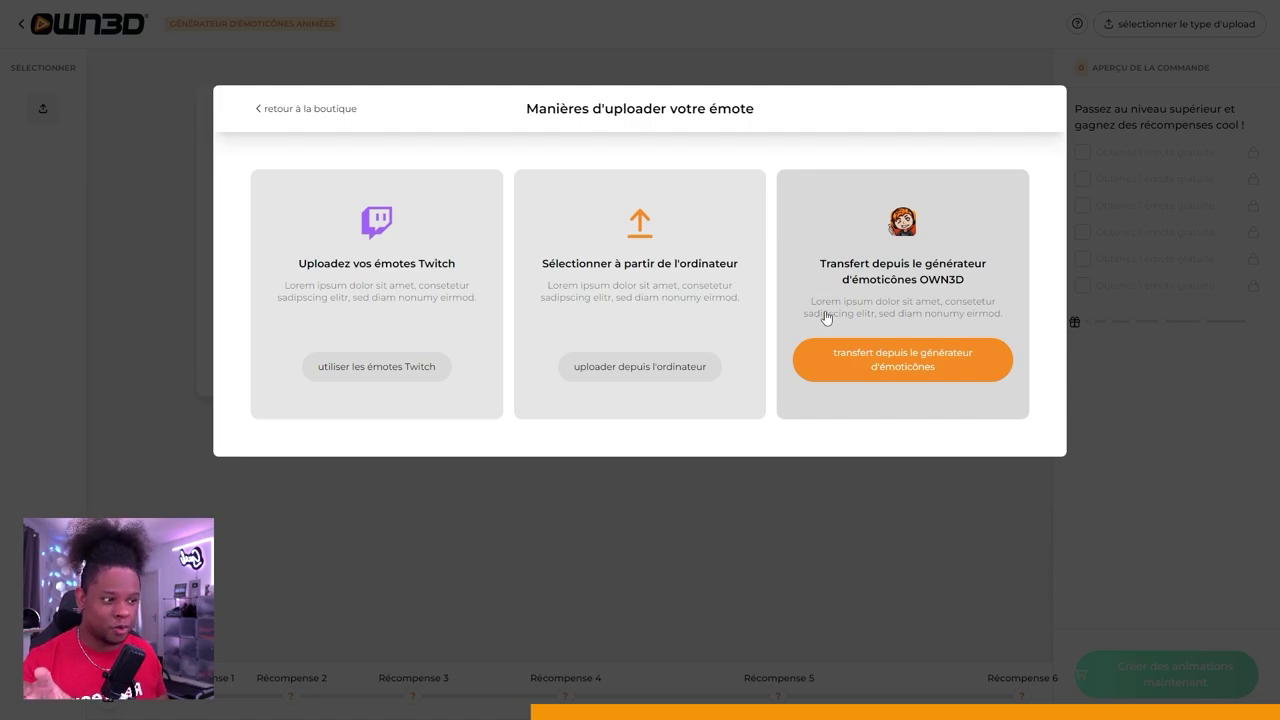
Step: Load your Twitch emotes by connecting with Twitch, preview one emote, then return to the OWN3D homepage
click(343, 374)
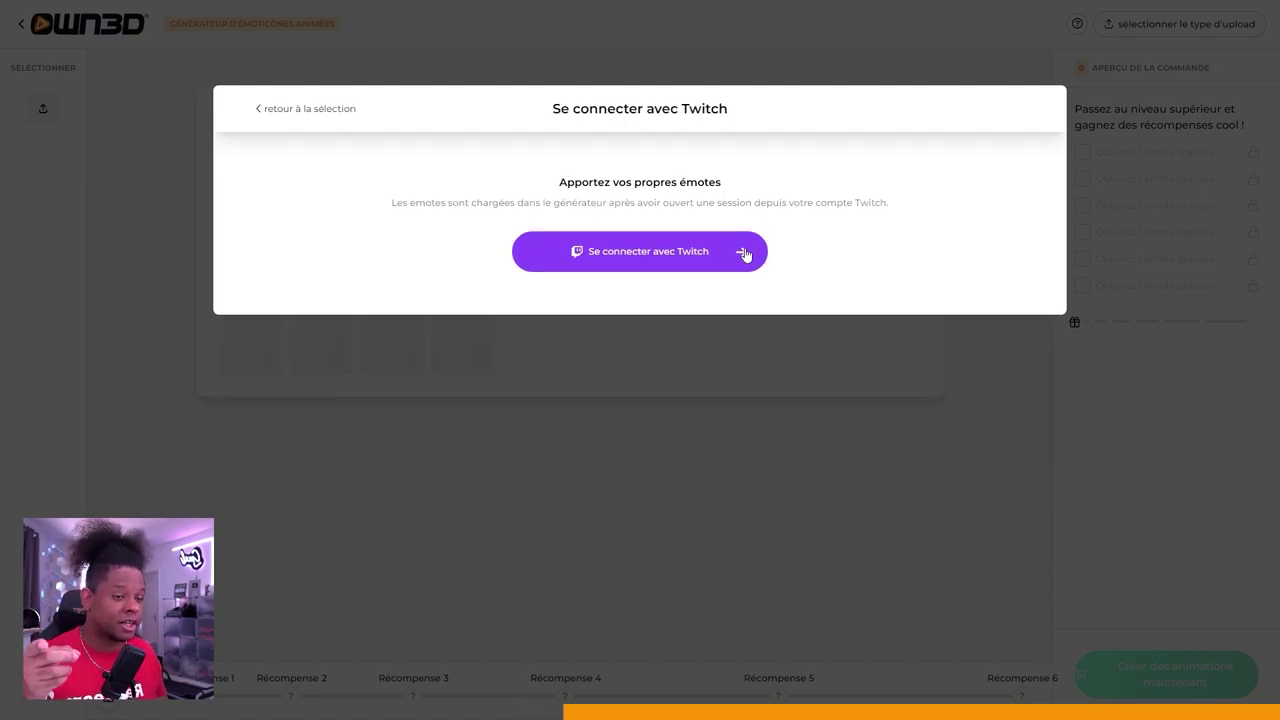
click(744, 255)
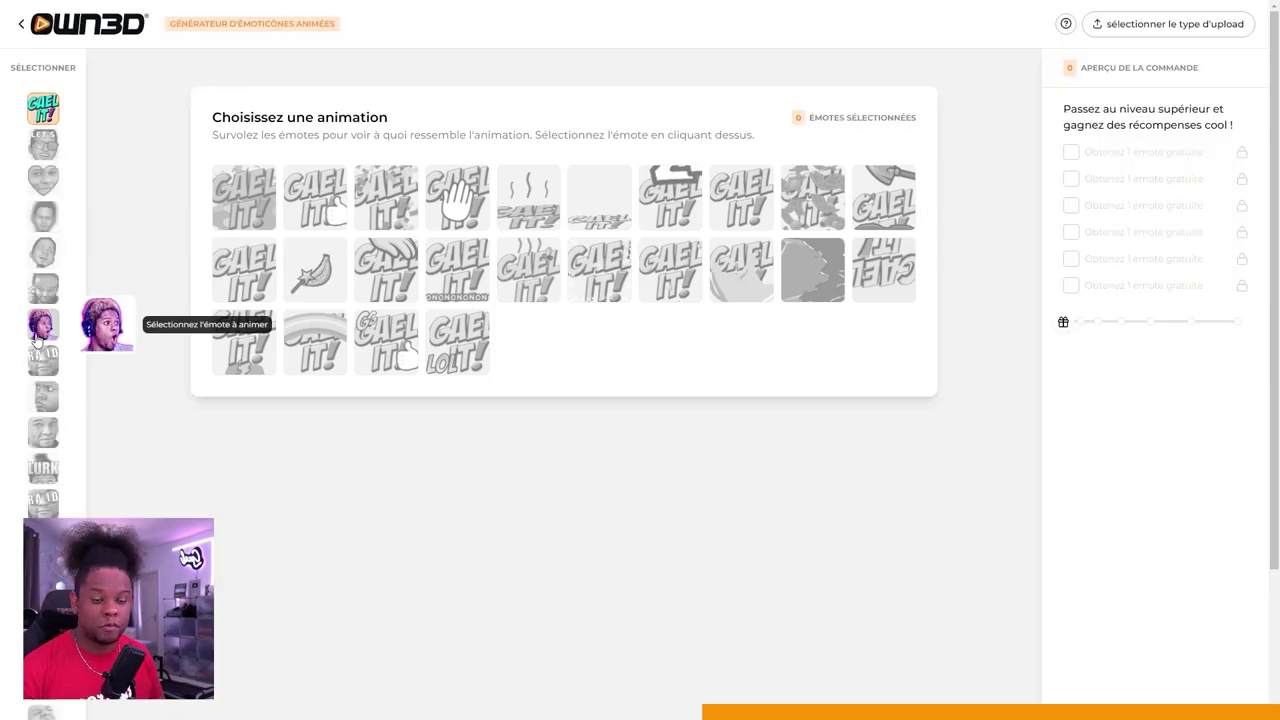
click(40, 335)
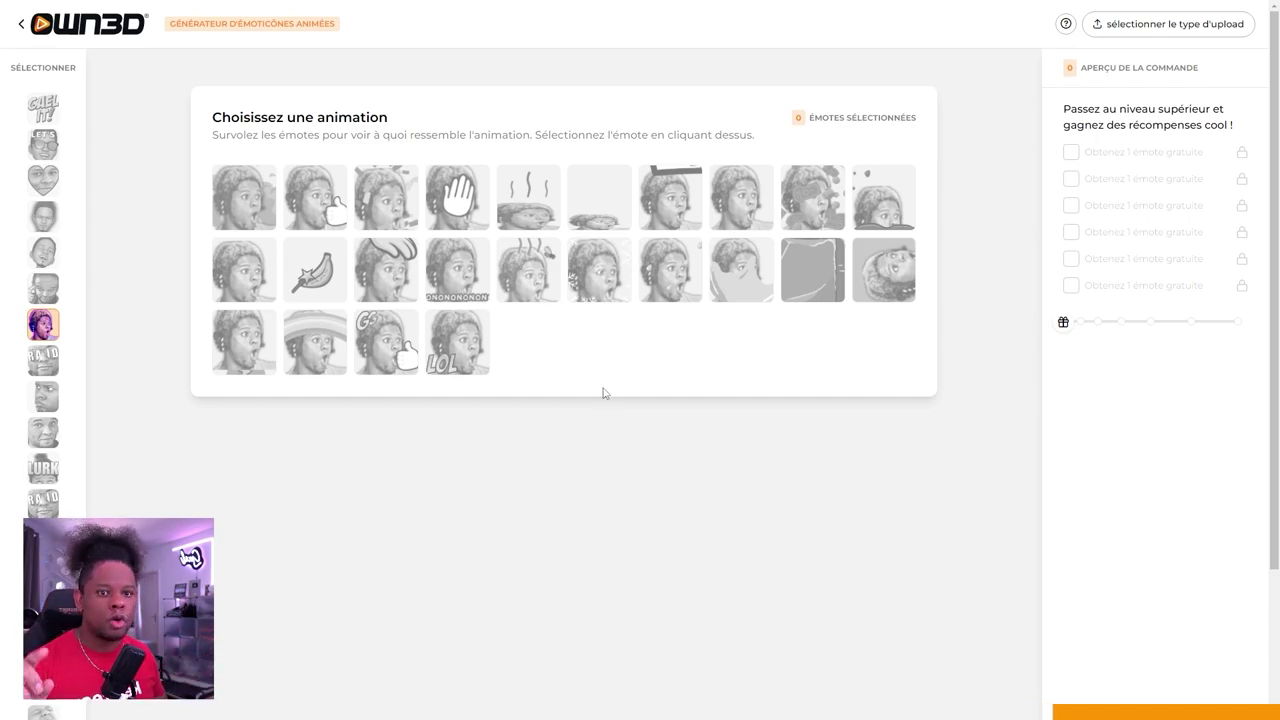
click(22, 27)
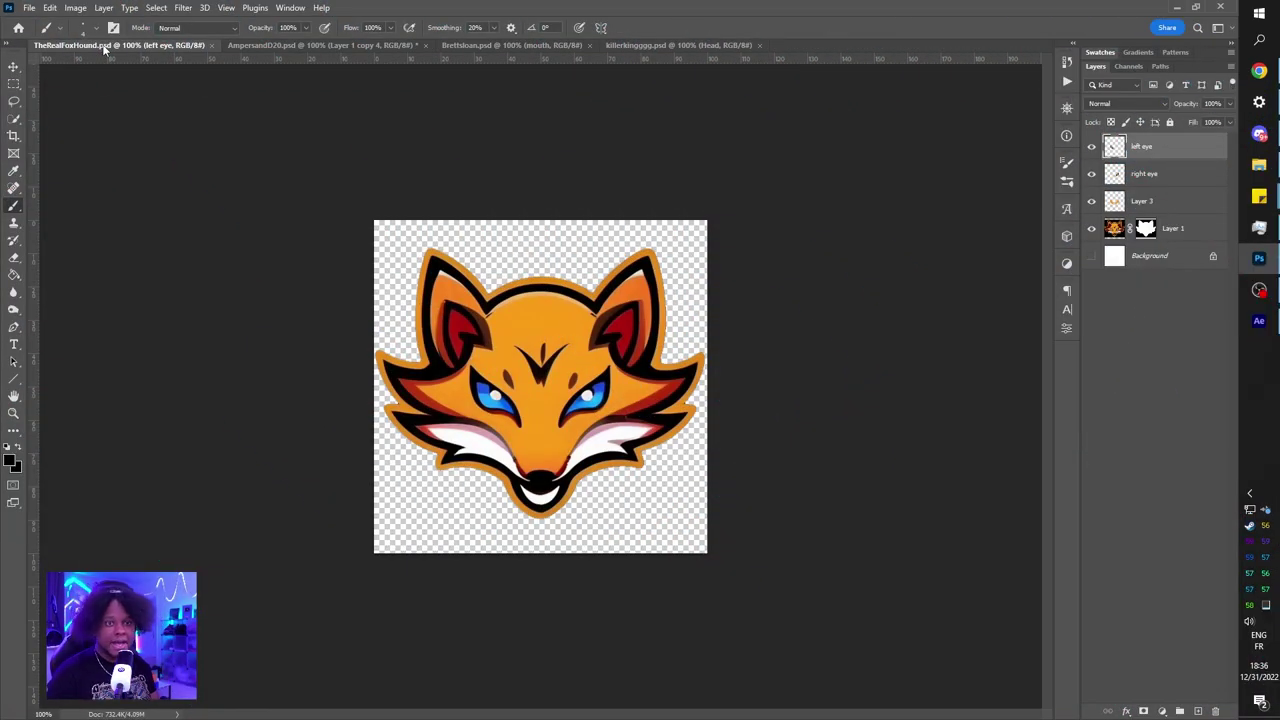
click(314, 46)
click(524, 46)
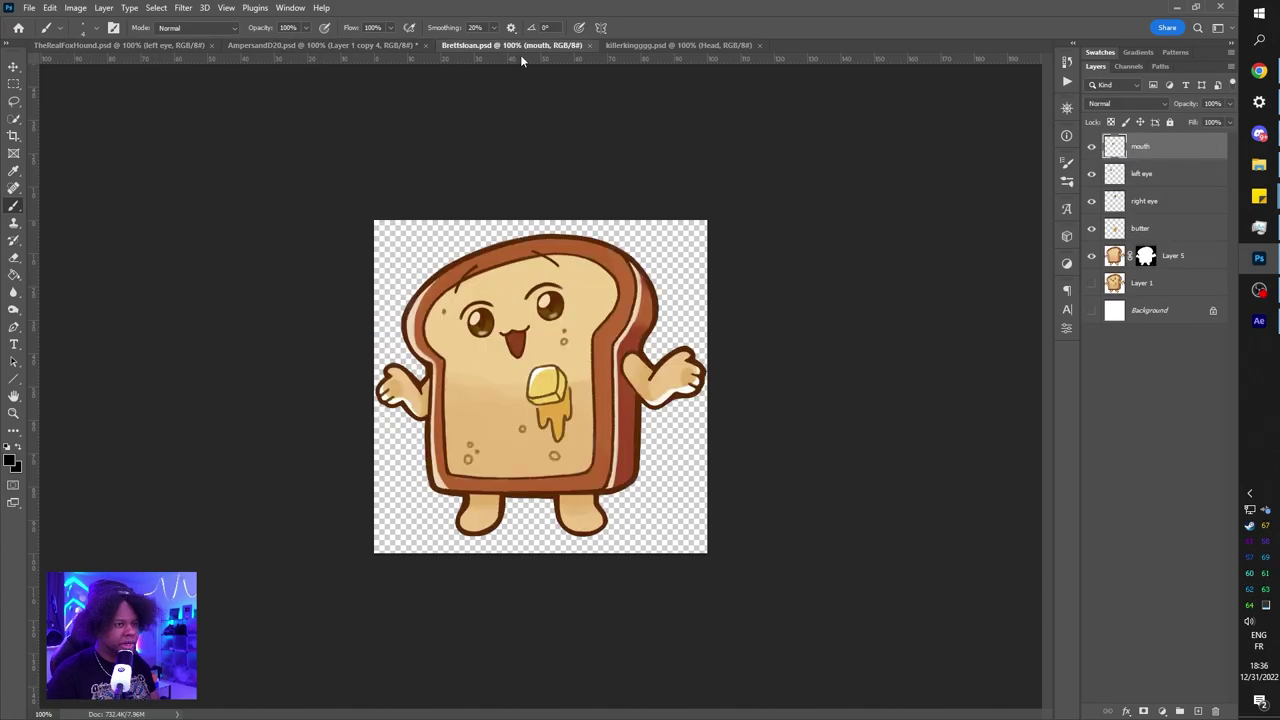
click(672, 46)
click(114, 47)
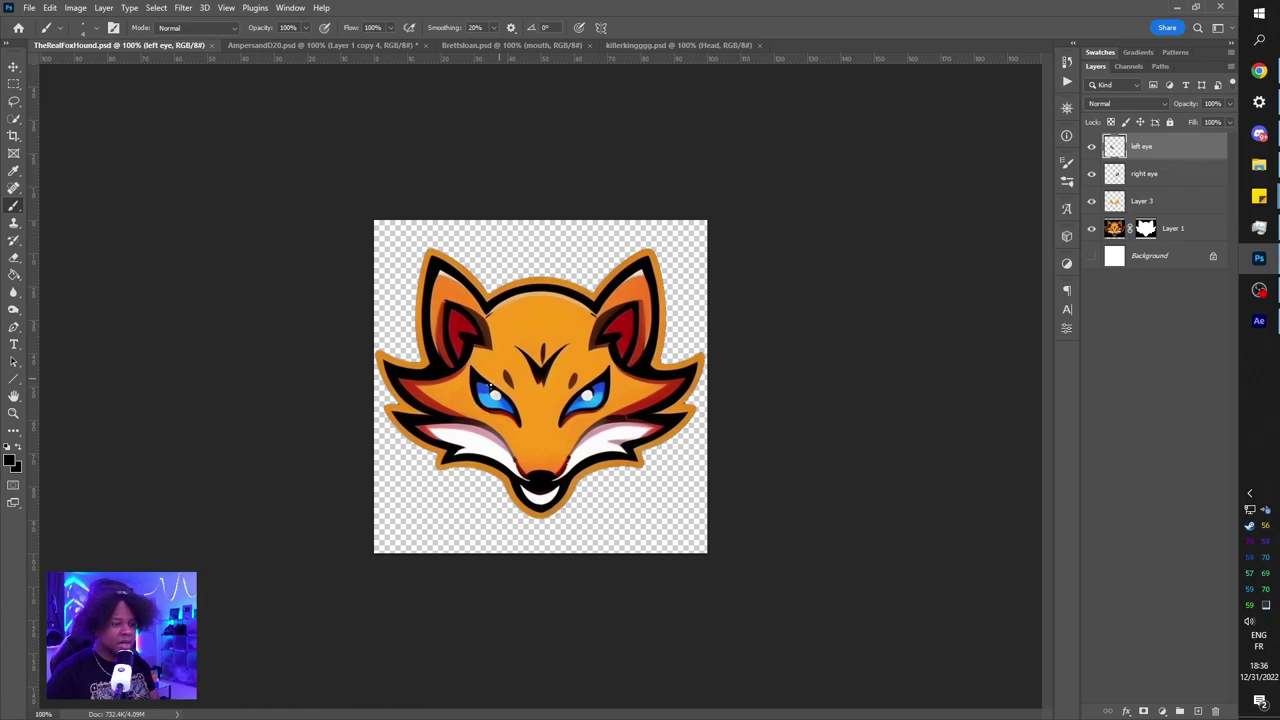
click(1091, 147)
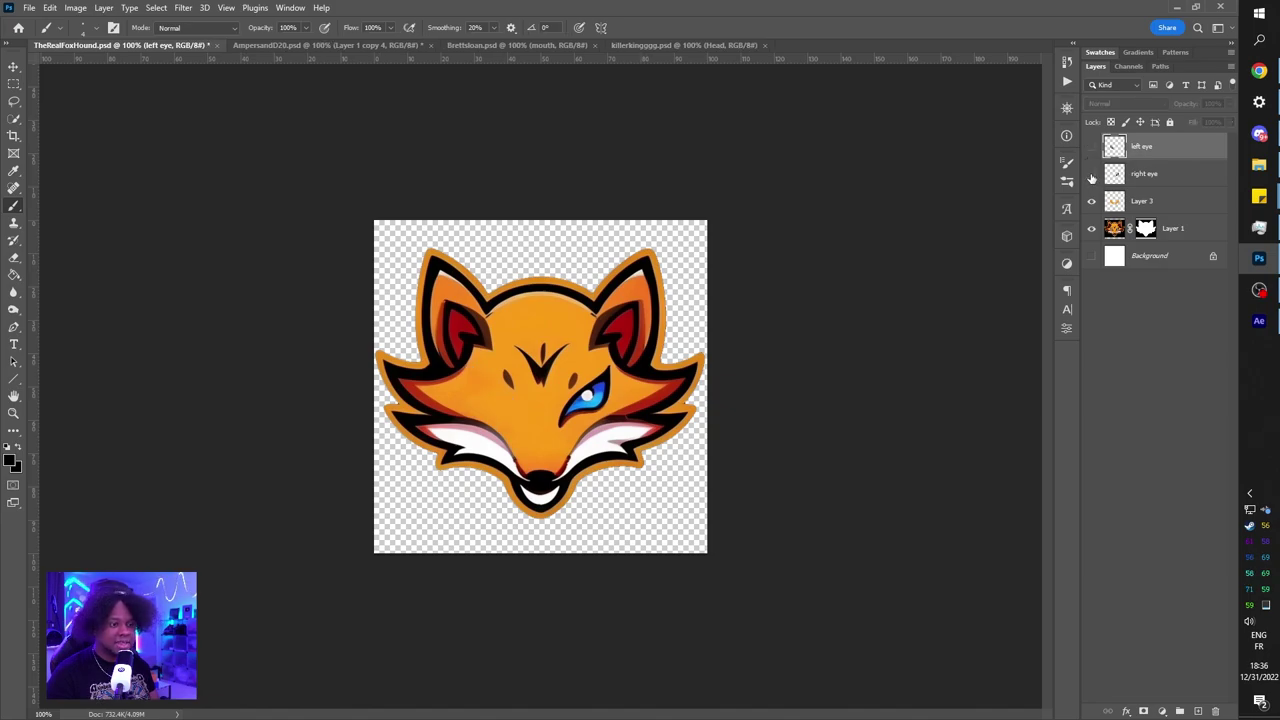
click(1091, 174)
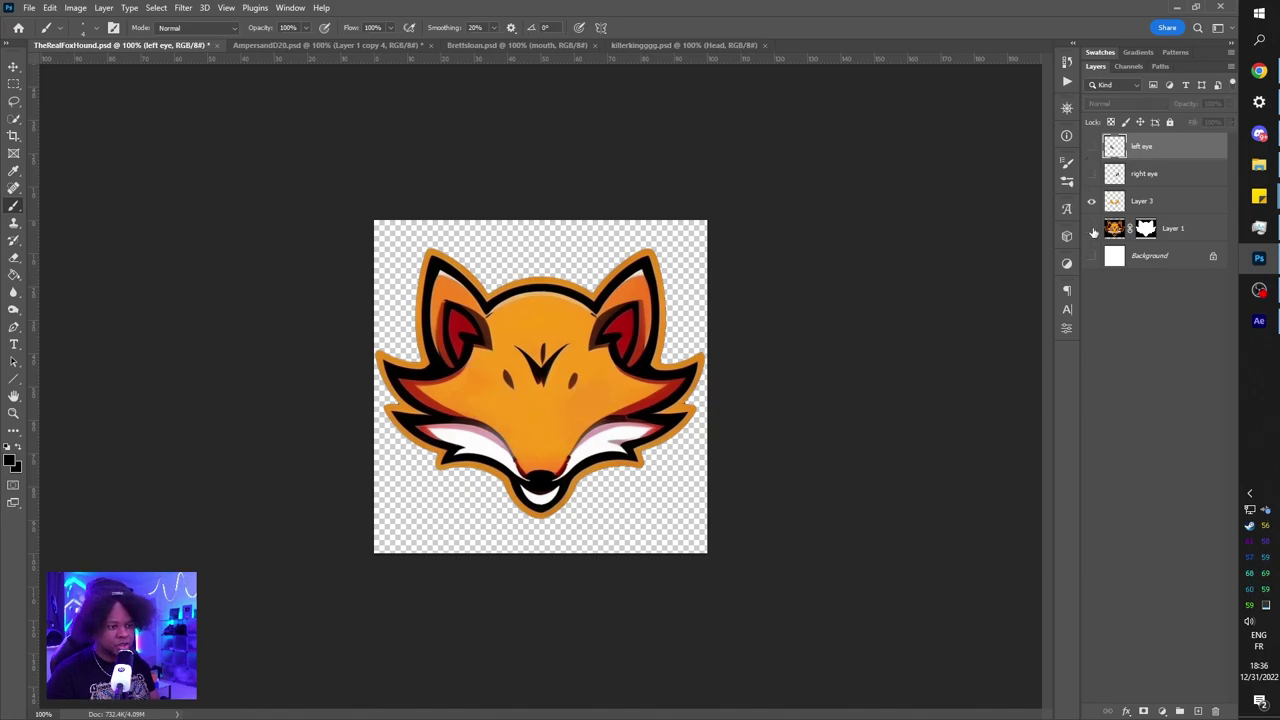
click(1092, 229)
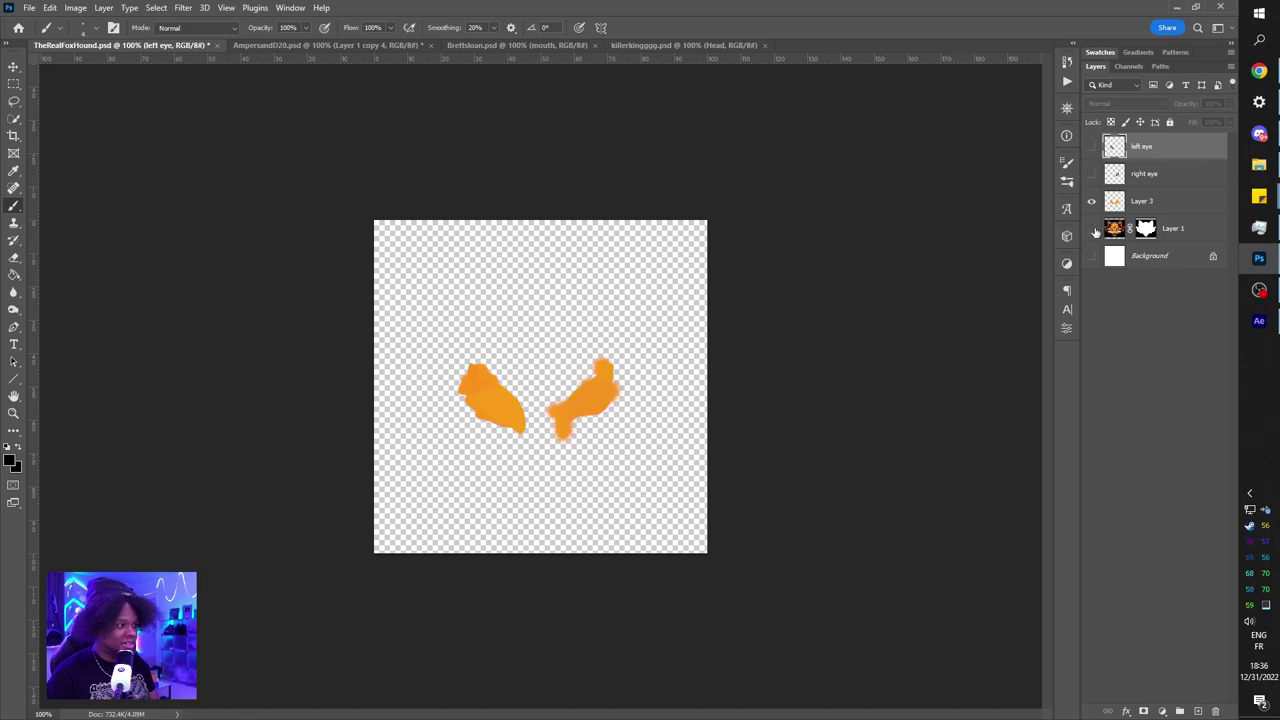
click(1092, 229)
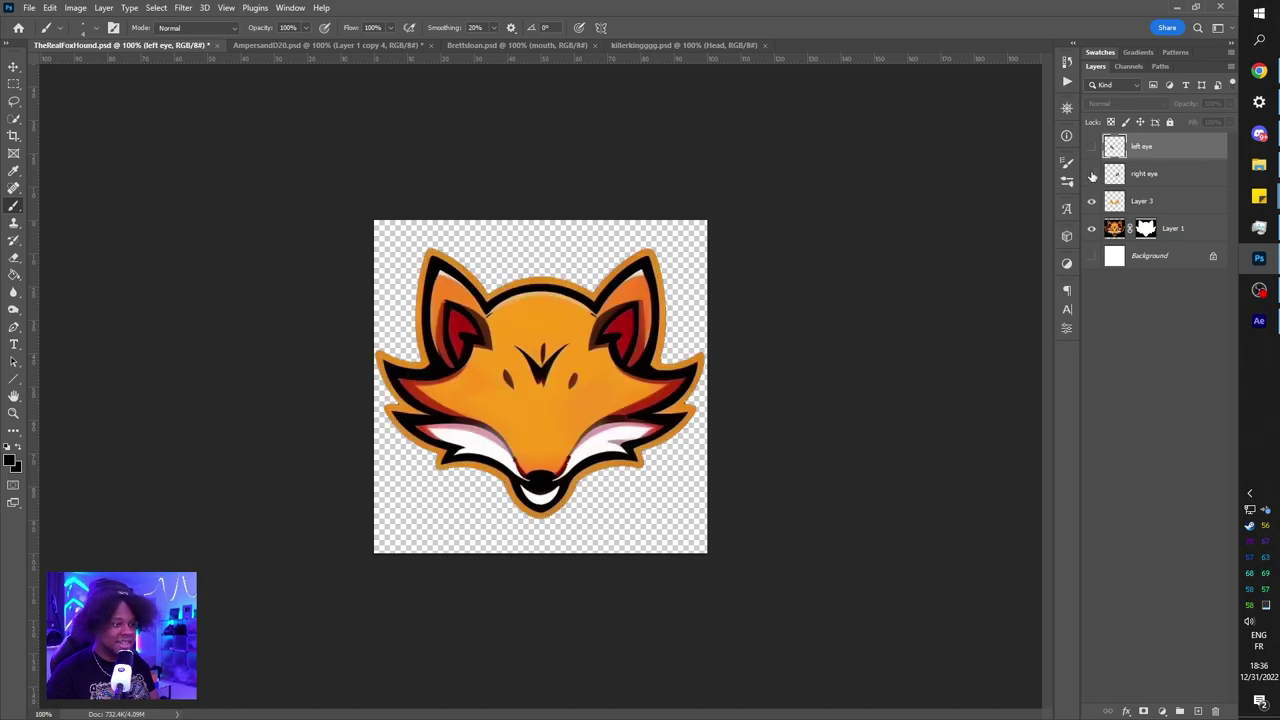
click(1091, 174)
click(1092, 146)
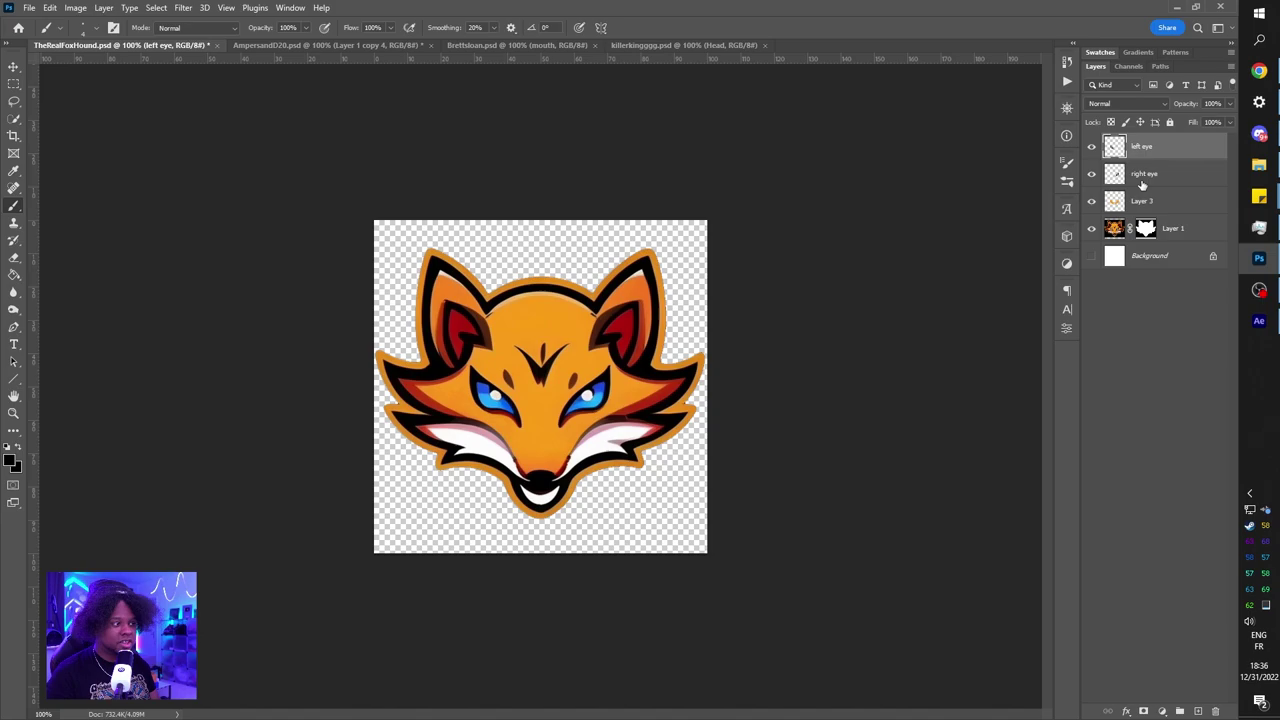
Step: In AmpersandD20.psd, show Layer 1 copy through Layer 1 copy 4 to preview the blink
key(ctrl+Tab)
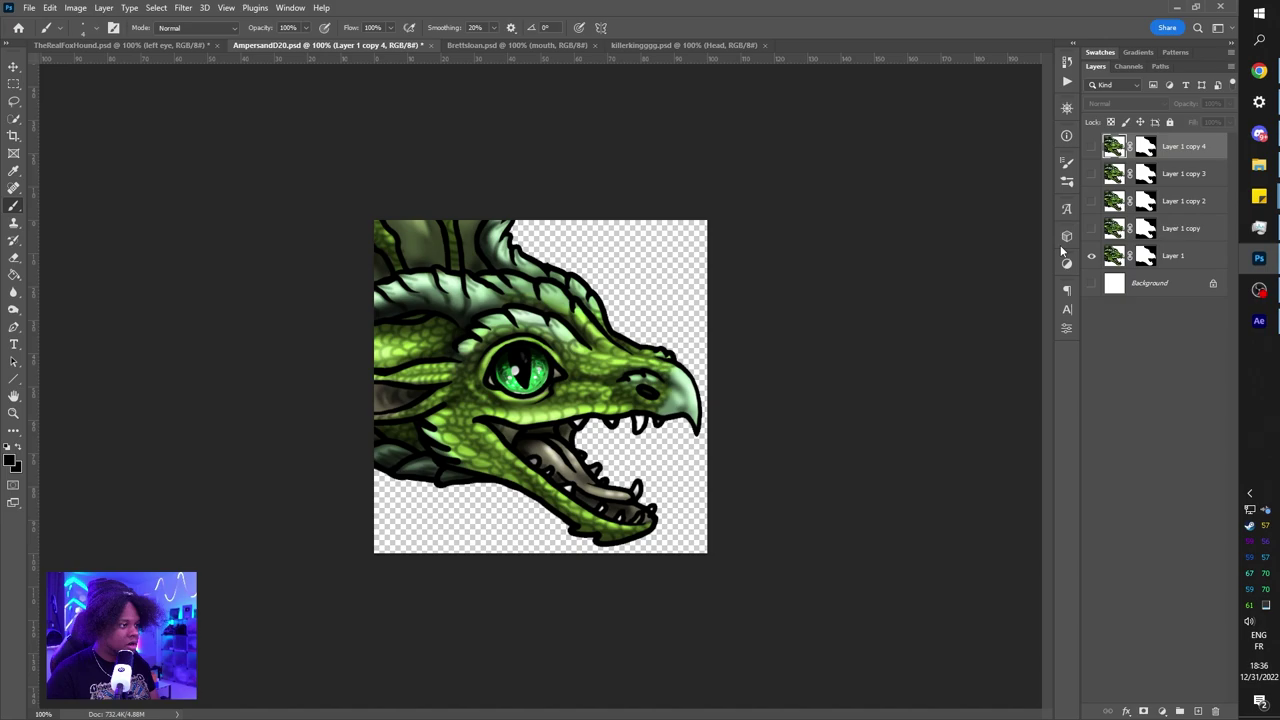
click(1091, 229)
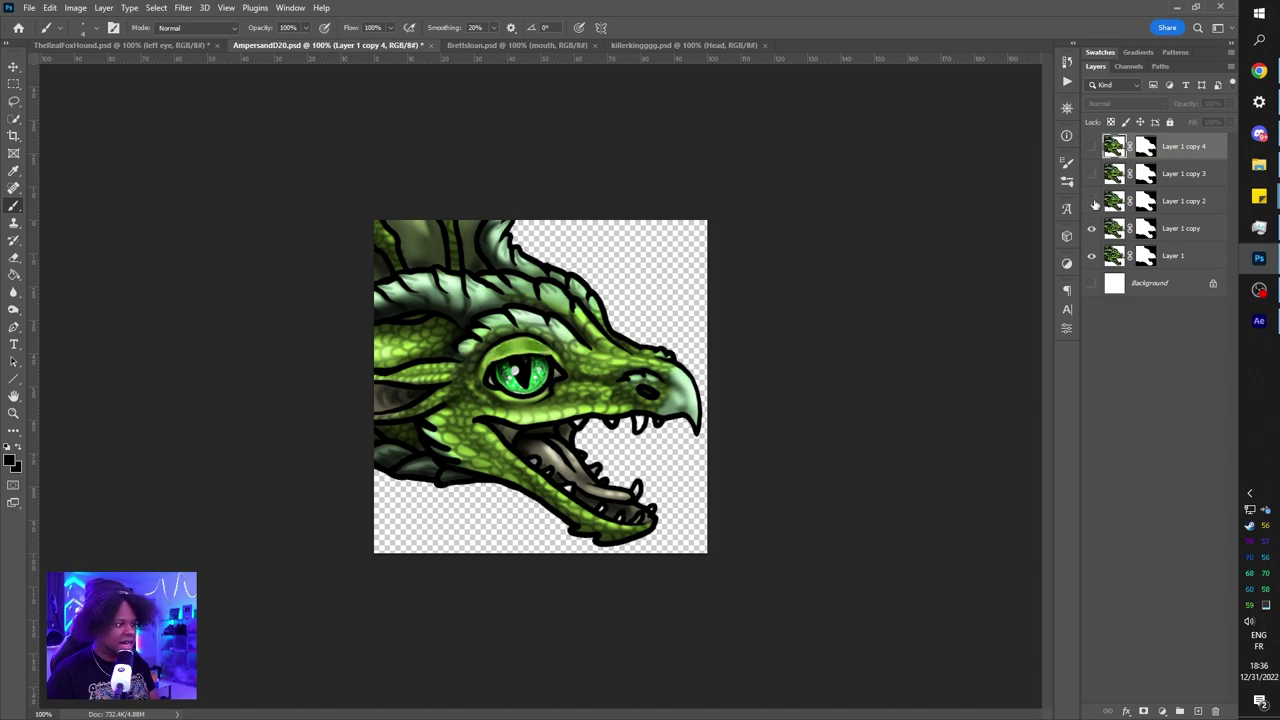
click(1091, 201)
click(1091, 174)
click(1091, 146)
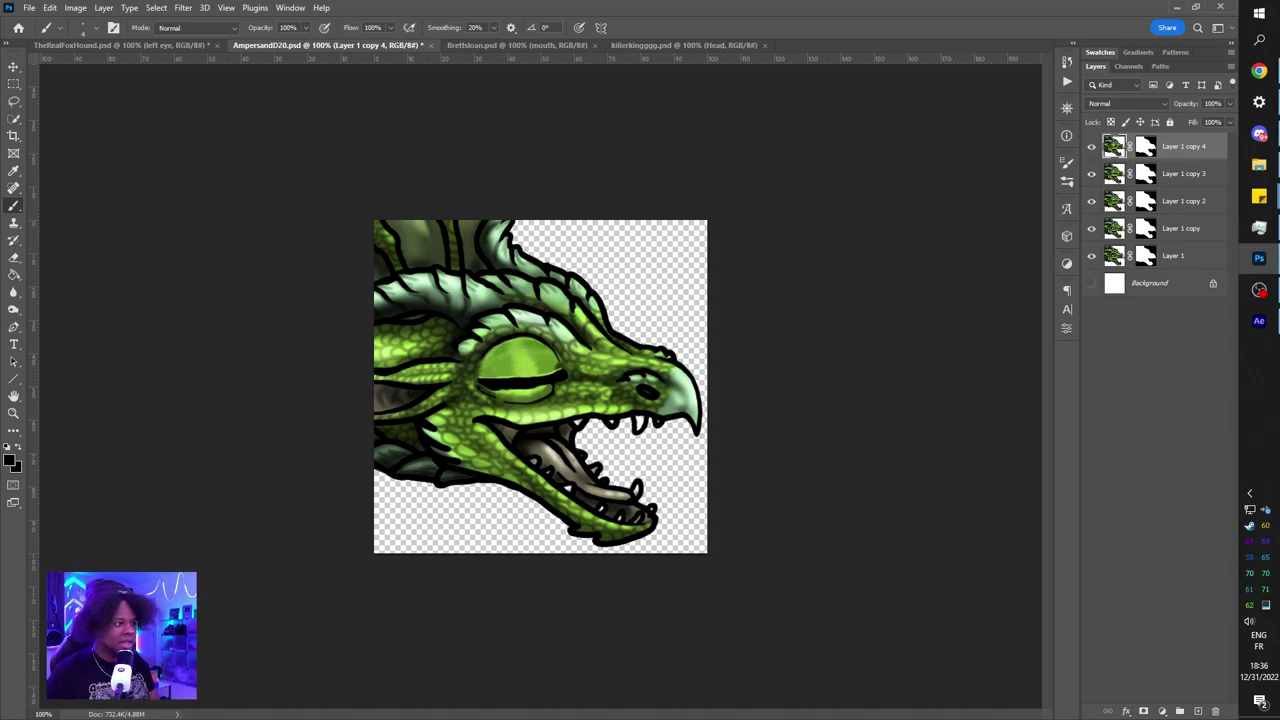
Step: Hide the four Layer 1 copy frames again, leaving only the base dragon visible
click(1092, 147)
click(1091, 174)
click(1091, 201)
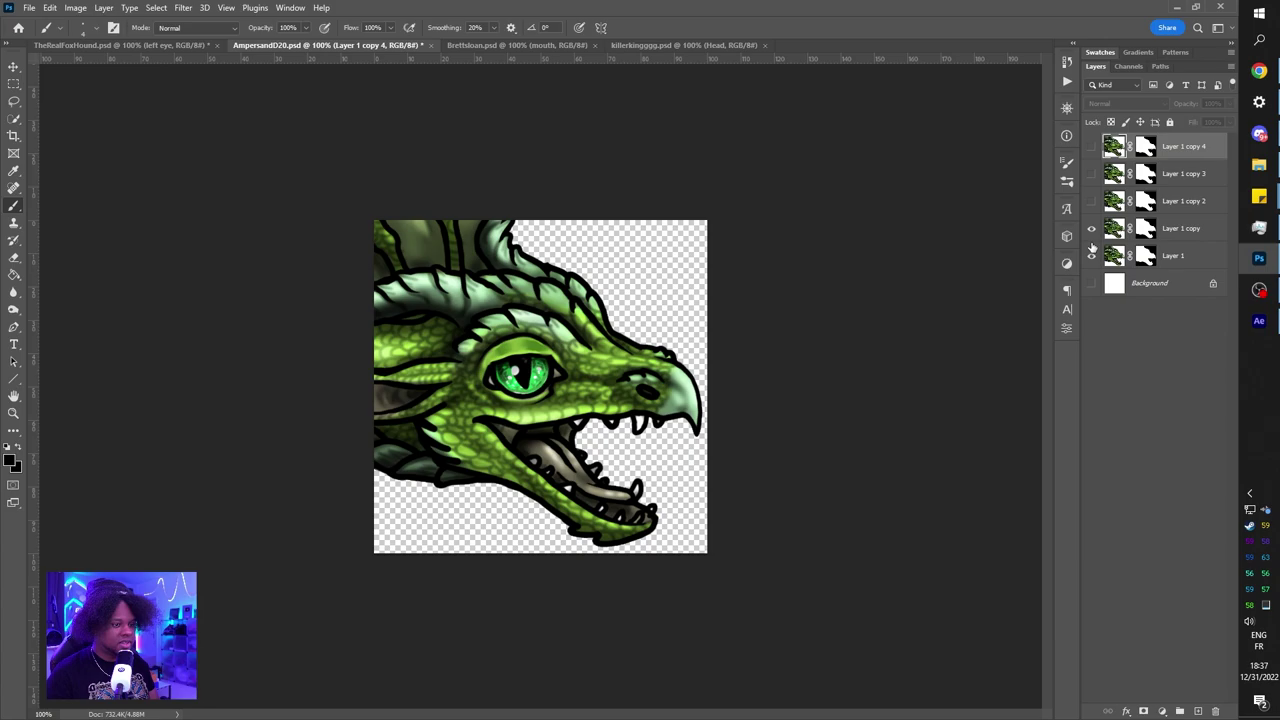
click(1091, 229)
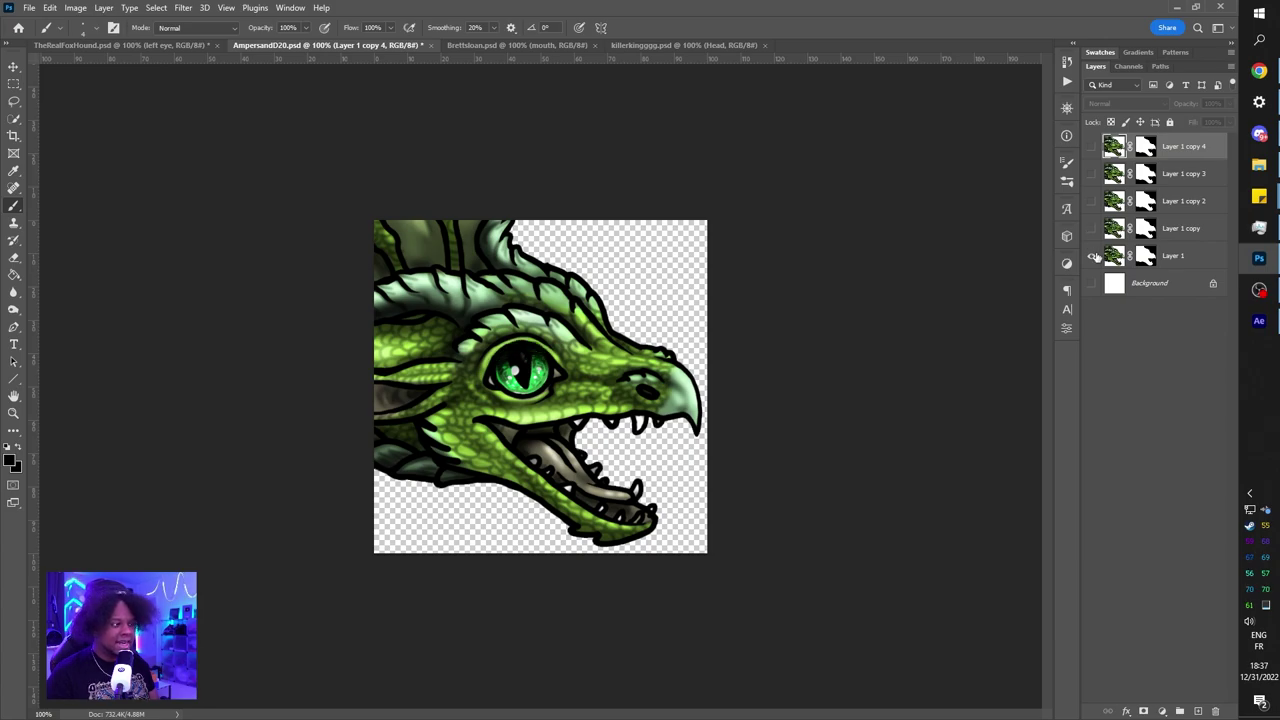
click(533, 50)
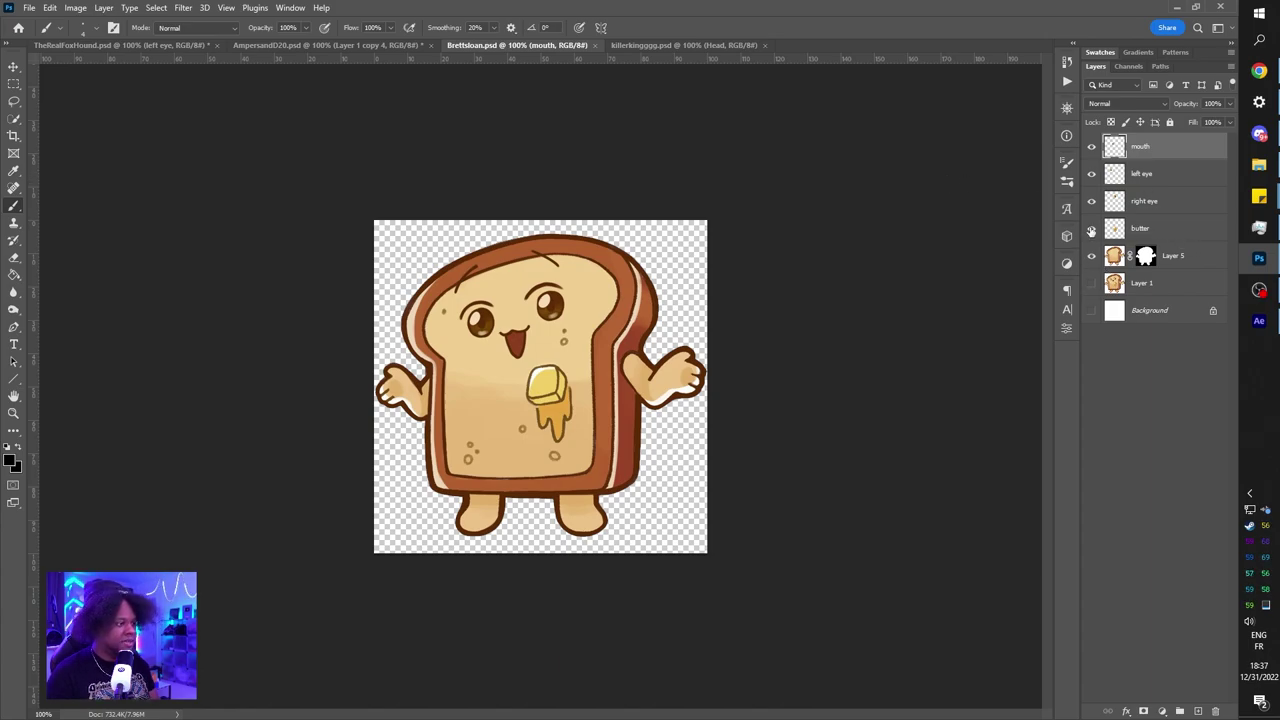
drag(1091, 229, 1091, 146)
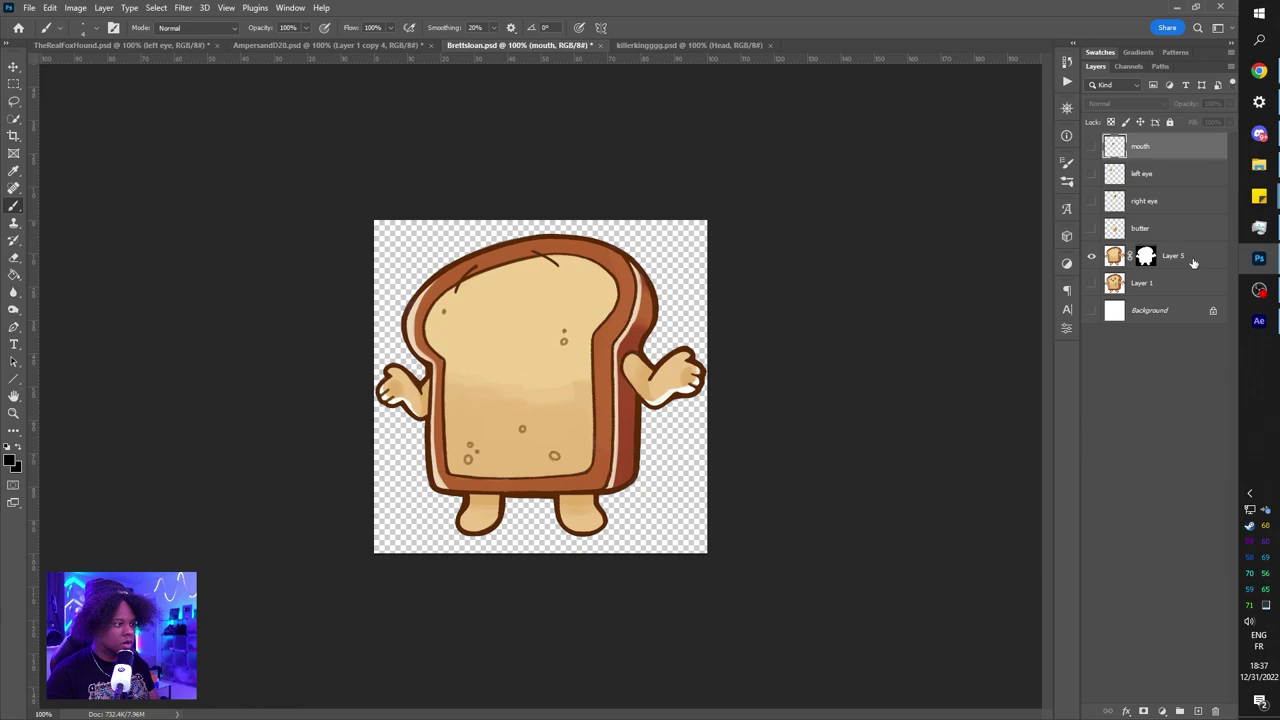
click(1091, 229)
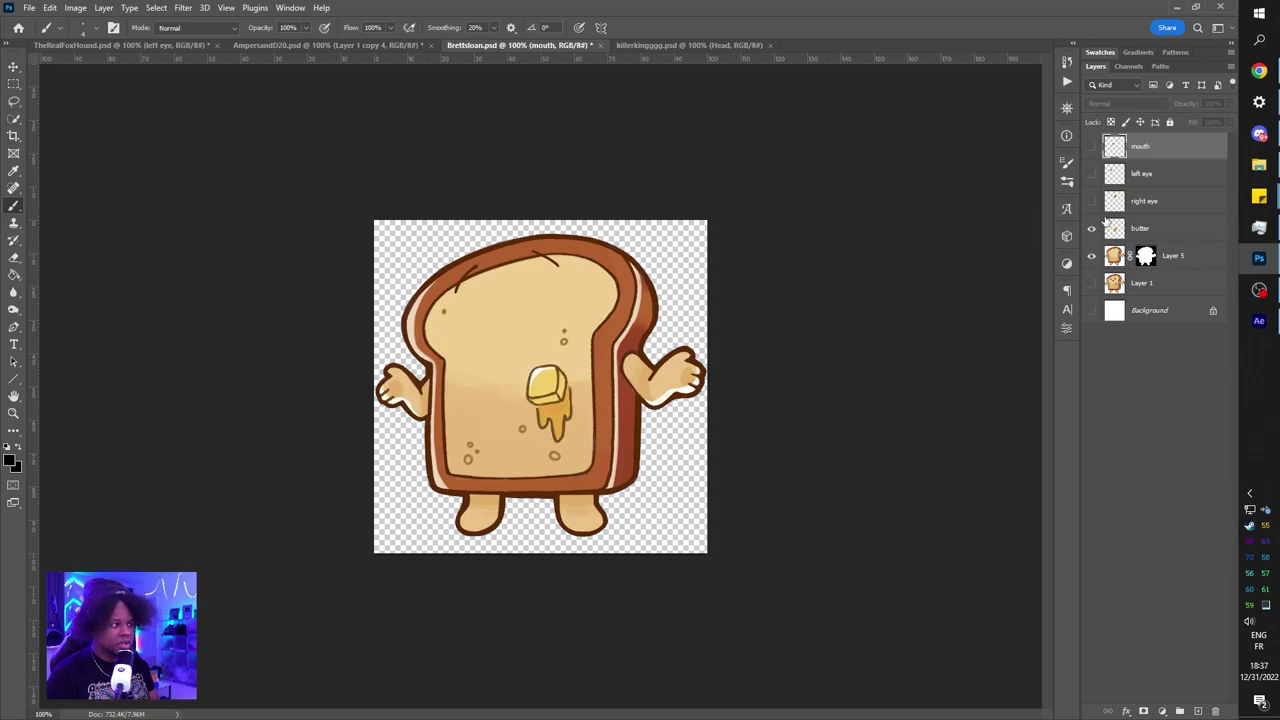
click(1091, 201)
click(1091, 174)
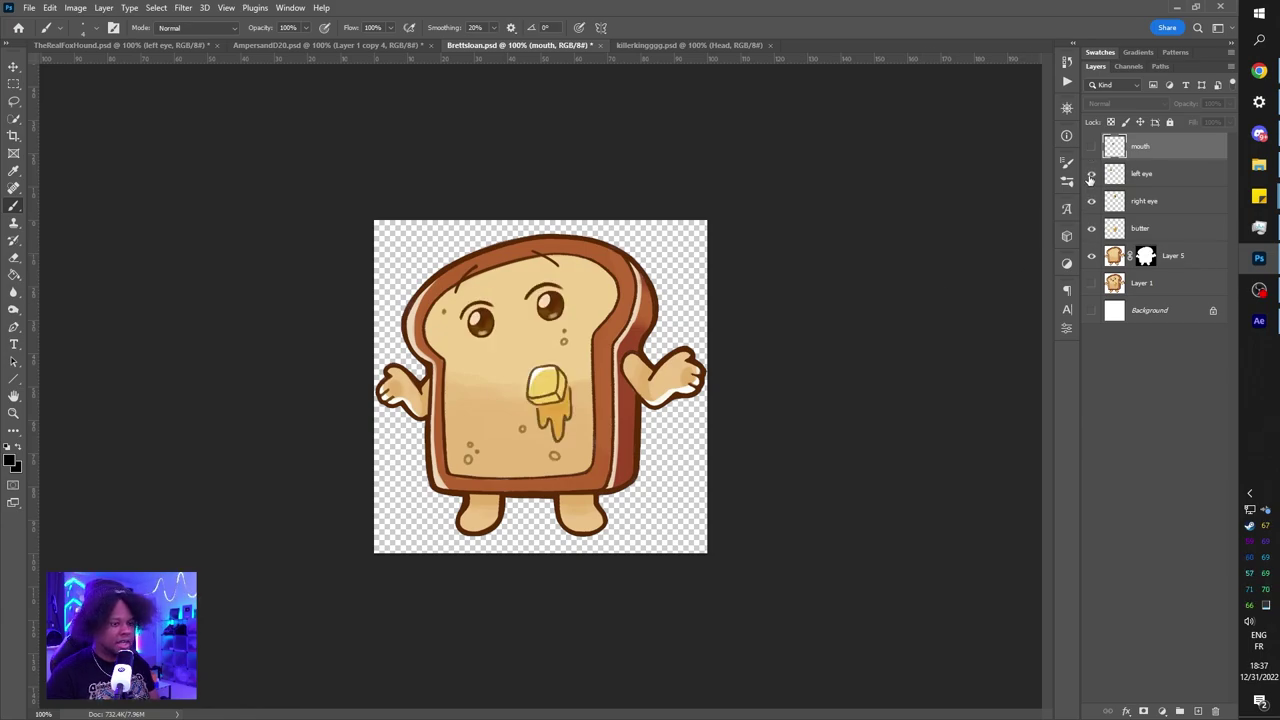
click(1091, 147)
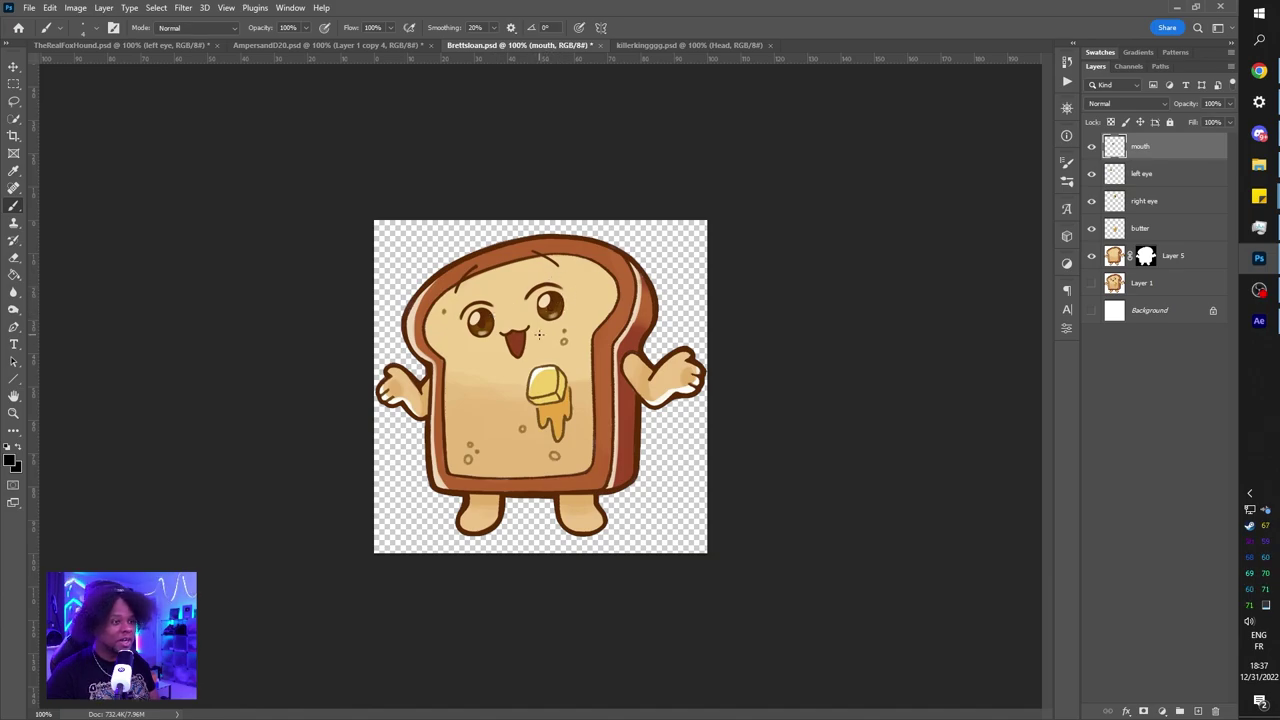
click(662, 46)
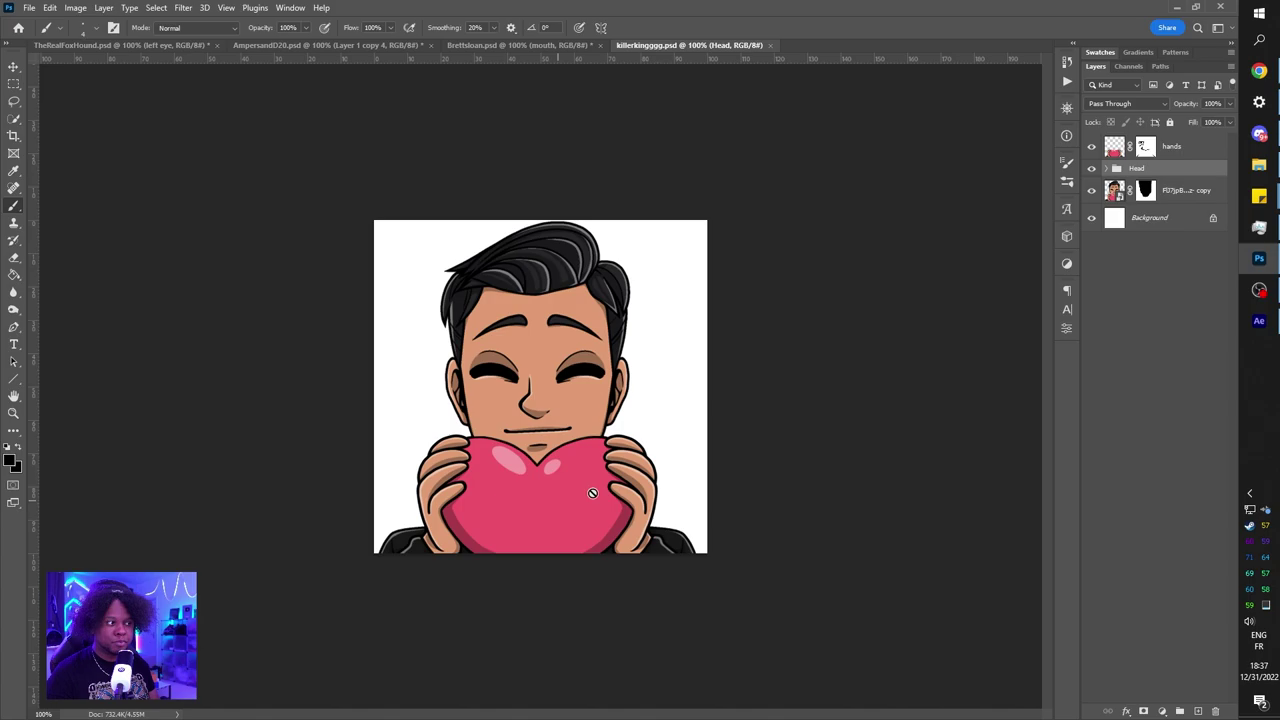
Step: Toggle the head and hands layers while zooming on the face, ending with the hands shown
click(1093, 195)
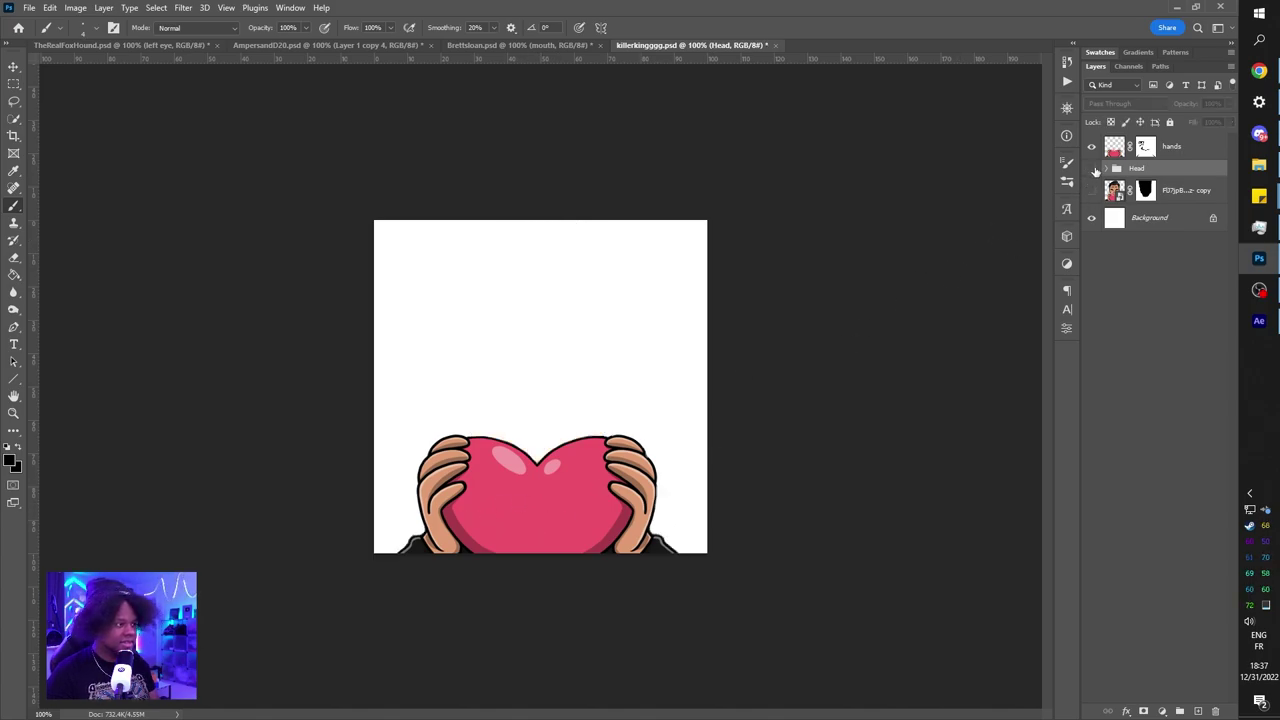
click(1092, 170)
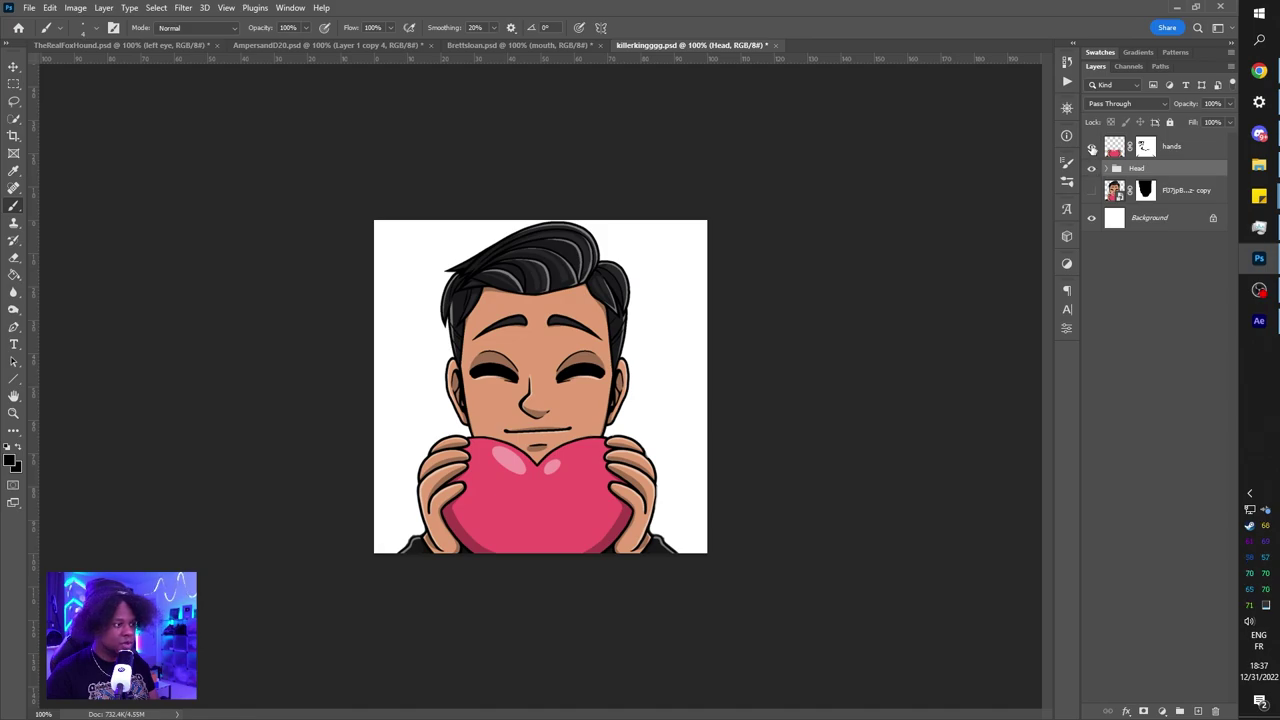
click(1091, 147)
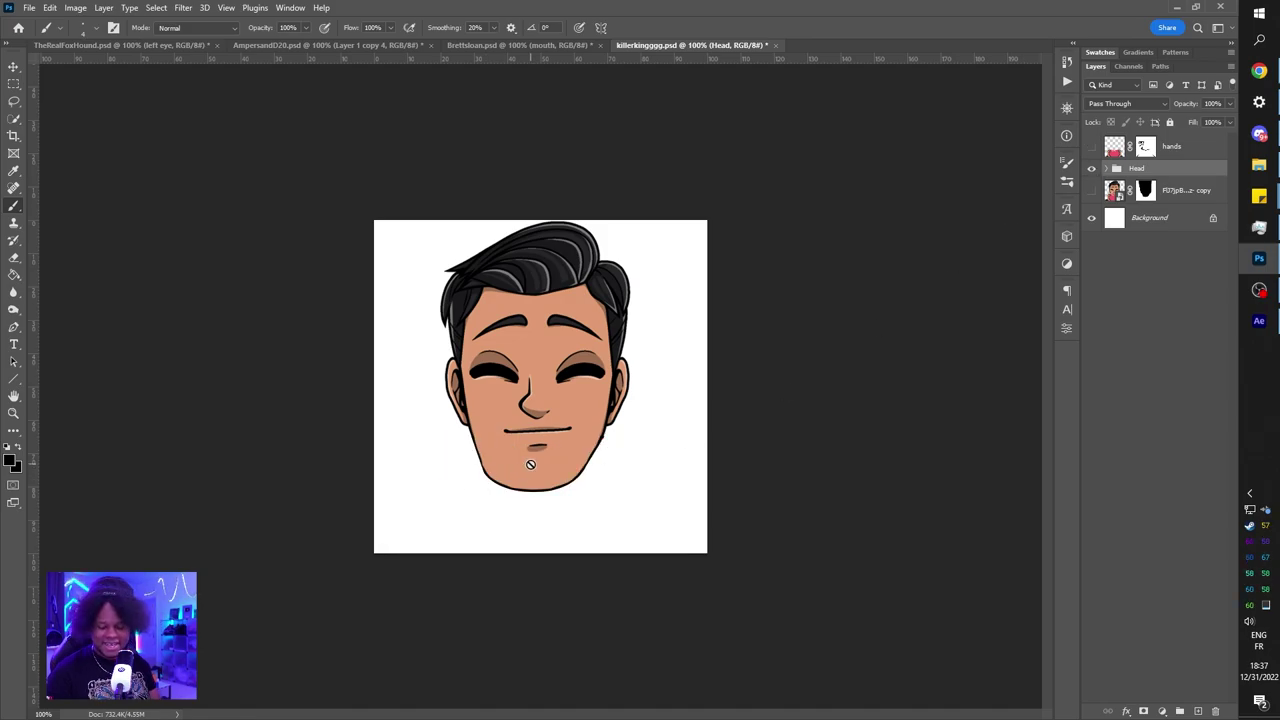
key(ctrl+plus)
key(ctrl+plus)
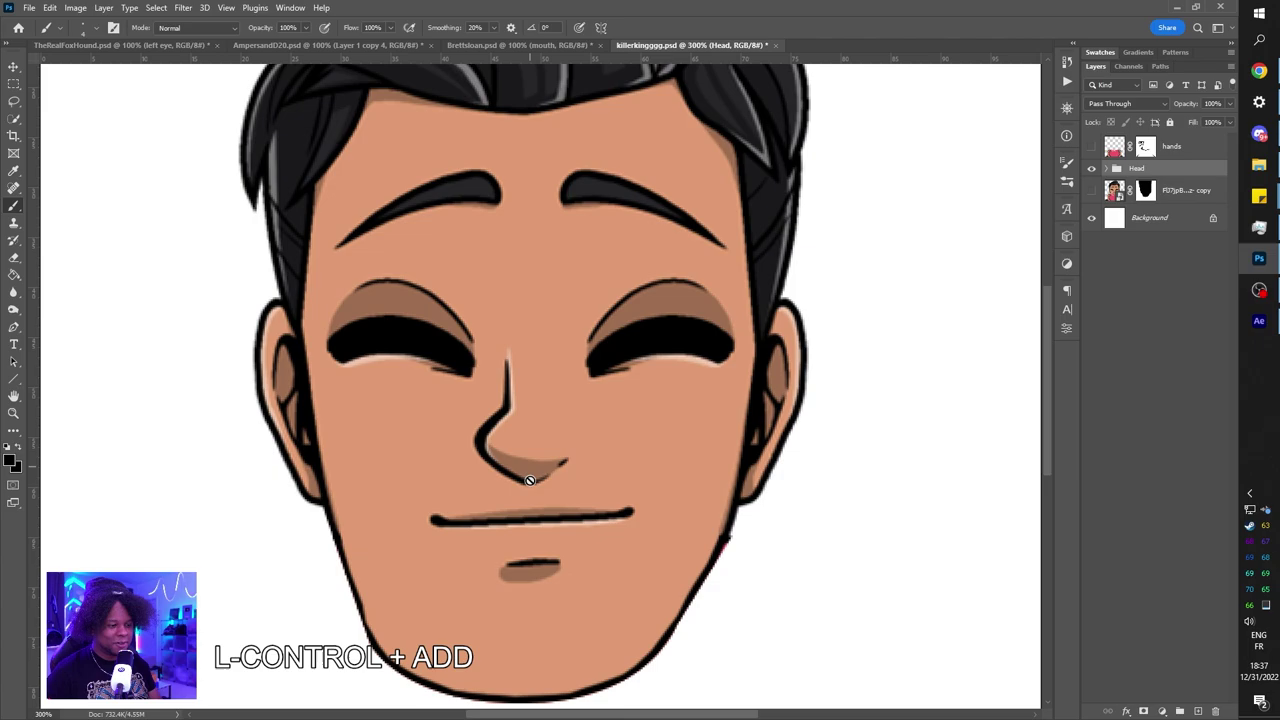
key(space)
drag(581, 364, 581, 369)
key(ctrl+minus)
key(ctrl+minus)
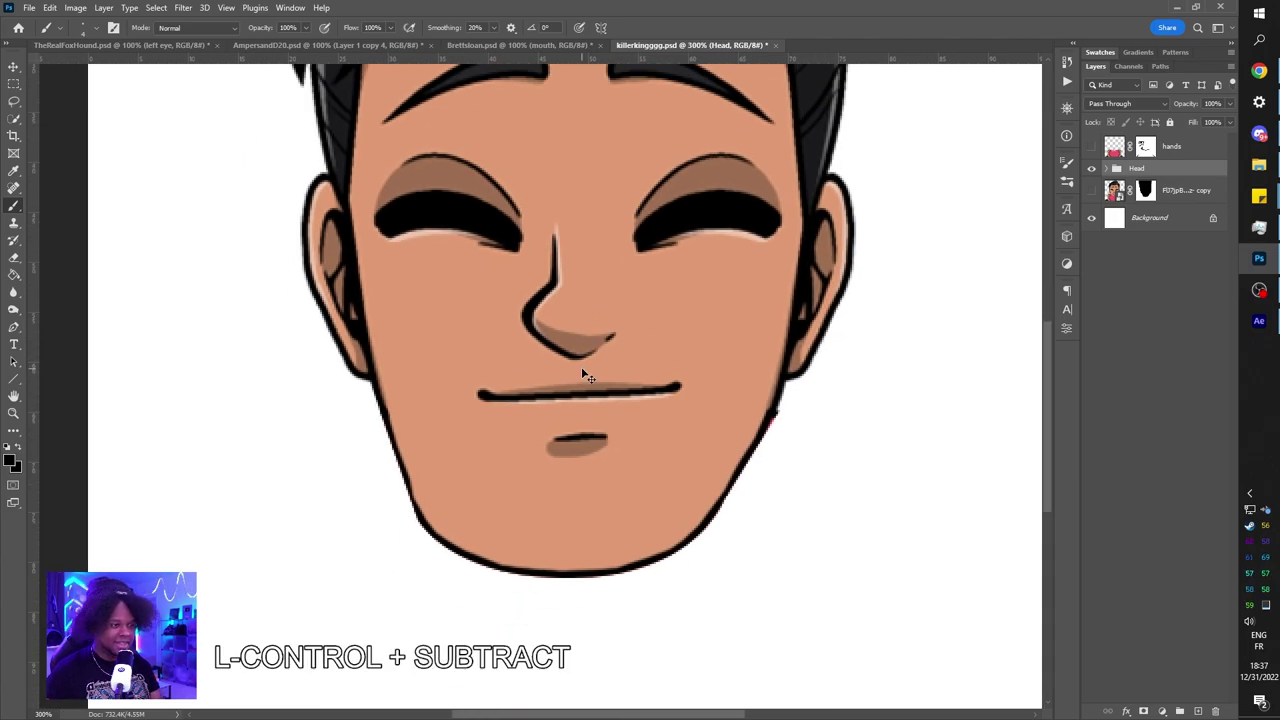
click(1091, 146)
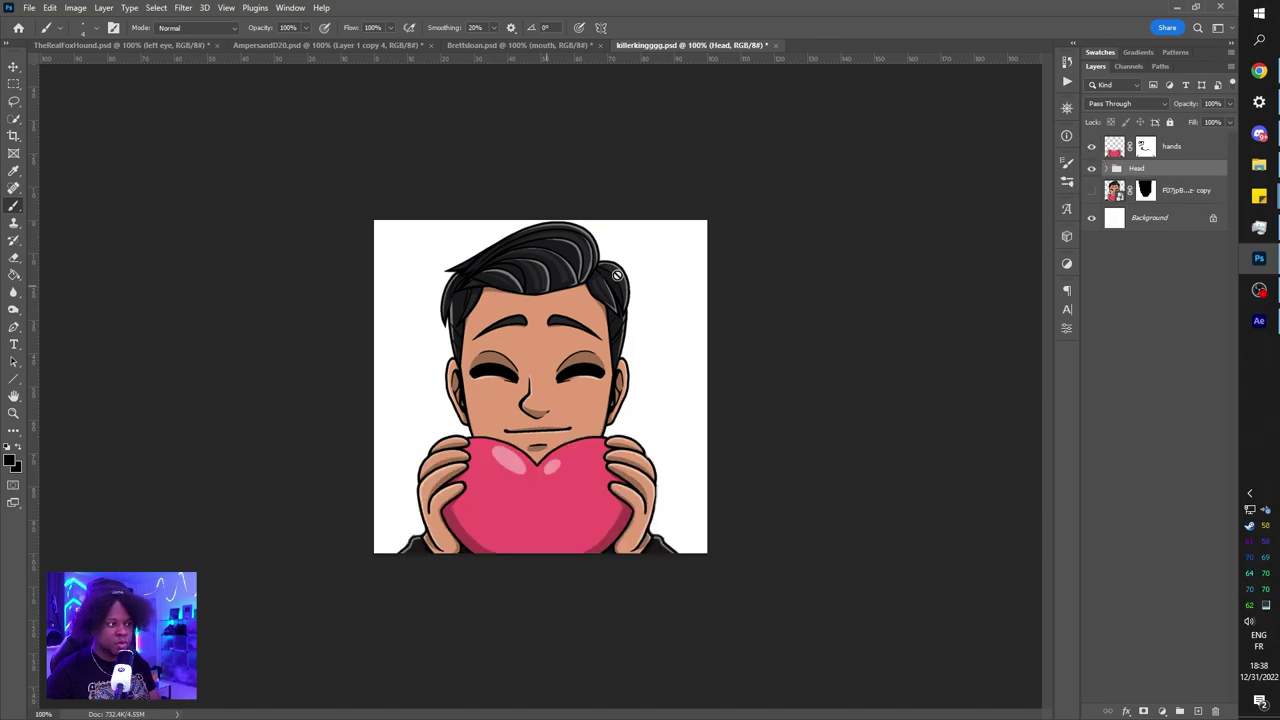
Step: Try tilting the head with Free Transform, cancel it, and switch to the Brush tool
key(ctrl+t)
mouse_move(711, 206)
mouse_down()
mouse_move(722, 212)
mouse_move(708, 230)
mouse_up()
key(Escape)
key(b)
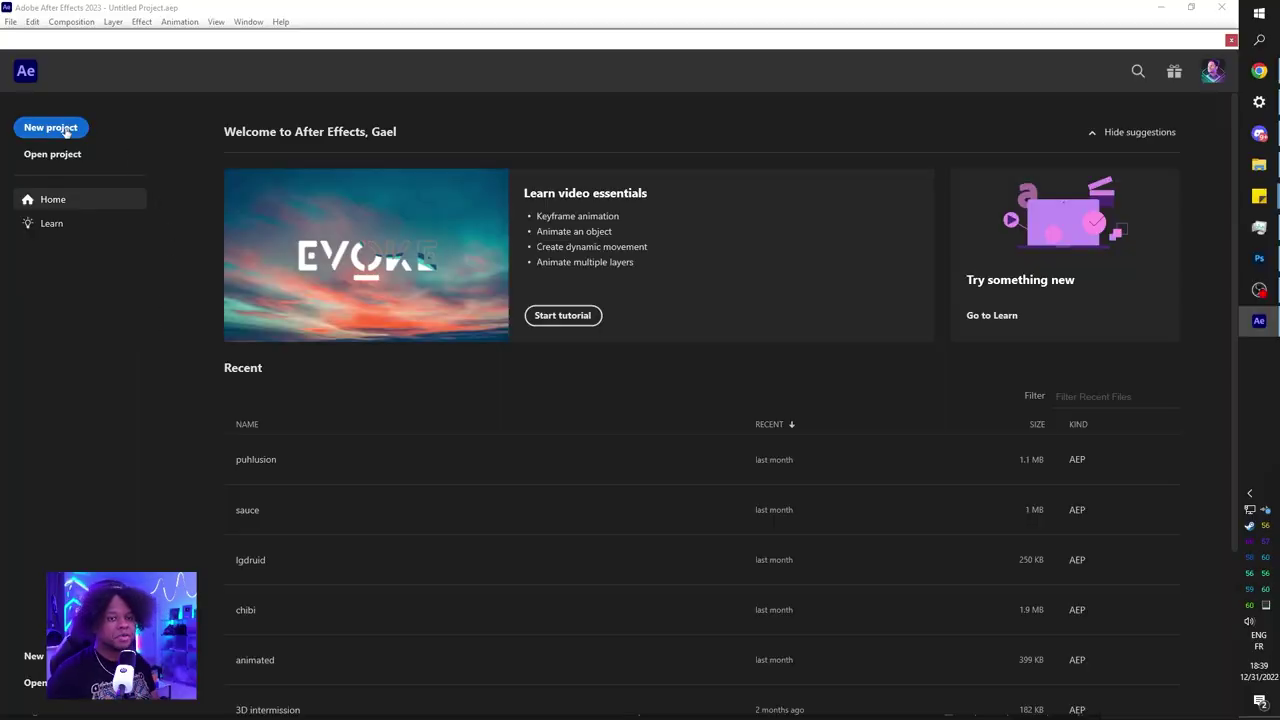
Step: Create a new project with a 500 × 500 px composition, 0:00:02:00 long at 24 fps
click(52, 128)
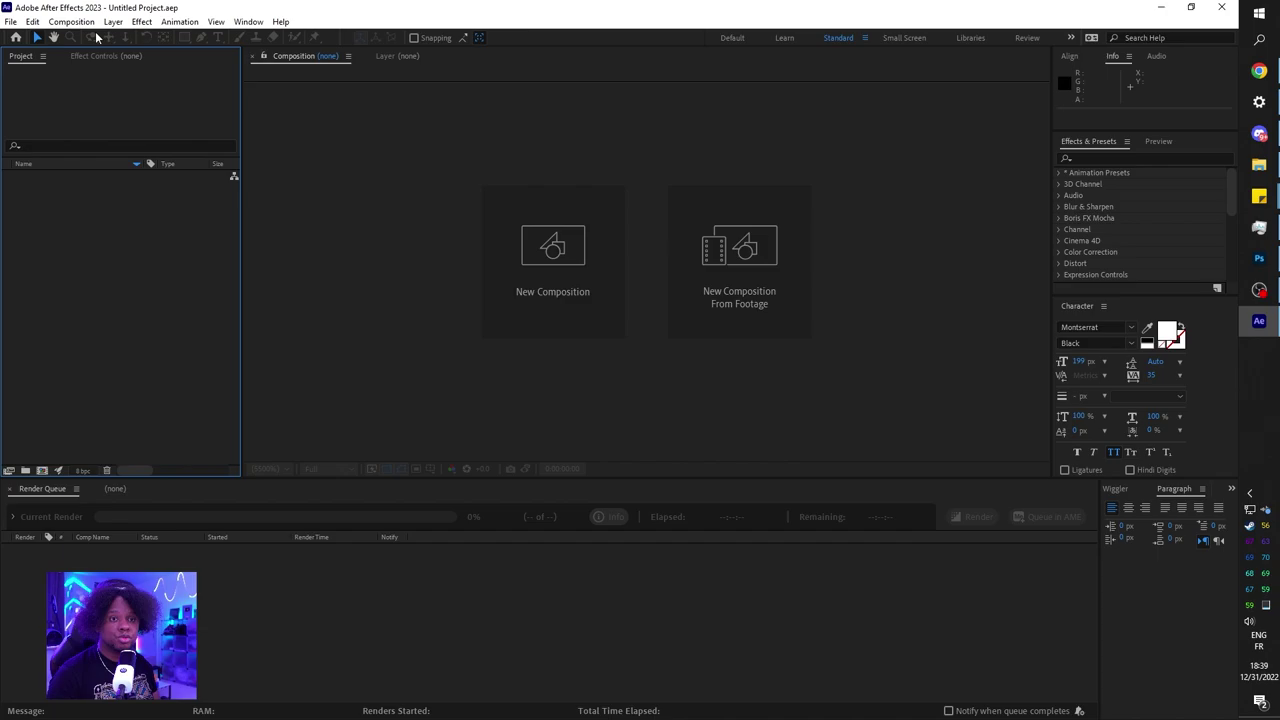
click(548, 262)
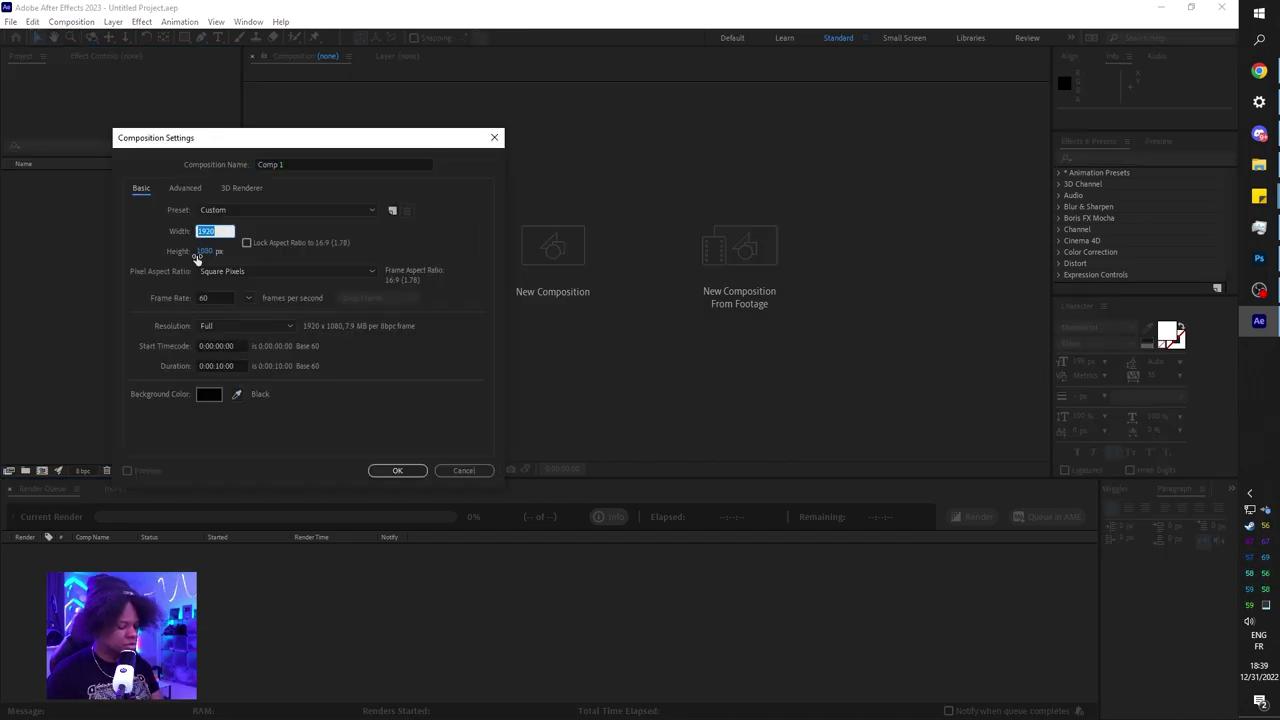
text(500)
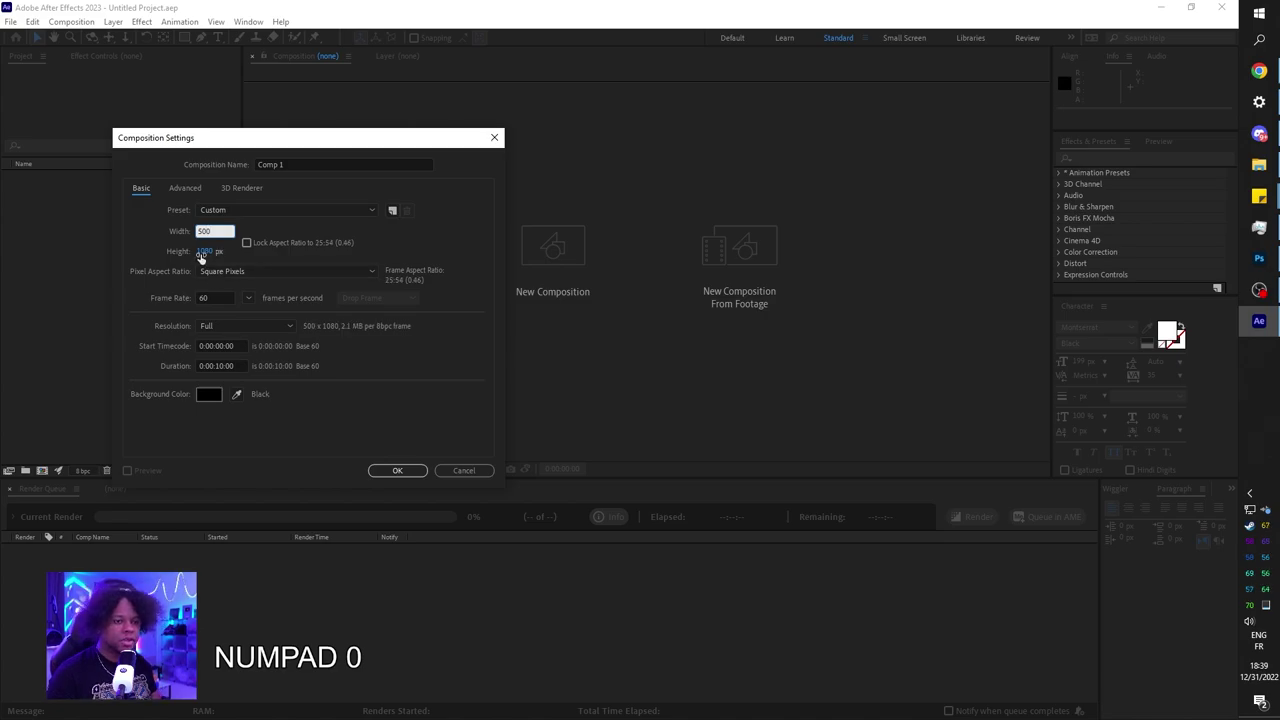
click(202, 252)
text(500)
click(218, 366)
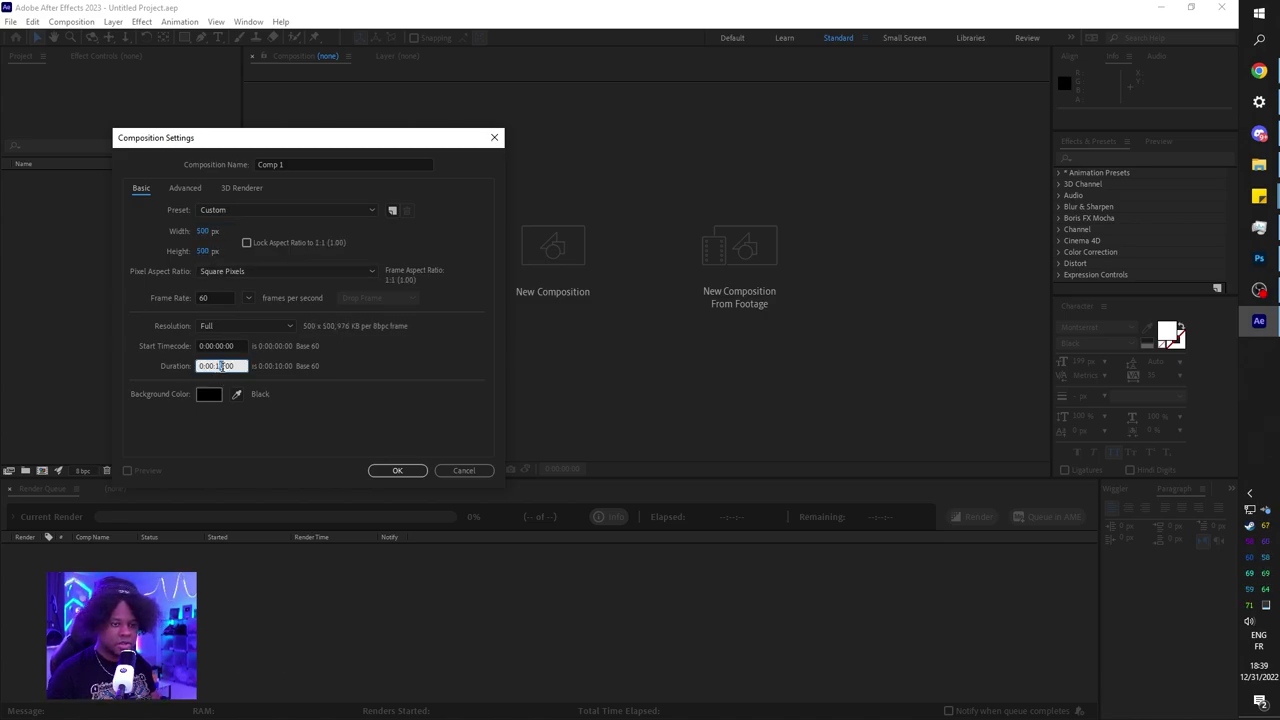
key(BackSpace)
text(200)
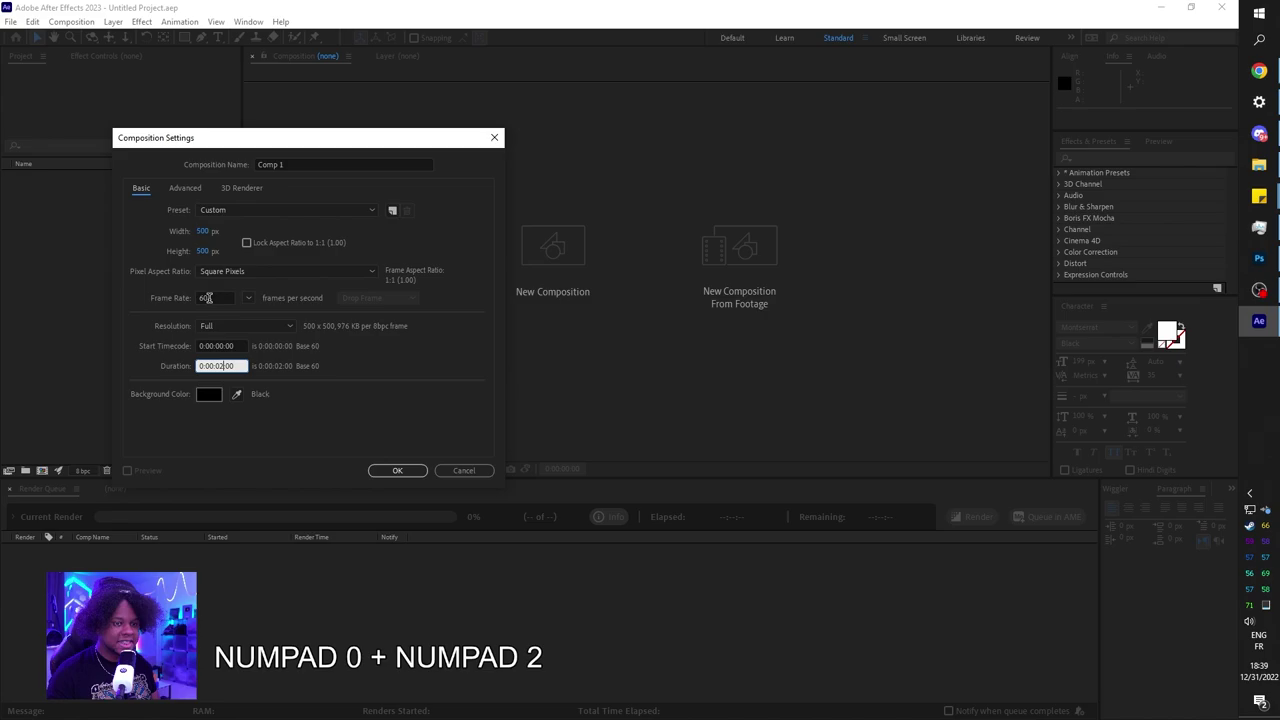
click(205, 298)
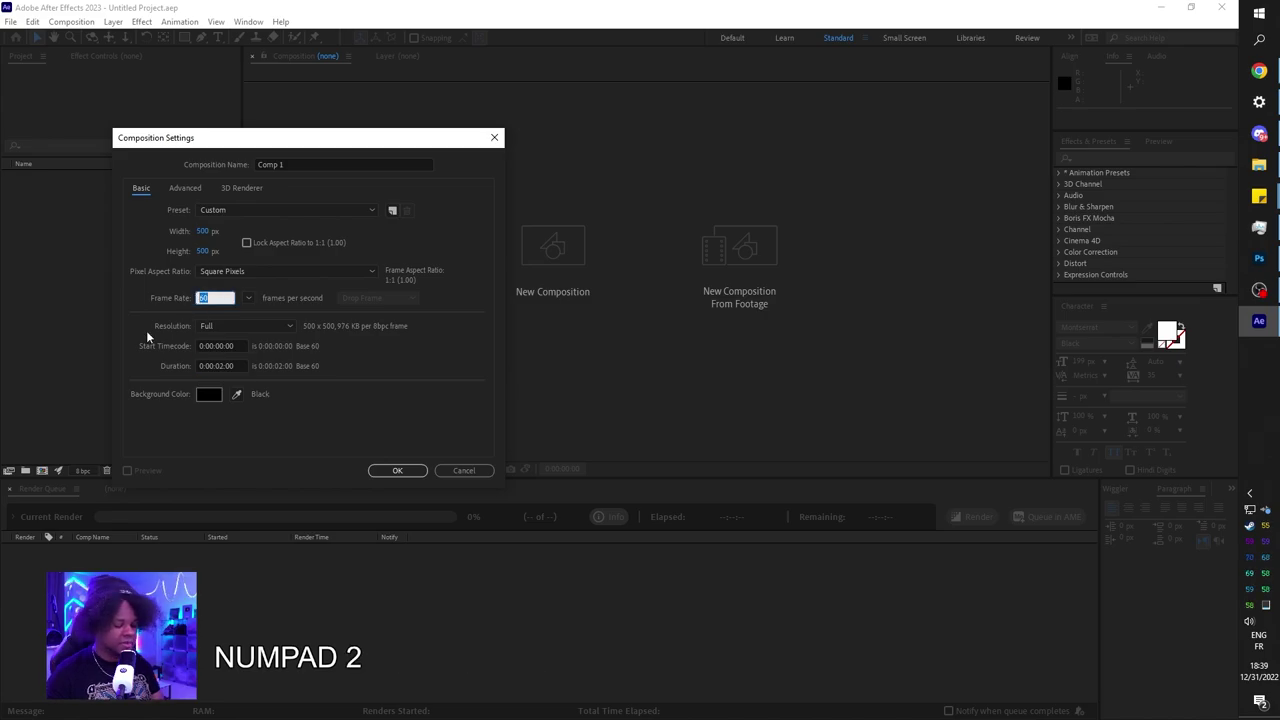
text(24)
click(384, 472)
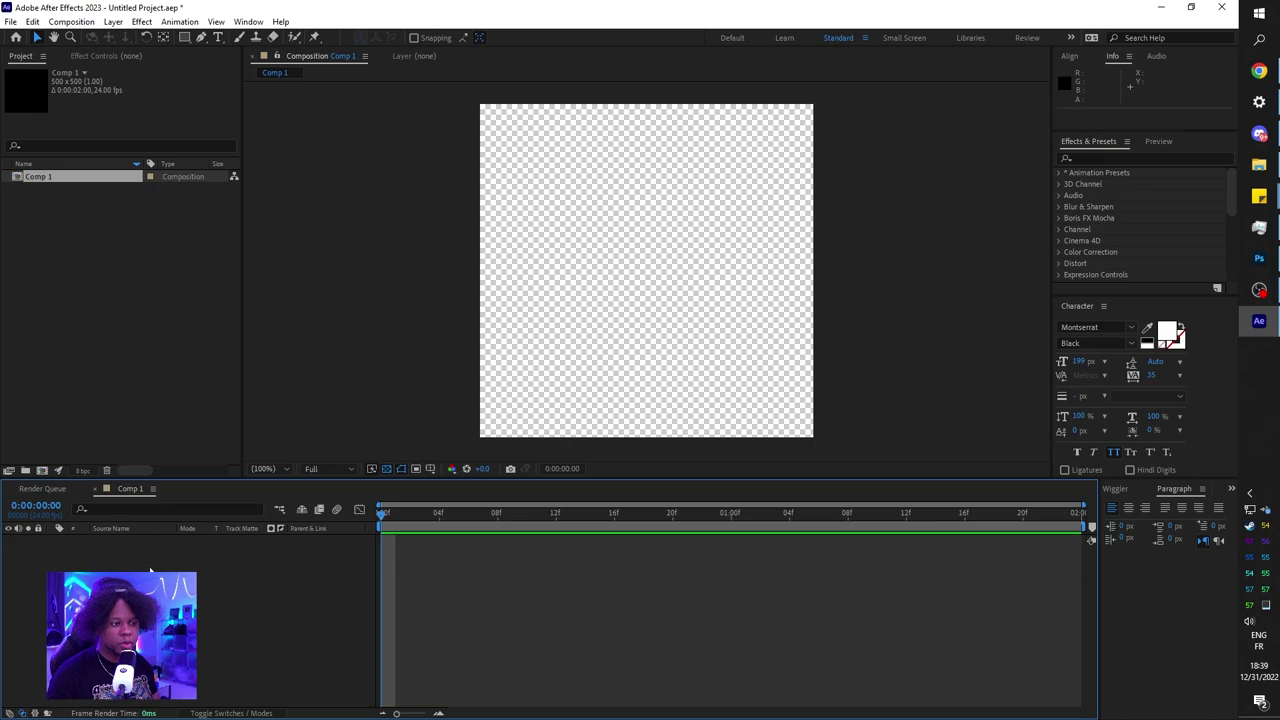
Step: Import TheRealFoxHound.psd from Explorer as a composition and open it
key(alt+Tab)
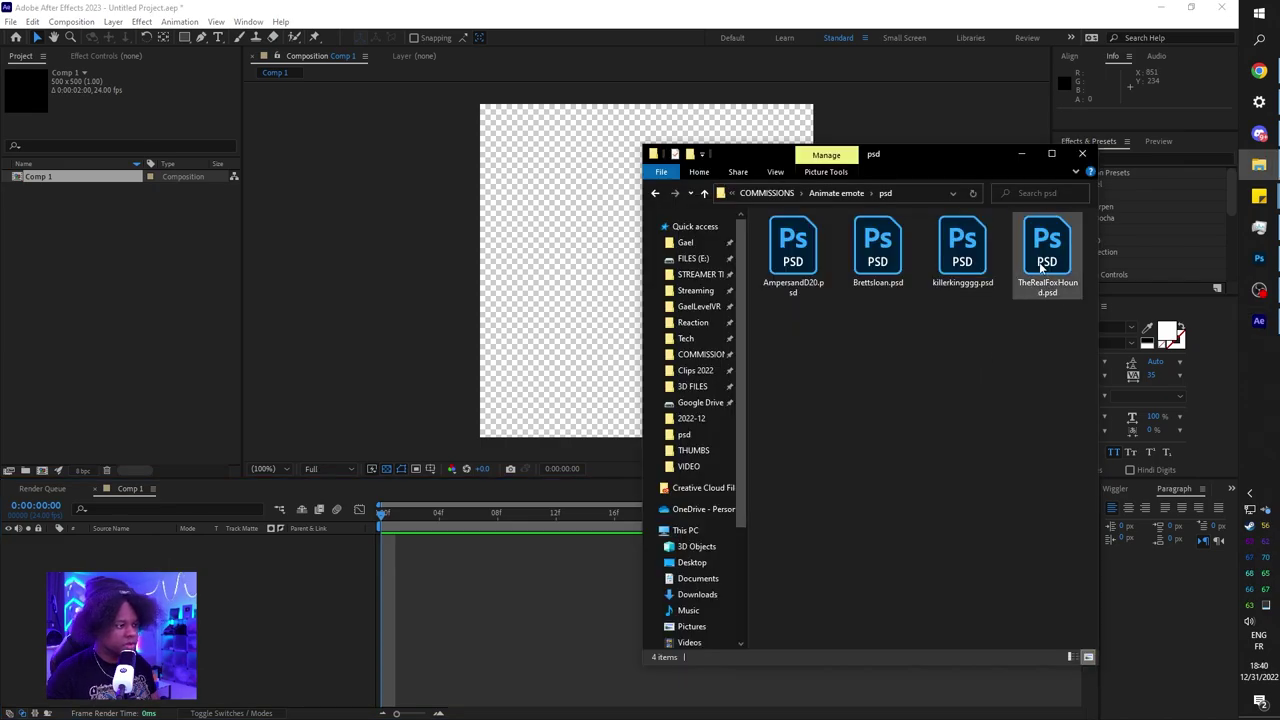
drag(1041, 266, 82, 260)
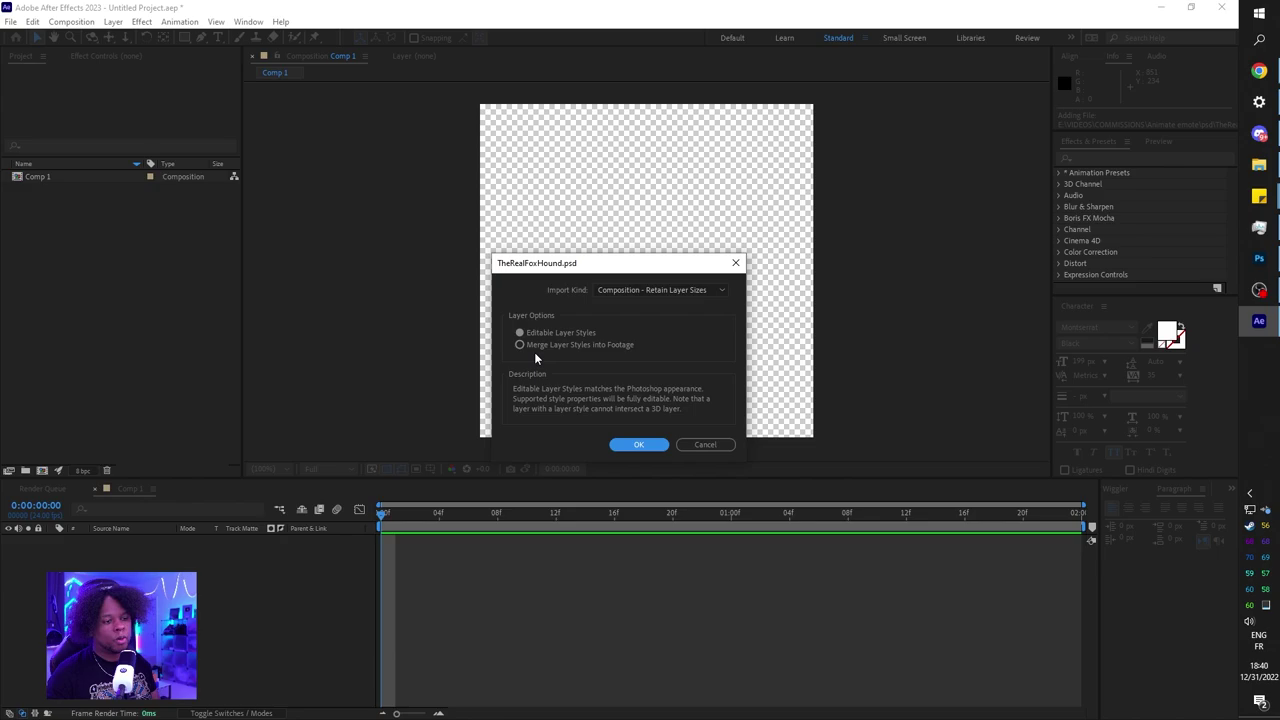
click(620, 446)
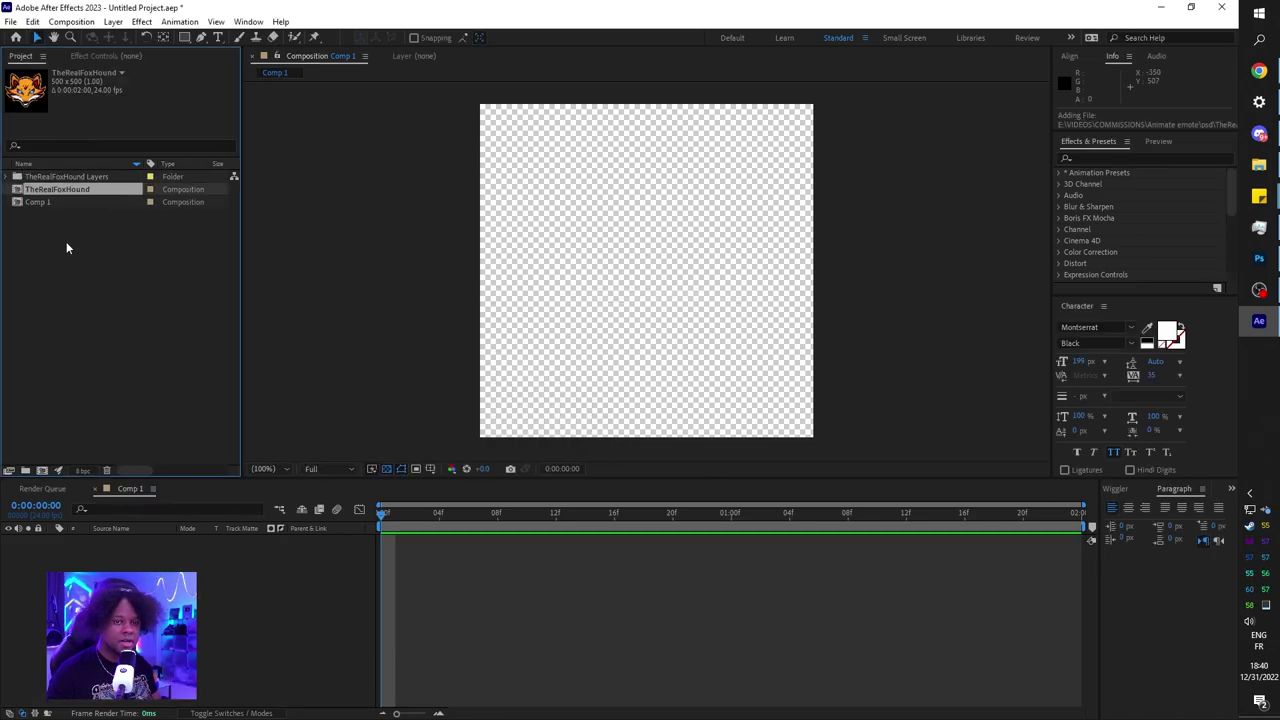
double_click(55, 192)
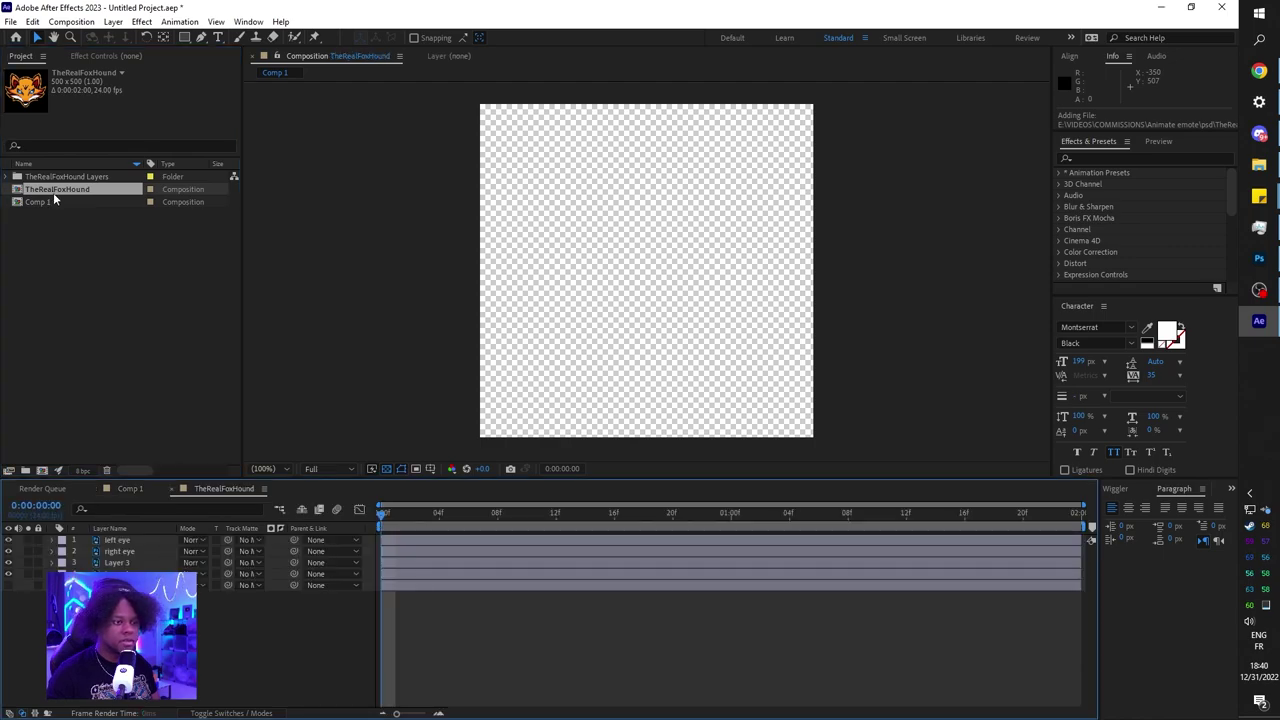
Step: Move to frame 2 and filter Effects & Presets for 'warp'
click(411, 514)
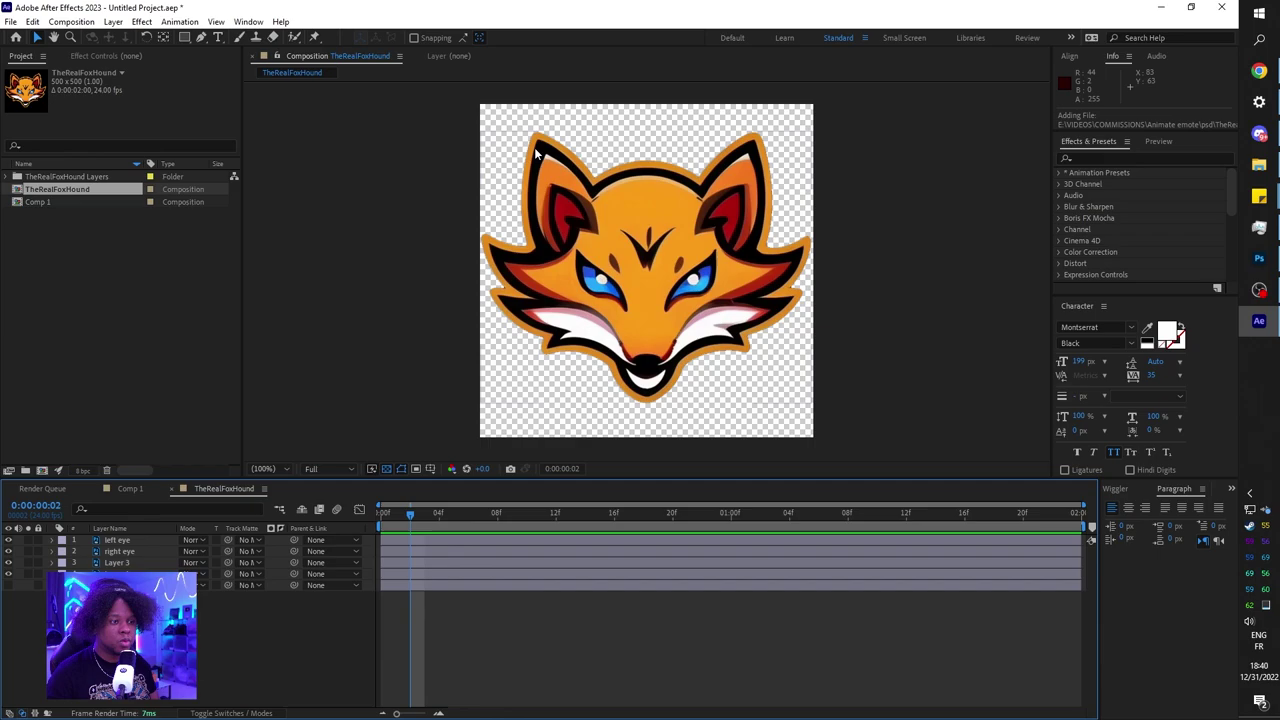
key(ctrl+5)
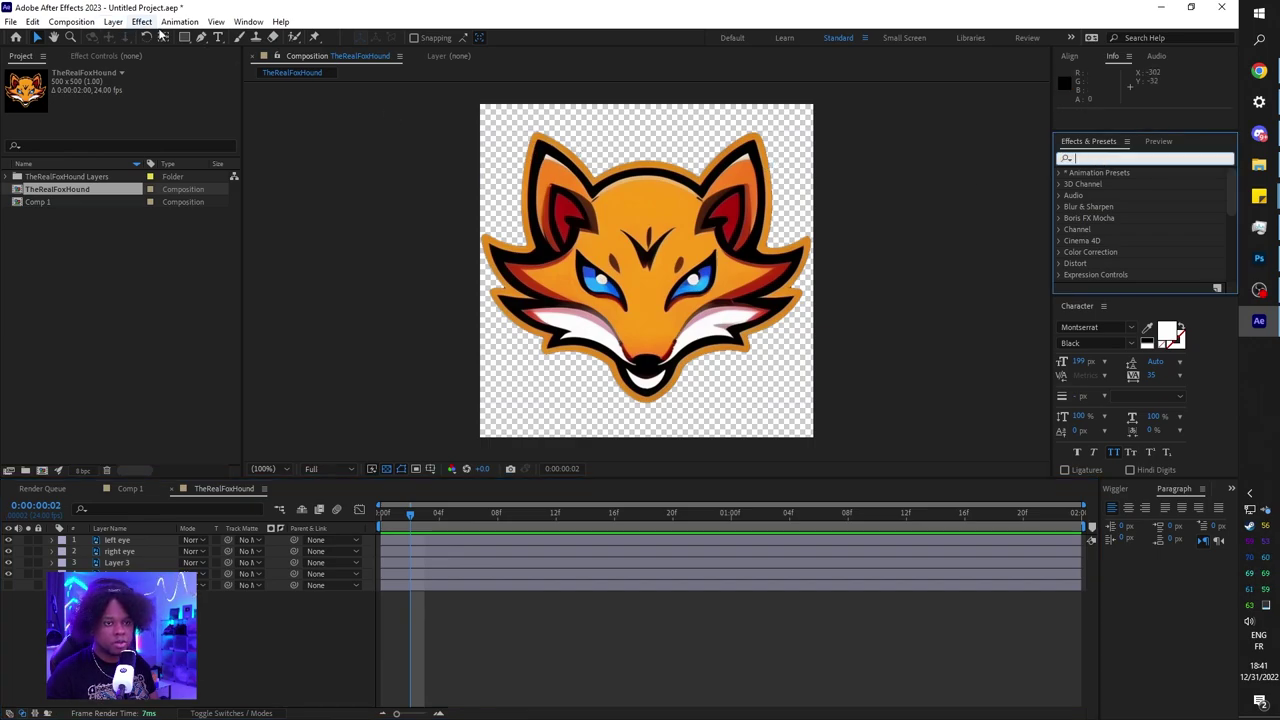
text(warp)
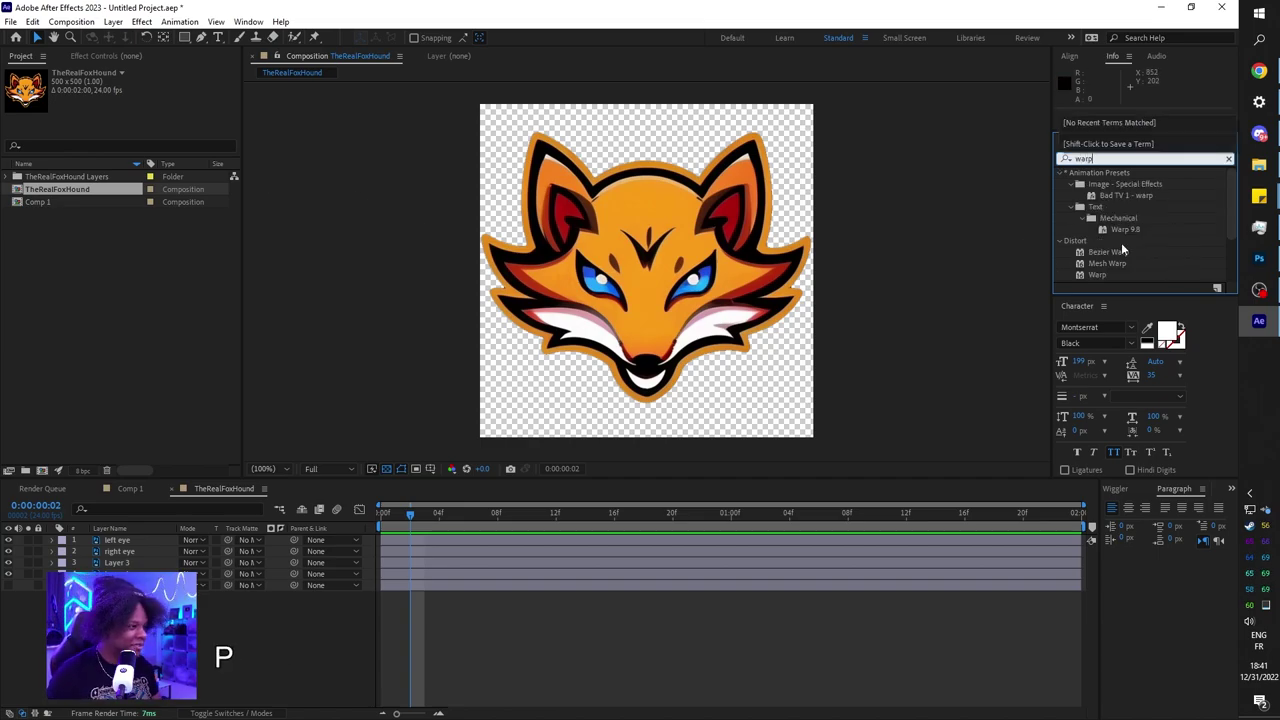
Step: Apply Mesh Warp to the left eye layer and keyframe a squinted mesh at 1 second
scroll(1140, 235, down, 3)
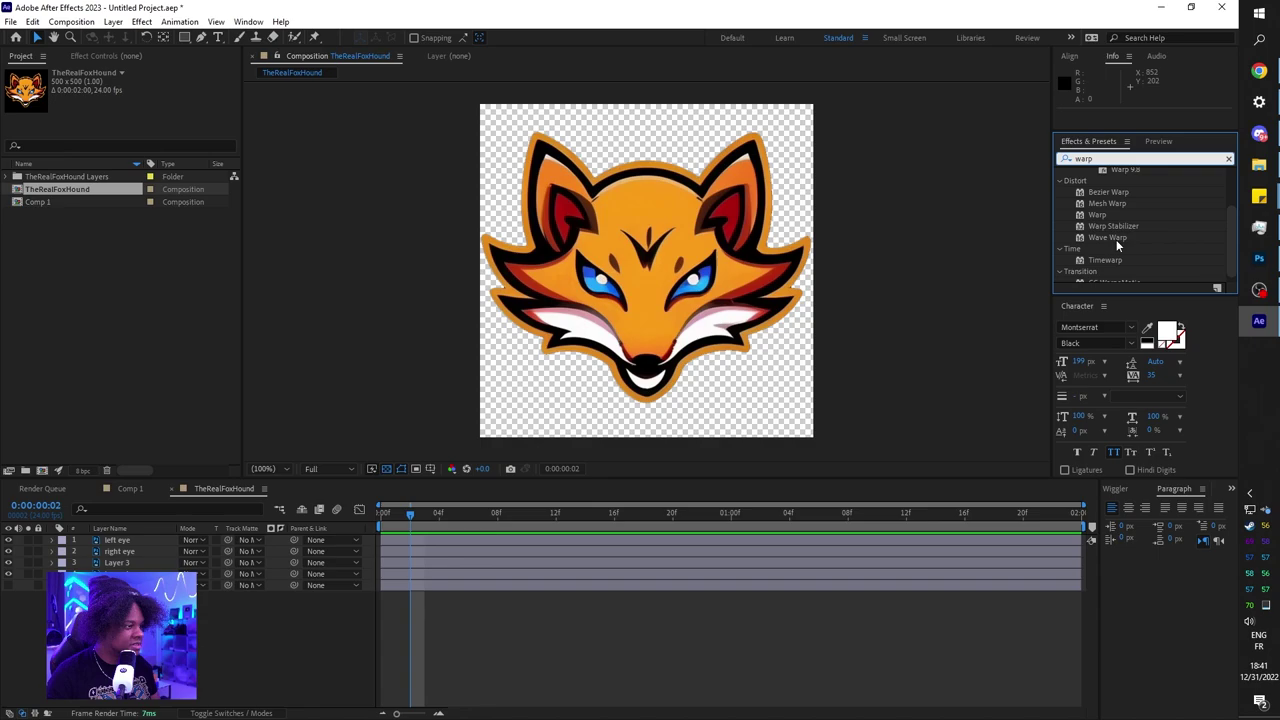
drag(1104, 205, 118, 545)
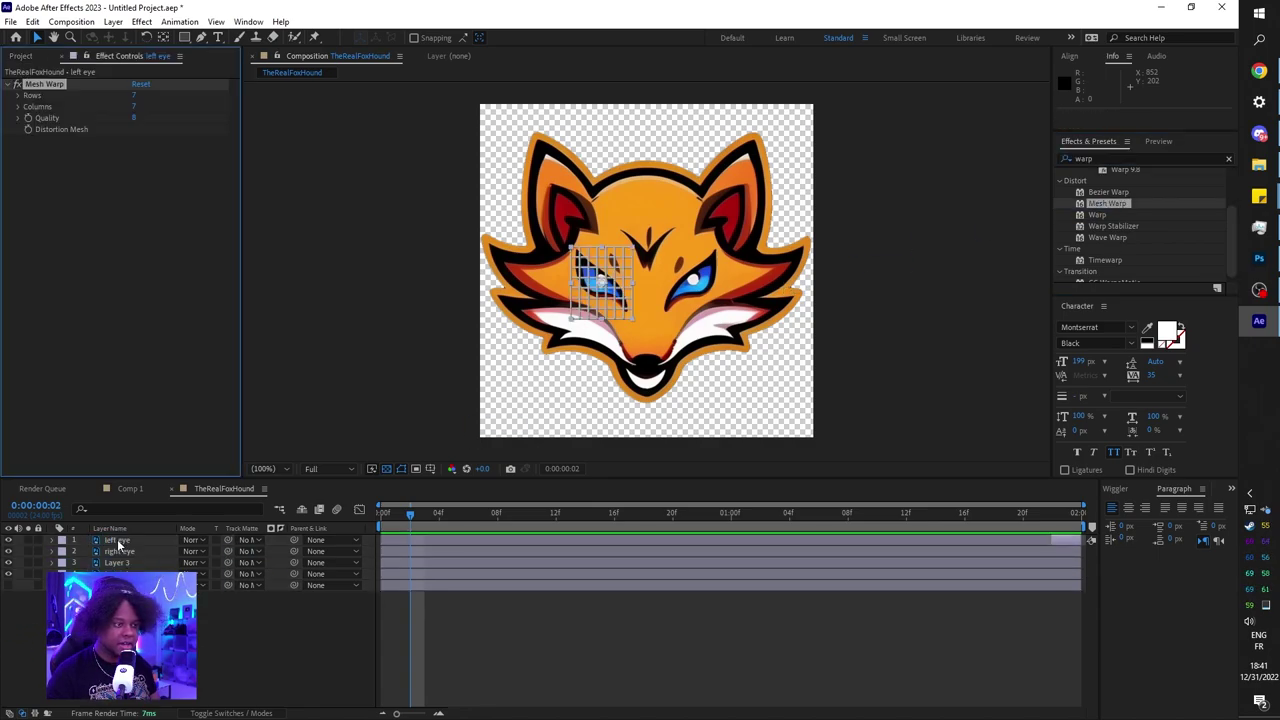
drag(408, 519, 382, 517)
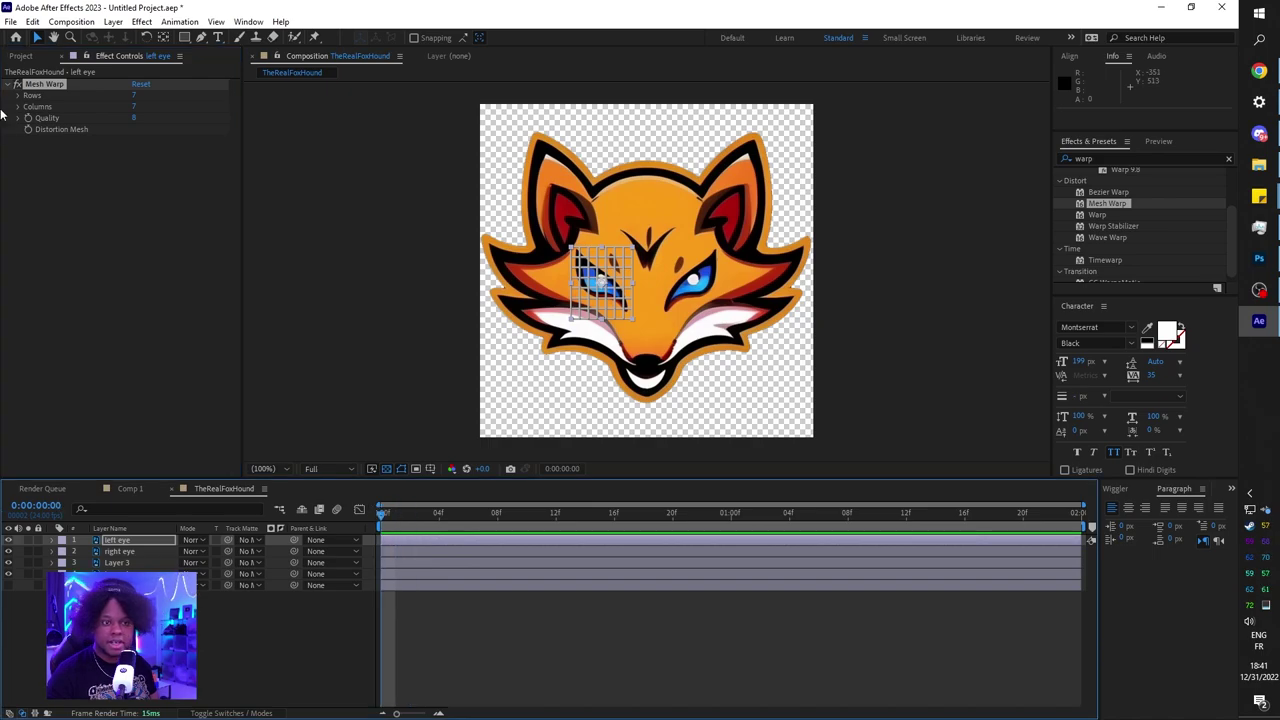
key(period)
key(period)
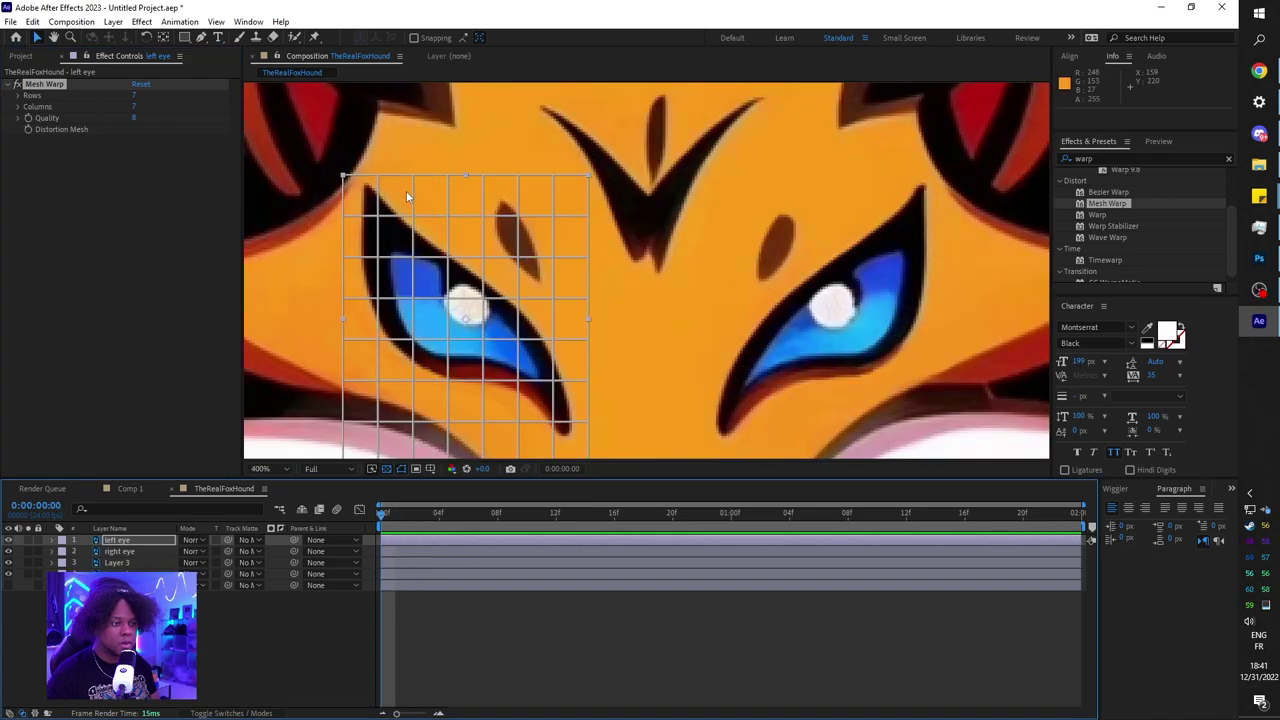
click(29, 130)
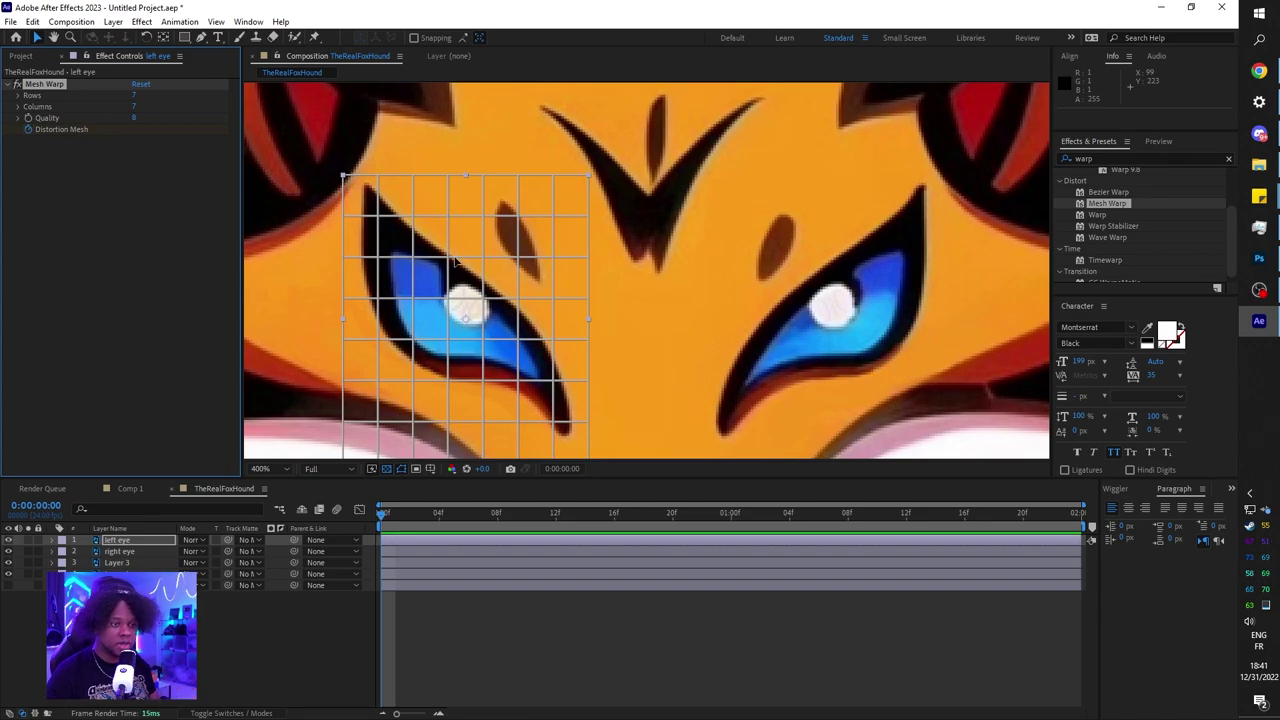
click(732, 513)
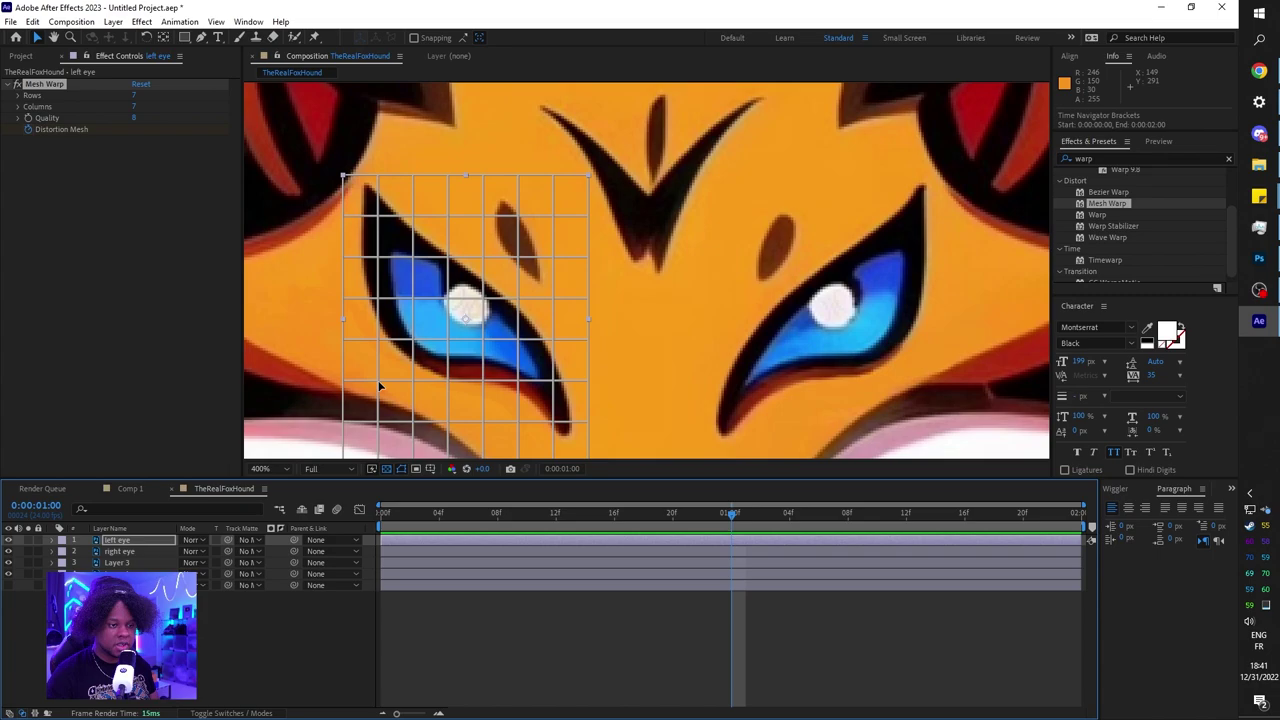
drag(378, 378, 459, 281)
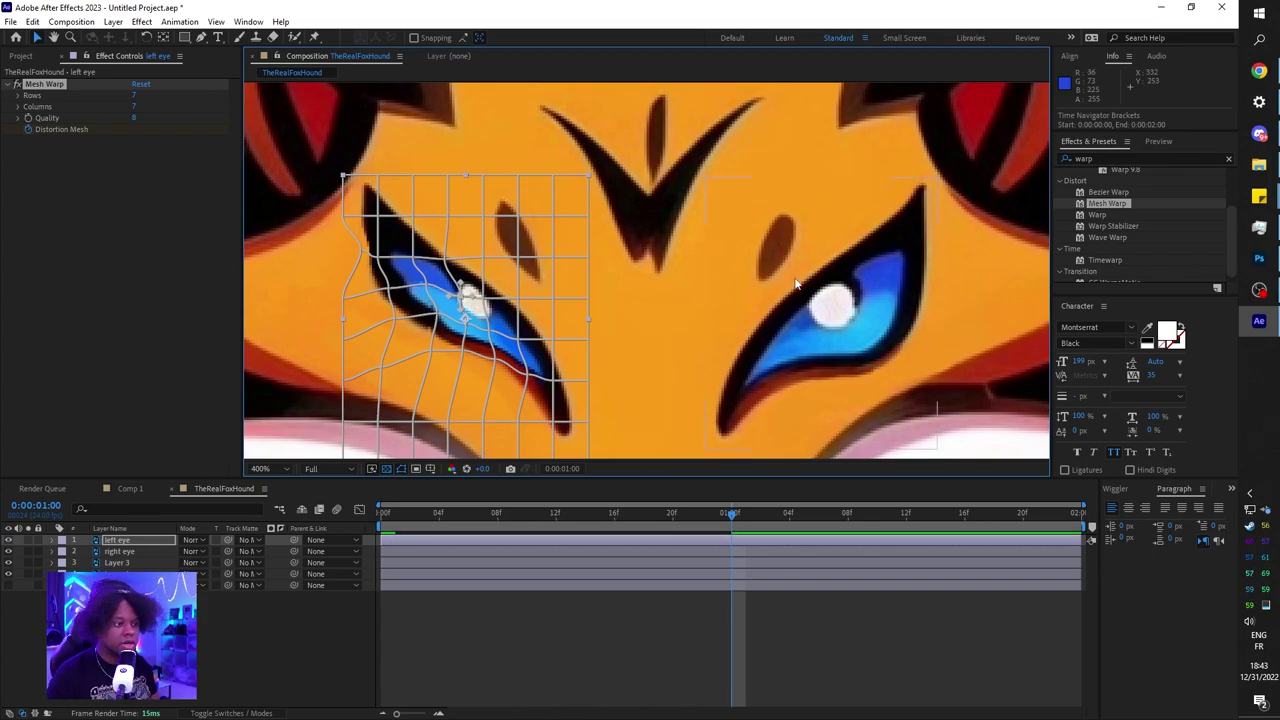
Step: Copy the left eye's starting Distortion Mesh keyframe and paste it at the last frame
click(137, 541)
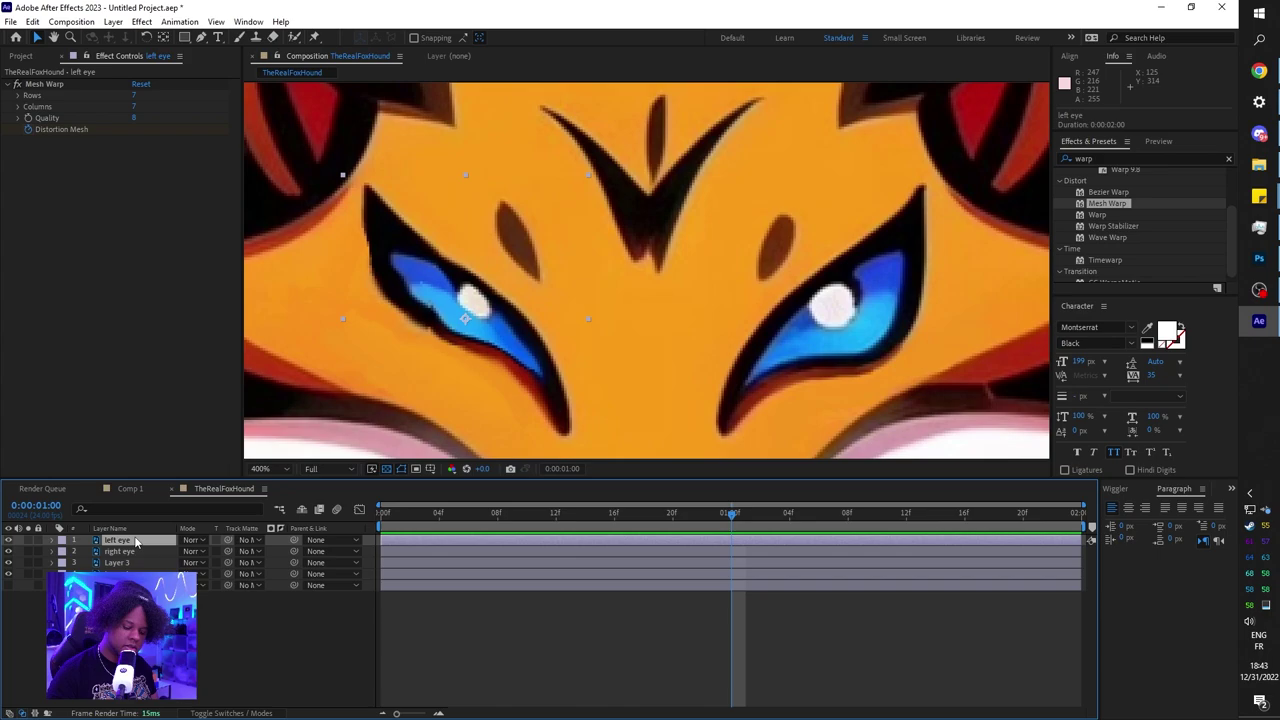
key(u)
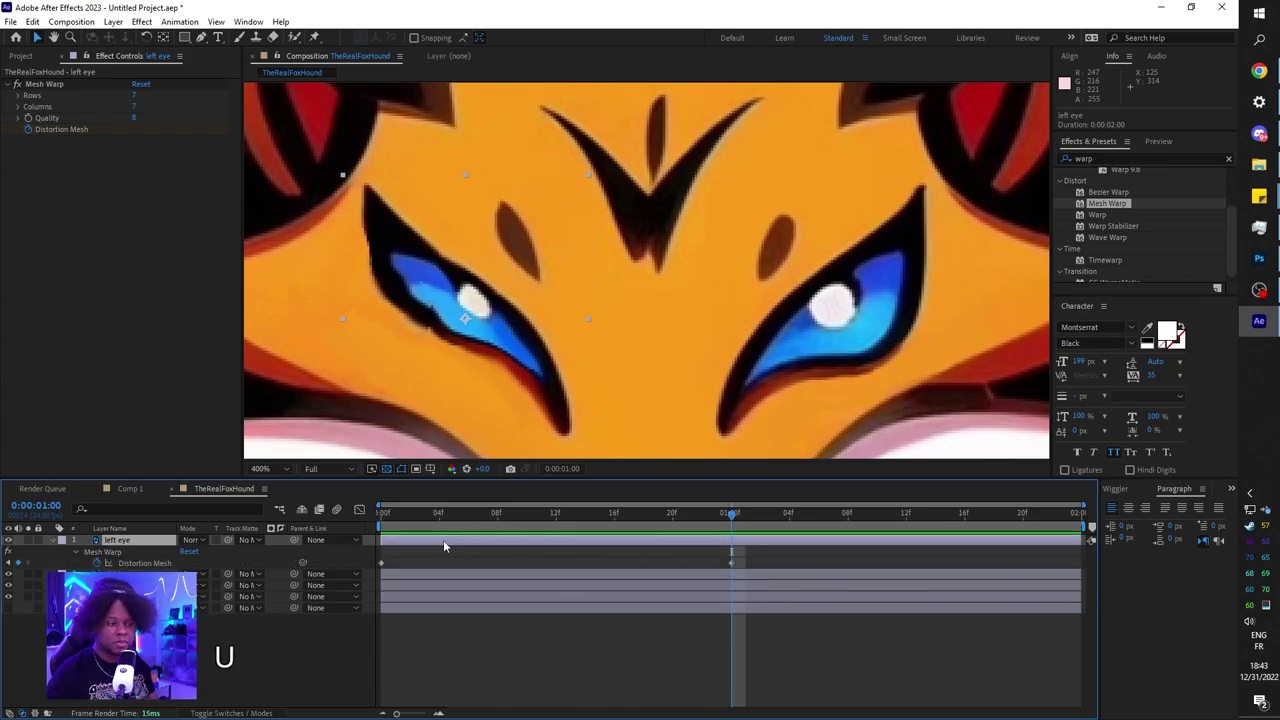
drag(413, 551, 380, 570)
key(ctrl+c)
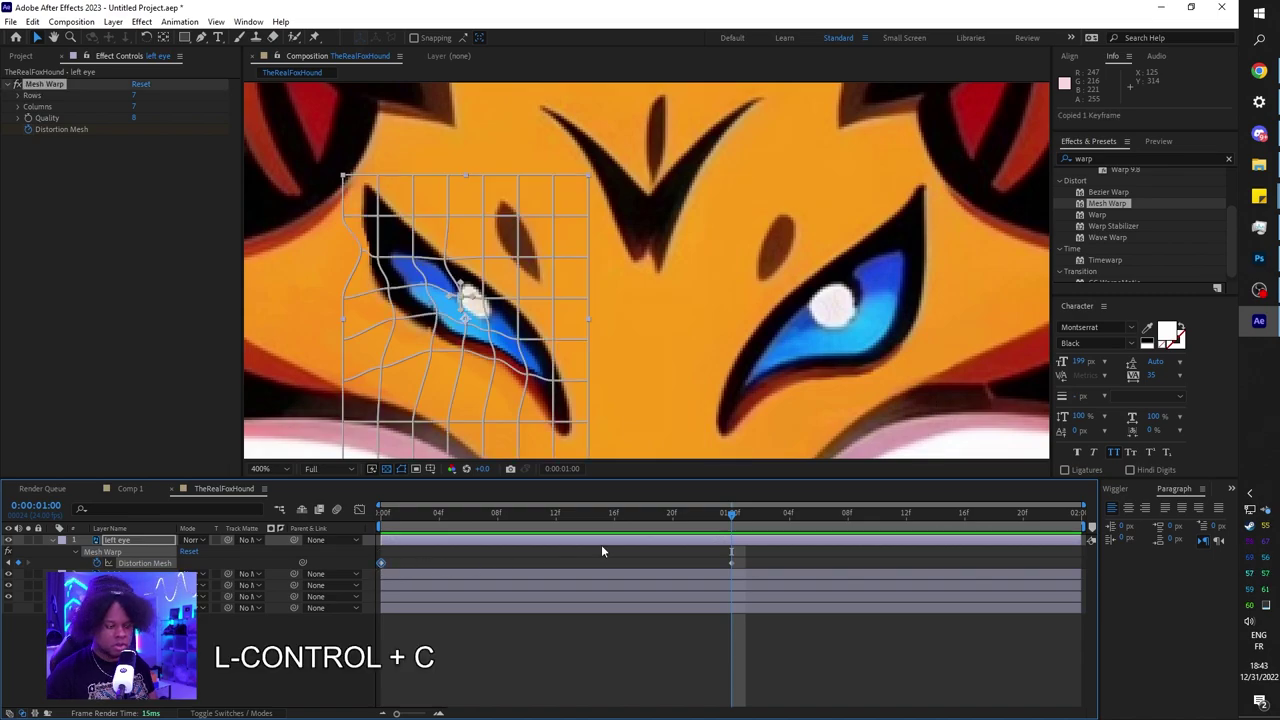
click(1022, 513)
drag(1025, 515, 1071, 515)
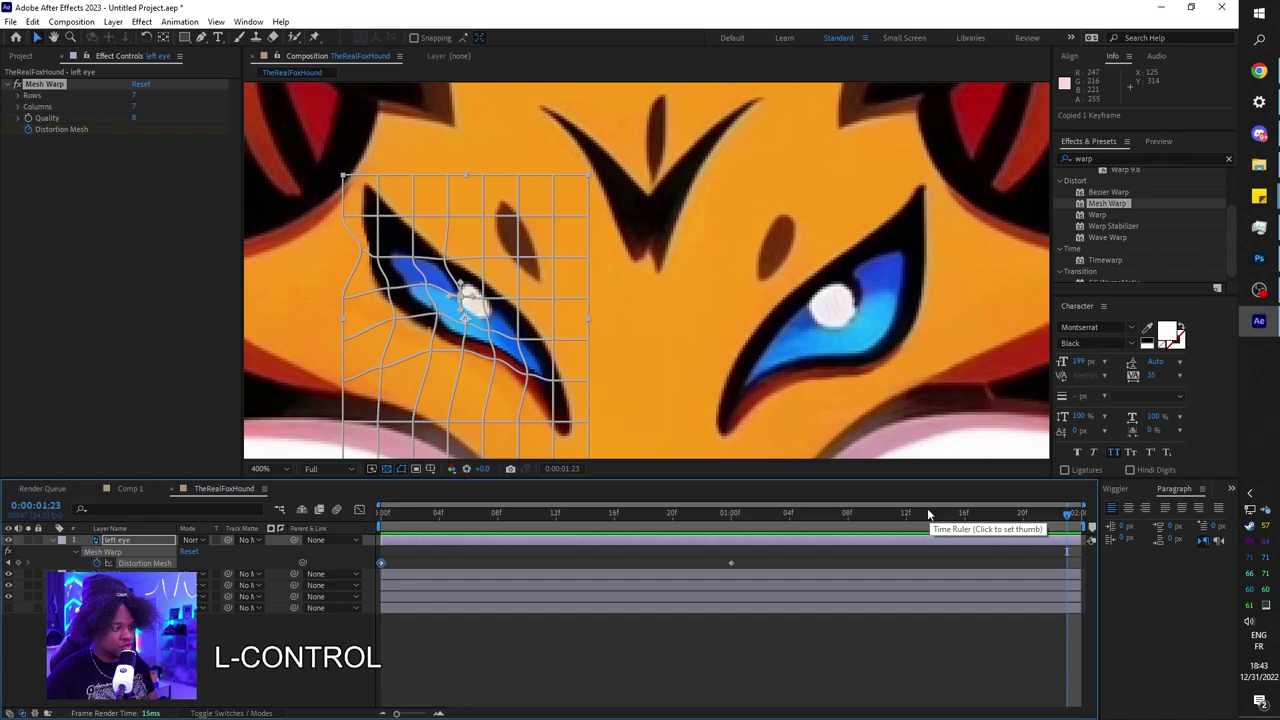
key(ctrl+v)
drag(1071, 515, 483, 505)
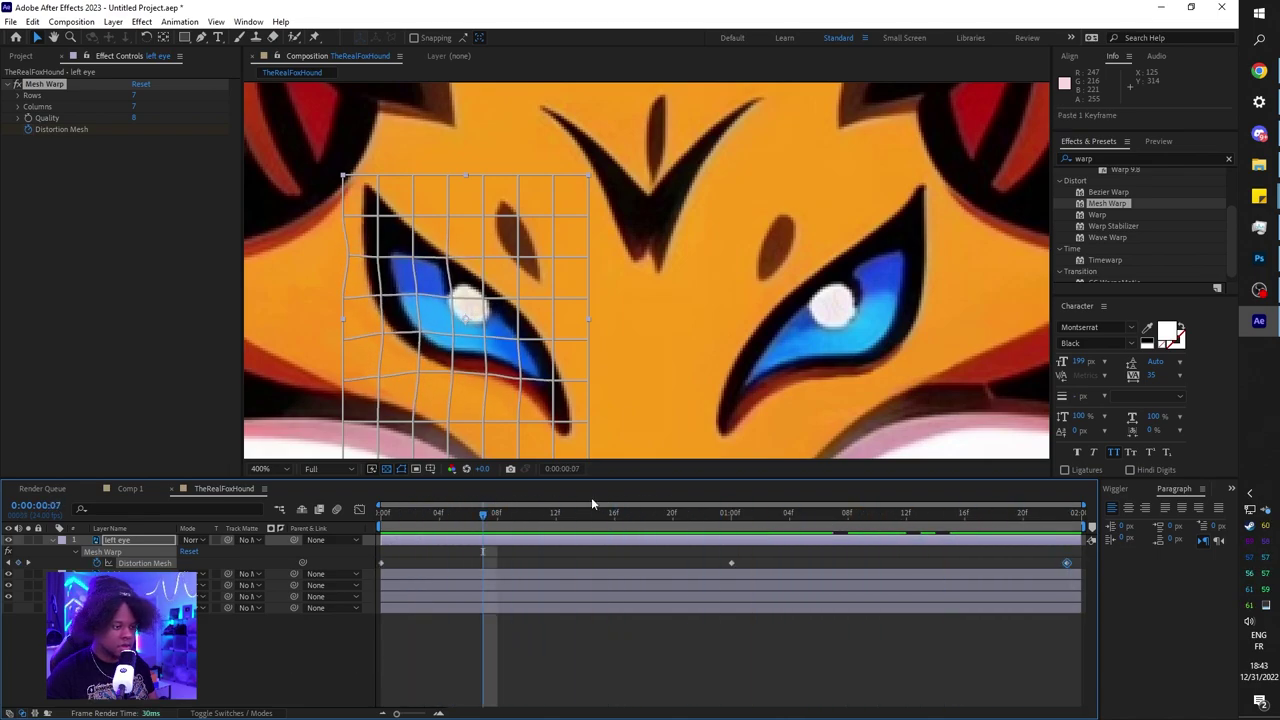
Step: Apply Easy Ease to the 1-second keyframe and widen its influence in the Graph Editor
right_click(731, 562)
mouse_move(769, 561)
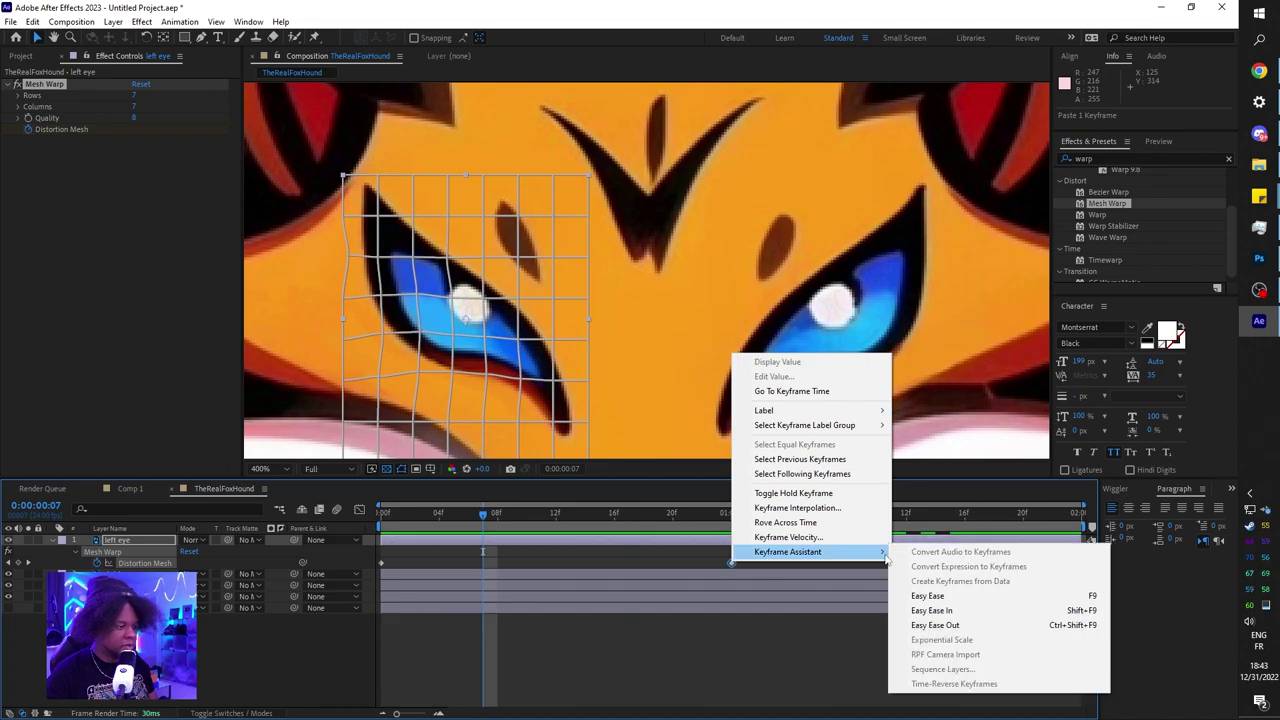
click(955, 598)
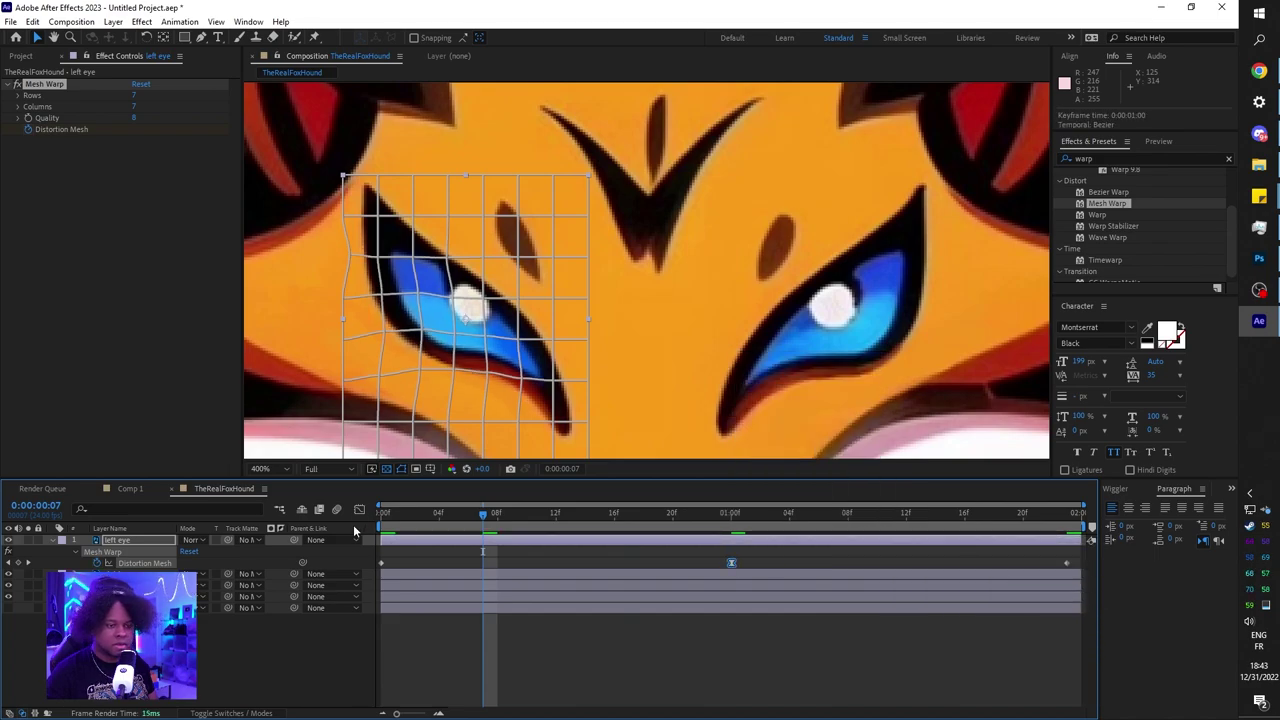
click(359, 510)
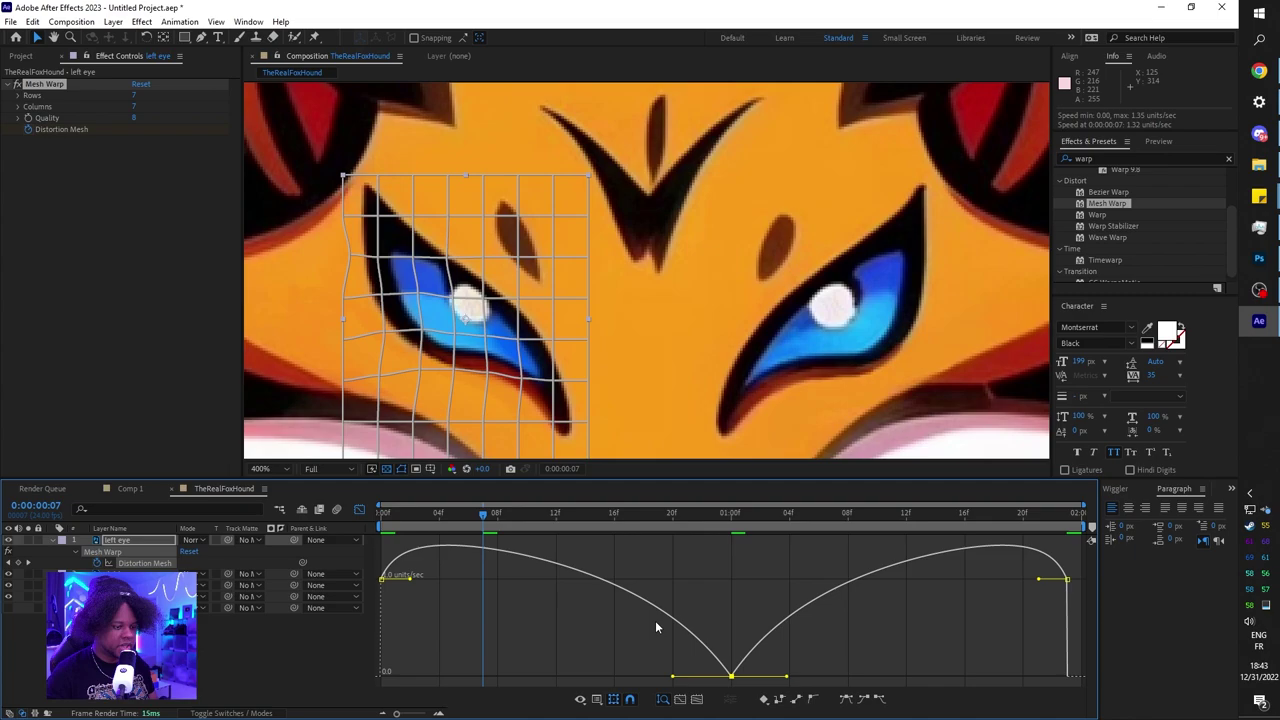
drag(673, 680, 601, 679)
drag(787, 677, 840, 682)
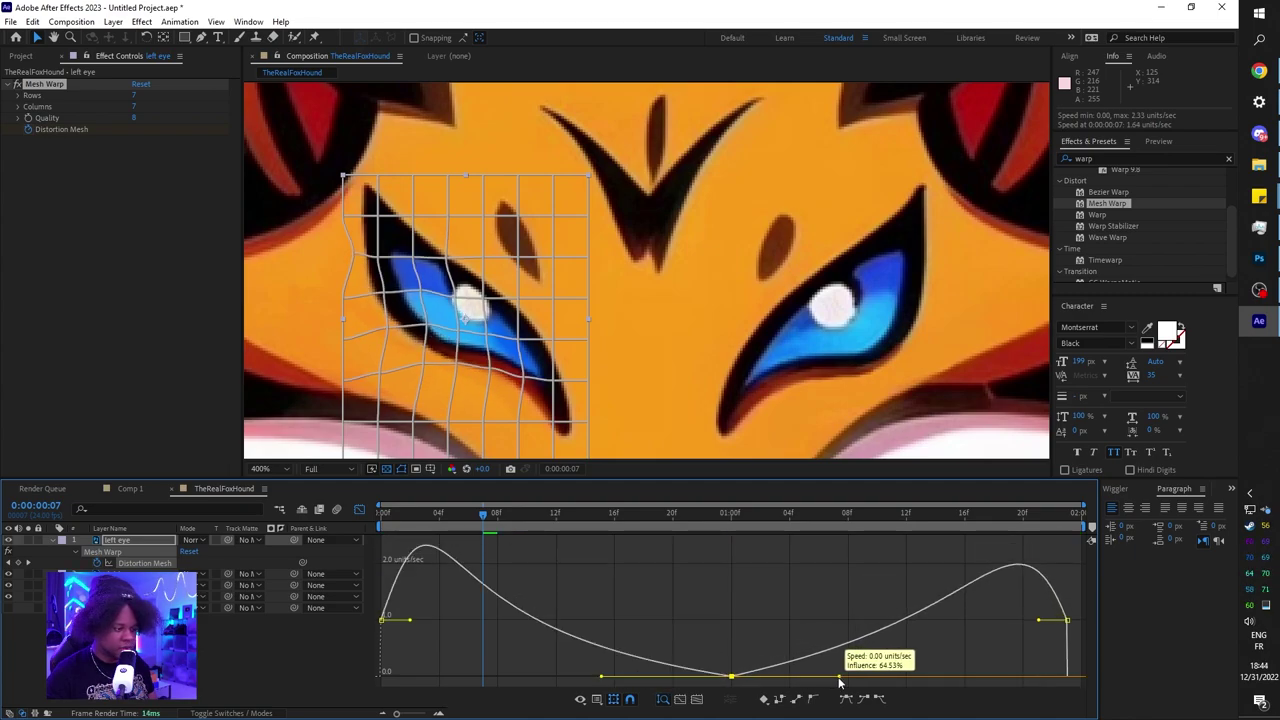
key(comma)
key(comma)
key(period)
key(comma)
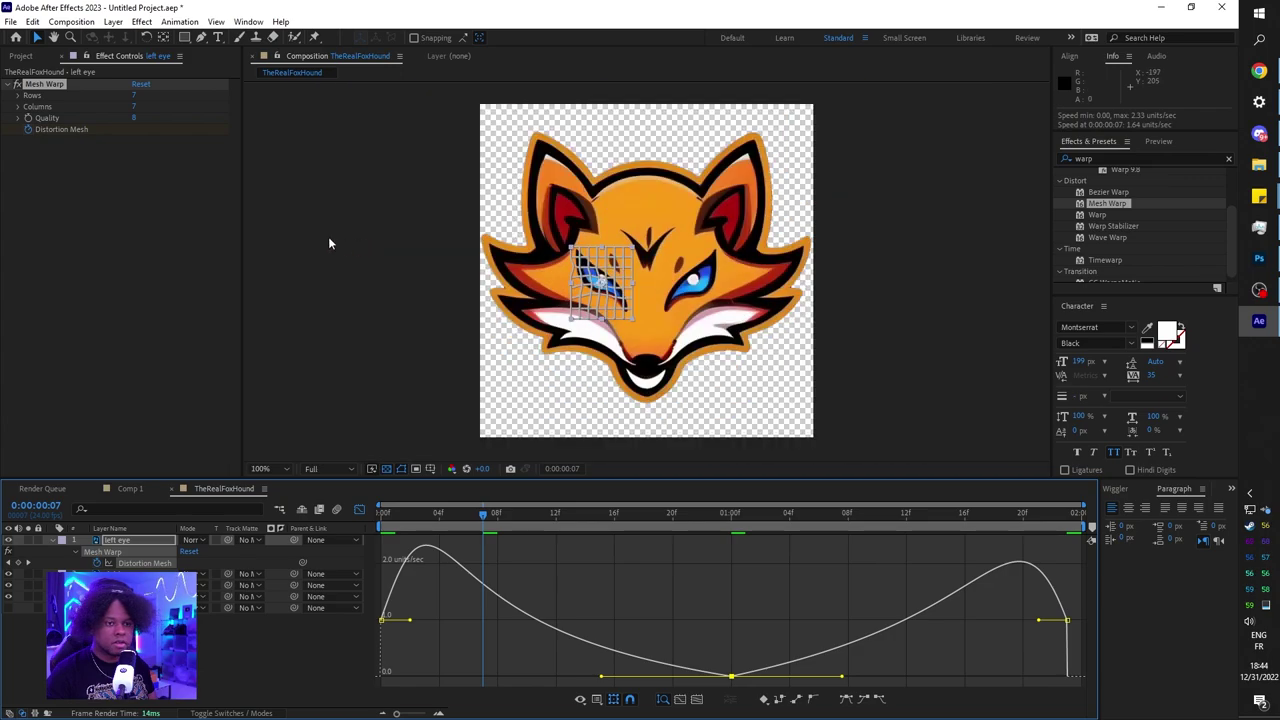
click(100, 259)
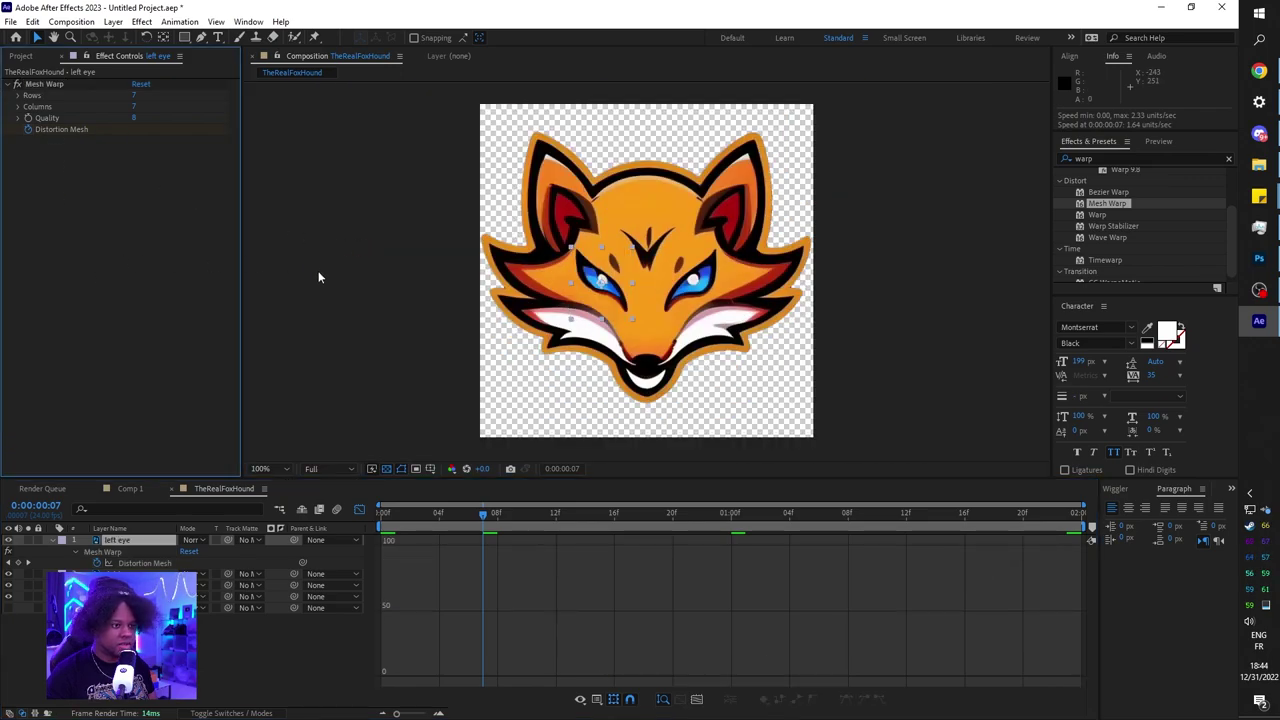
key(space)
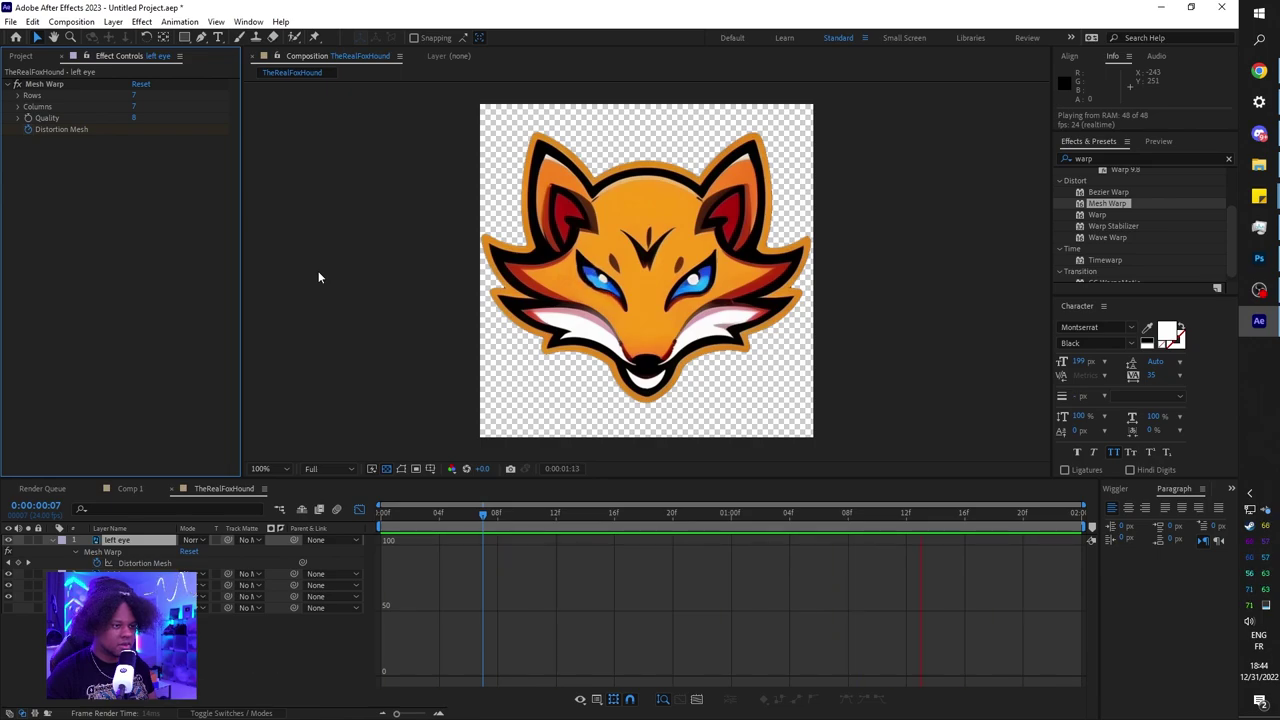
key(space)
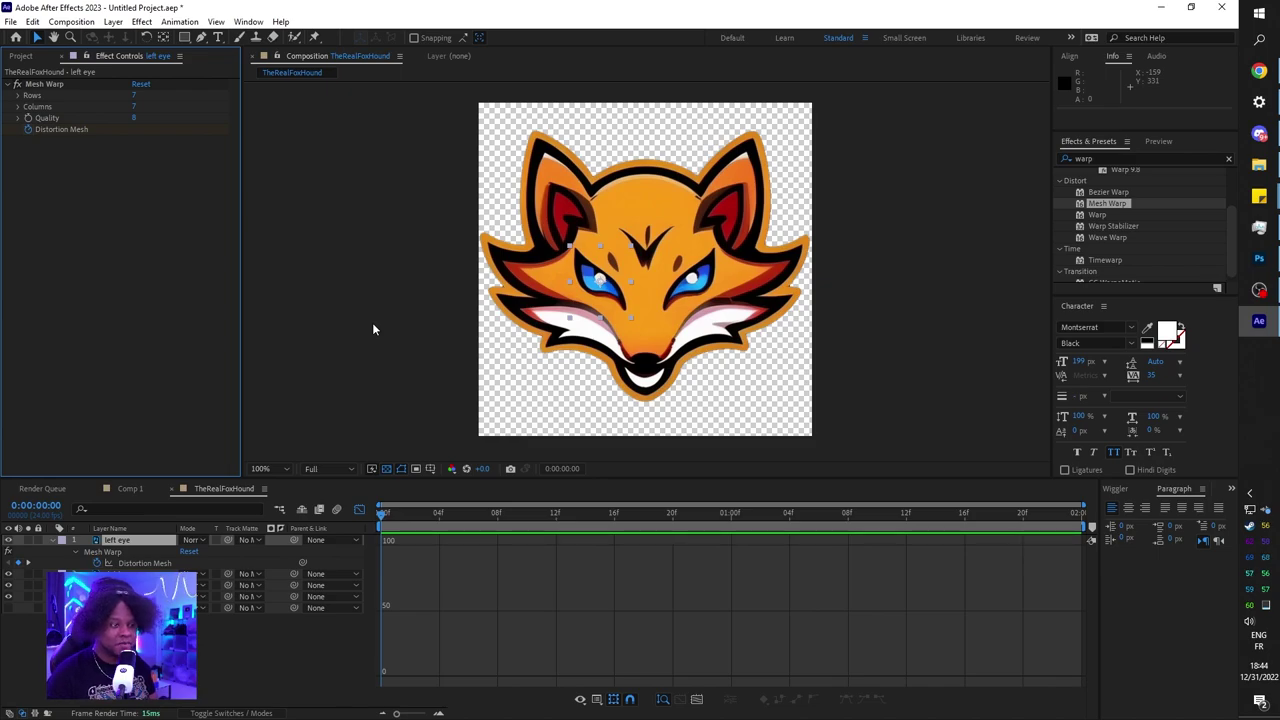
scroll(372, 322, down, 8)
scroll(372, 322, up, 1)
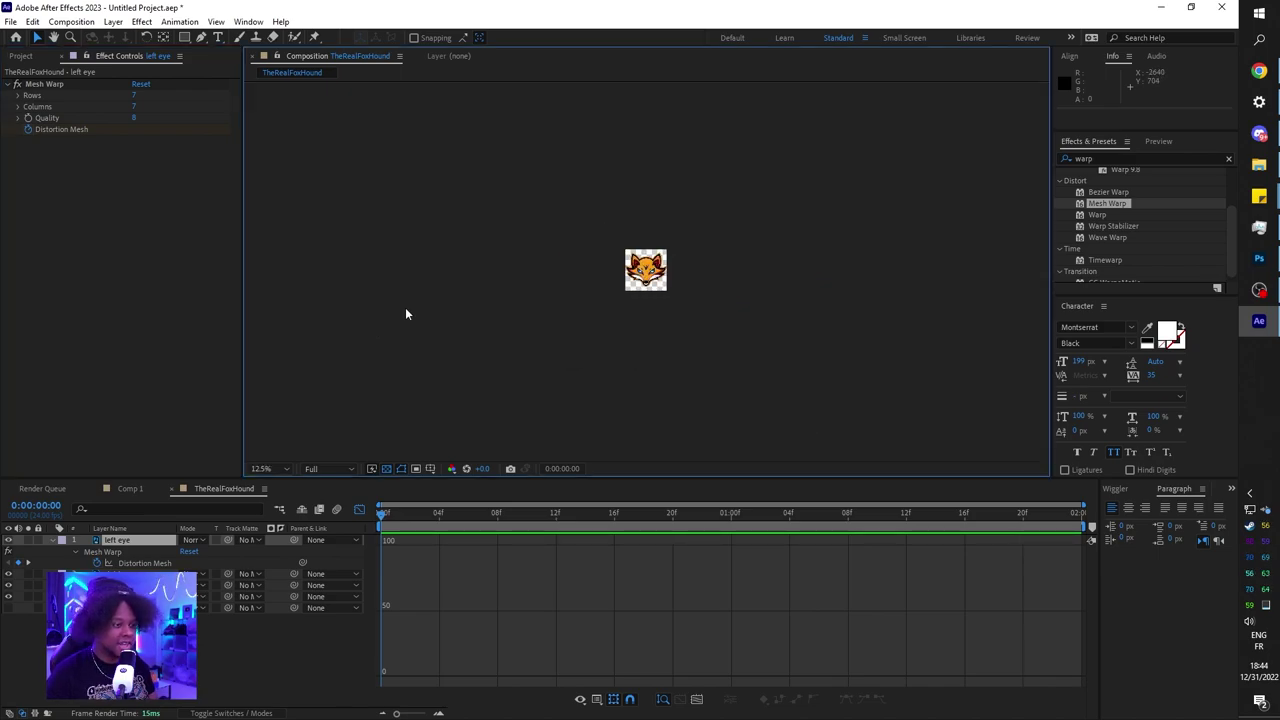
key(space)
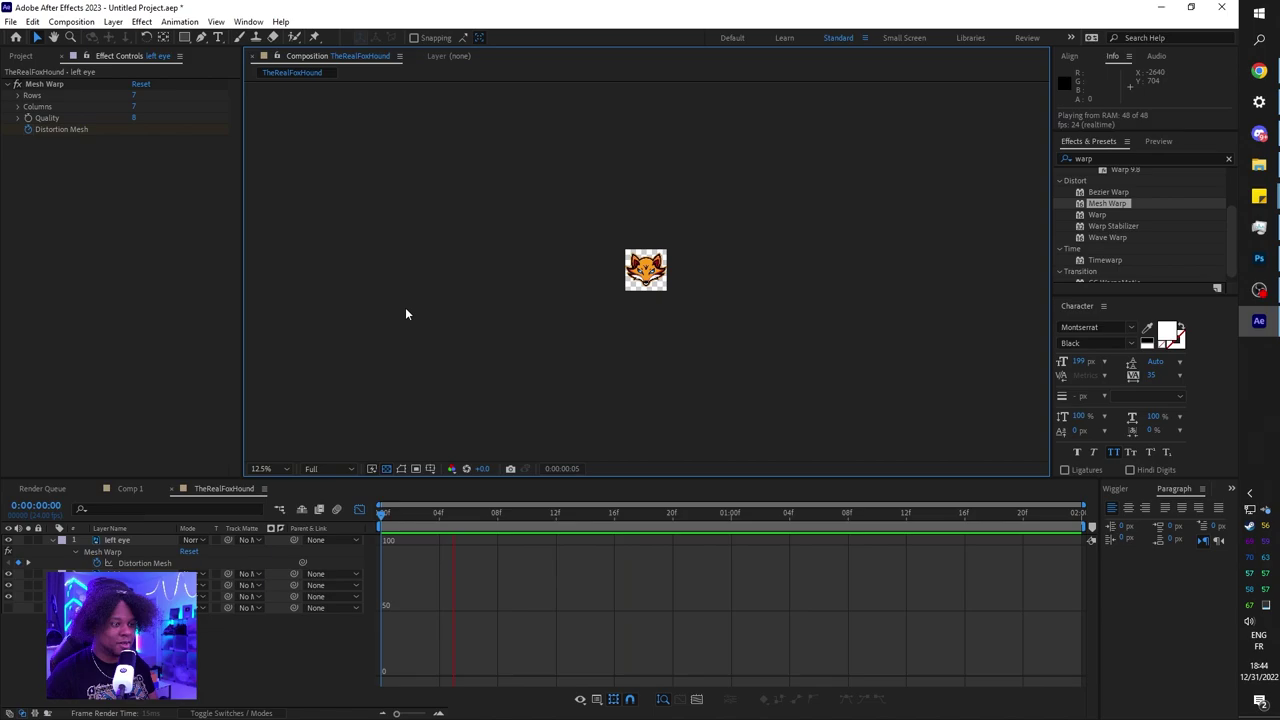
key(space)
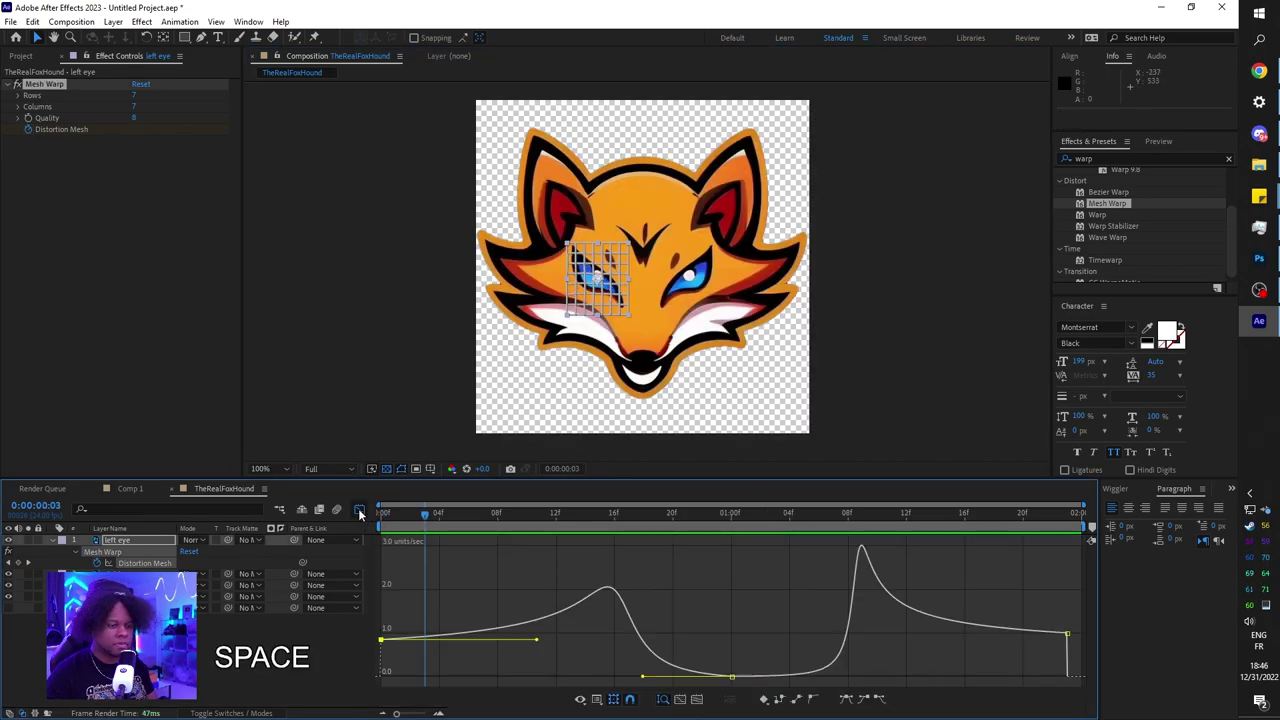
Step: Leave the Graph Editor, hide the original right eye, and duplicate the left eye layer
click(360, 512)
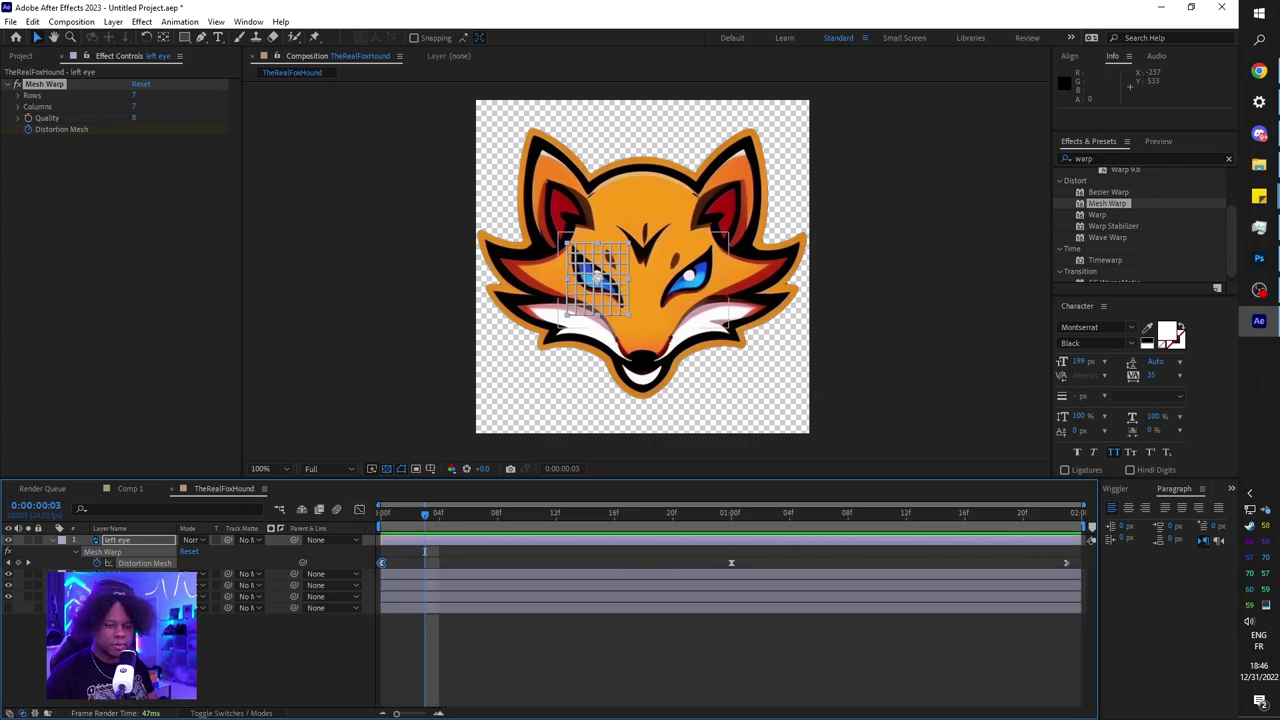
click(8, 576)
click(125, 543)
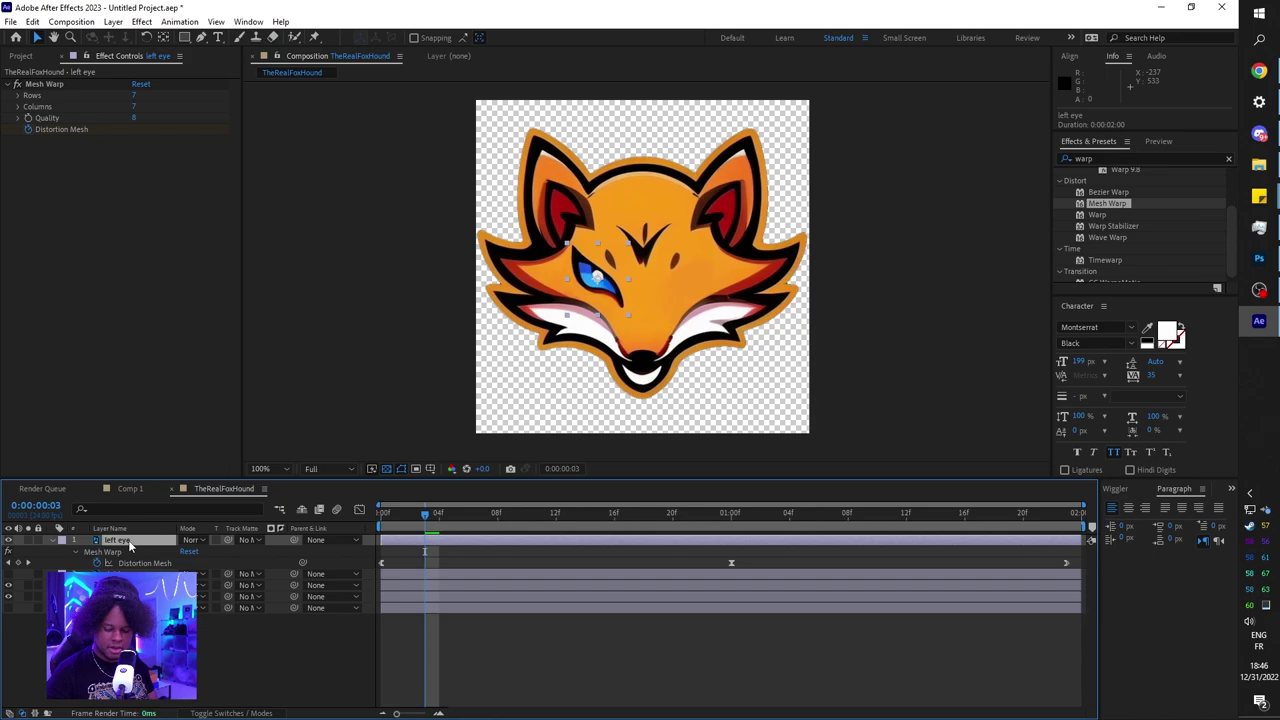
key(ctrl+d)
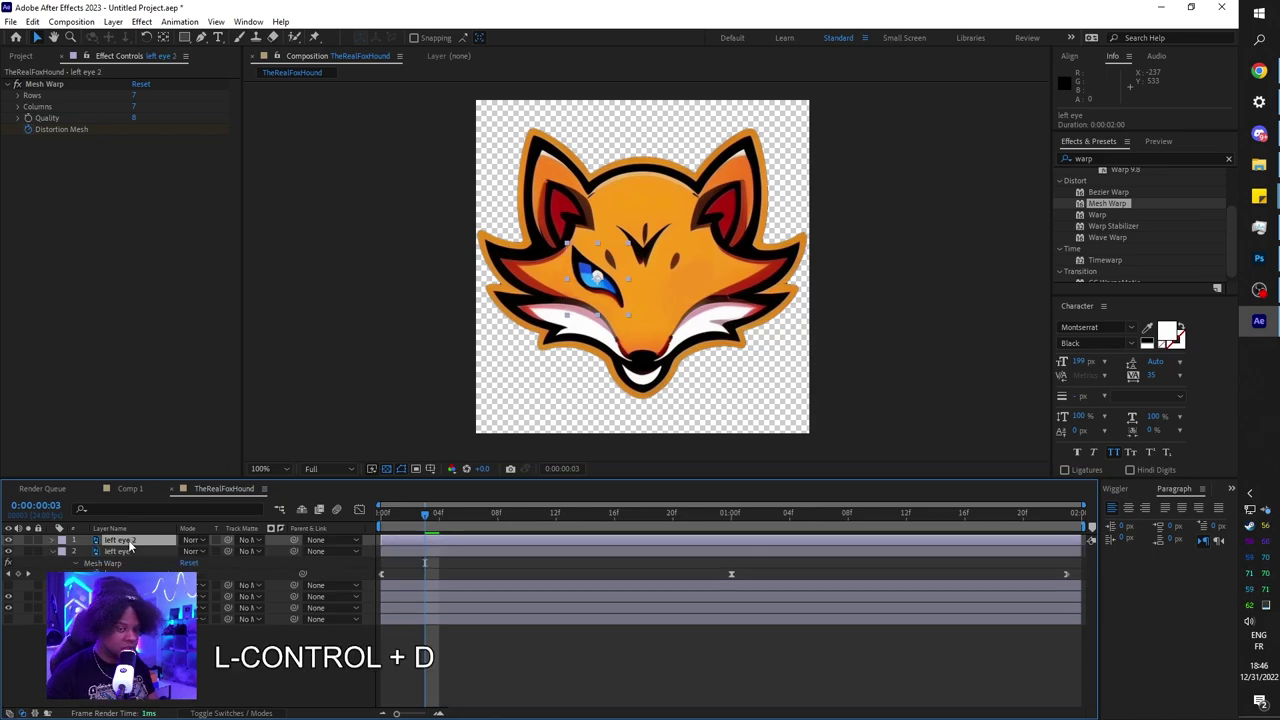
Step: Move 'left eye 2' to position 316, 268 over the right eye and preview the blink
right_click(505, 538)
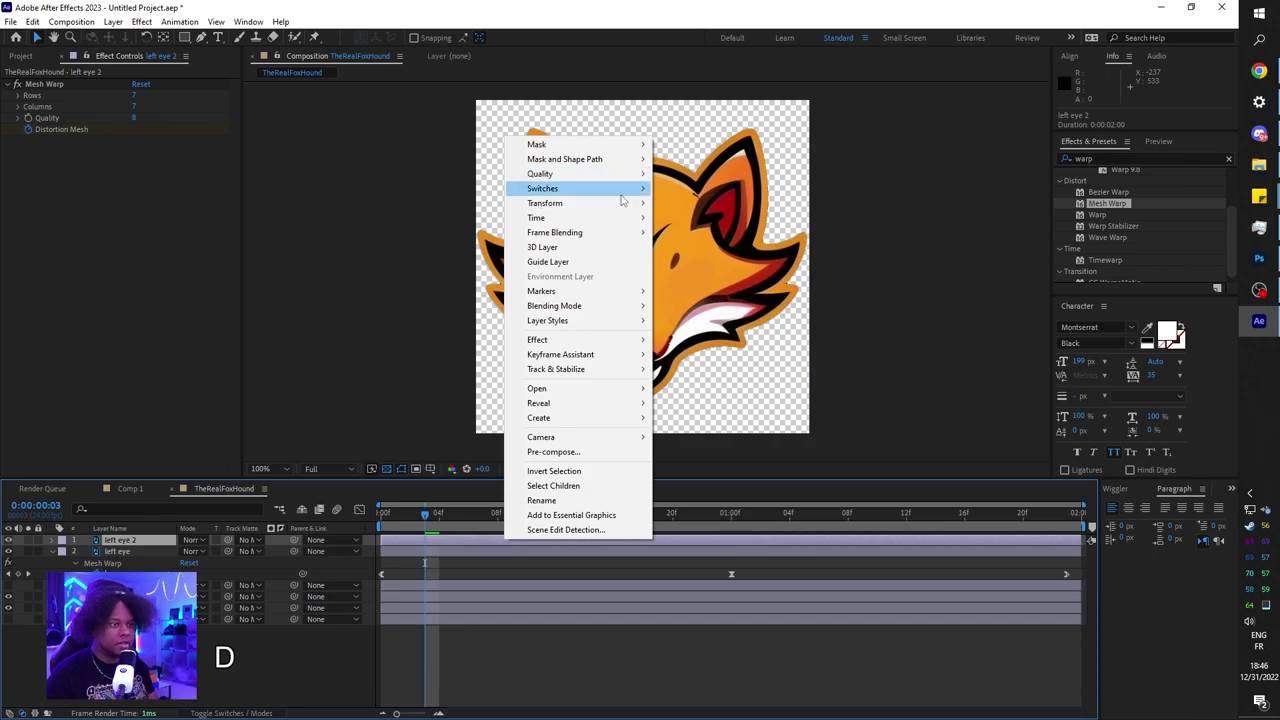
mouse_move(585, 203)
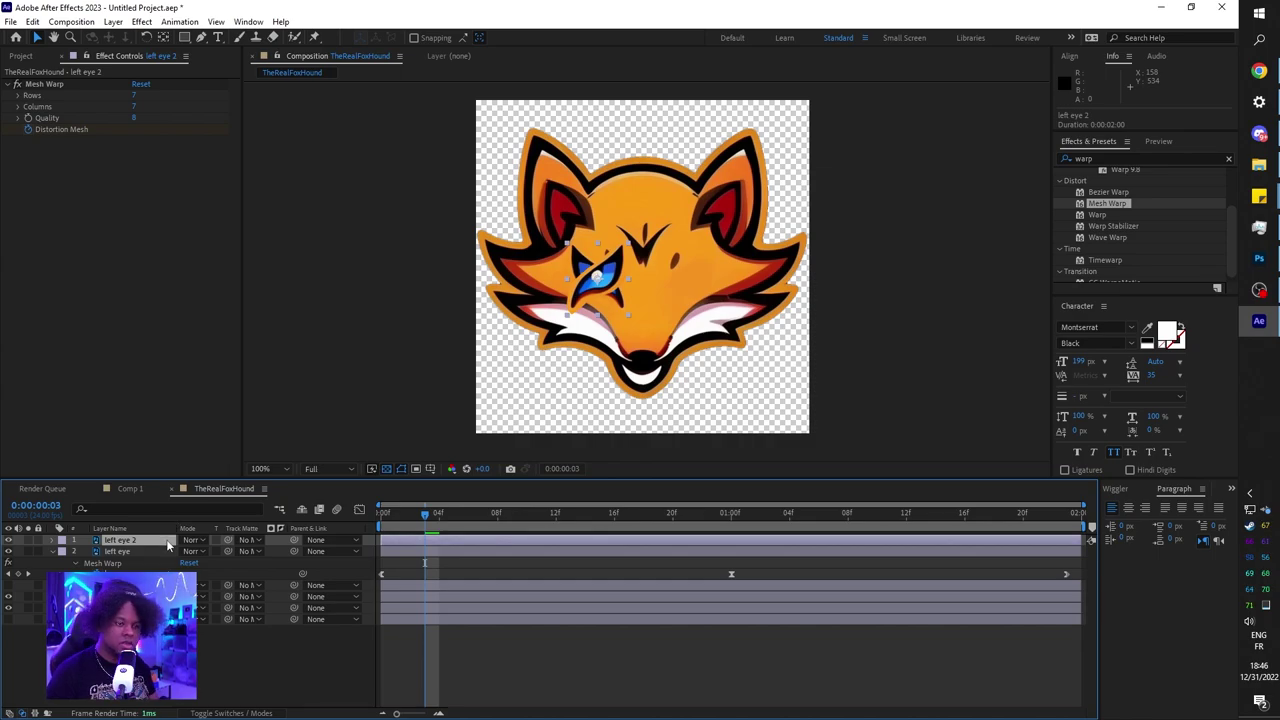
key(p)
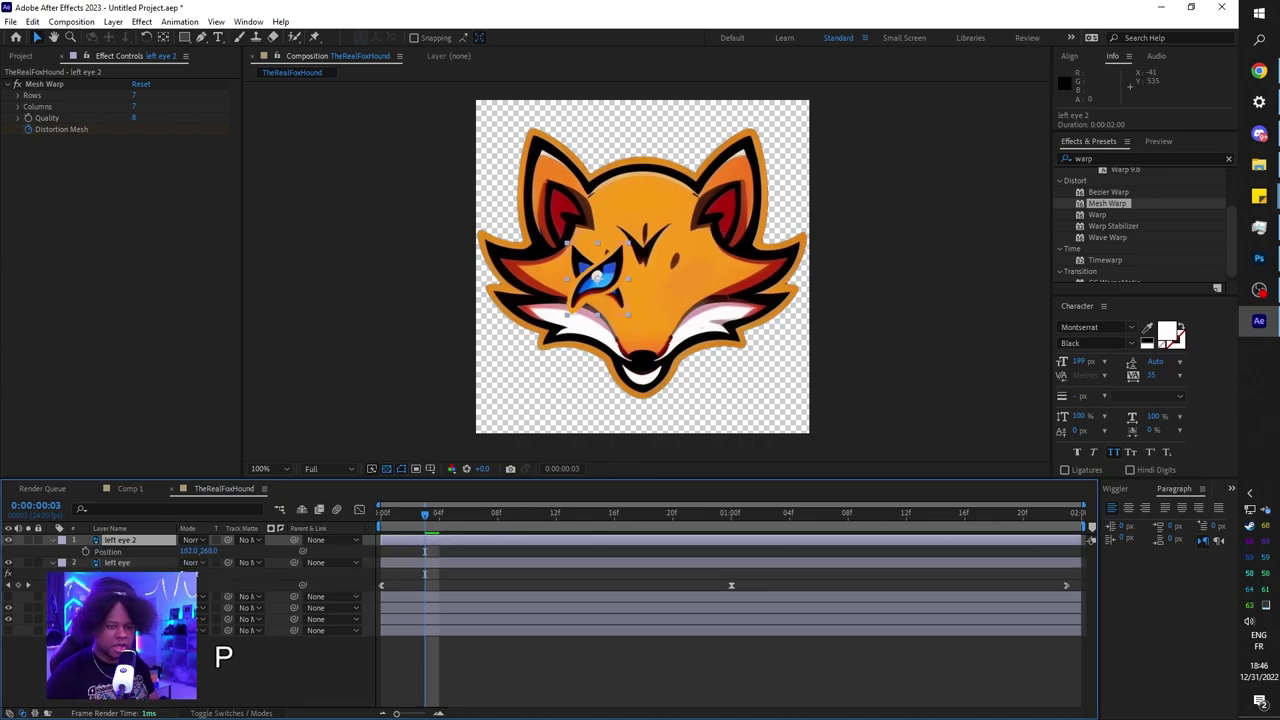
drag(189, 552, 275, 550)
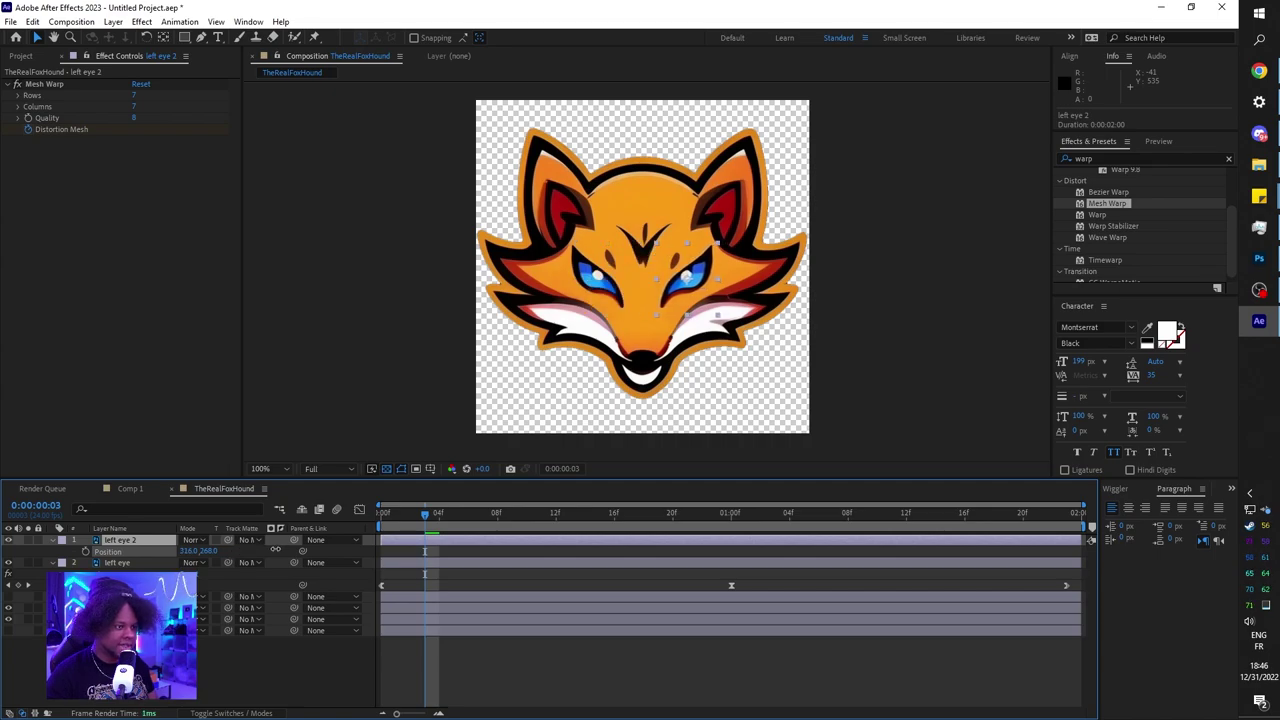
click(283, 654)
key(space)
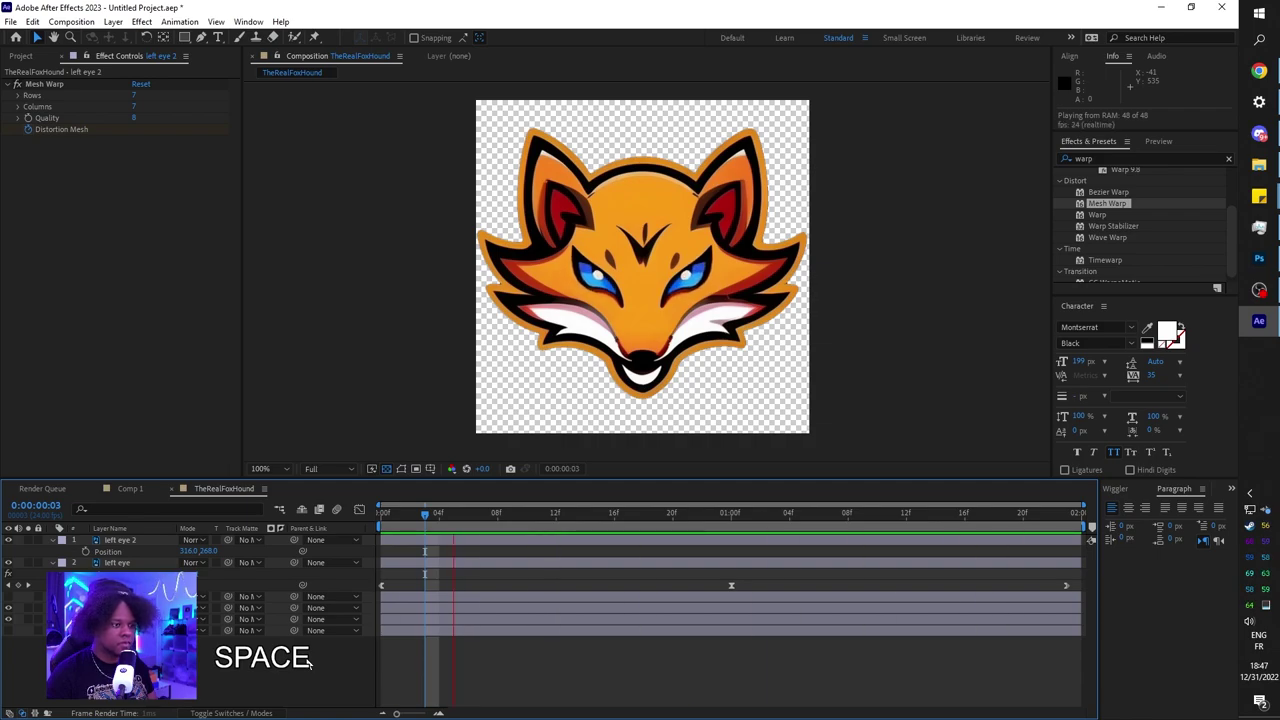
key(space)
Step: Select the fox body layer, undo a stray puppet pin, and return to the timeline start
click(20, 625)
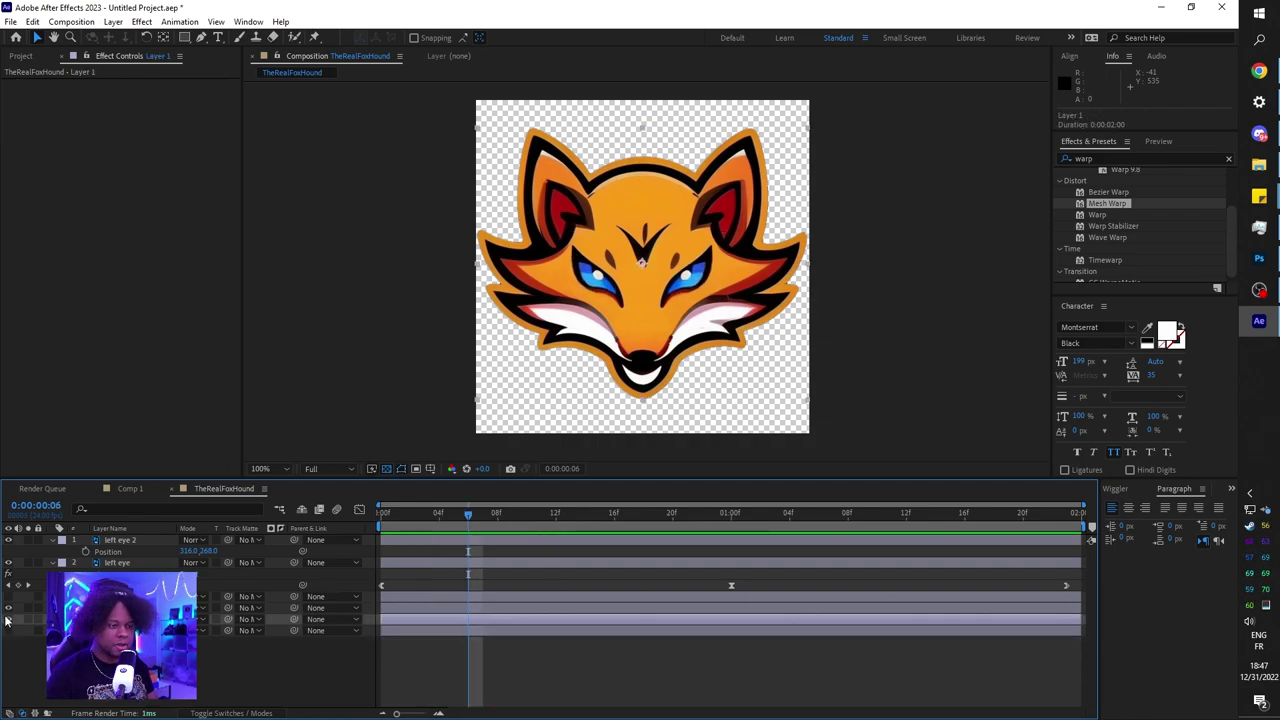
click(6, 619)
click(6, 619)
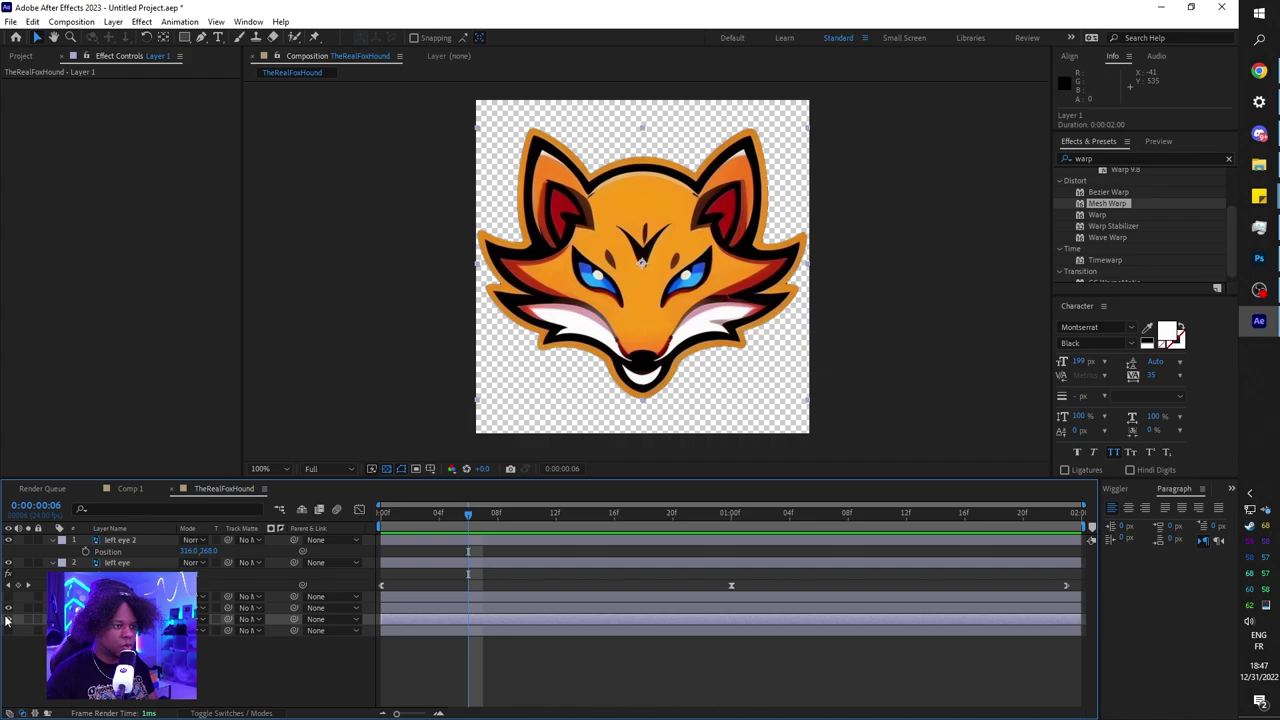
click(314, 38)
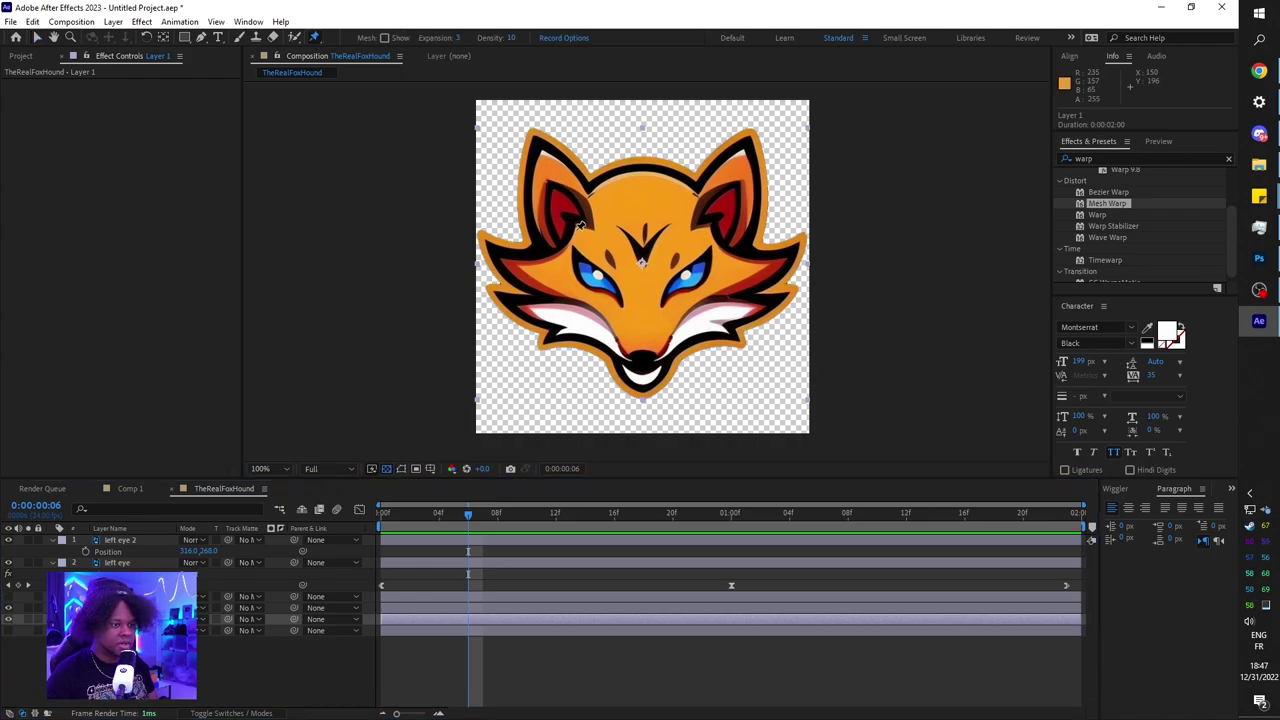
click(577, 229)
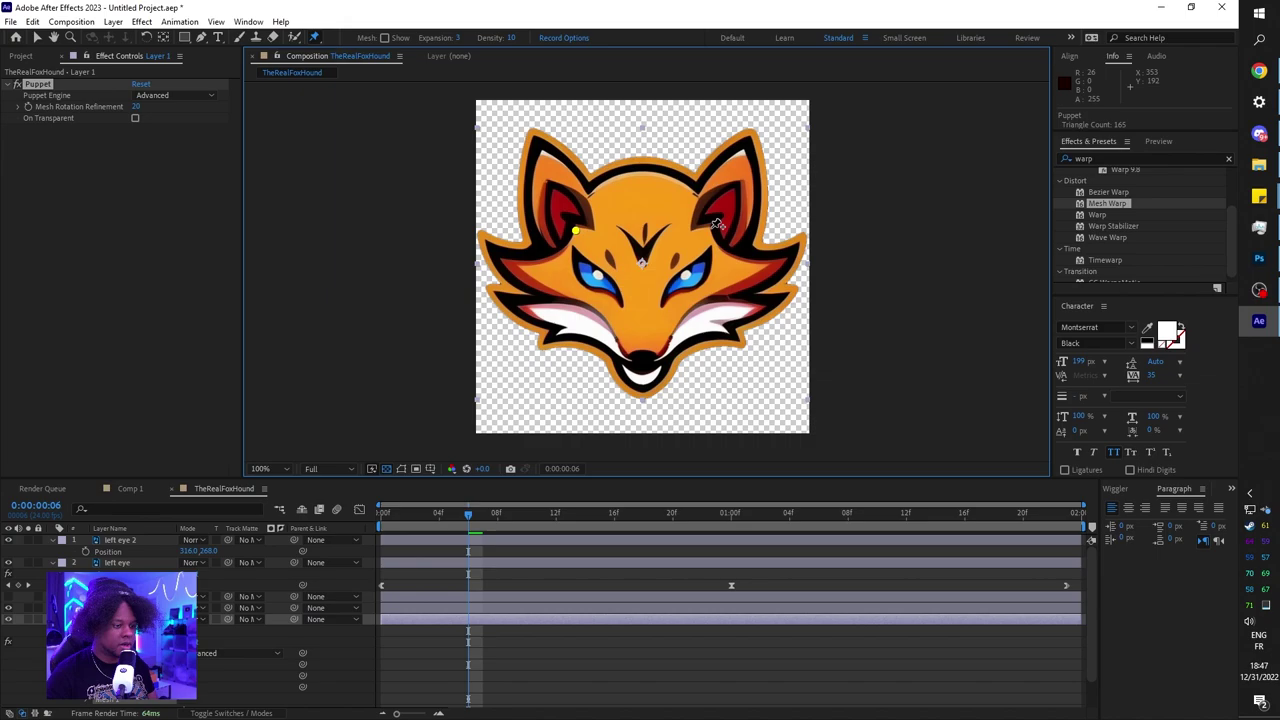
key(ctrl+z)
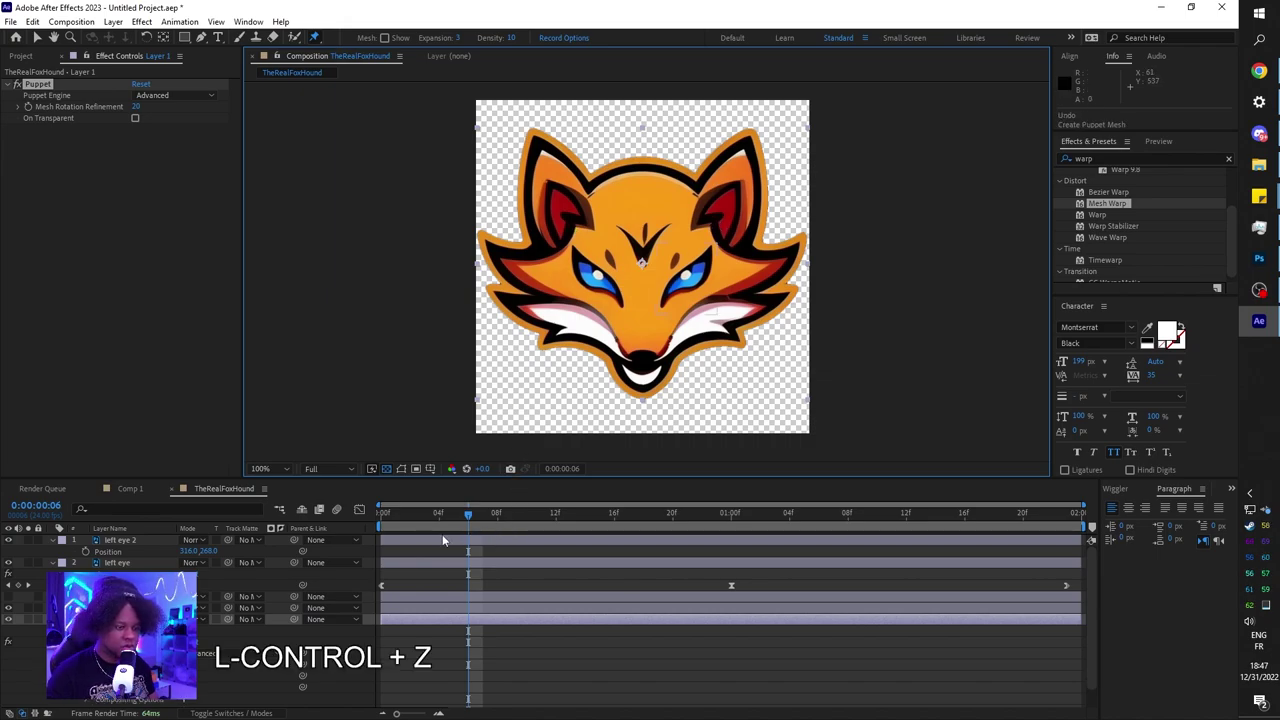
drag(405, 523, 370, 525)
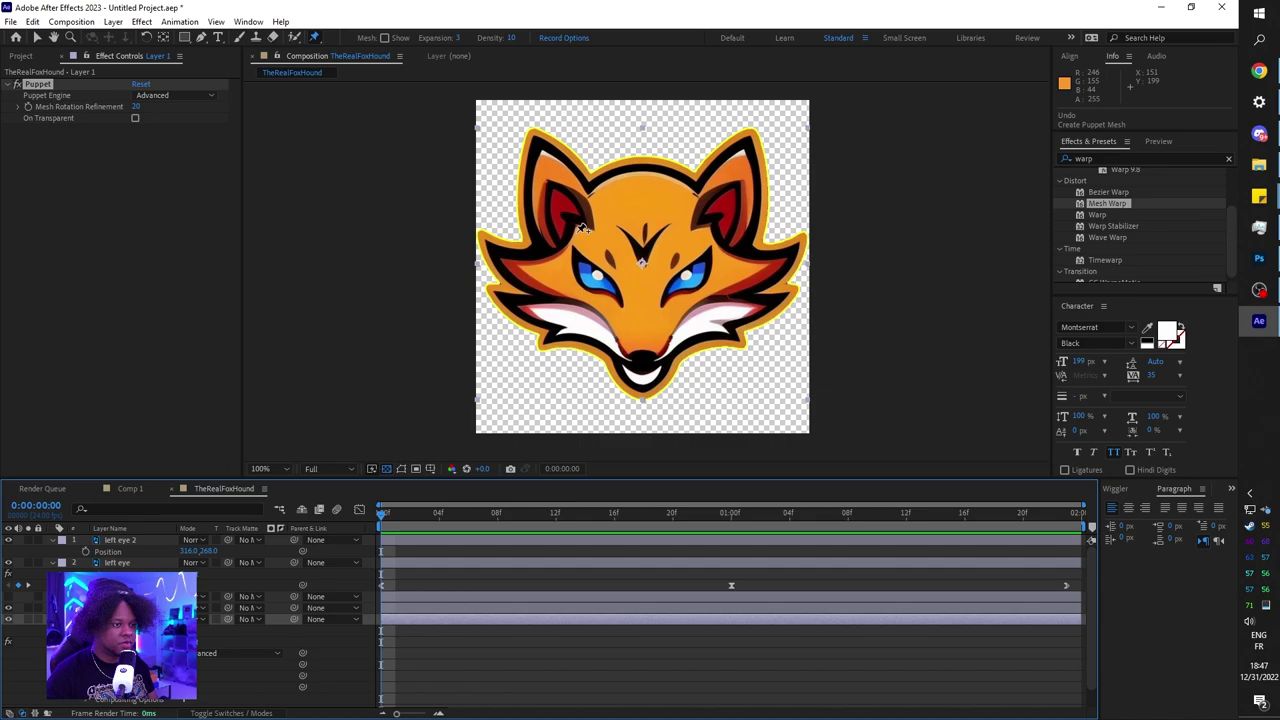
Step: Pin the fox's outline: both ears, ear tips, cheeks and left and right head edges
click(569, 218)
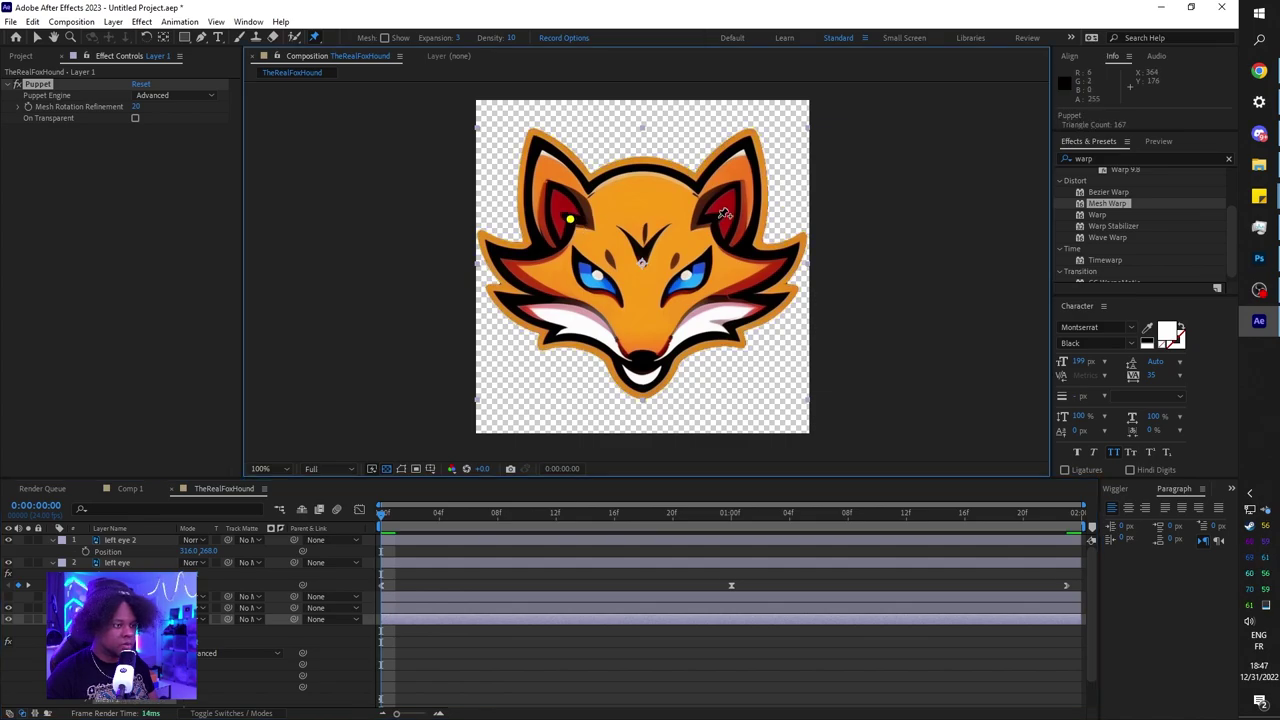
click(718, 217)
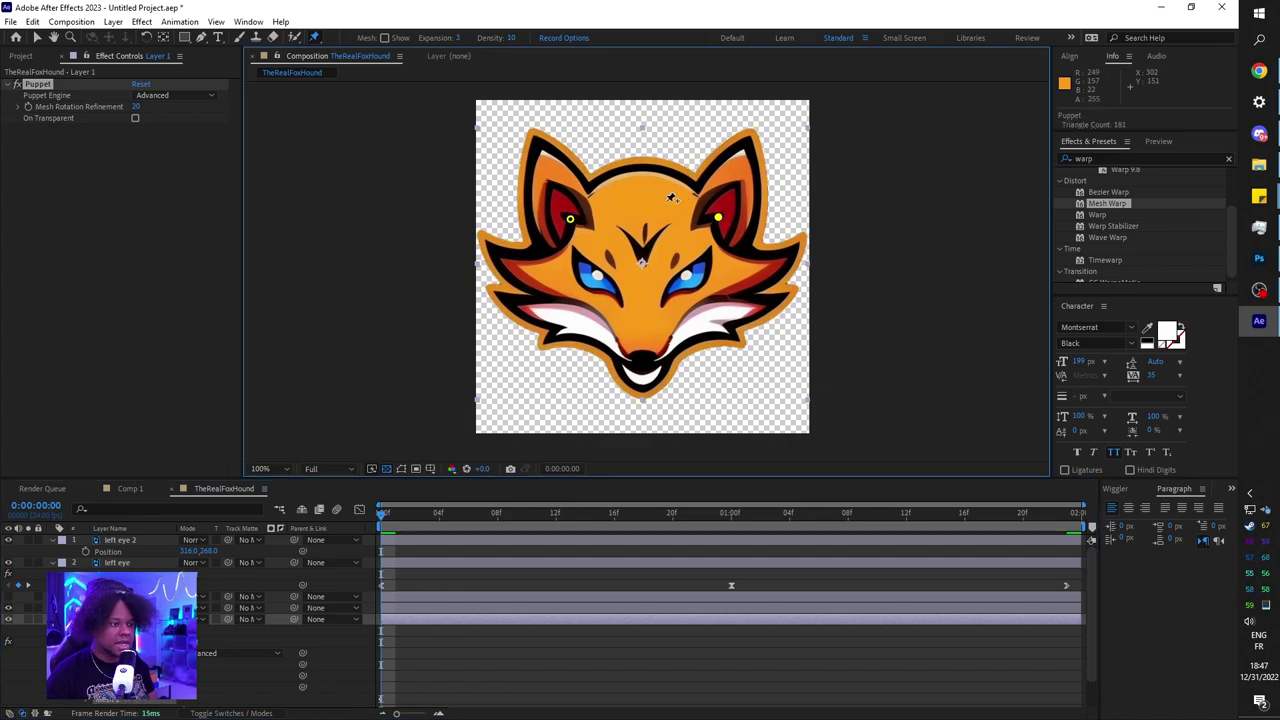
click(528, 271)
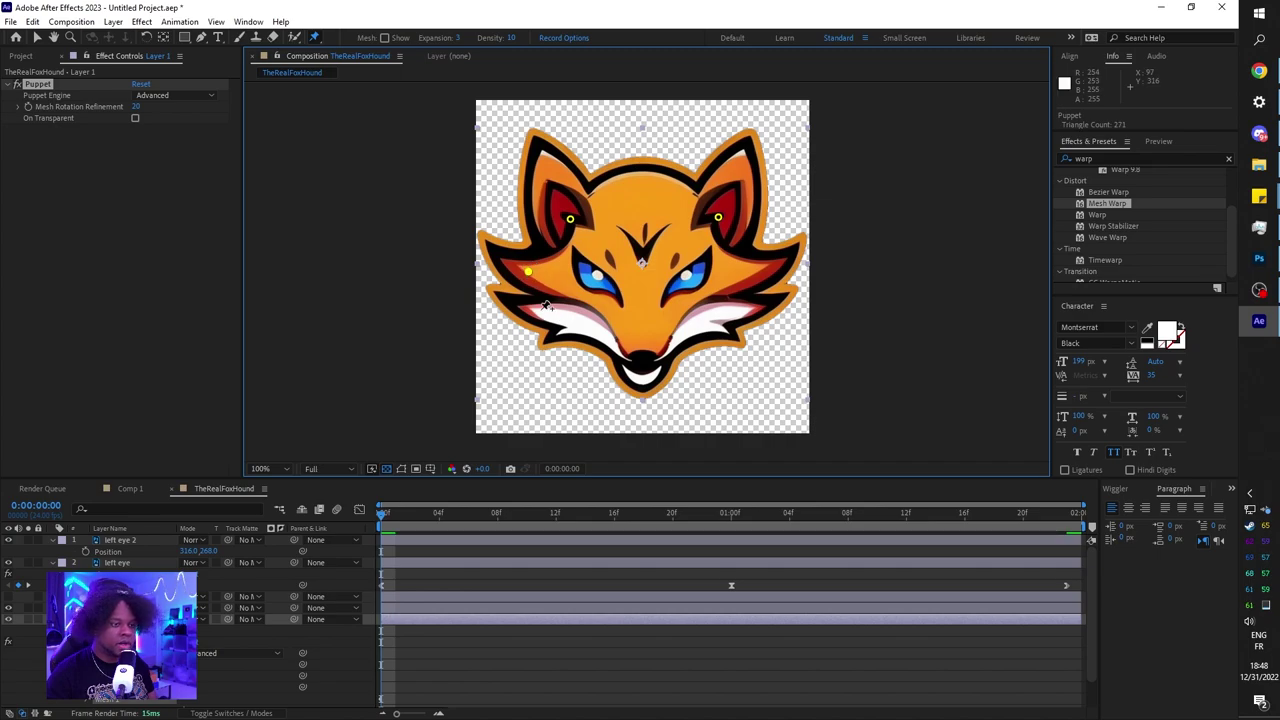
click(542, 313)
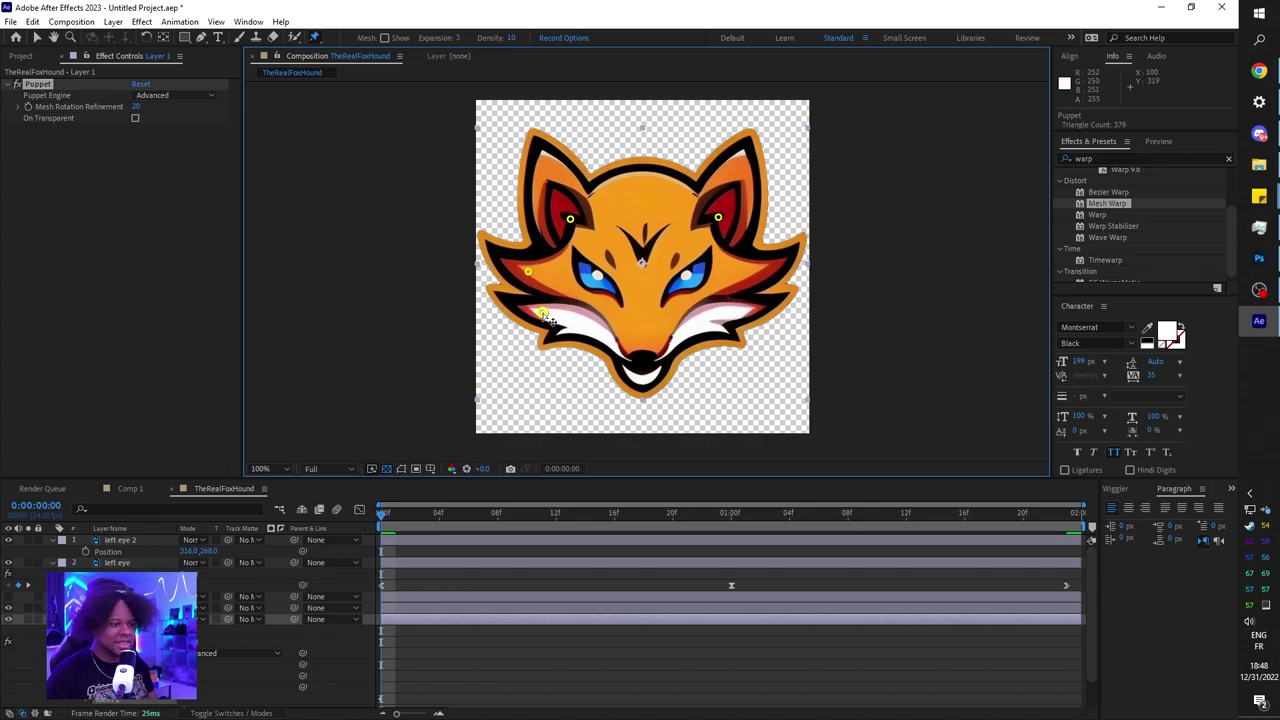
click(742, 271)
click(740, 313)
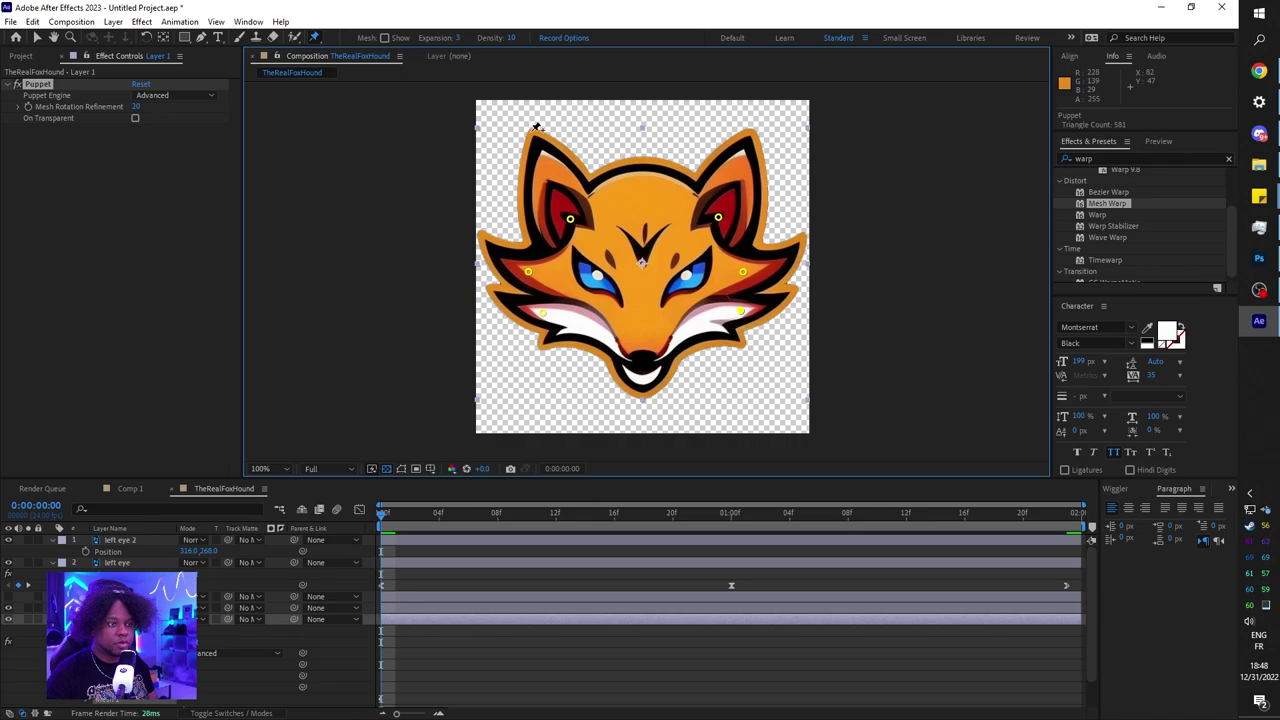
click(533, 130)
click(480, 234)
click(488, 292)
click(750, 131)
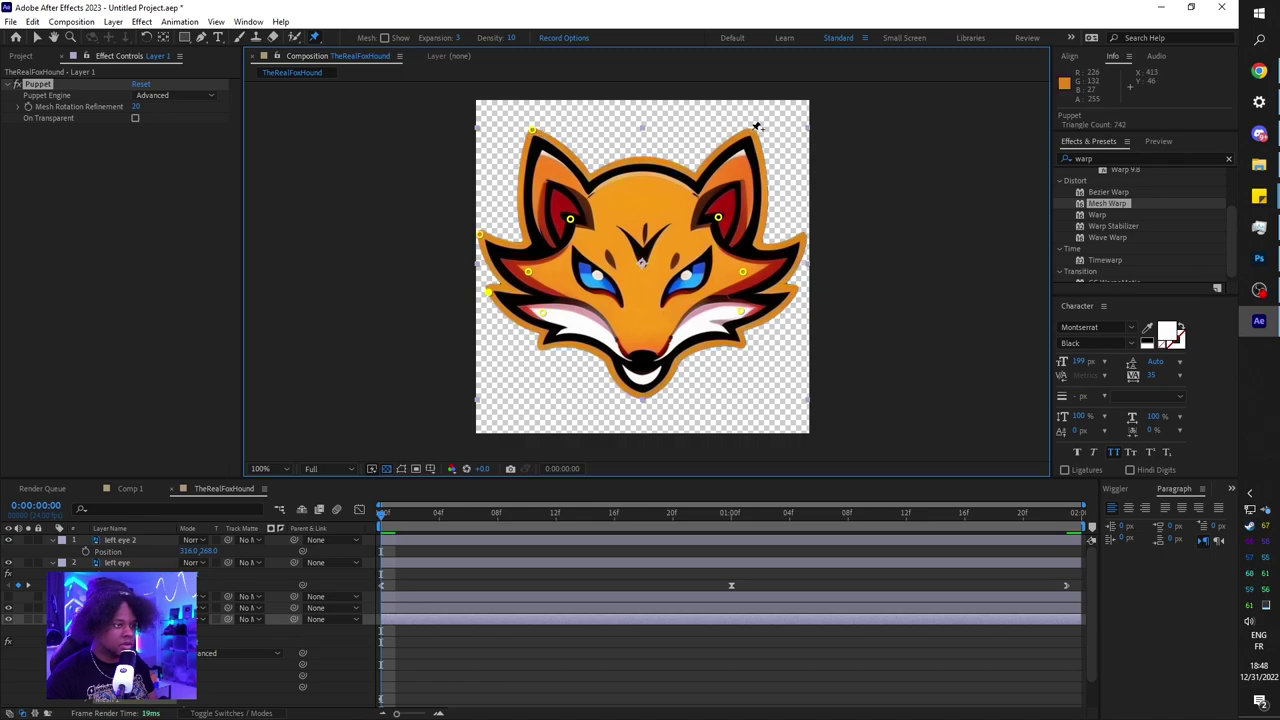
click(803, 238)
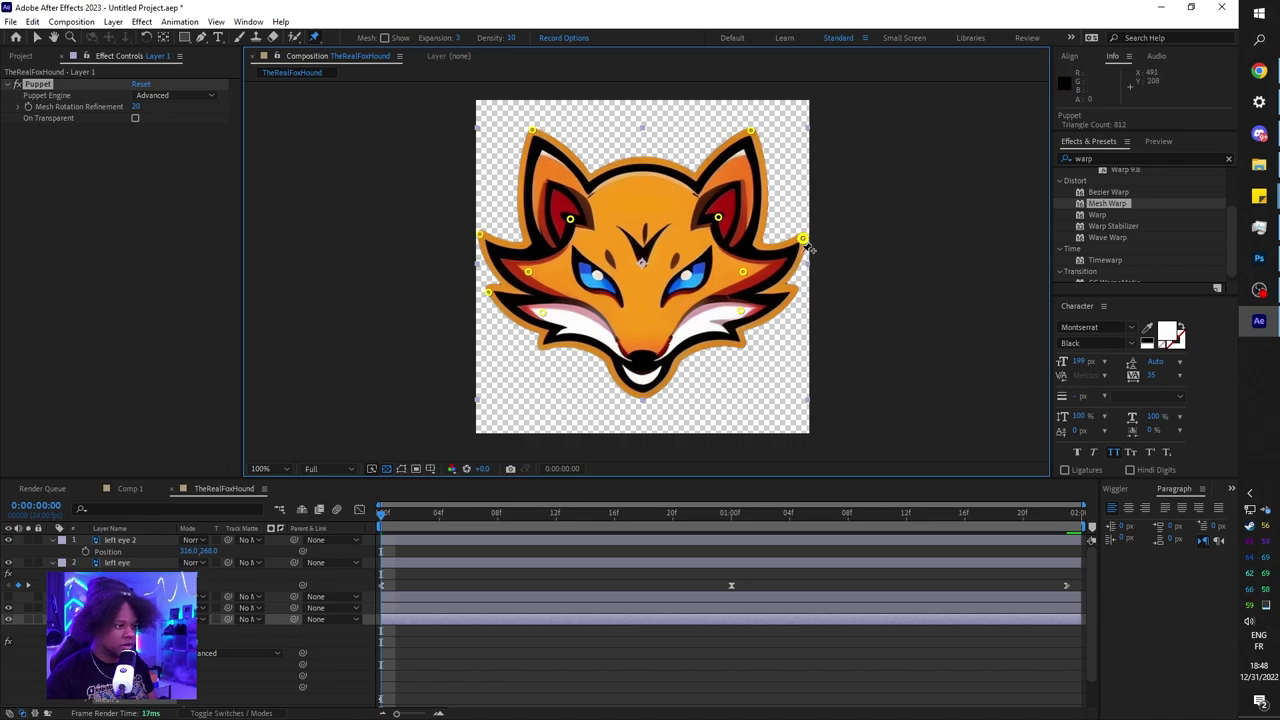
click(791, 292)
Step: Reveal the pin properties with U and set pin keyframes at the one-second mark
key(F2)
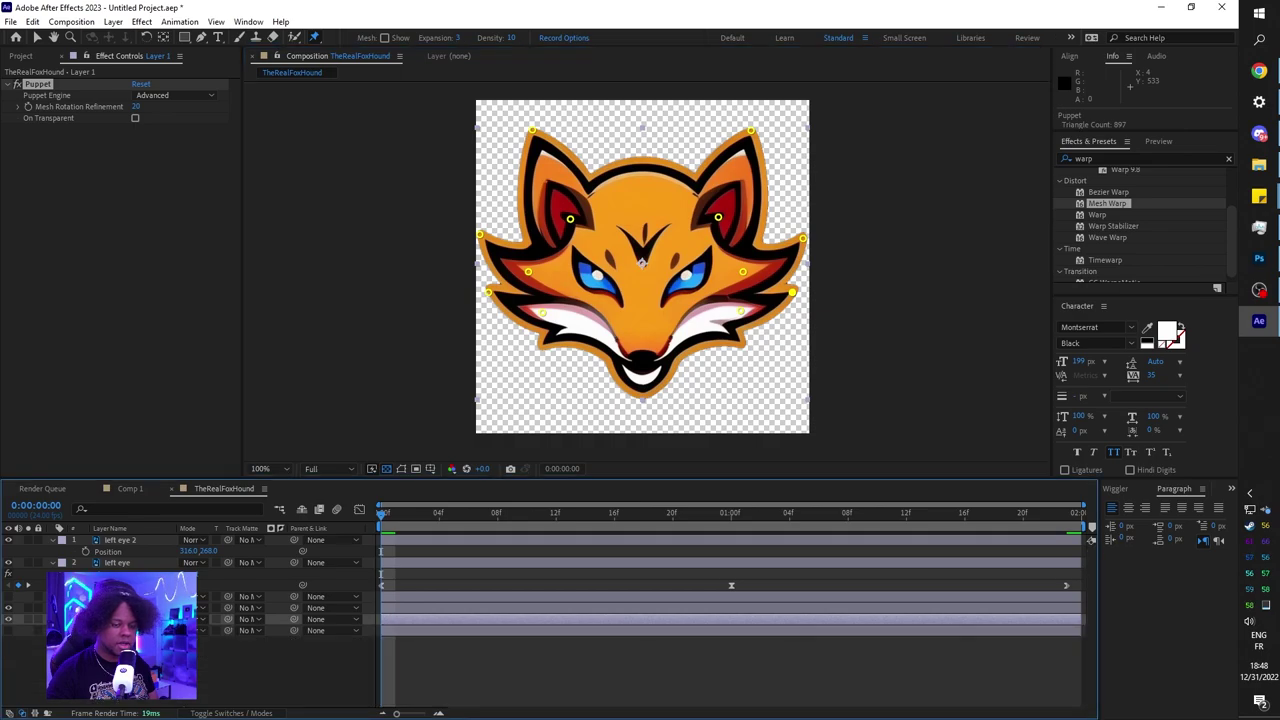
key(u)
scroll(322, 607, up, 3)
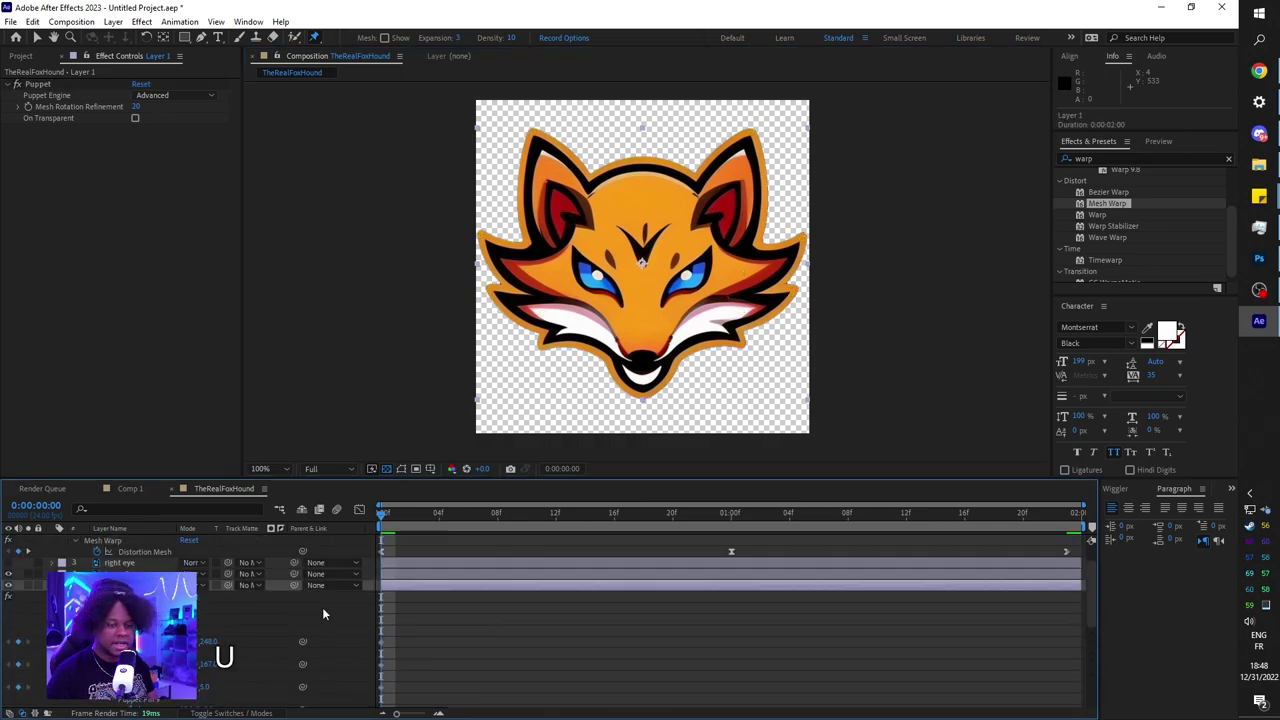
scroll(280, 610, down, 5)
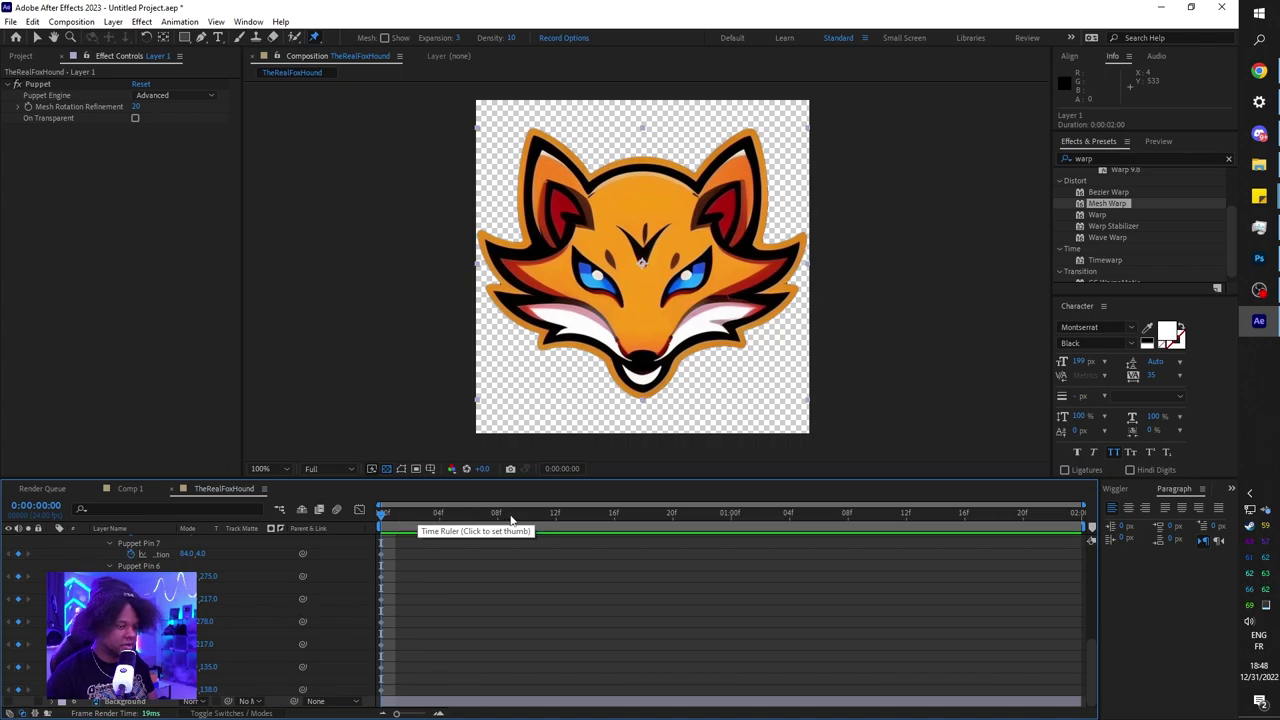
click(732, 521)
key(ctrl+v)
click(37, 84)
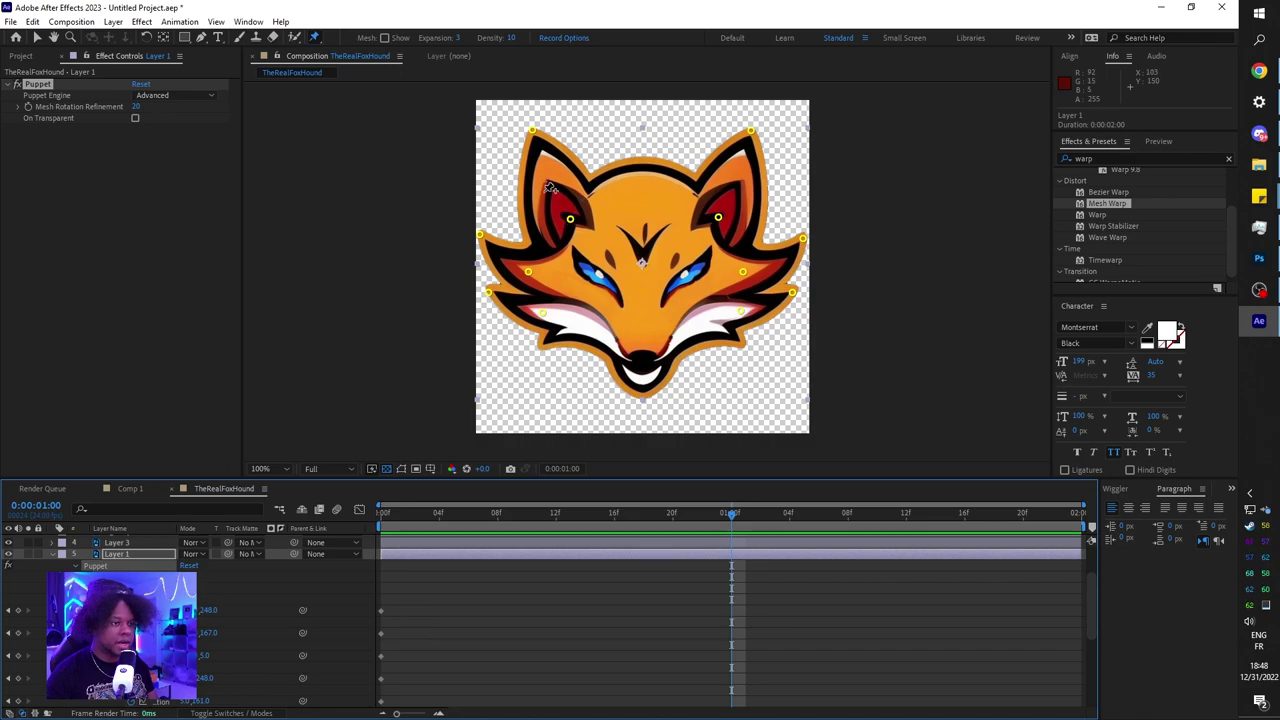
Step: At one second, pull both ear tips outward and push the left cheek down
click(534, 131)
drag(535, 134, 522, 147)
drag(759, 142, 773, 148)
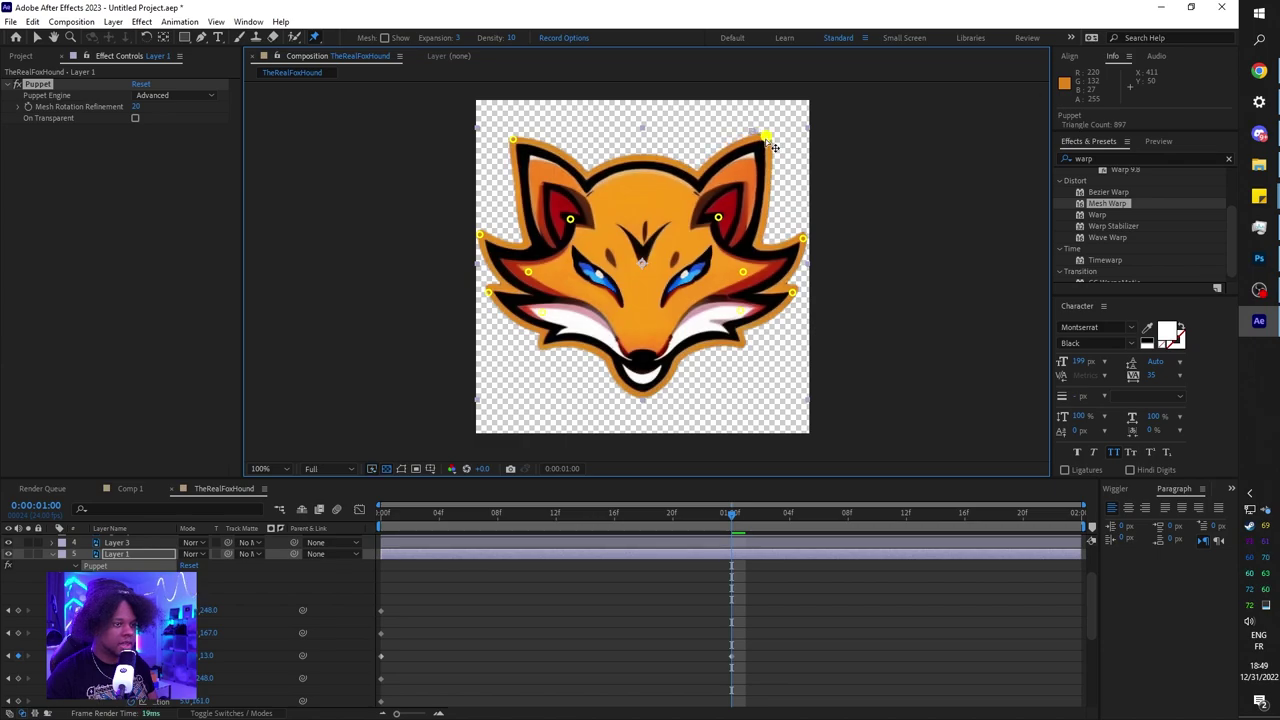
click(481, 238)
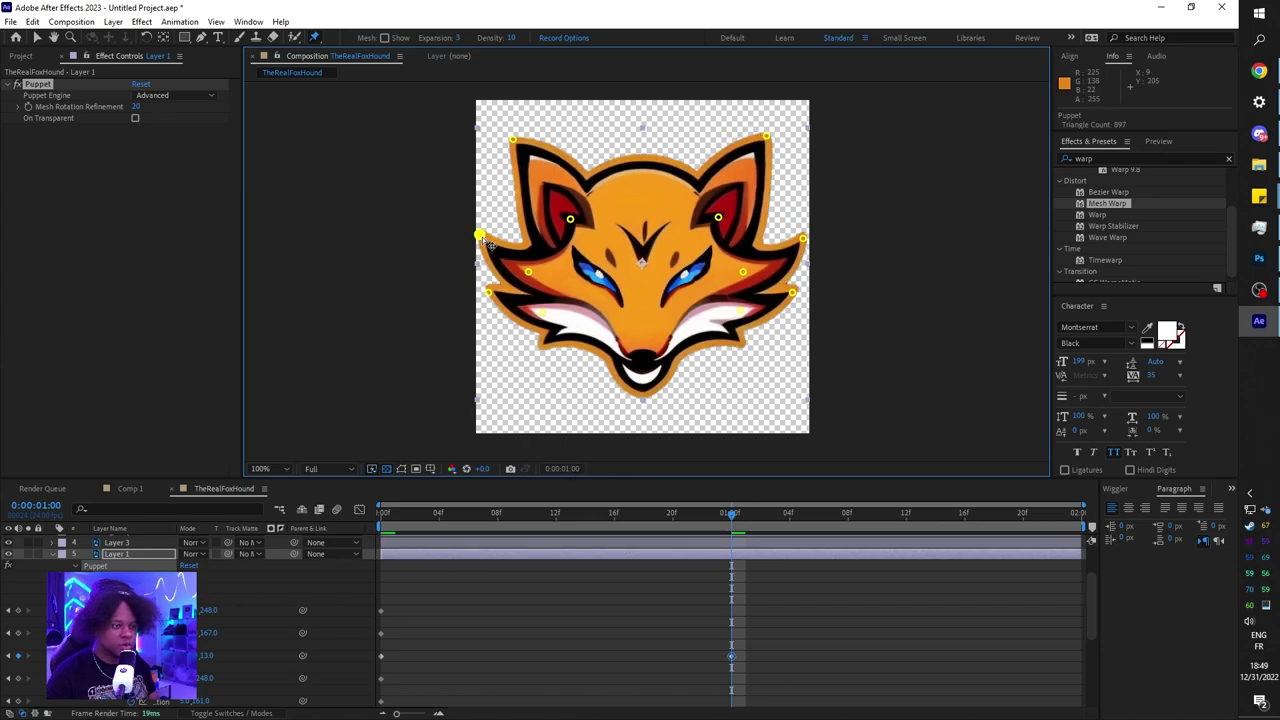
drag(485, 235, 488, 300)
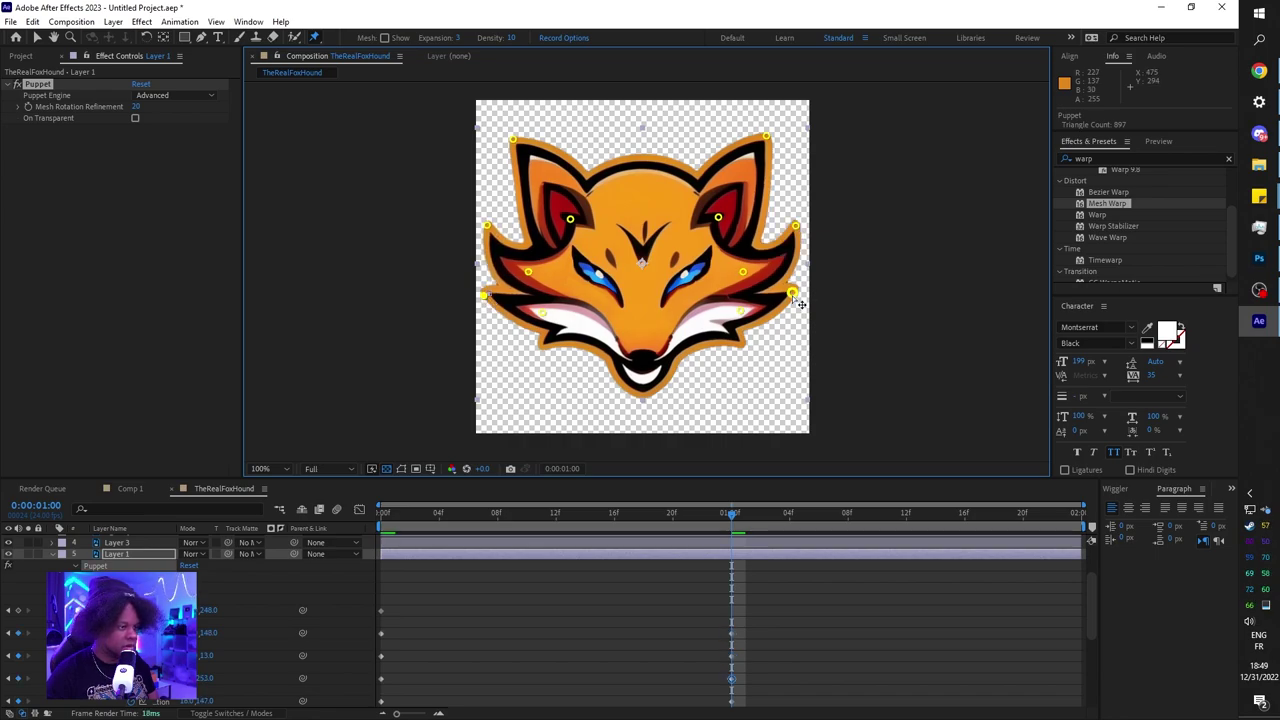
scroll(450, 614, down, 4)
drag(395, 545, 372, 694)
Step: Copy the 12 starting pin keyframes onto the last frame so the fox loops
key(ctrl+c)
key(End)
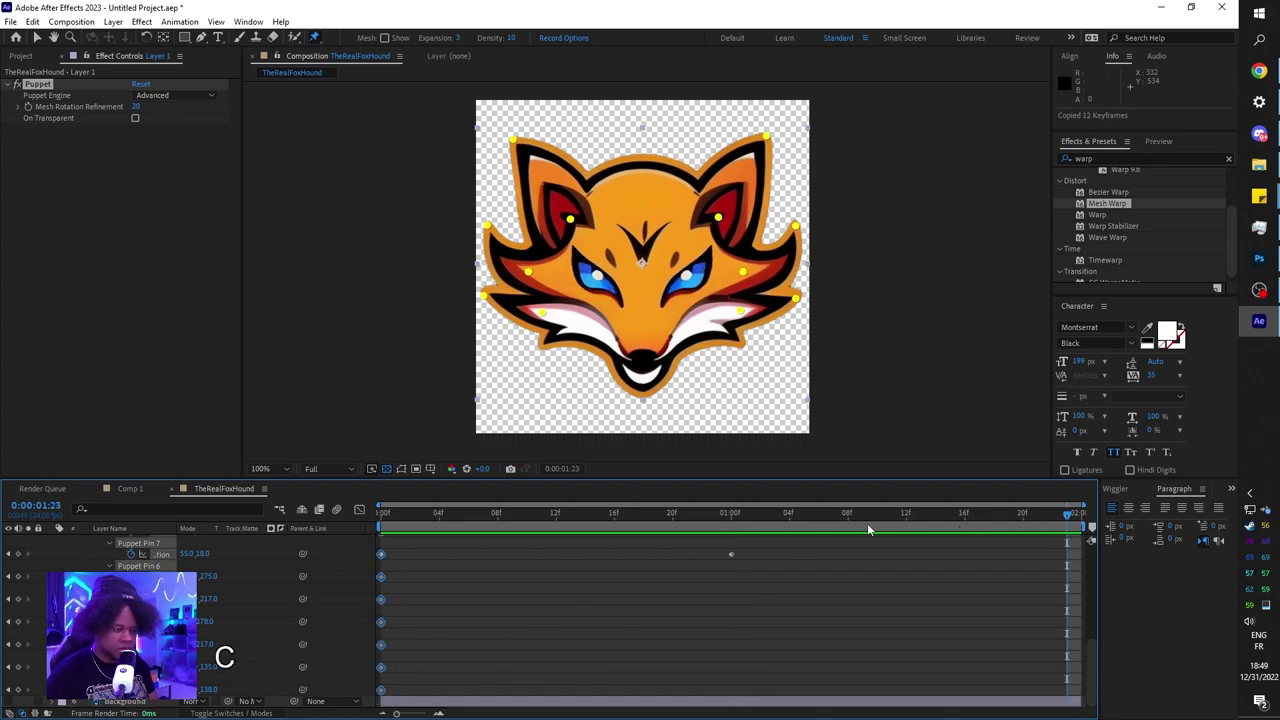
key(ctrl+v)
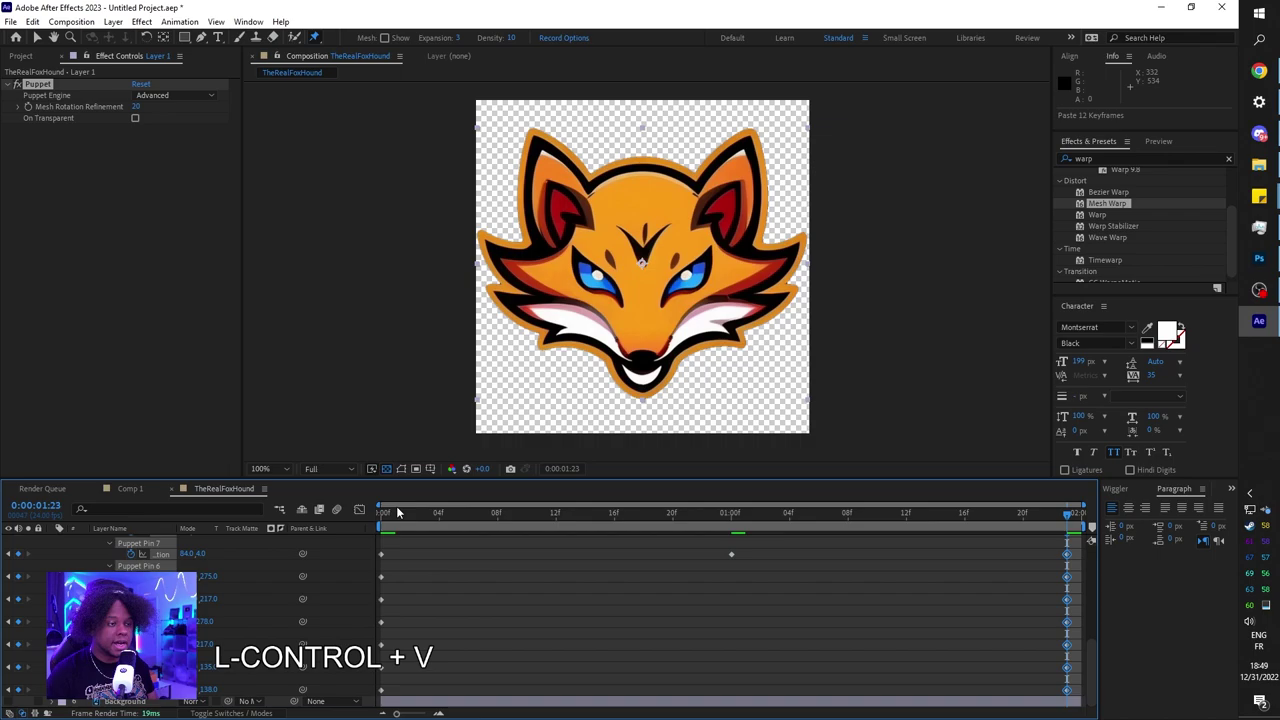
key(space)
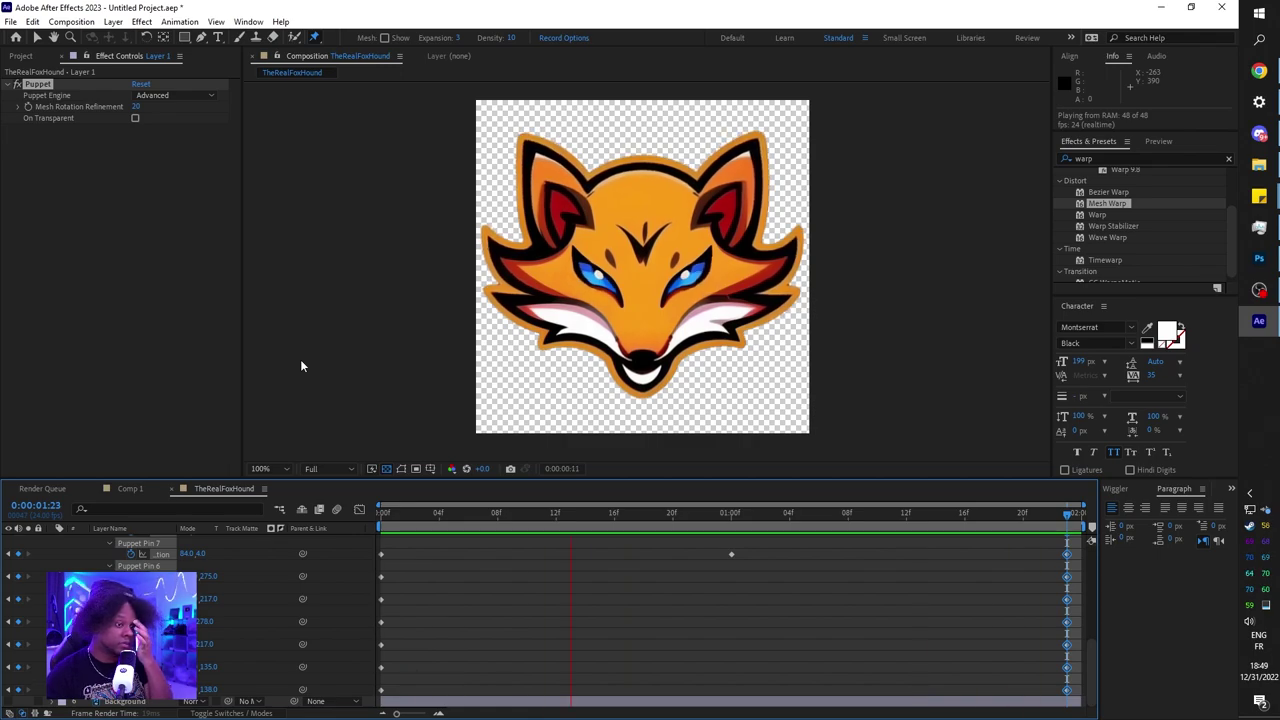
key(ctrl+z)
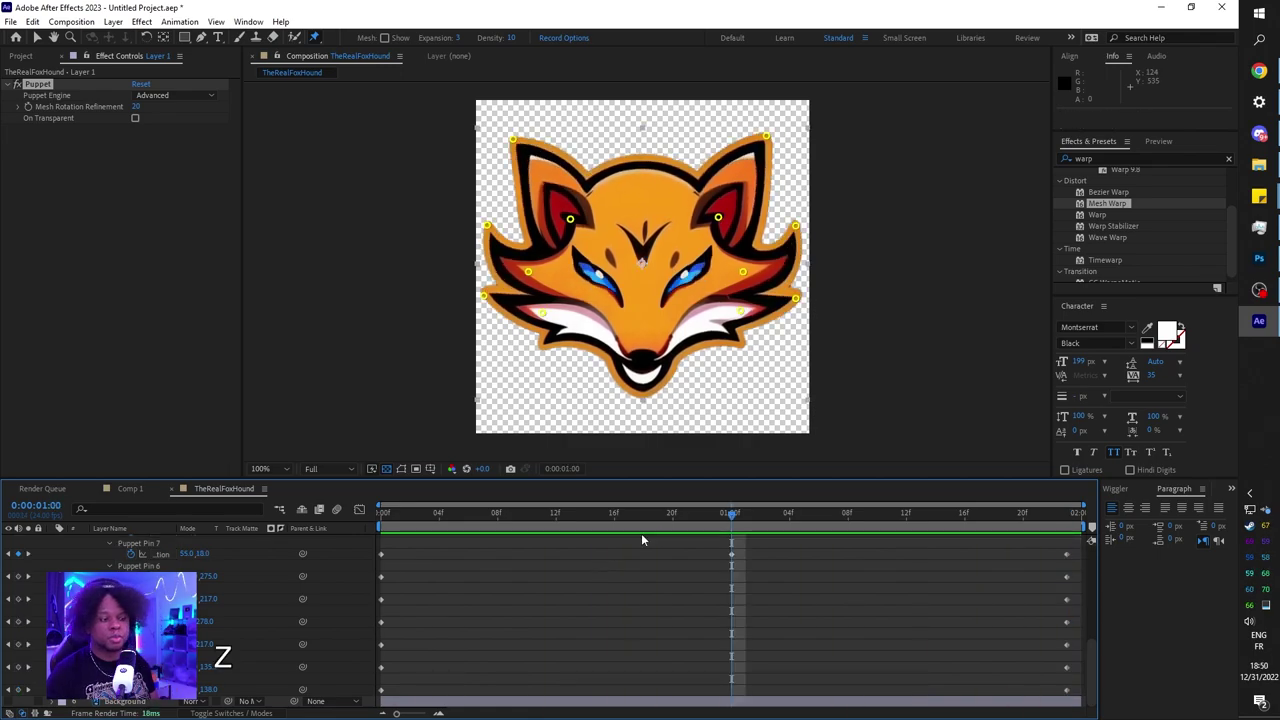
Step: At one second, nudge the left side and left ear tip pins slightly down, then preview
drag(685, 512, 728, 511)
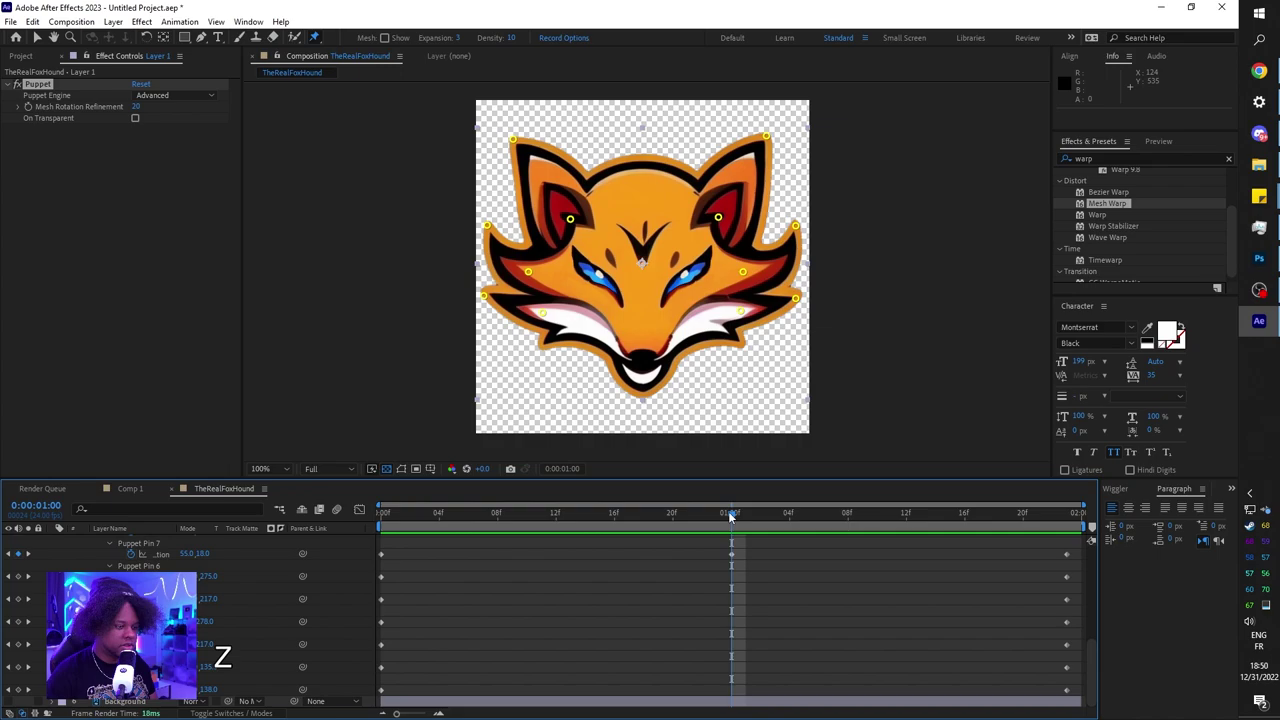
click(494, 230)
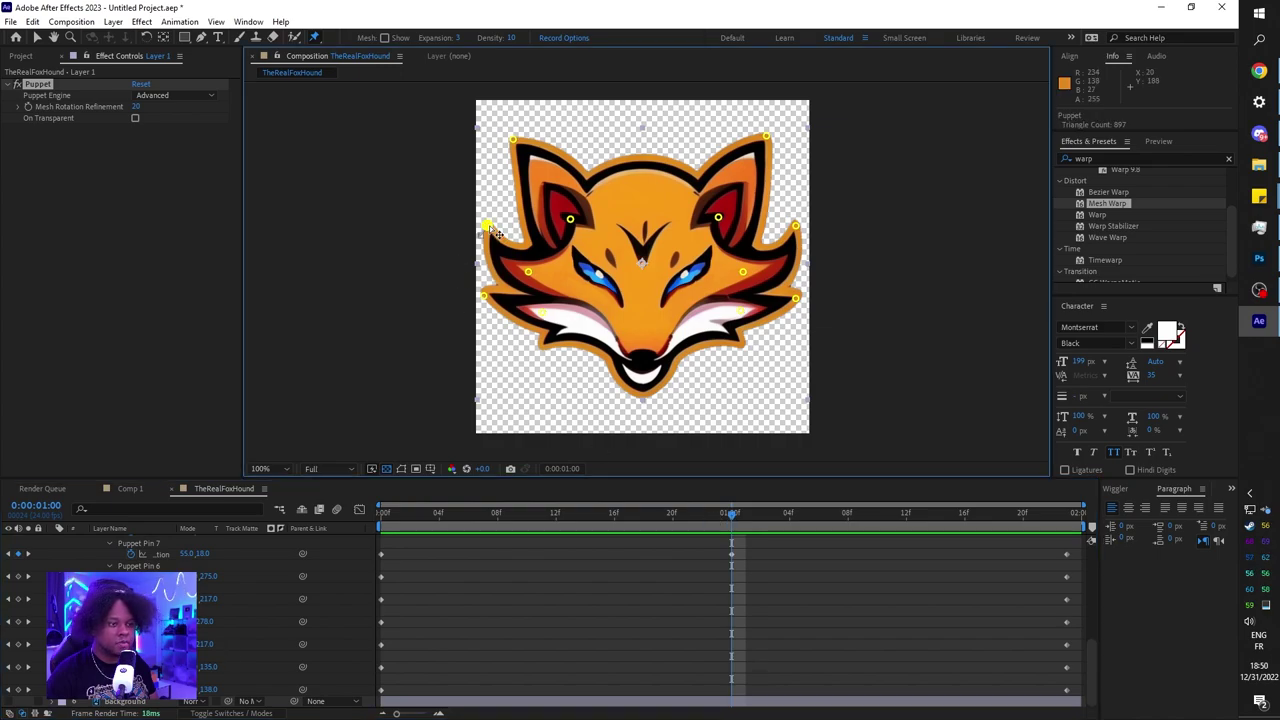
drag(496, 233, 497, 237)
key(period)
key(period)
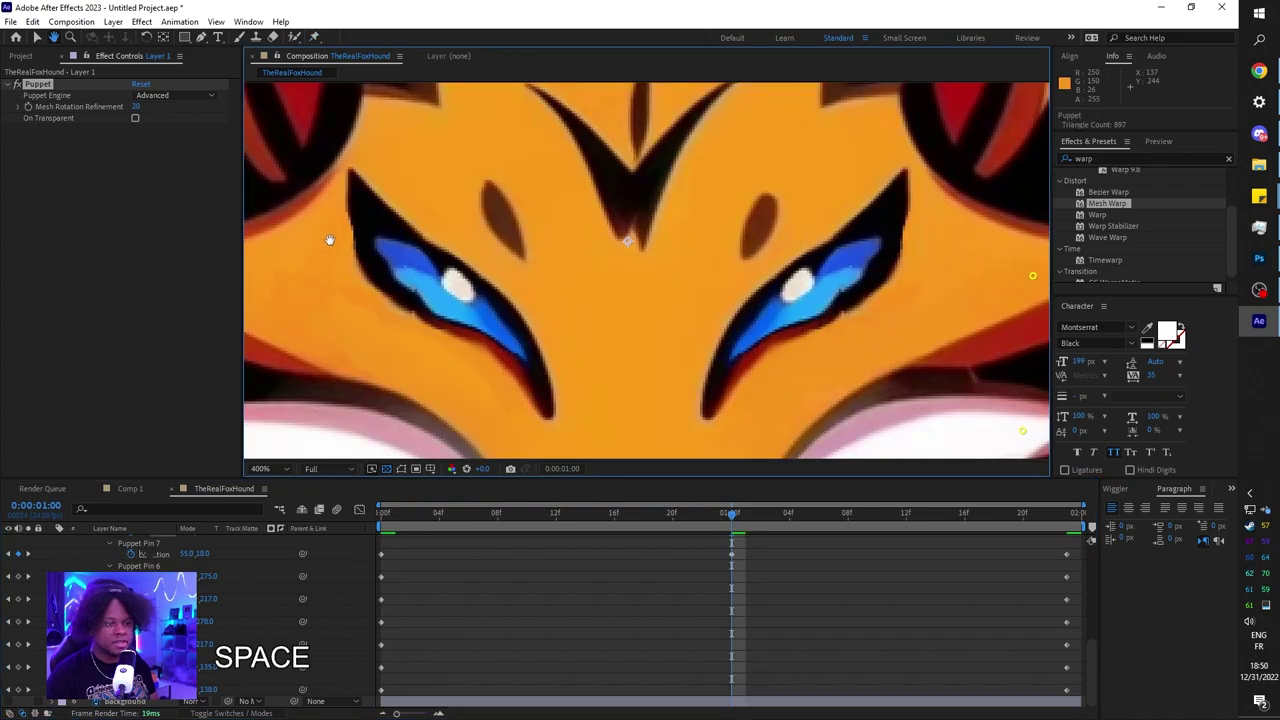
drag(329, 237, 510, 243)
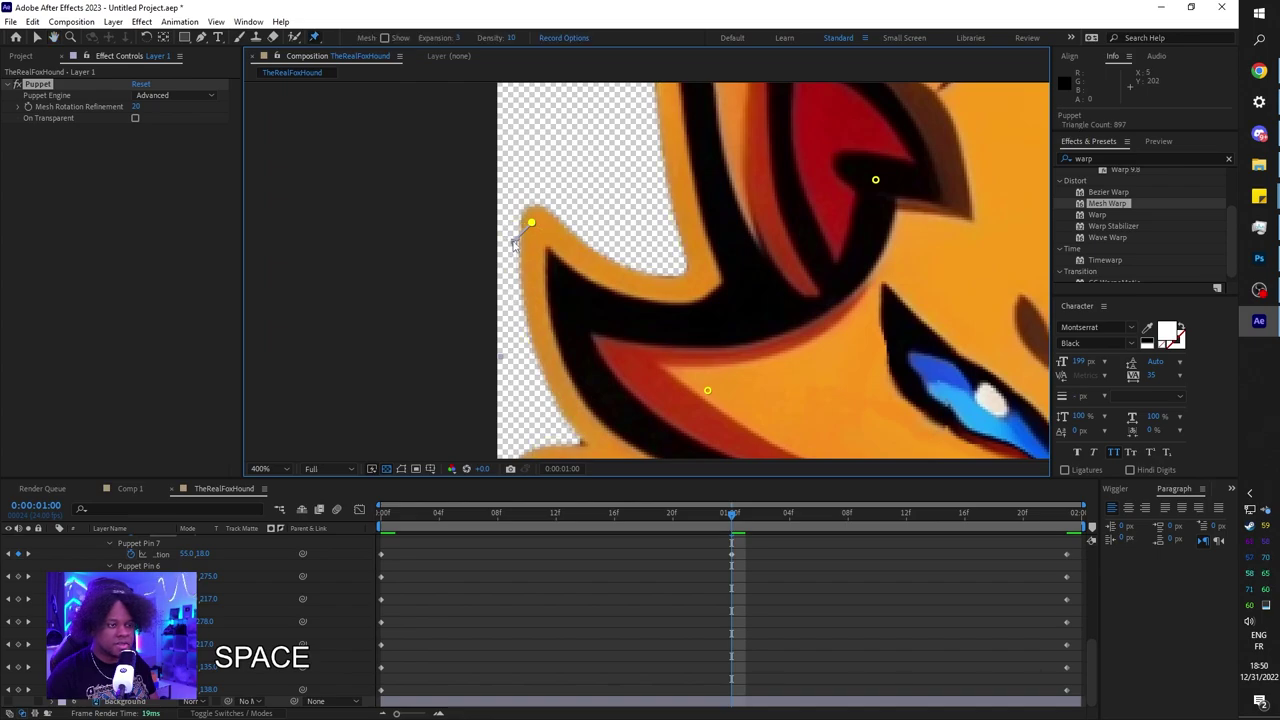
drag(535, 234, 533, 236)
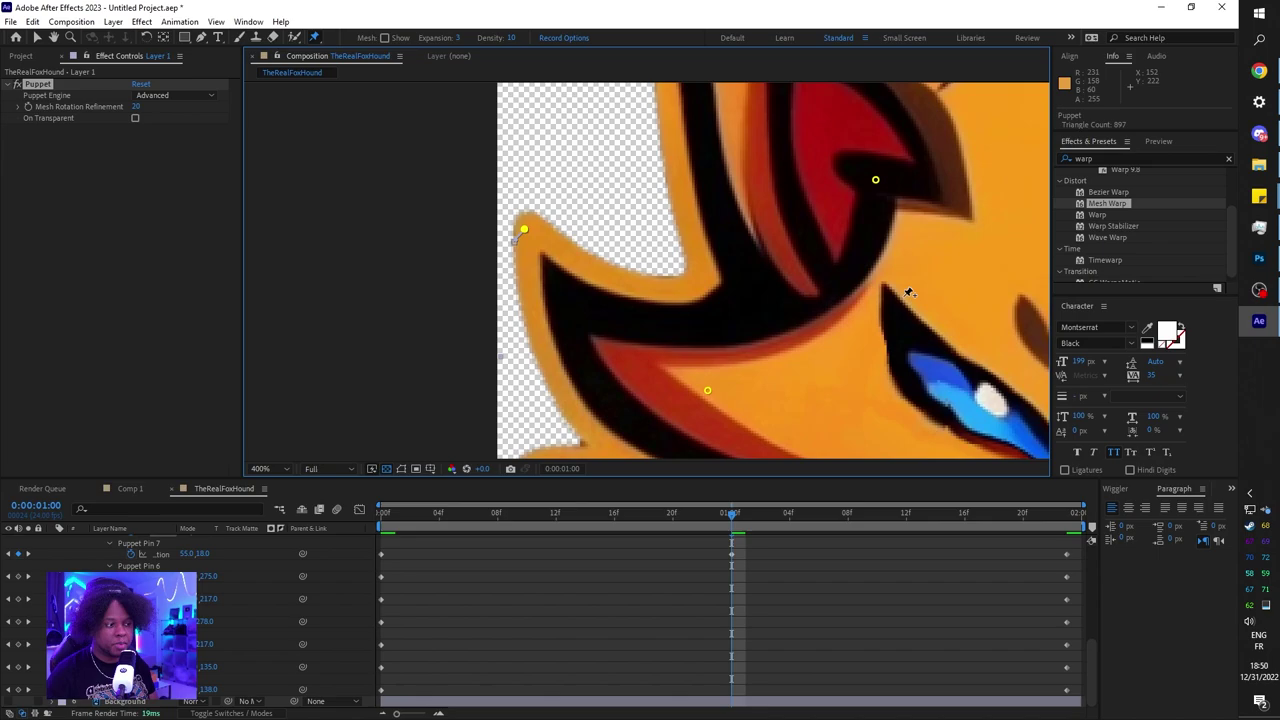
key(comma)
key(comma)
drag(771, 157, 600, 209)
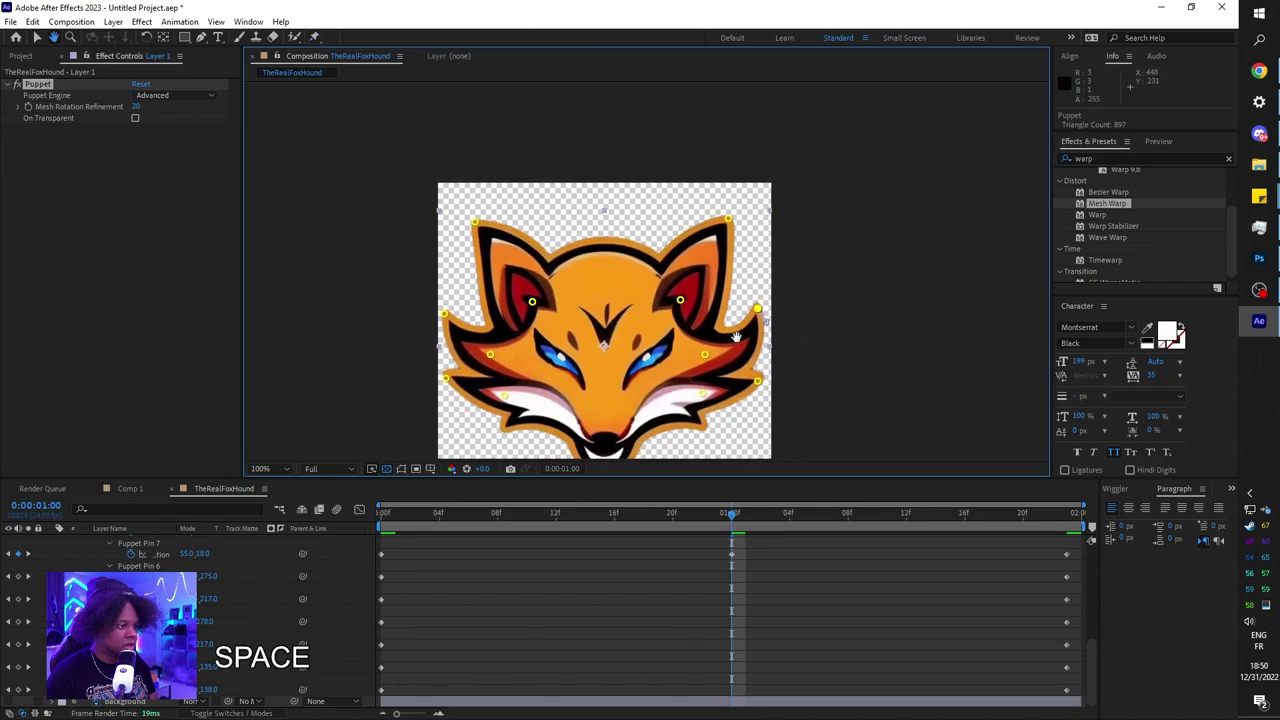
scroll(502, 213, up, 4)
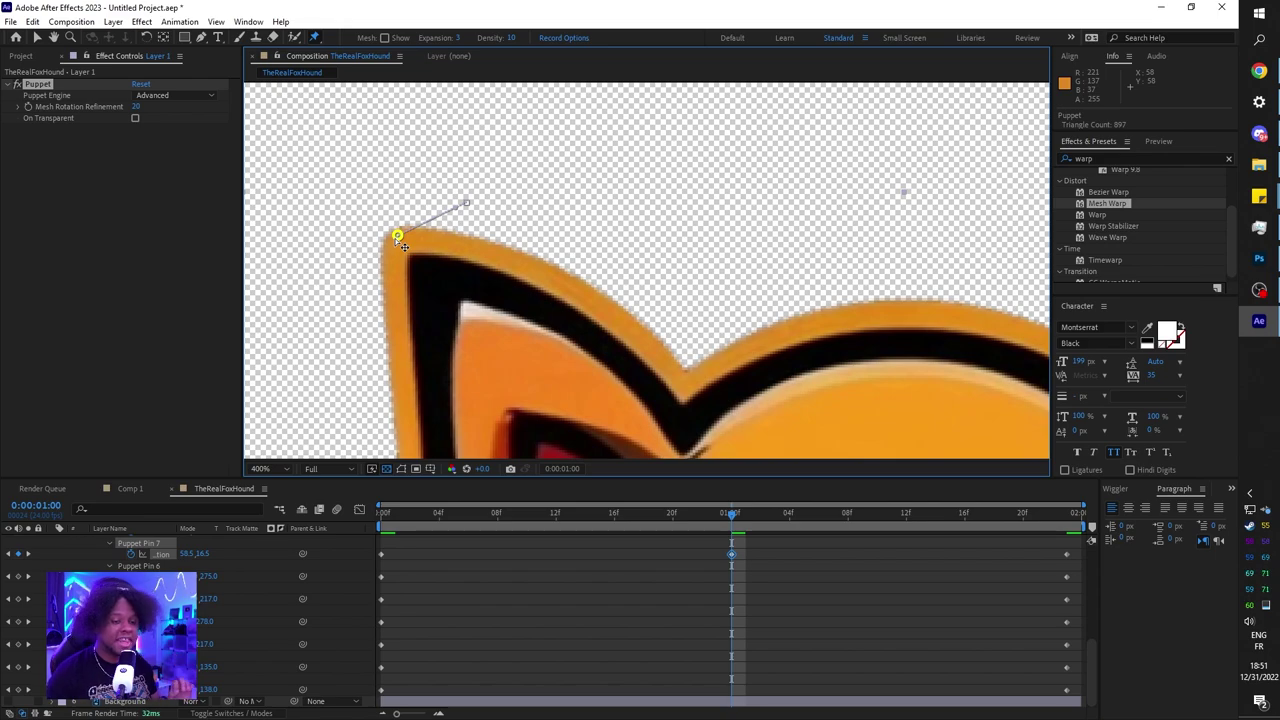
key(space)
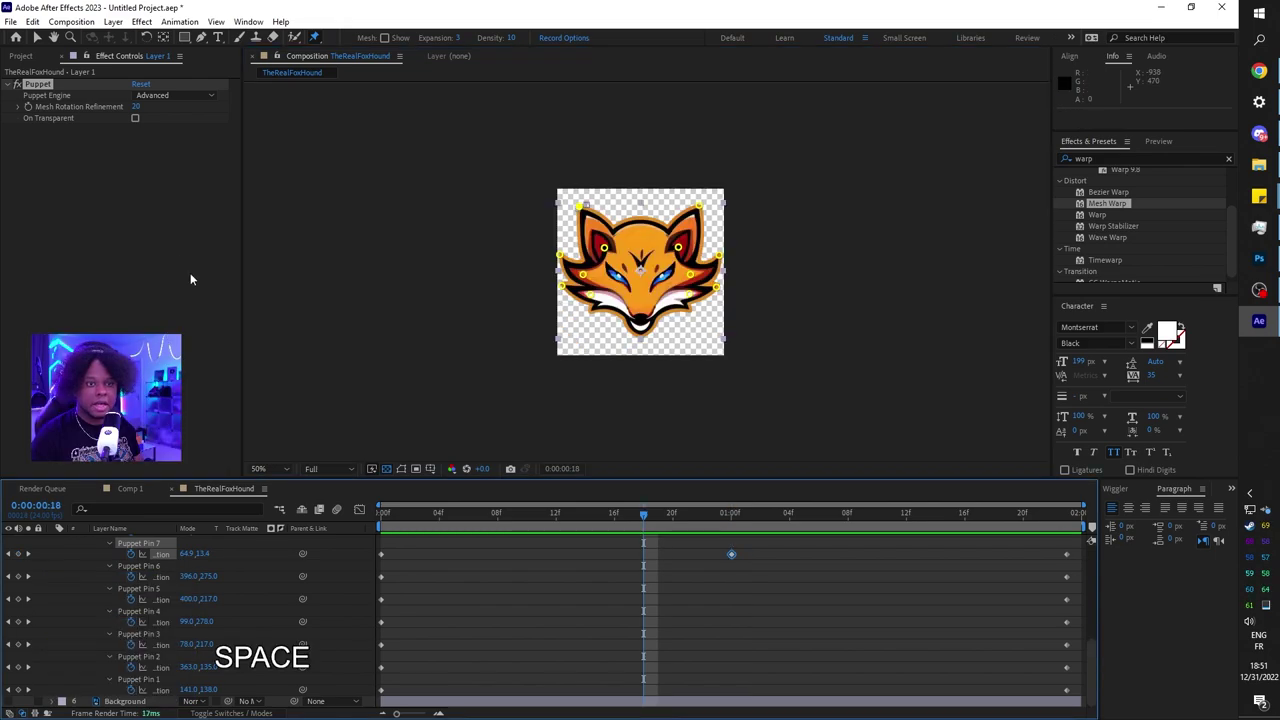
Step: Add TheRealFoxHound to Comp 1 and keyframe its Position at 250, 250 on first and last frames
click(129, 489)
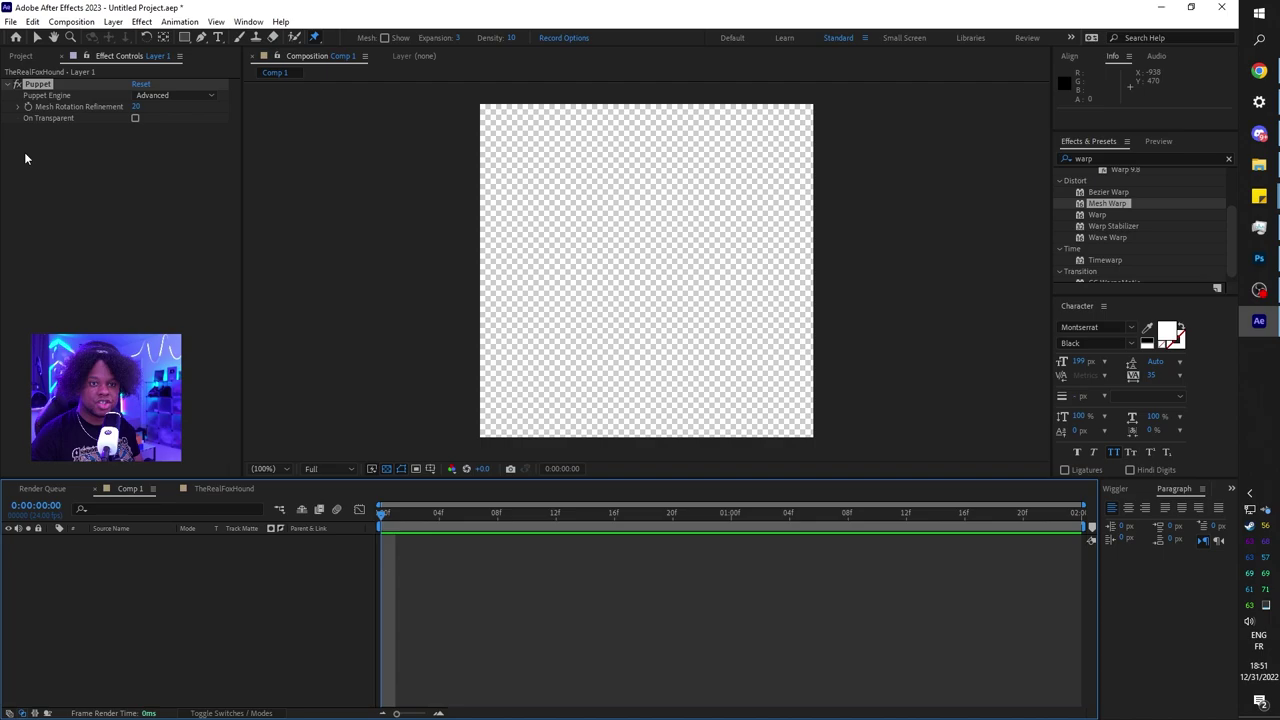
key(ctrl+0)
drag(57, 189, 183, 555)
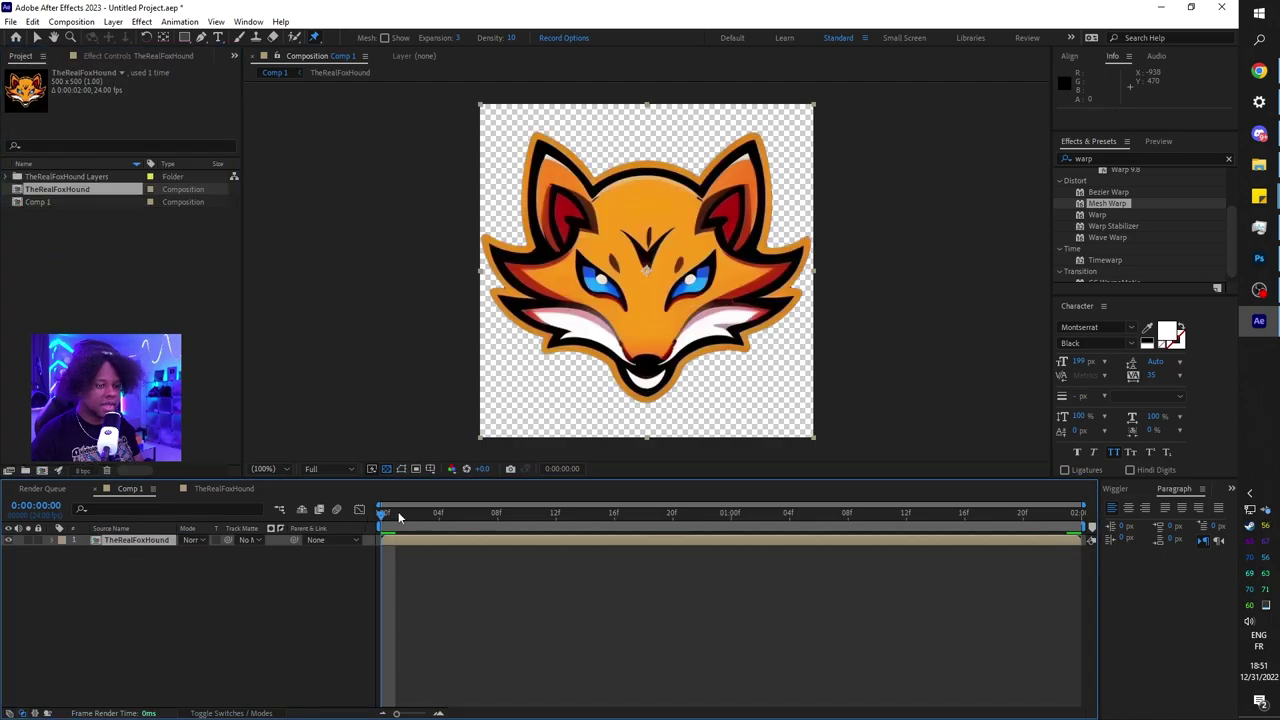
key(space)
key(space)
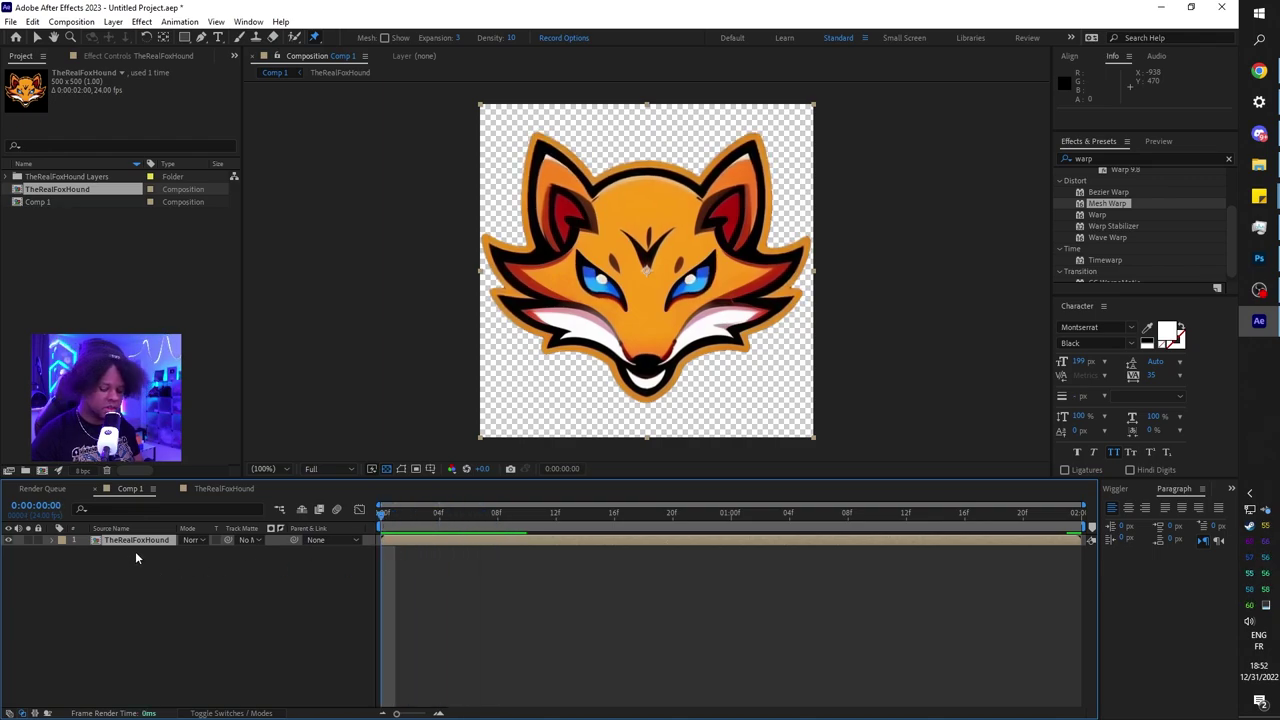
key(p)
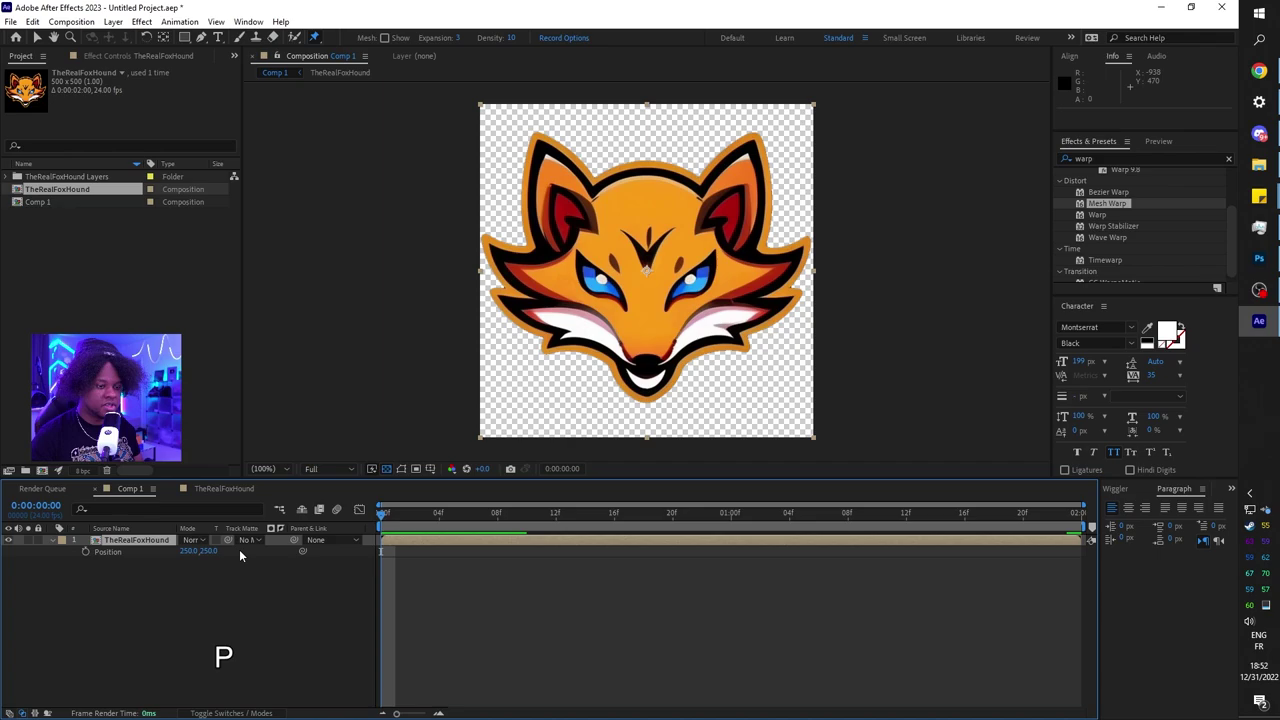
click(86, 552)
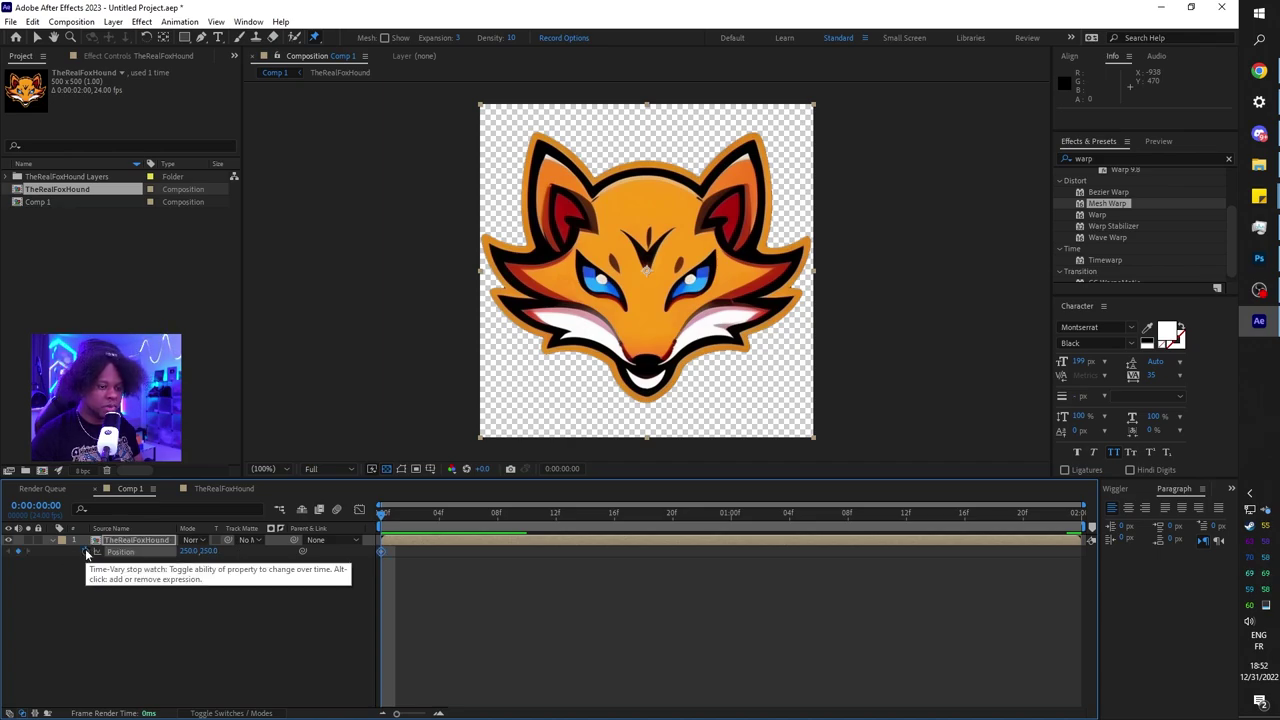
click(1082, 515)
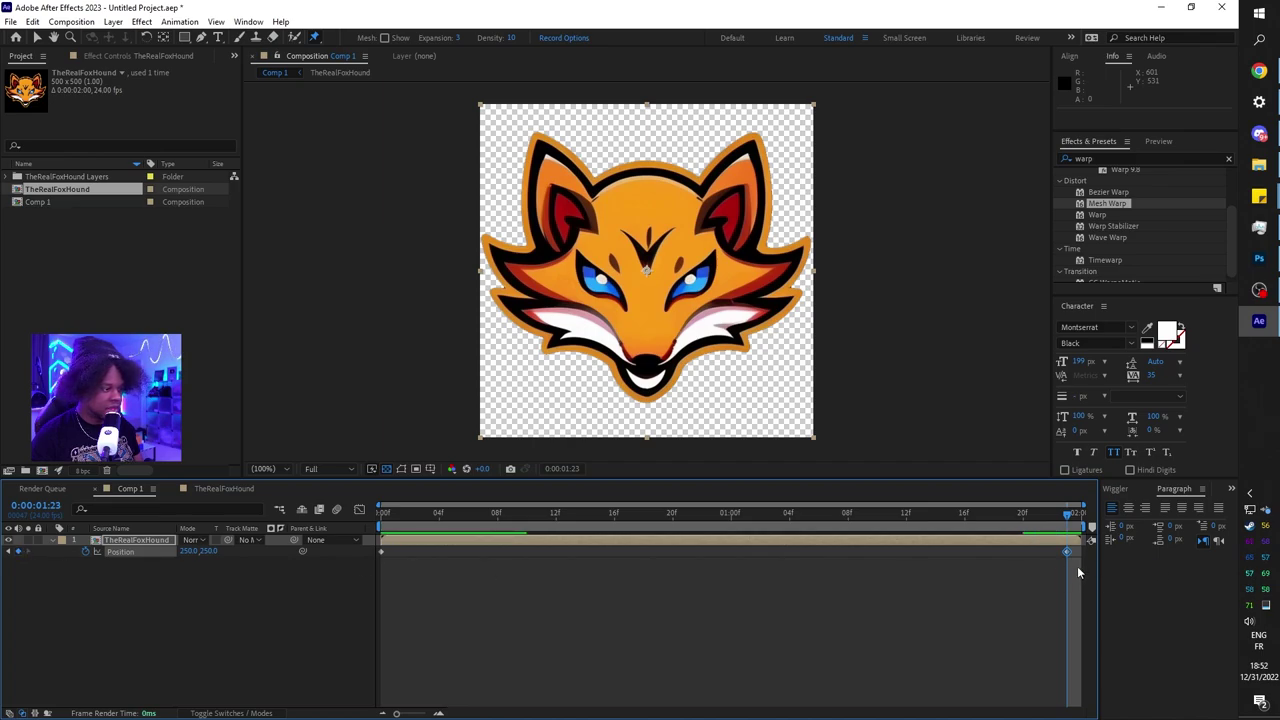
drag(1078, 572, 380, 549)
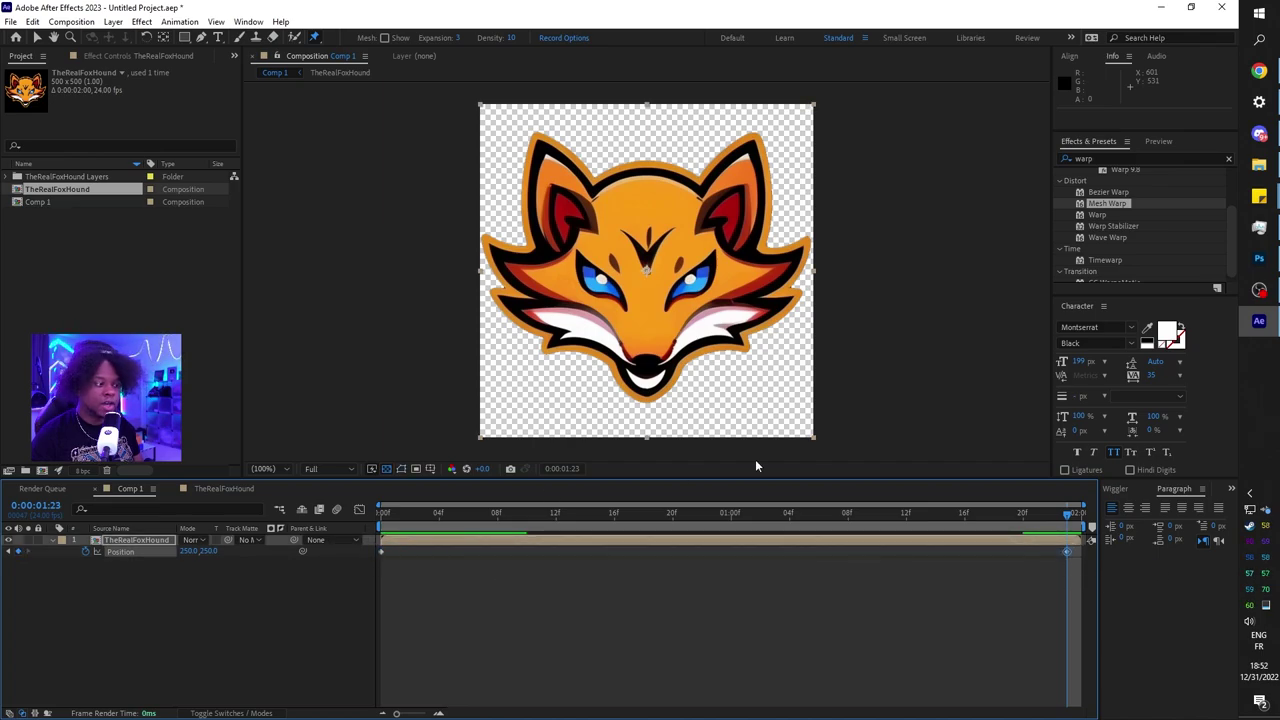
Step: Show the Wiggler panel and select both Position keyframes of the fox layer
click(1115, 488)
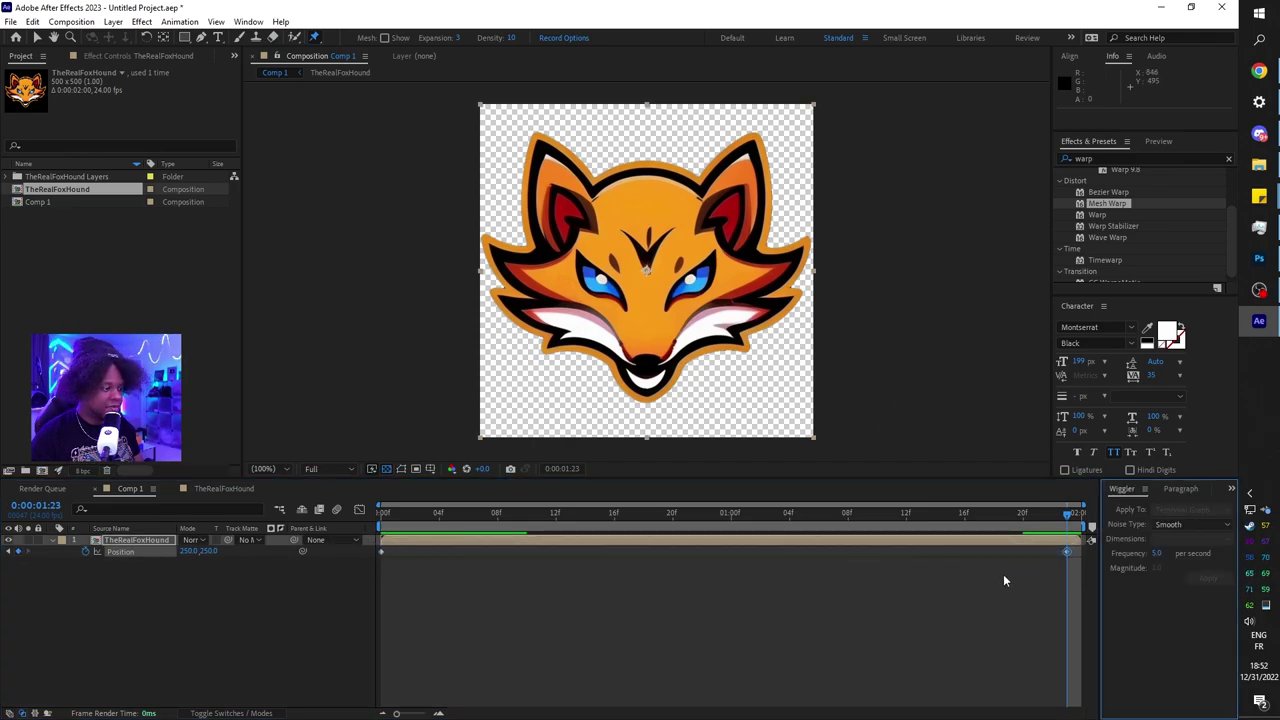
click(179, 21)
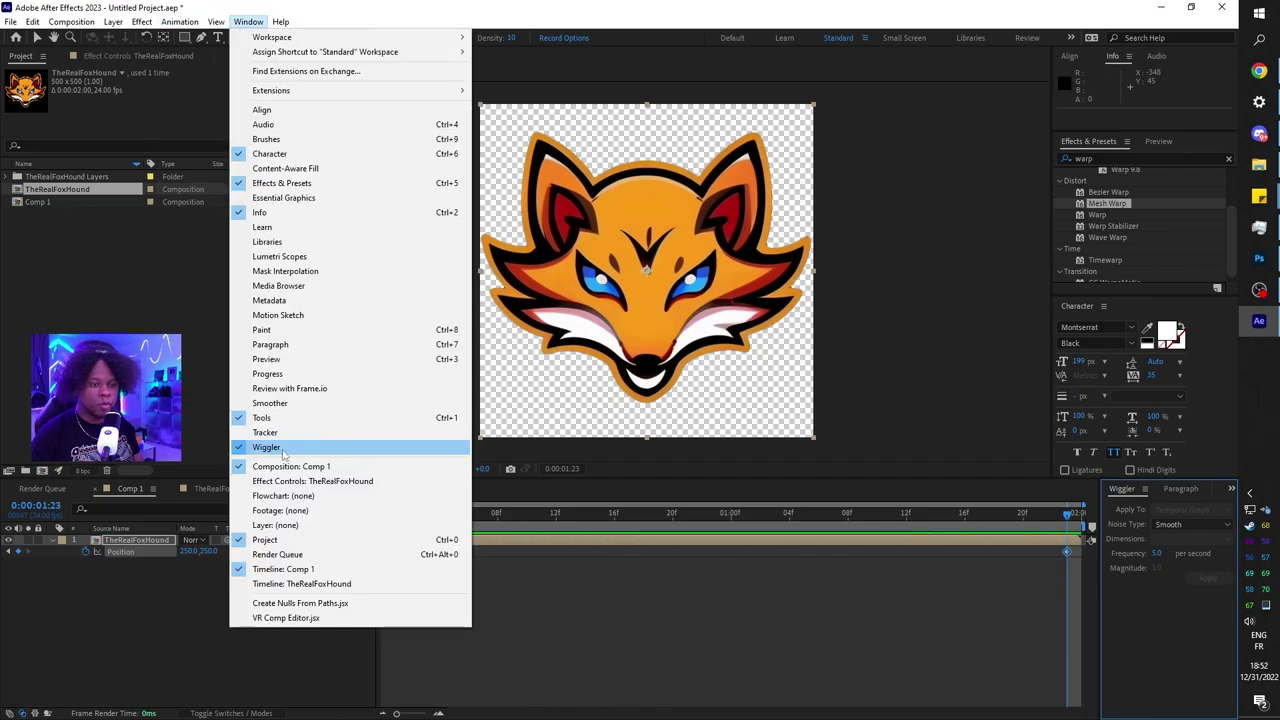
click(1148, 648)
click(371, 569)
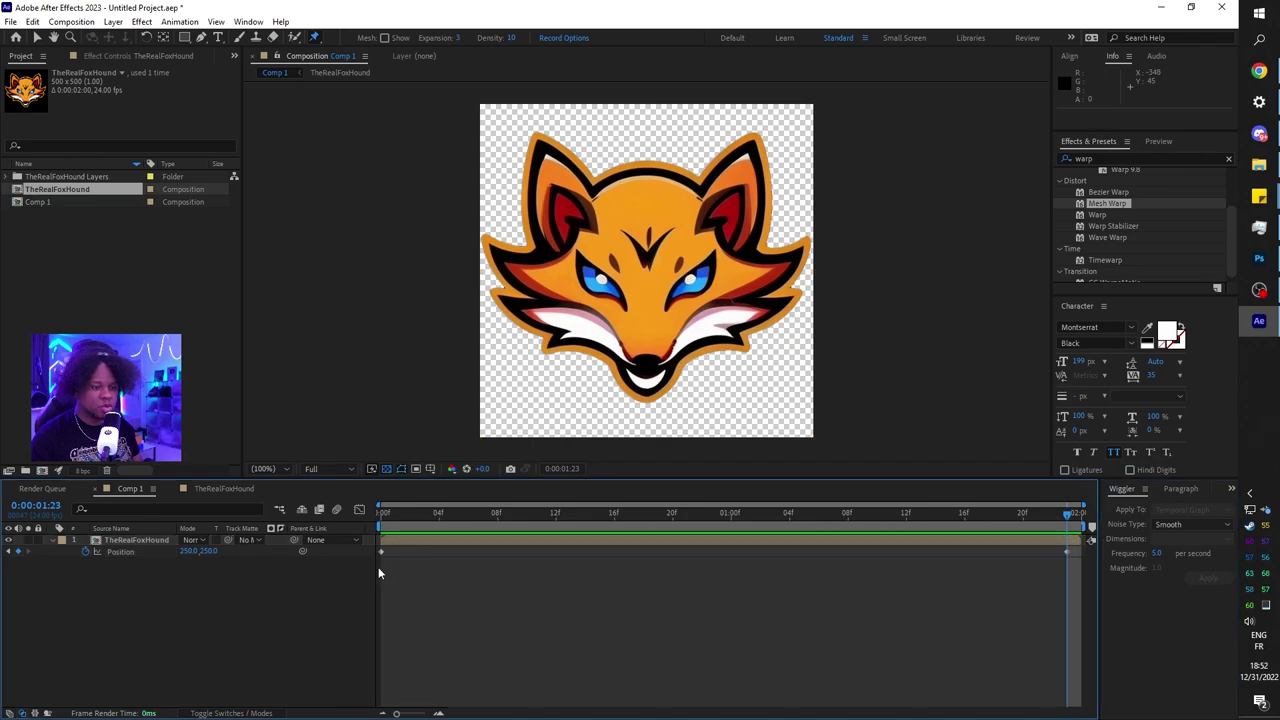
drag(378, 568, 1080, 543)
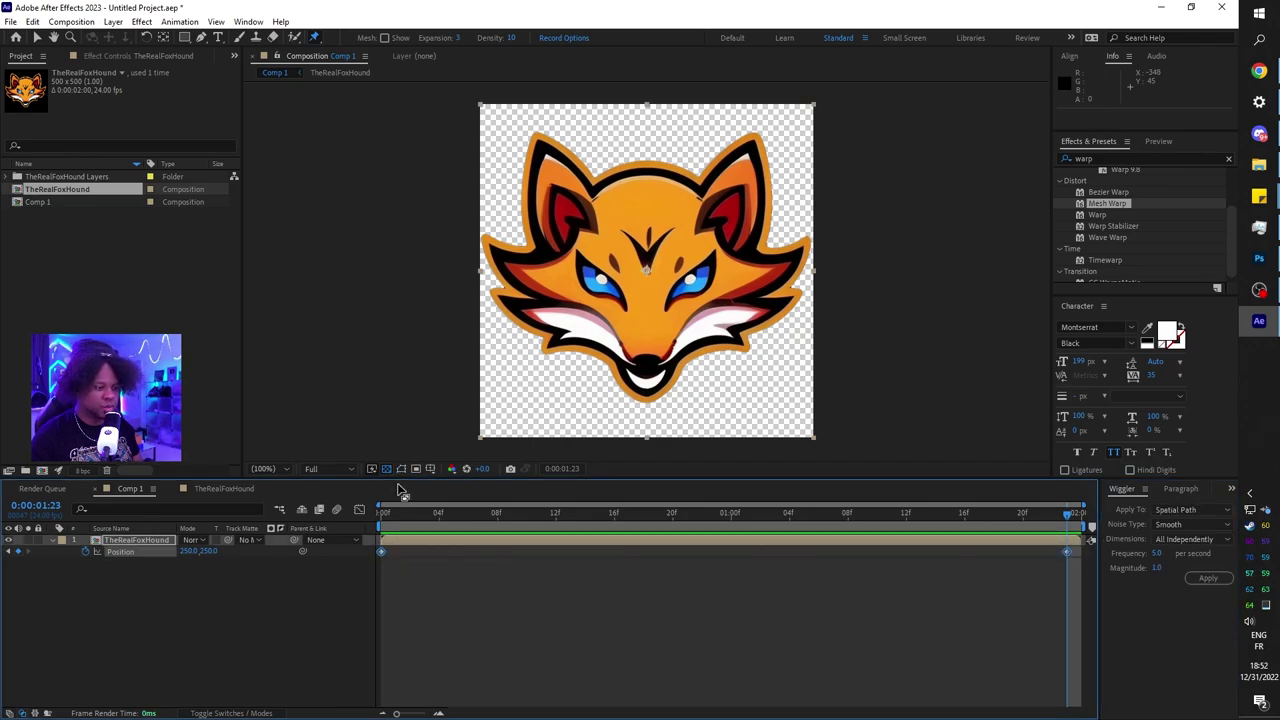
Step: Set the Wiggler to Y dimension at frequency 1.0, apply it, and preview
click(1157, 554)
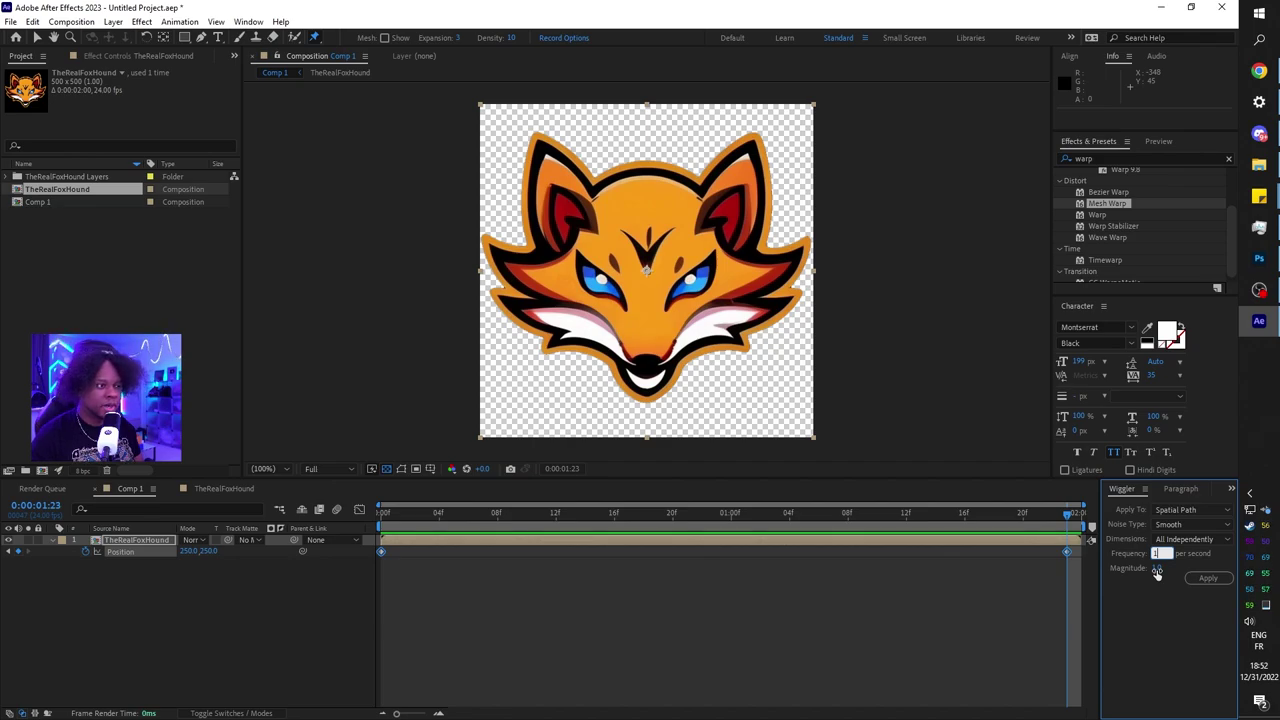
click(1157, 569)
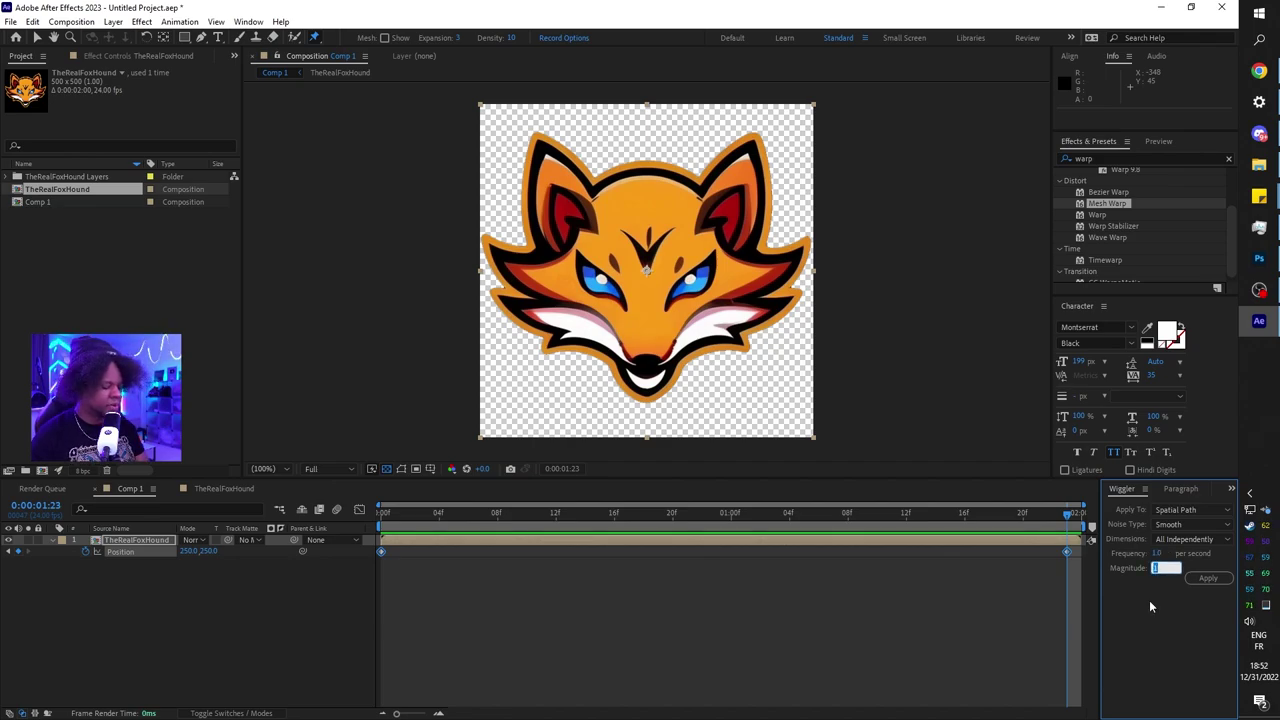
click(1183, 537)
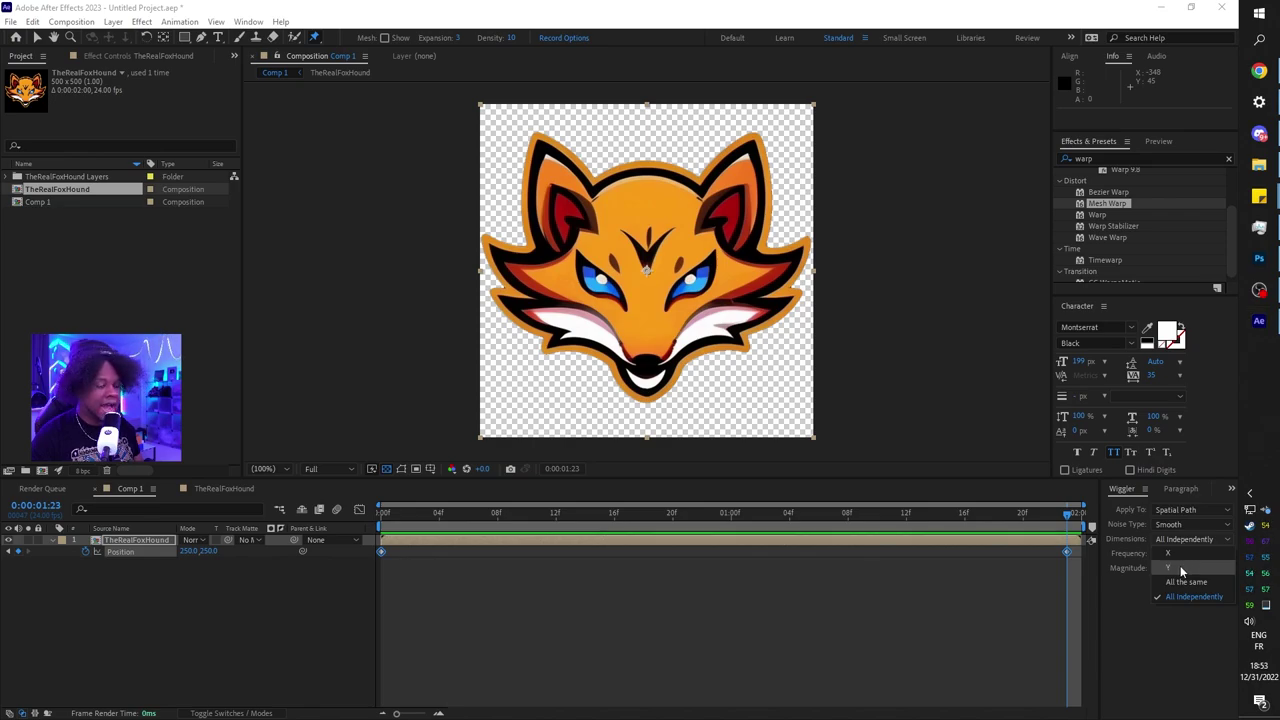
click(1180, 566)
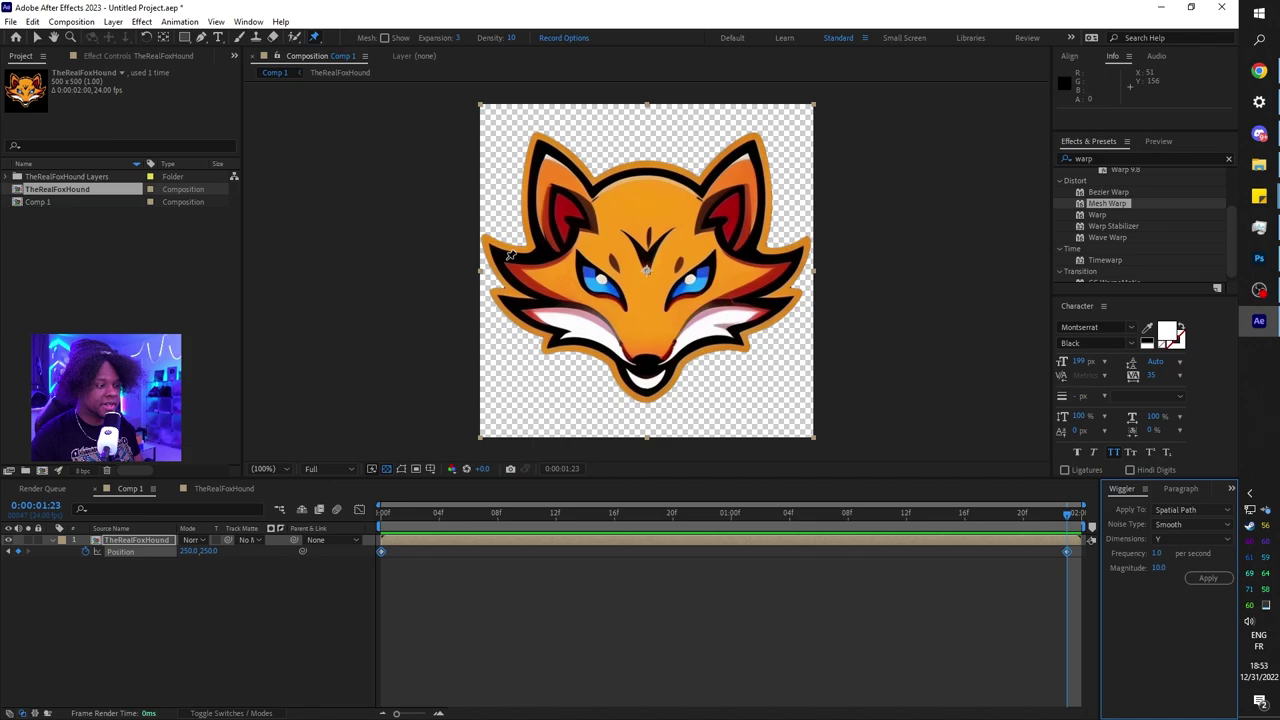
click(1204, 580)
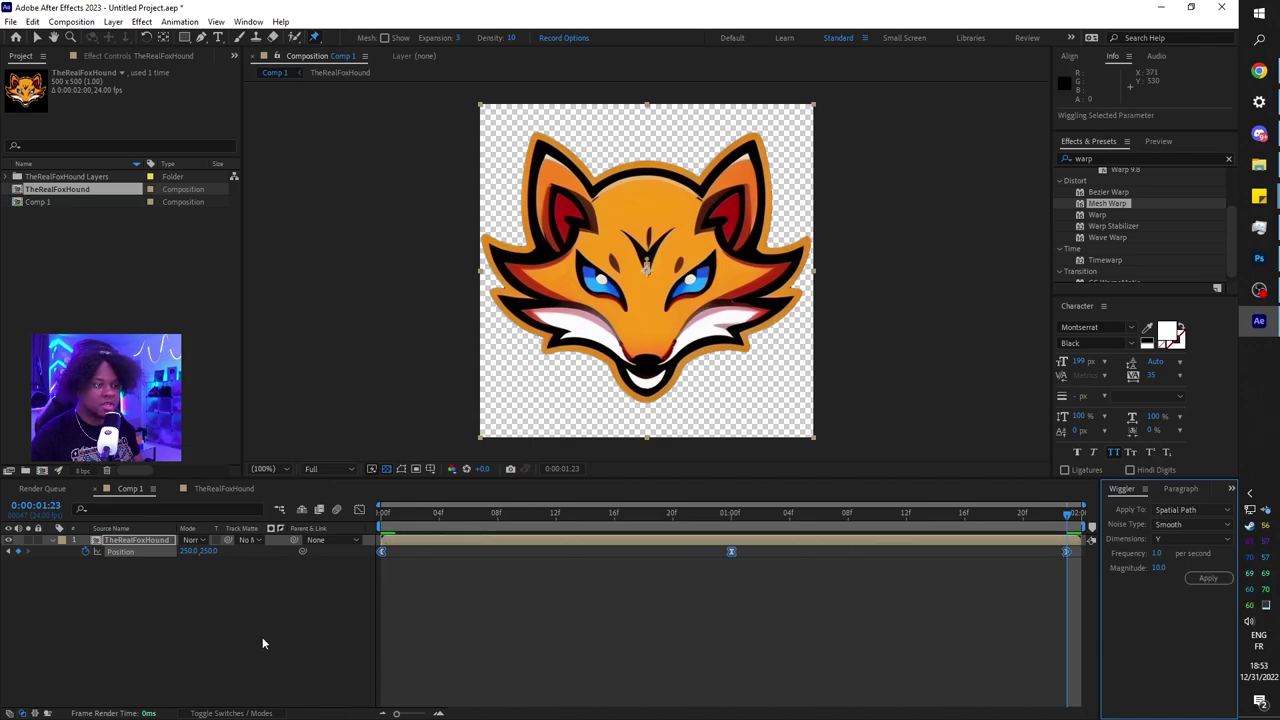
key(space)
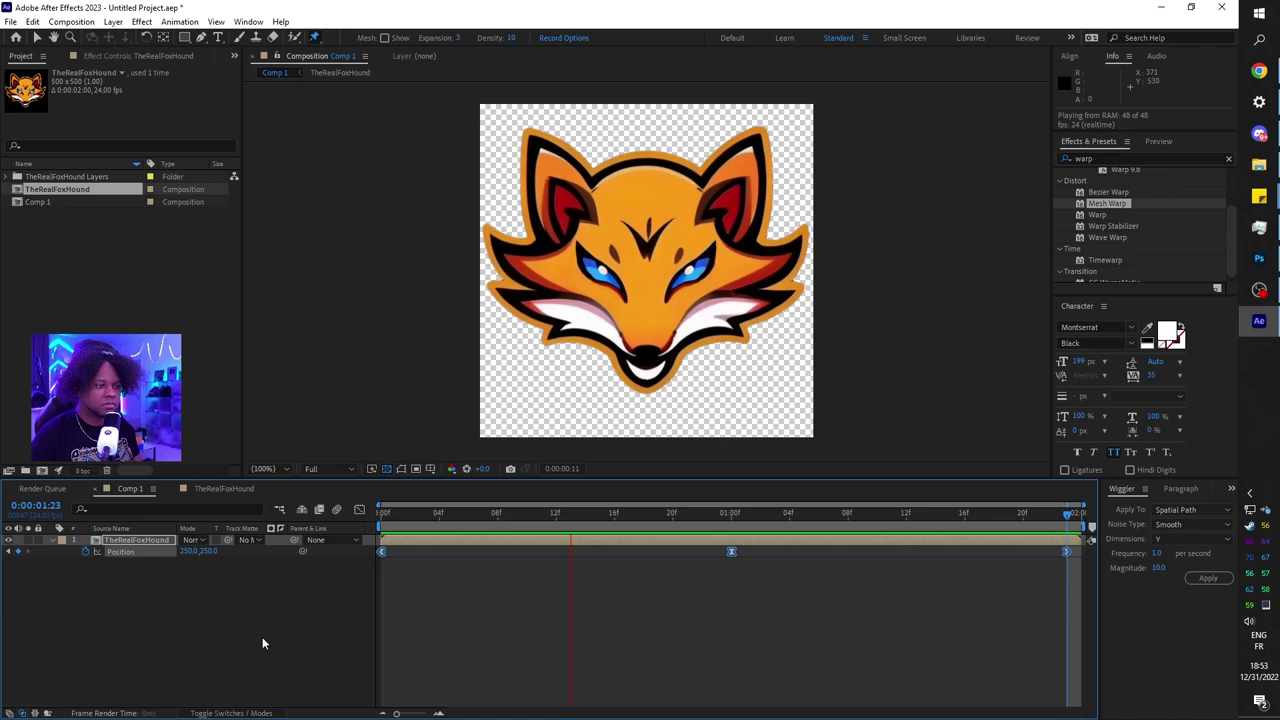
key(space)
Step: Retry the wiggle with different magnitudes, settling on 40, and preview the result
key(ctrl)
key(ctrl+z)
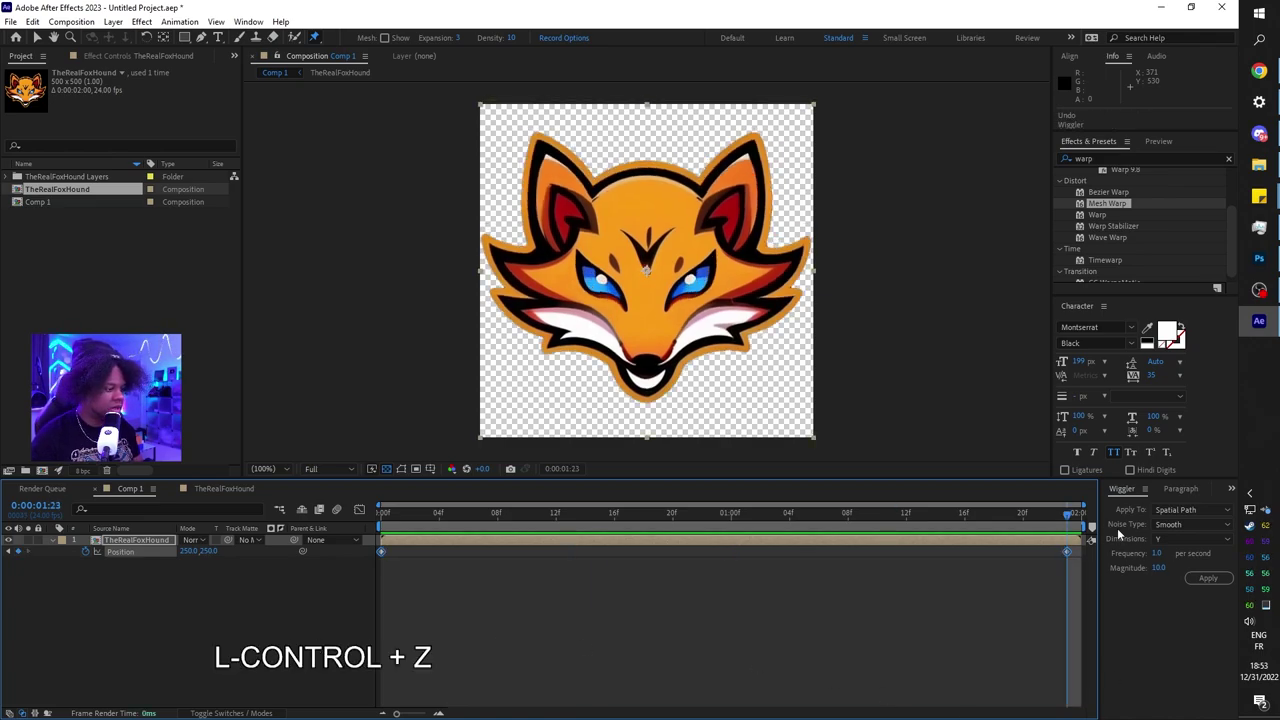
click(1158, 567)
key(Return)
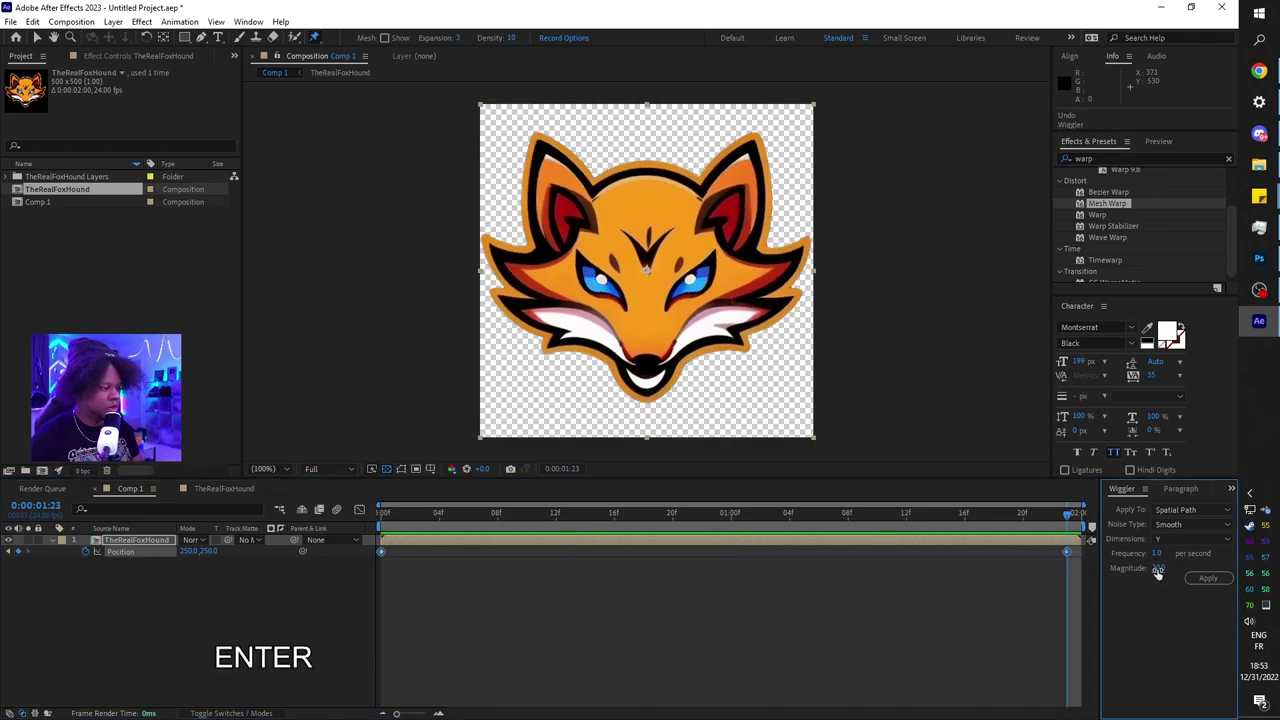
click(1202, 581)
key(space)
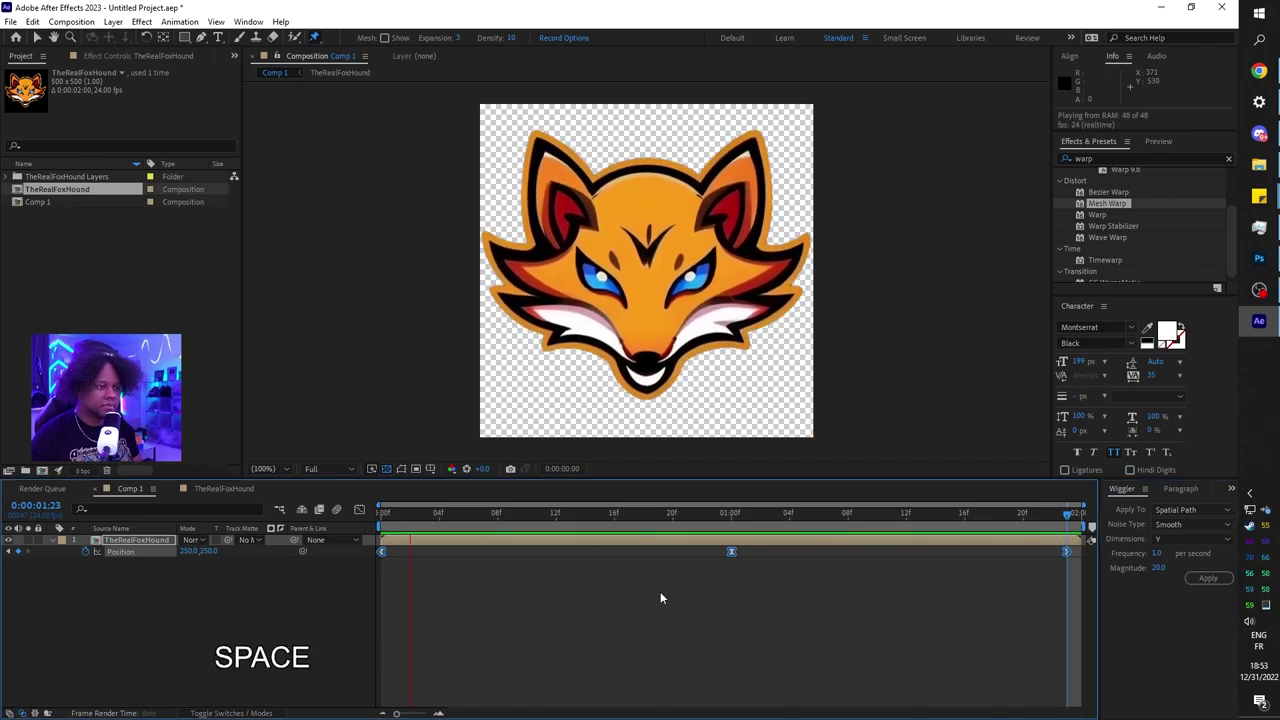
key(ctrl+z)
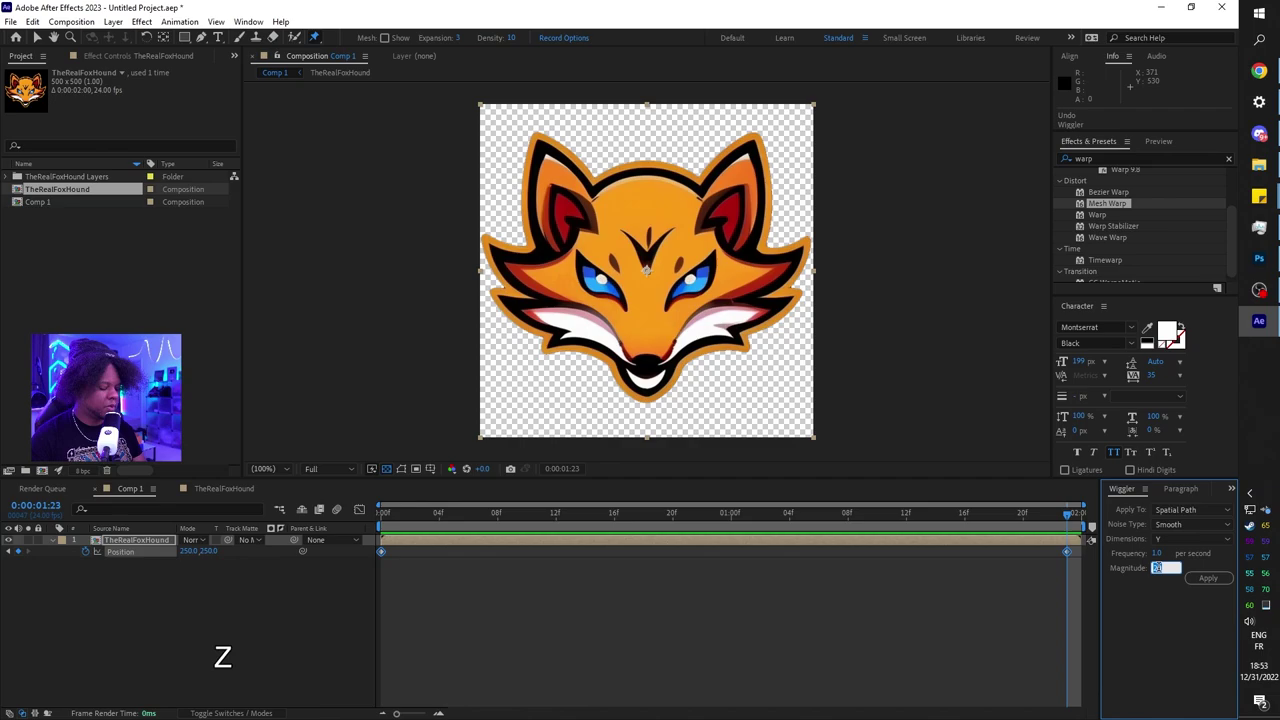
text(40)
key(Return)
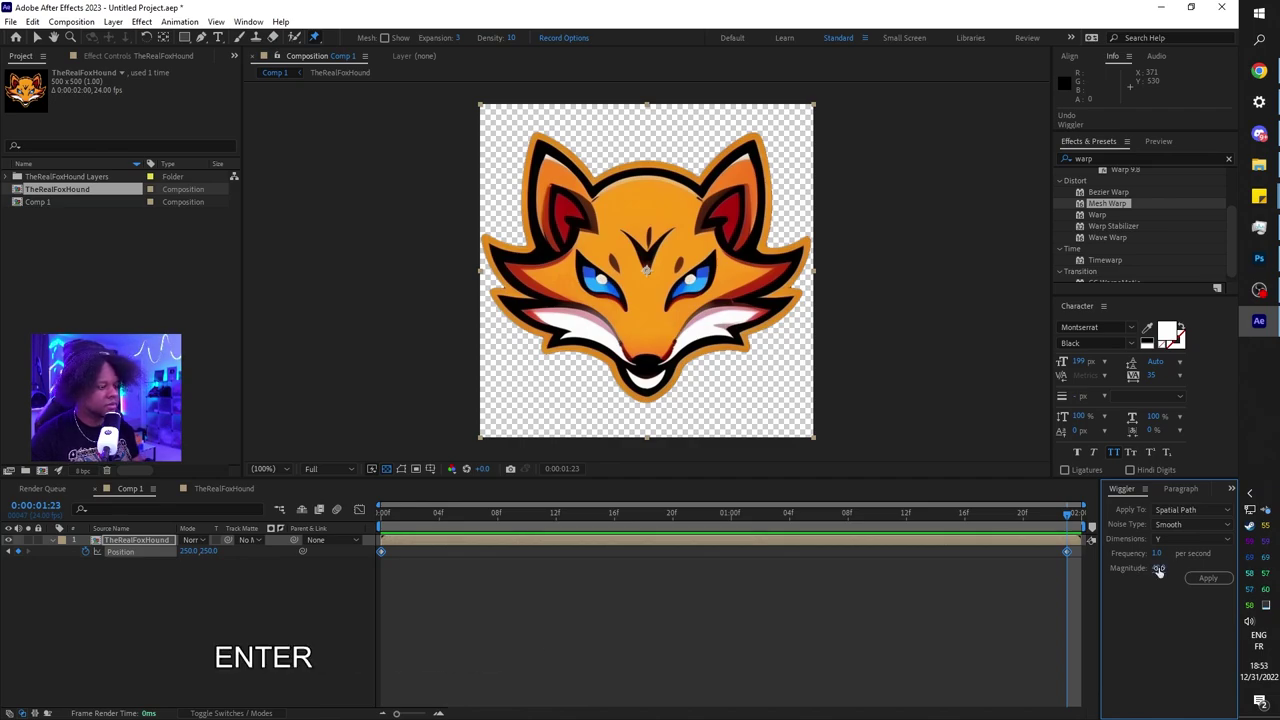
click(1206, 579)
key(space)
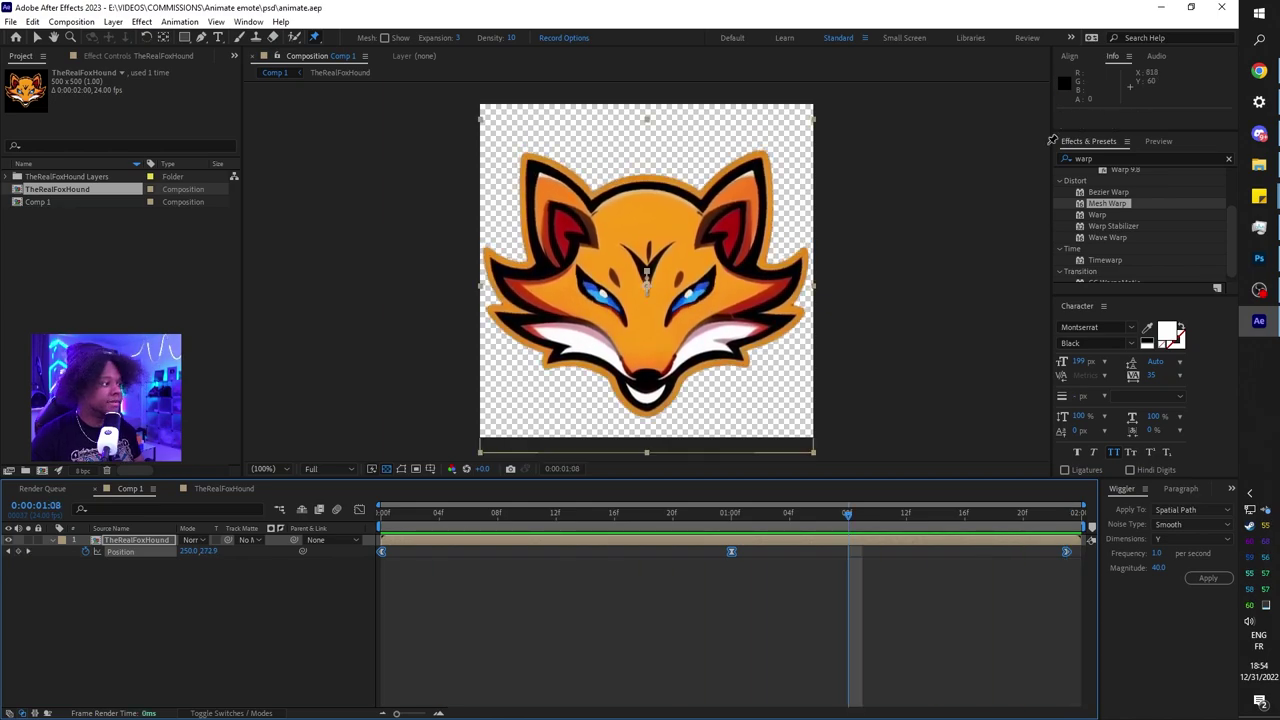
Step: Import the dragon PSD as a composition, open AmpersandD20, and go to frame 15
click(1259, 165)
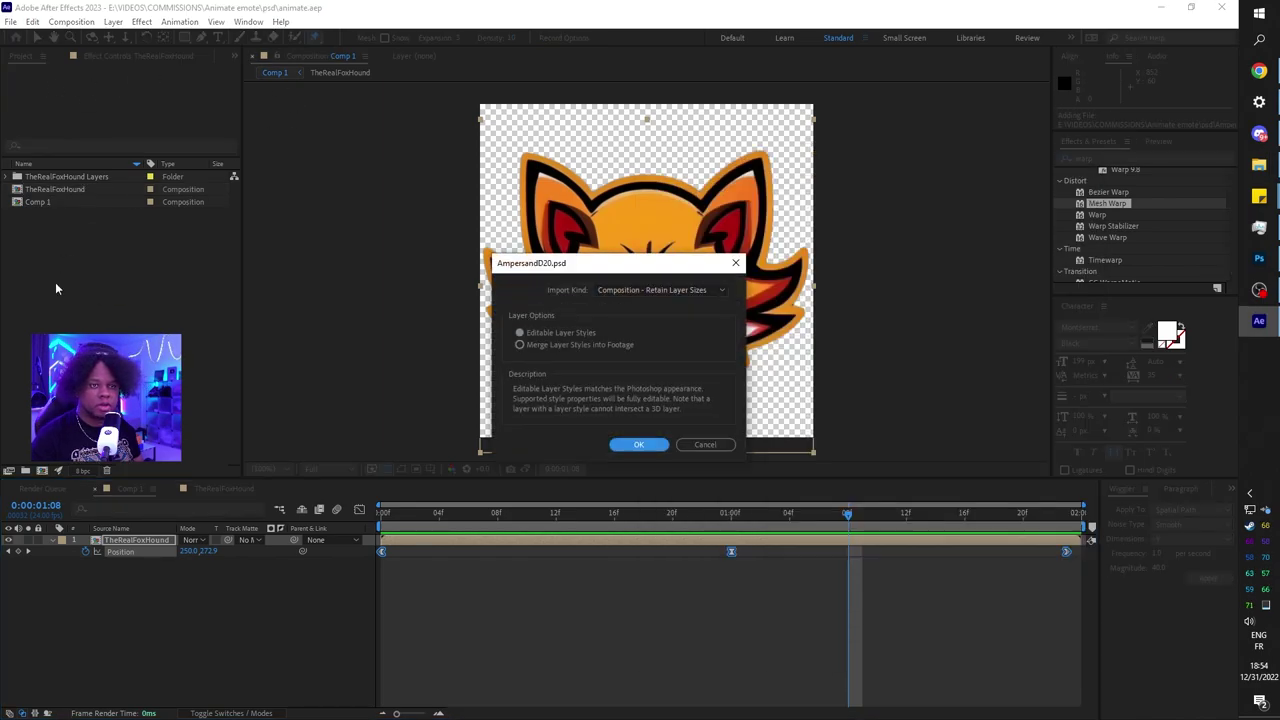
click(640, 444)
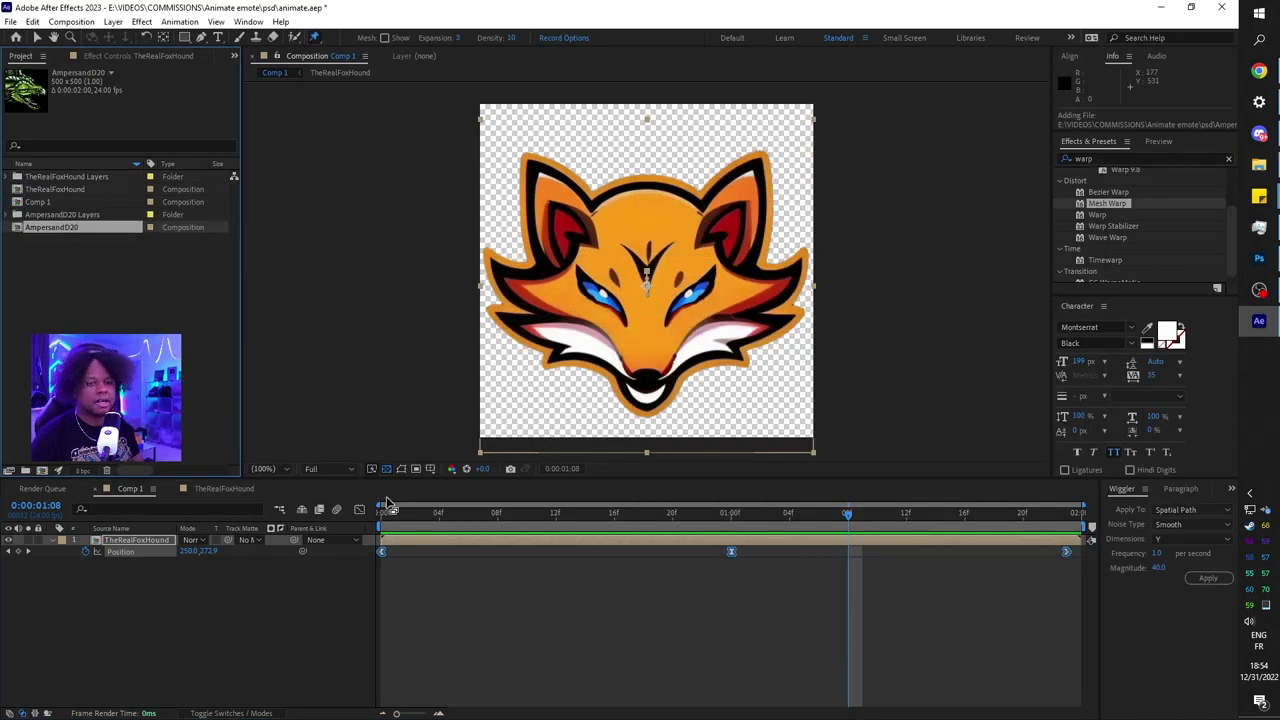
double_click(57, 229)
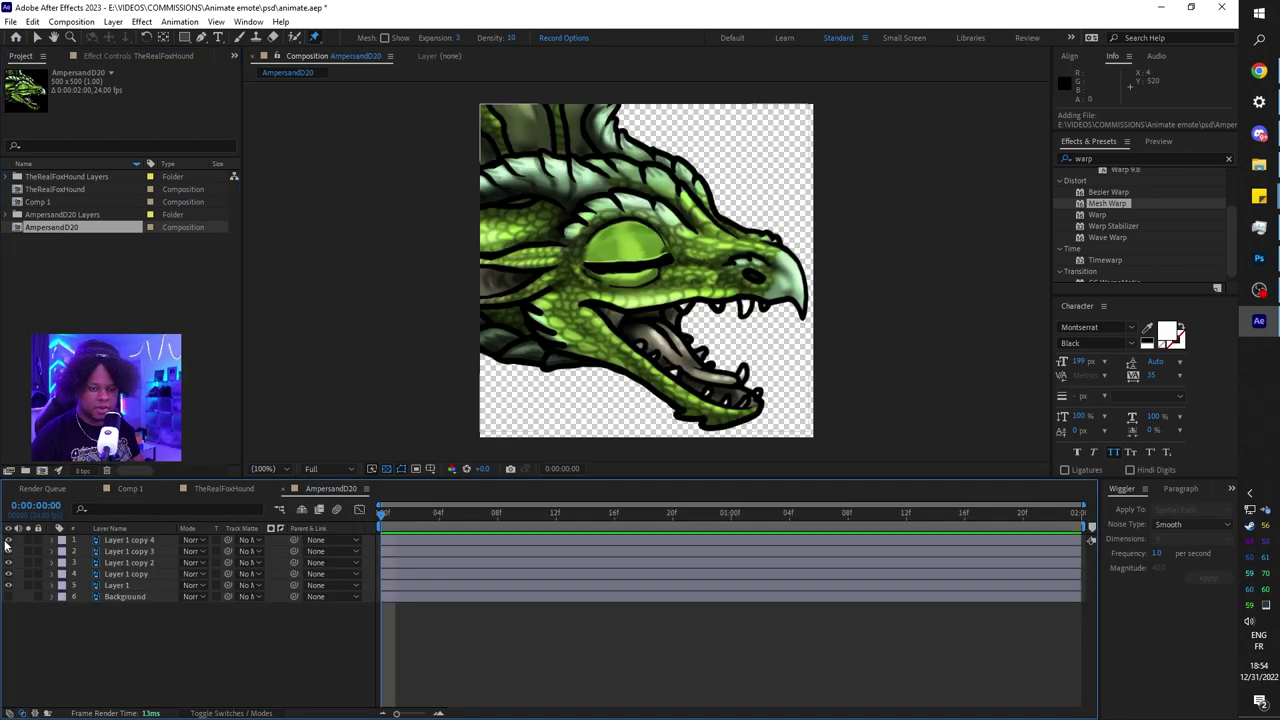
drag(738, 512, 600, 512)
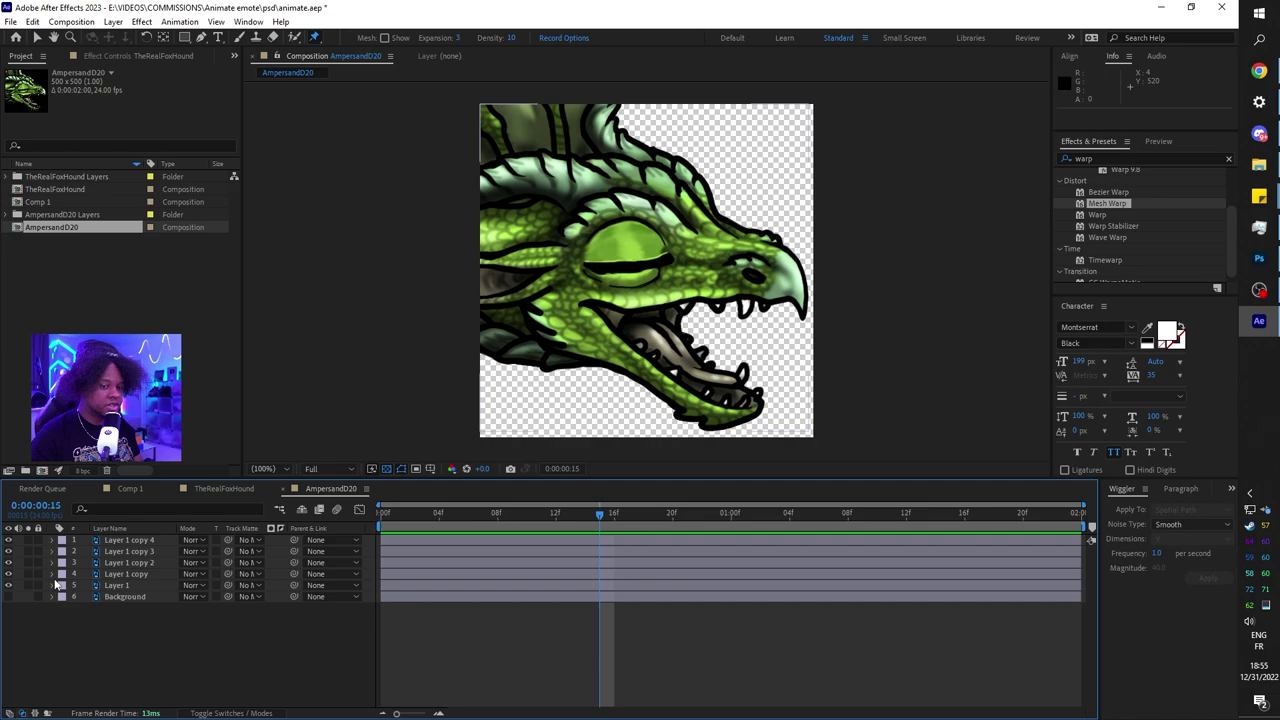
click(128, 585)
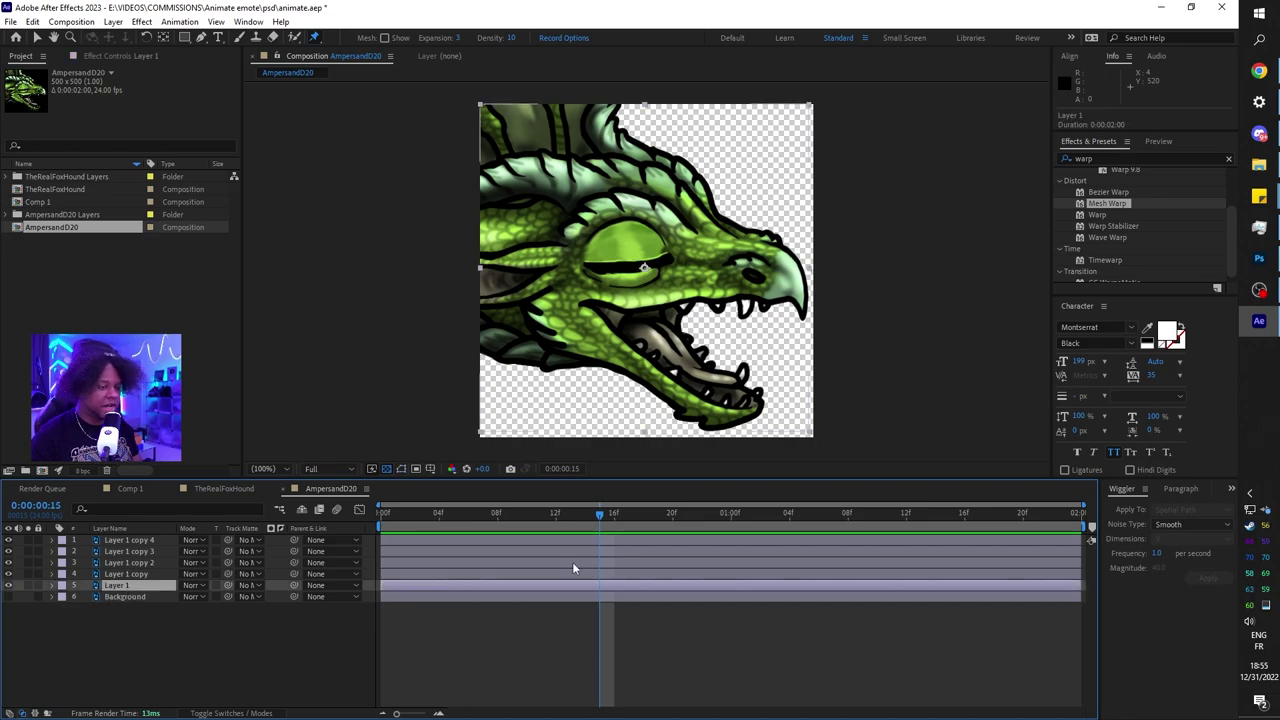
click(170, 575)
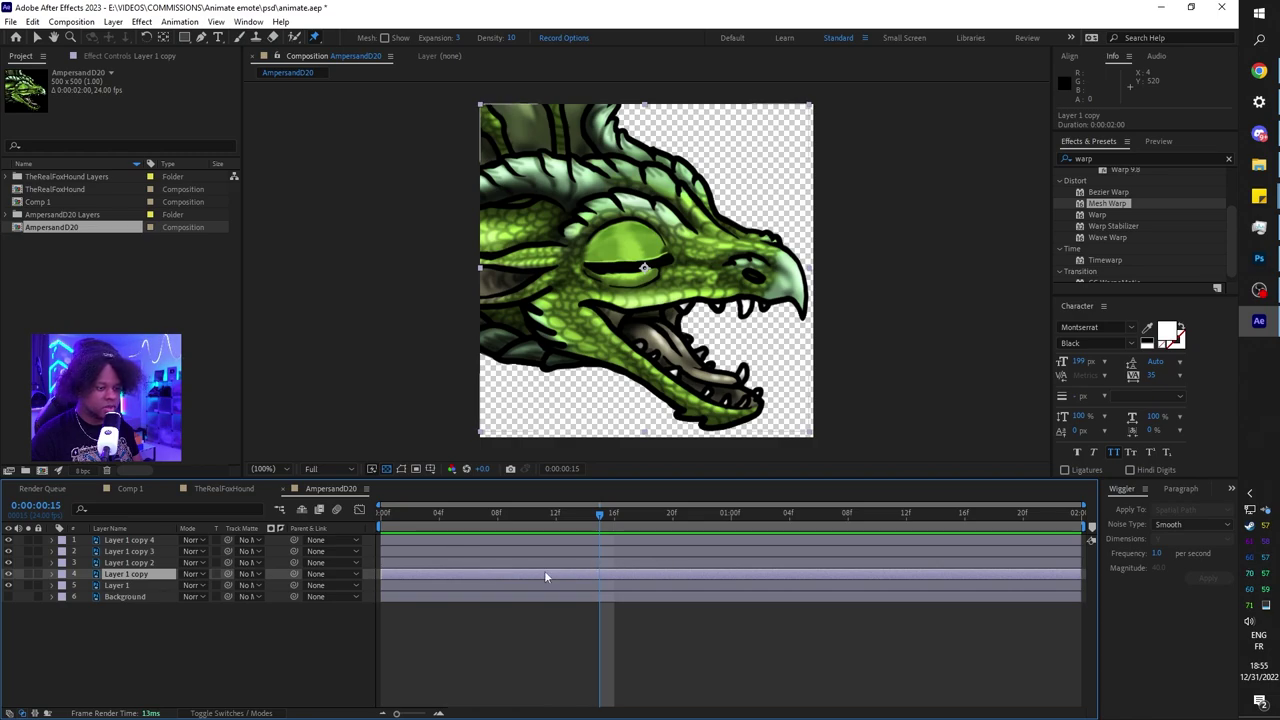
click(9, 551)
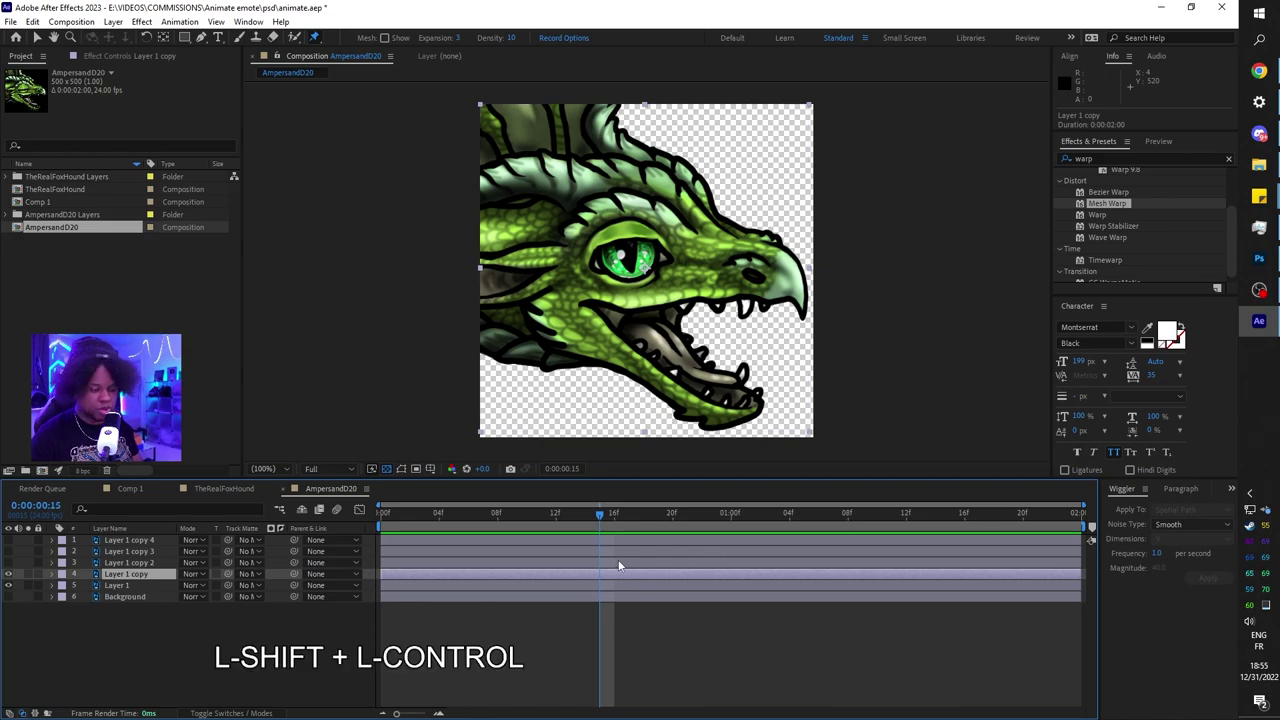
Step: Split Layer 1 copy at frame 15, deleting its earlier part, and start Layer 1 copy 2 later
key(ctrl+shift+d)
click(576, 588)
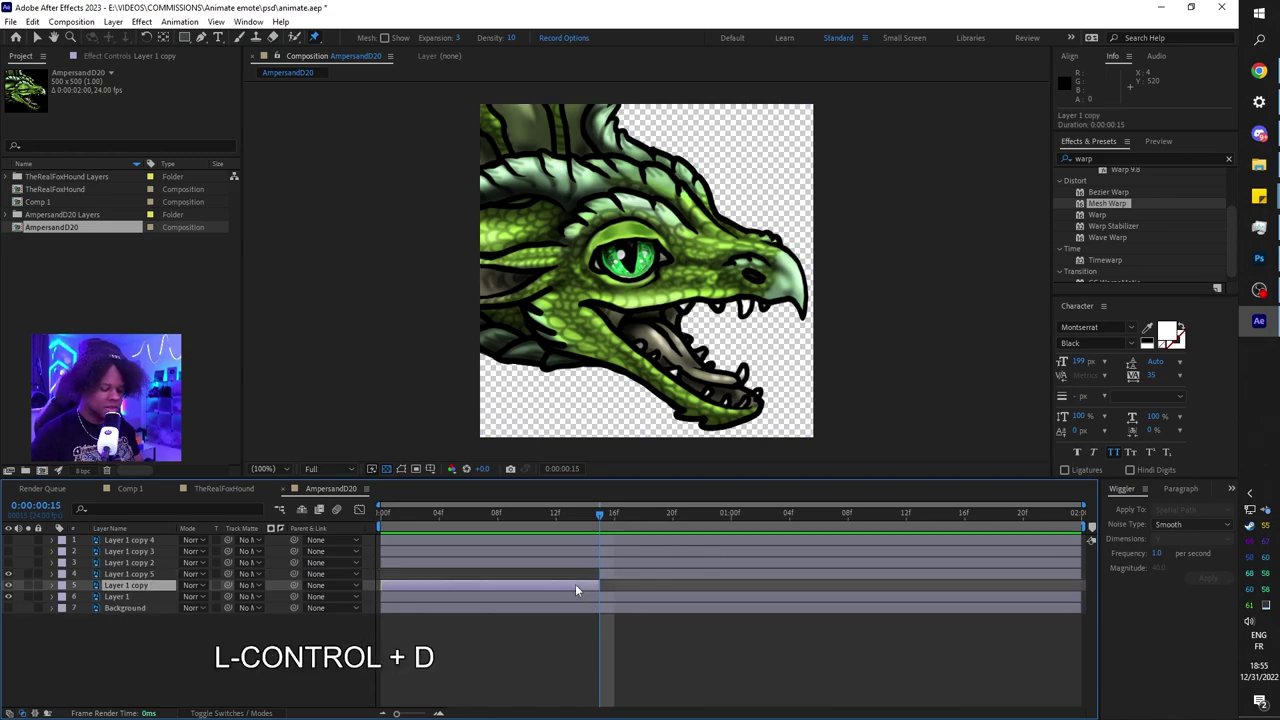
key(Delete)
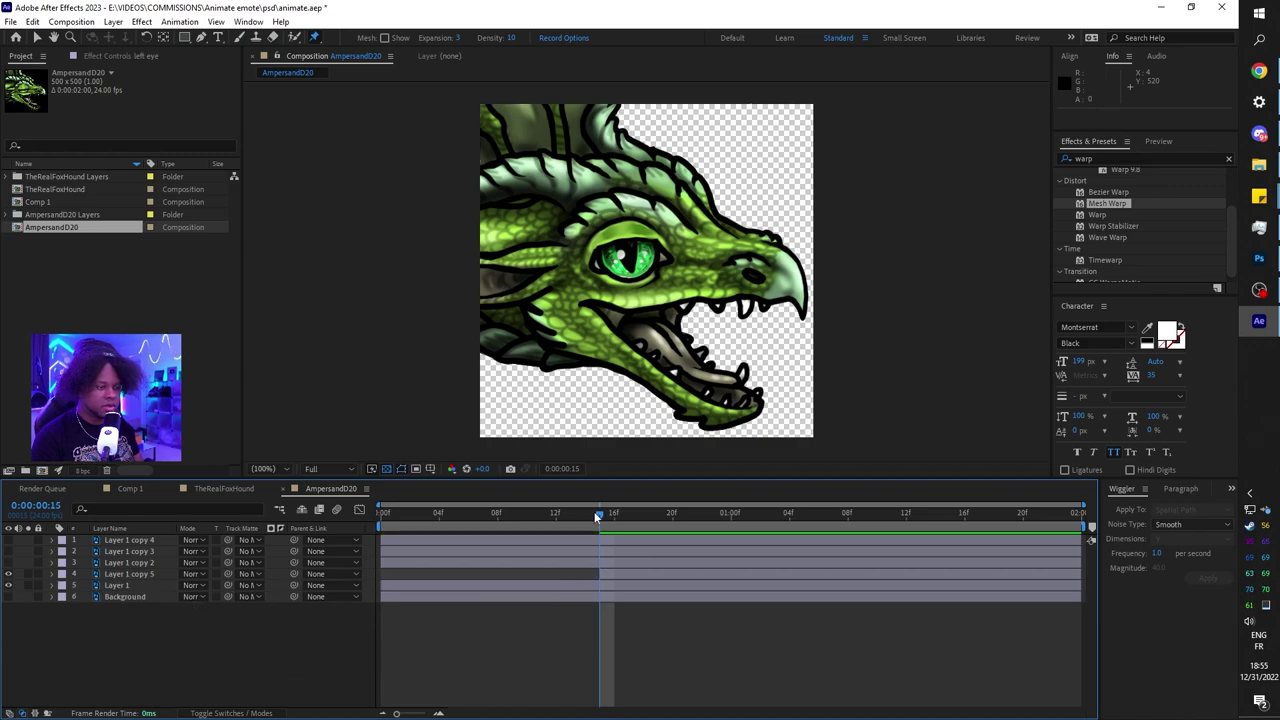
drag(594, 511, 621, 520)
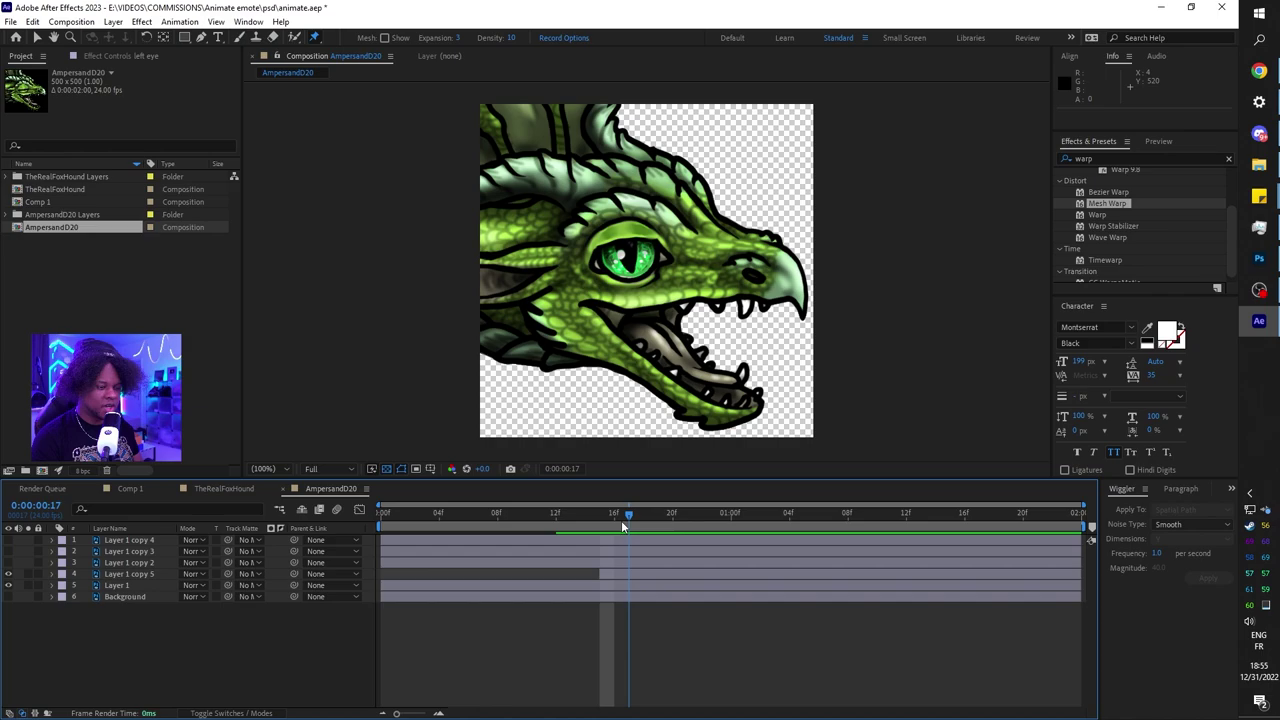
click(446, 562)
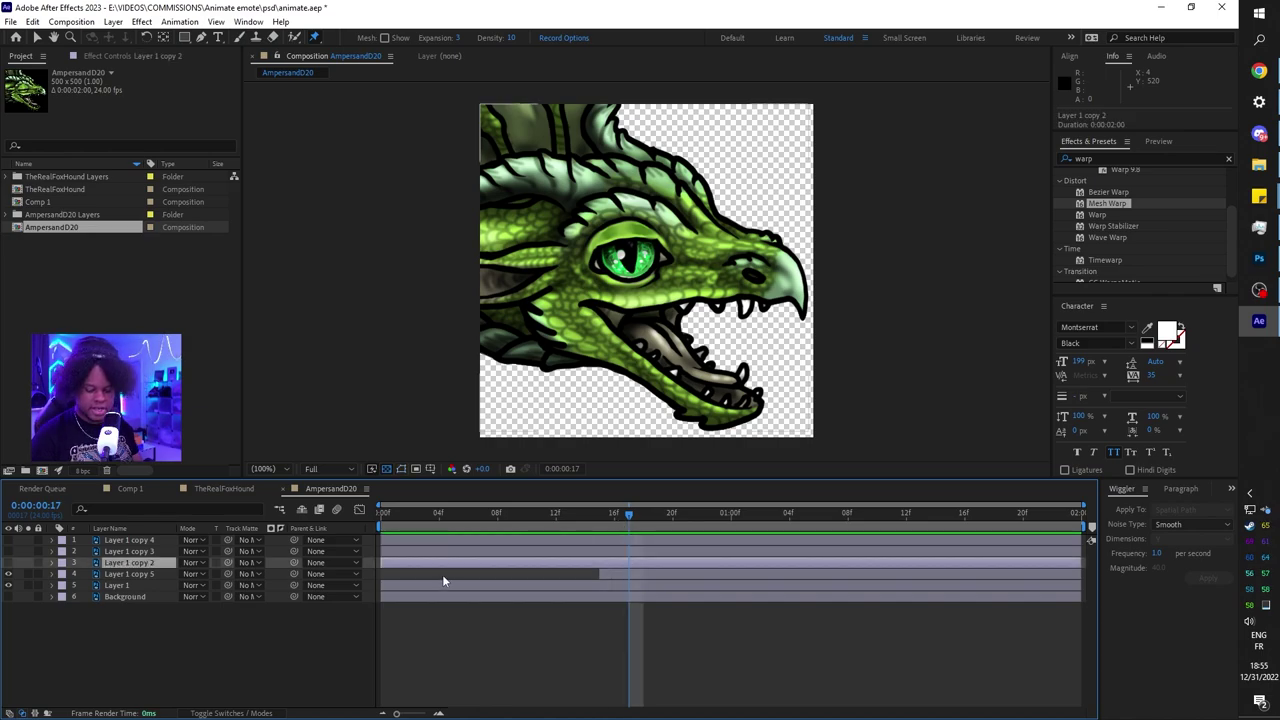
key(ctrl+shift+d)
key(ctrl+d)
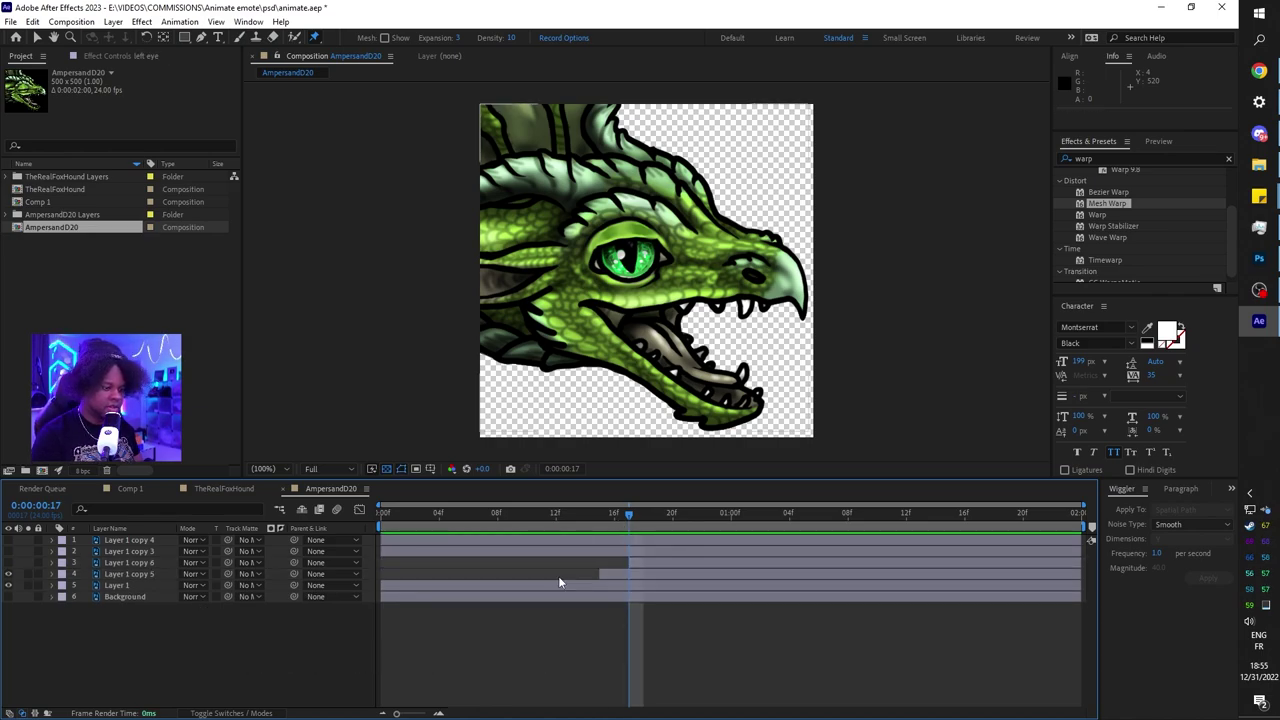
Step: Start Layer 1 copy 7 at frame 19 and cut Layer 1 copy 4's earlier part at frame 20
drag(644, 515, 659, 517)
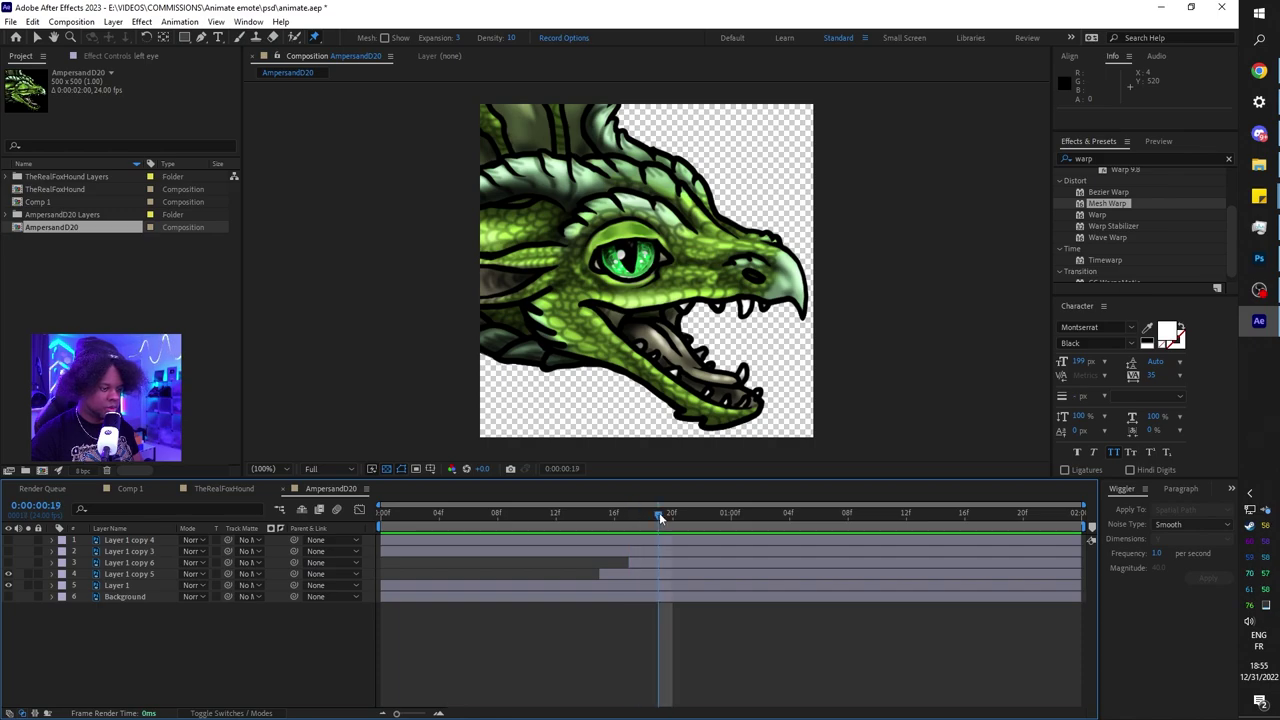
key(ctrl+shift+d)
key(ctrl+d)
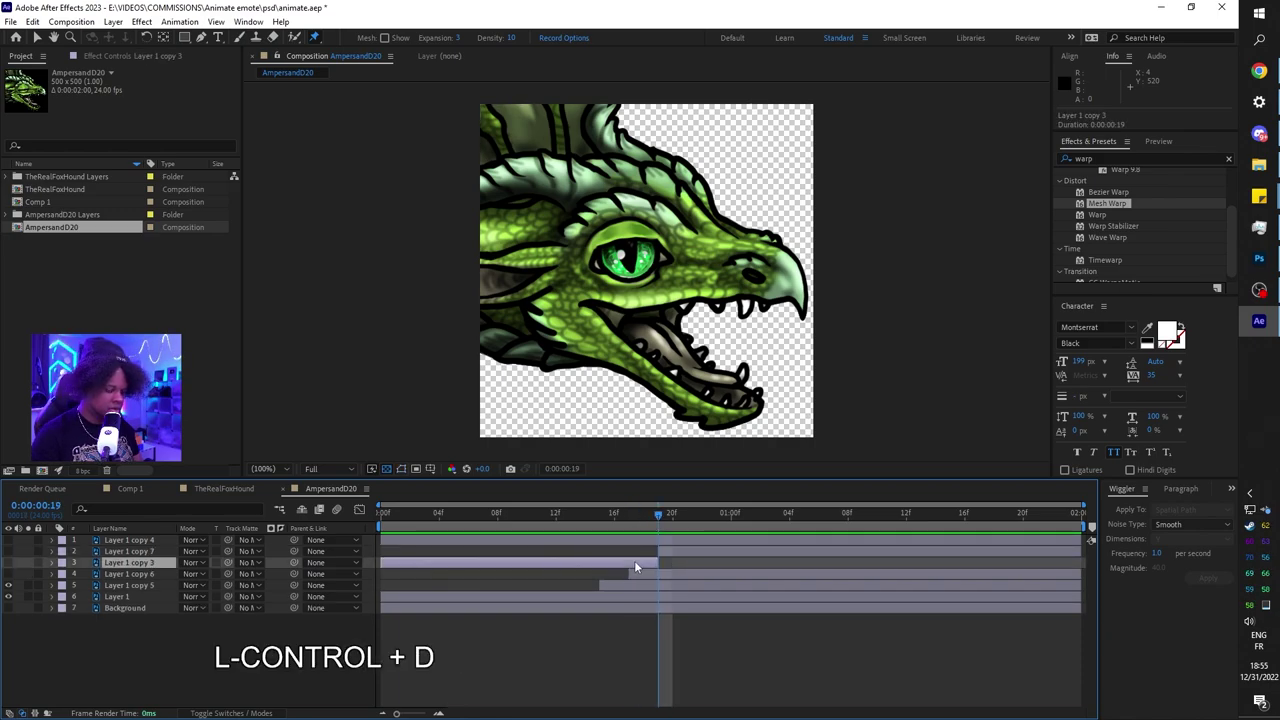
drag(660, 512, 675, 517)
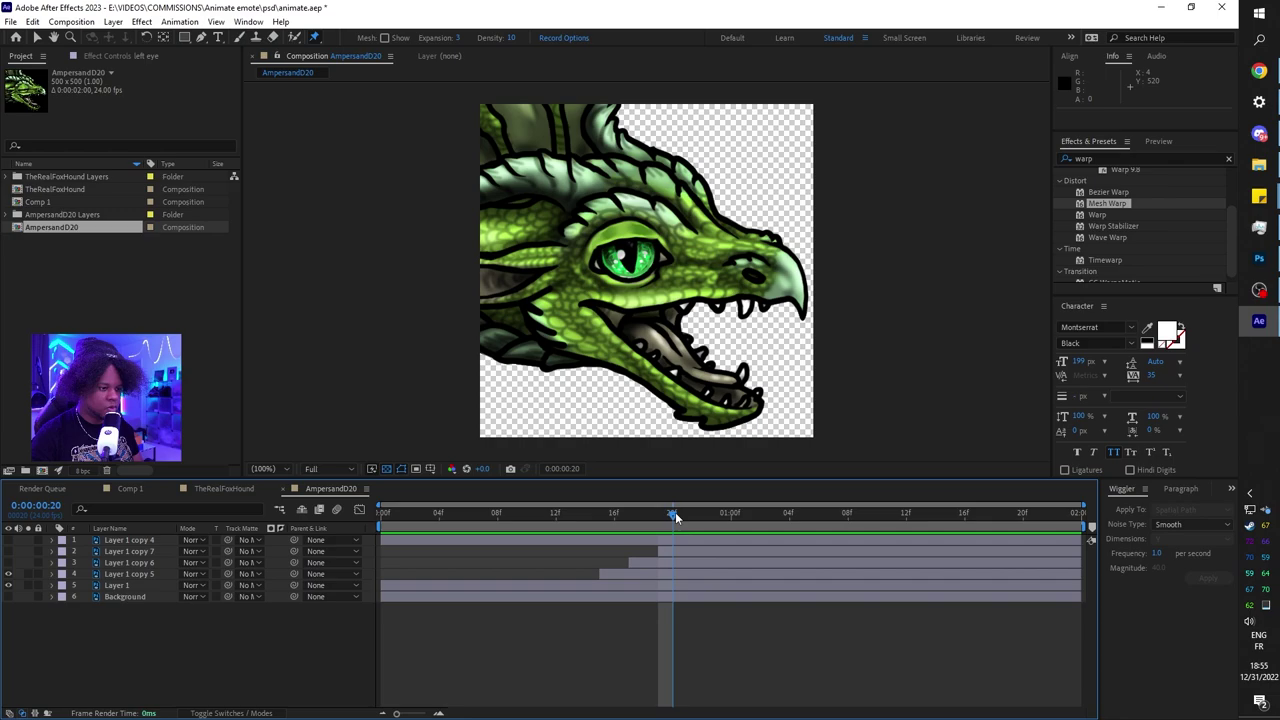
click(642, 545)
key(ctrl+shift+d)
click(627, 552)
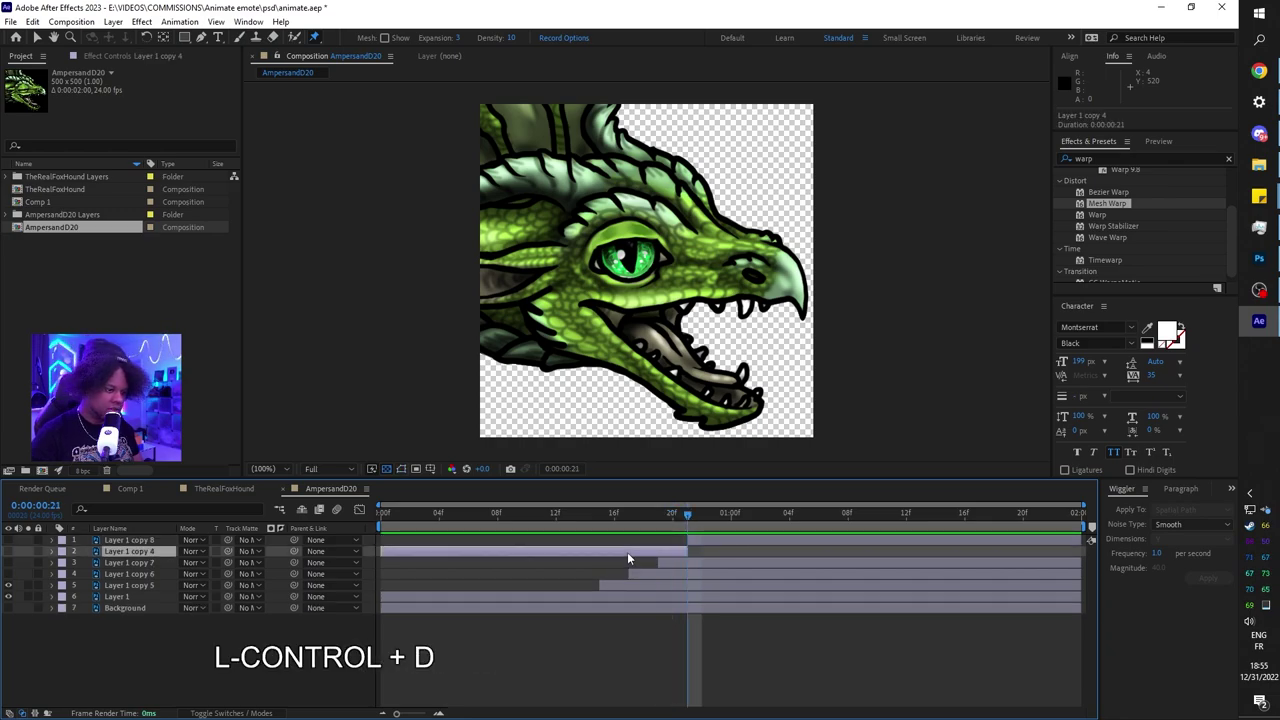
key(Delete)
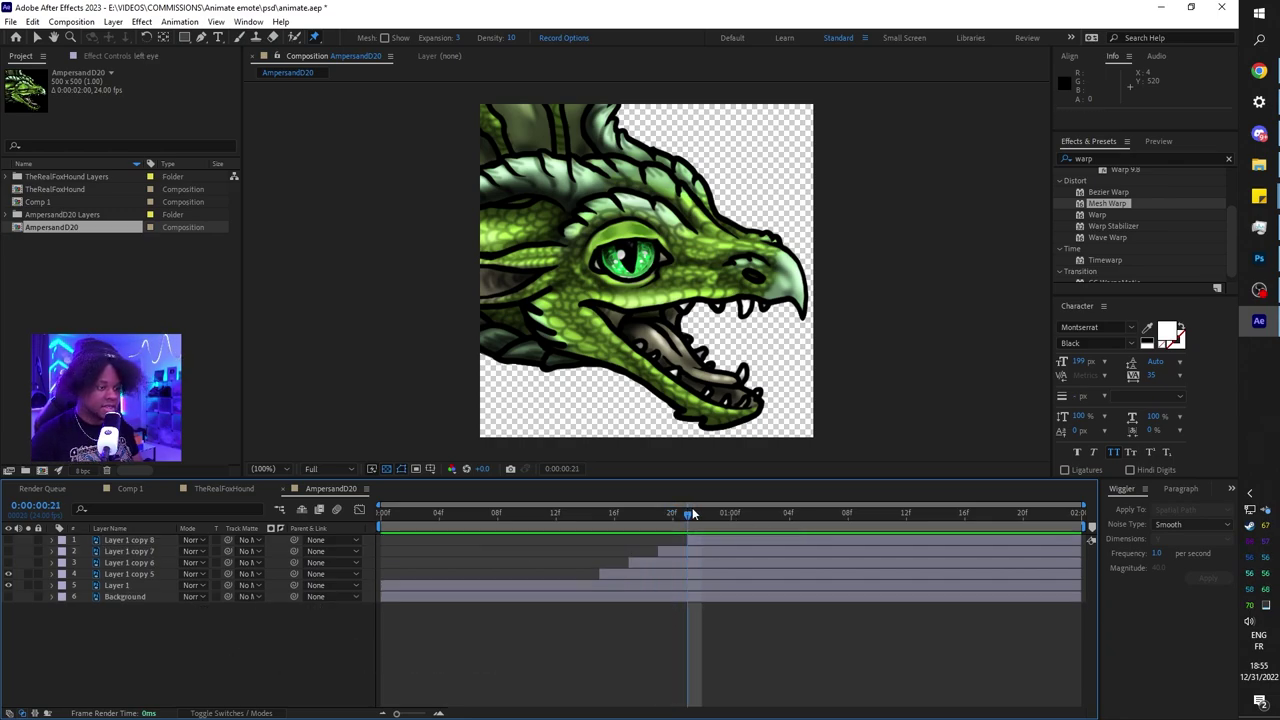
Step: Split Layer 1 copy 8 and Layer 1 copy 7 near 1:01 and delete their tails
drag(694, 508, 722, 512)
click(708, 542)
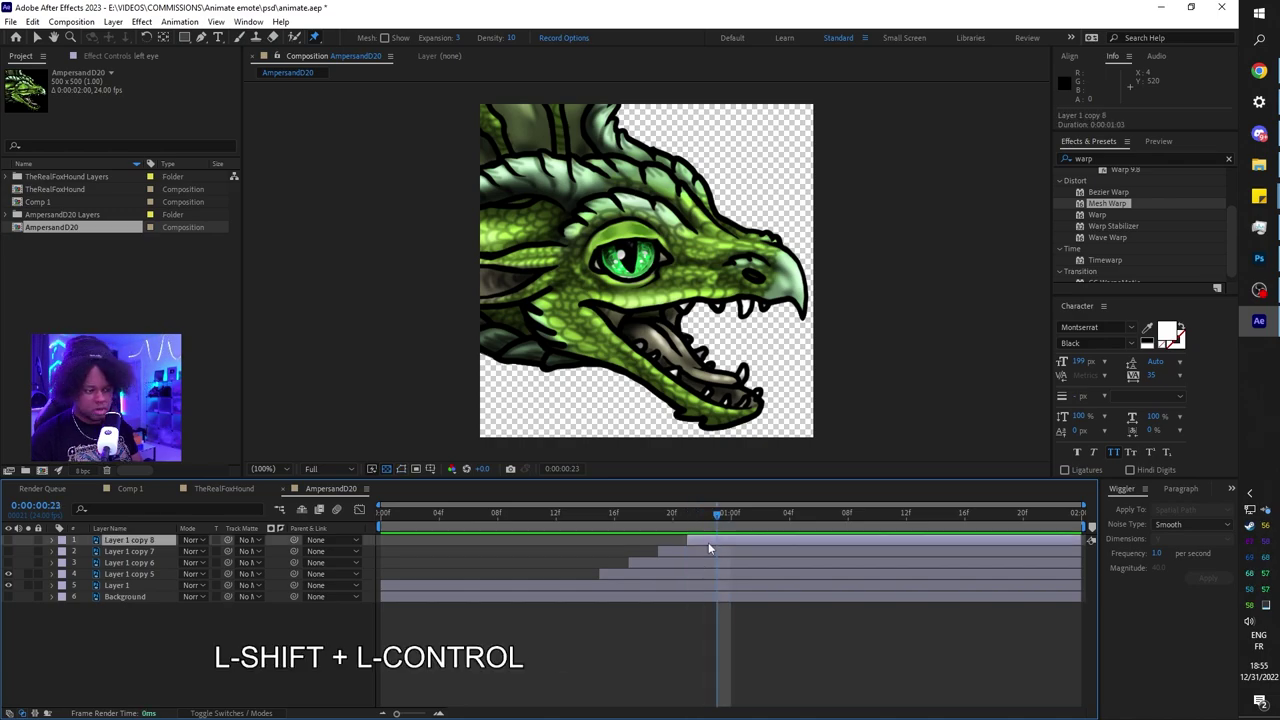
key(ctrl+shift+d)
key(Delete)
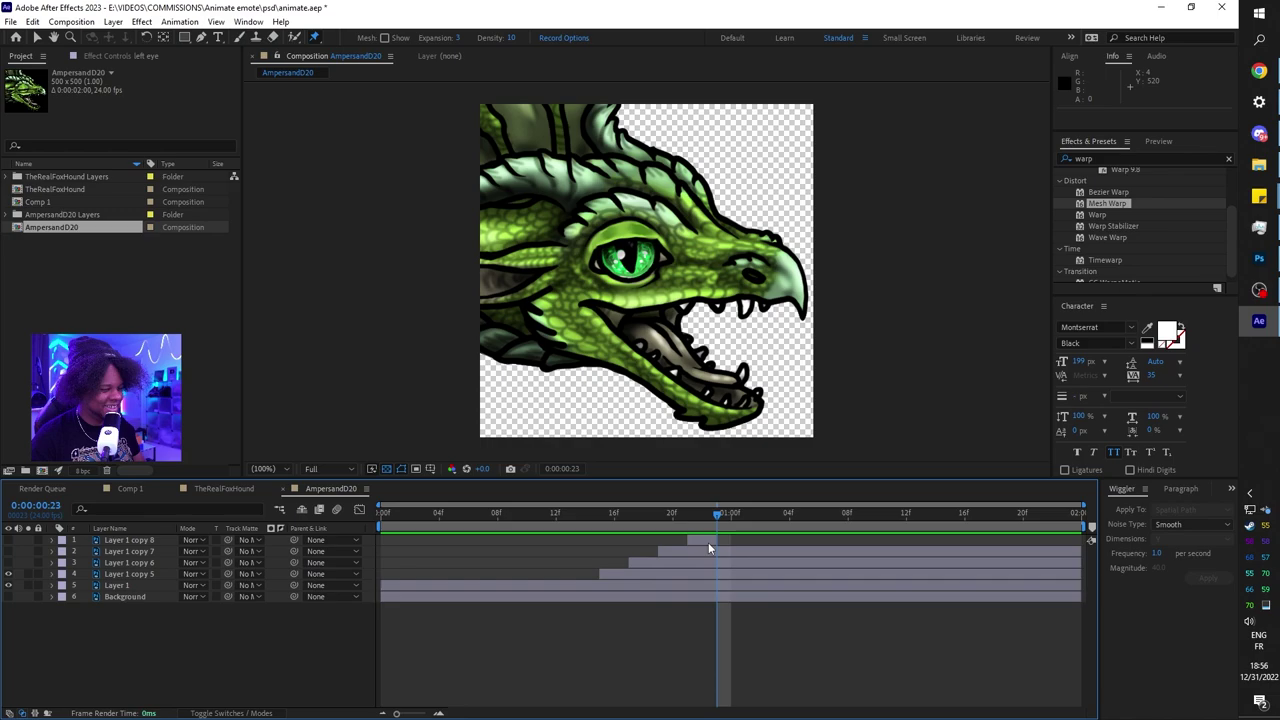
drag(730, 512, 744, 512)
click(724, 552)
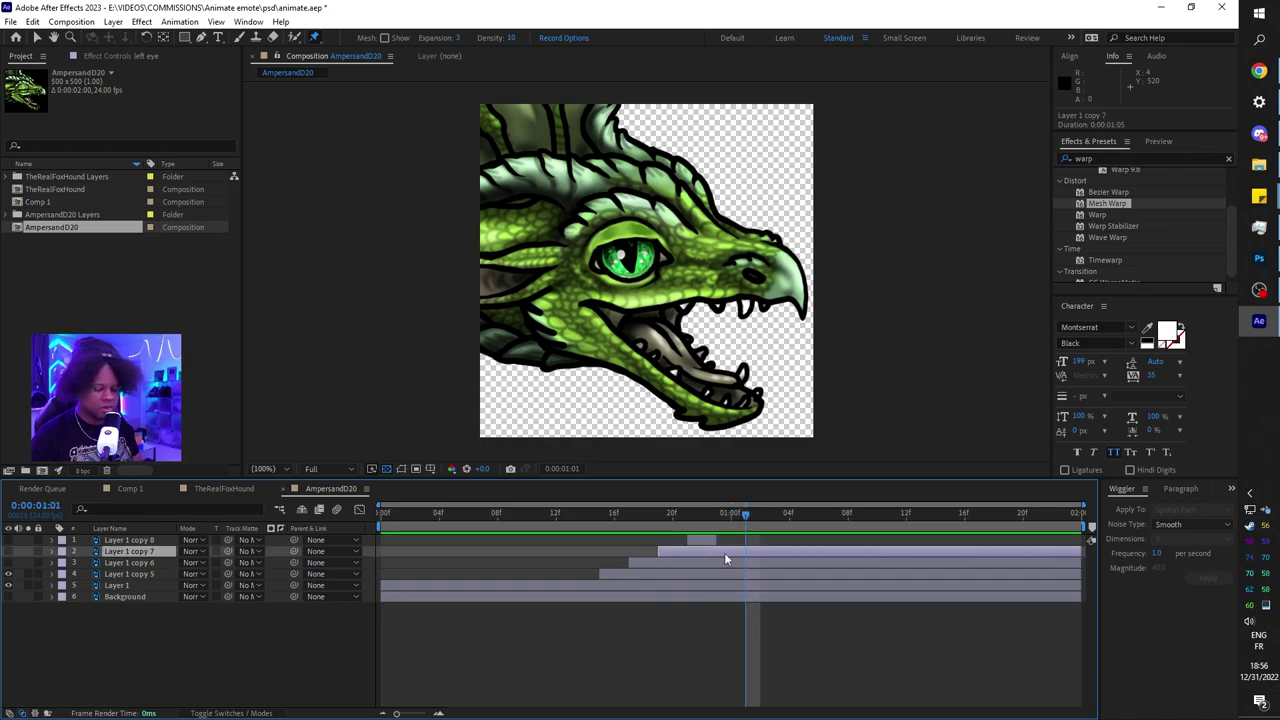
key(ctrl+shift+d)
key(Delete)
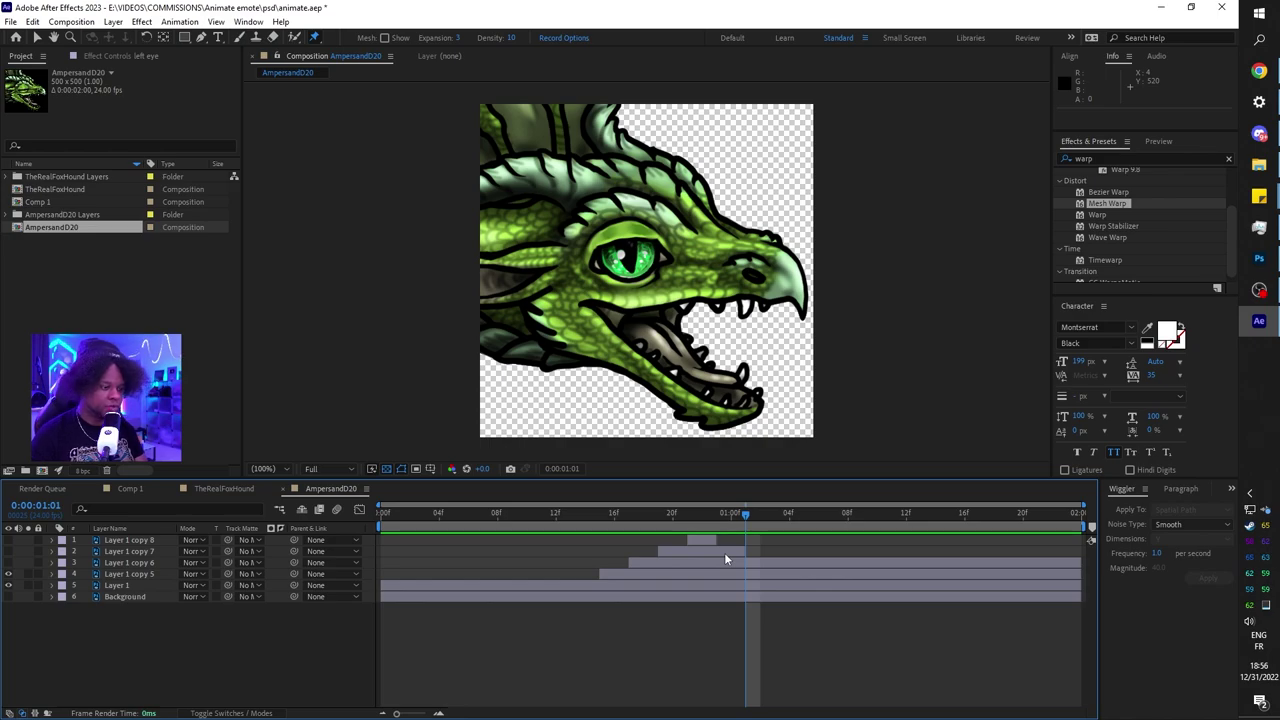
Step: Trim the eye layers' out points progressively later with Alt+], then select the Background layer
key(Page_Down)
key(Page_Down)
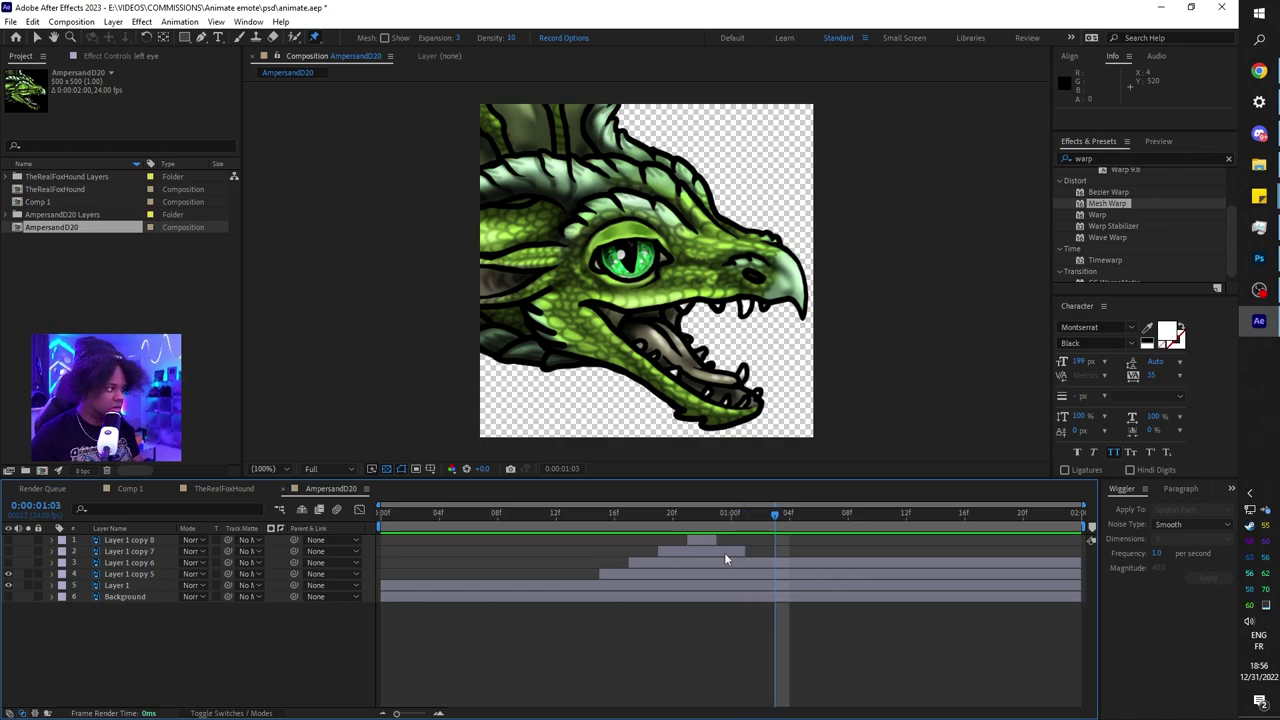
key(alt+])
key(Page_Down)
key(Page_Down)
key(ctrl+Down)
key(alt+])
key(Page_Down)
key(Page_Down)
key(ctrl+Down)
key(alt+])
key(ctrl+z)
click(451, 596)
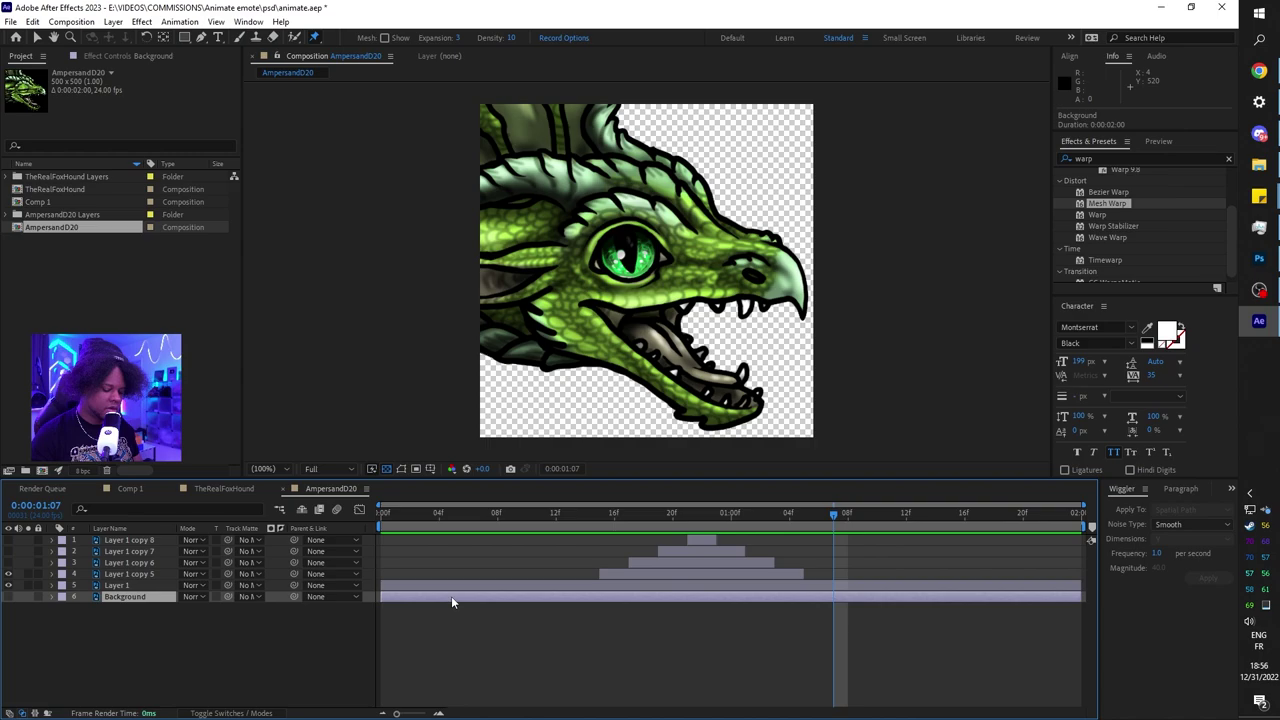
key(Delete)
key(space)
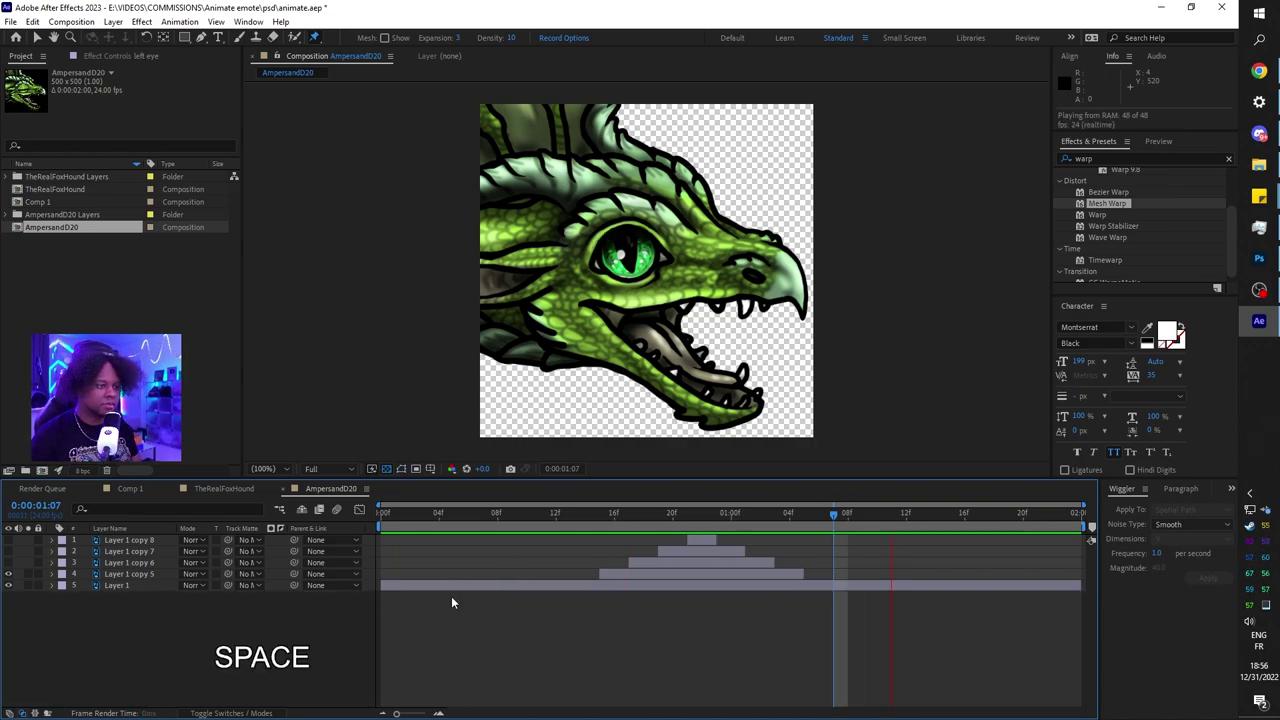
key(space)
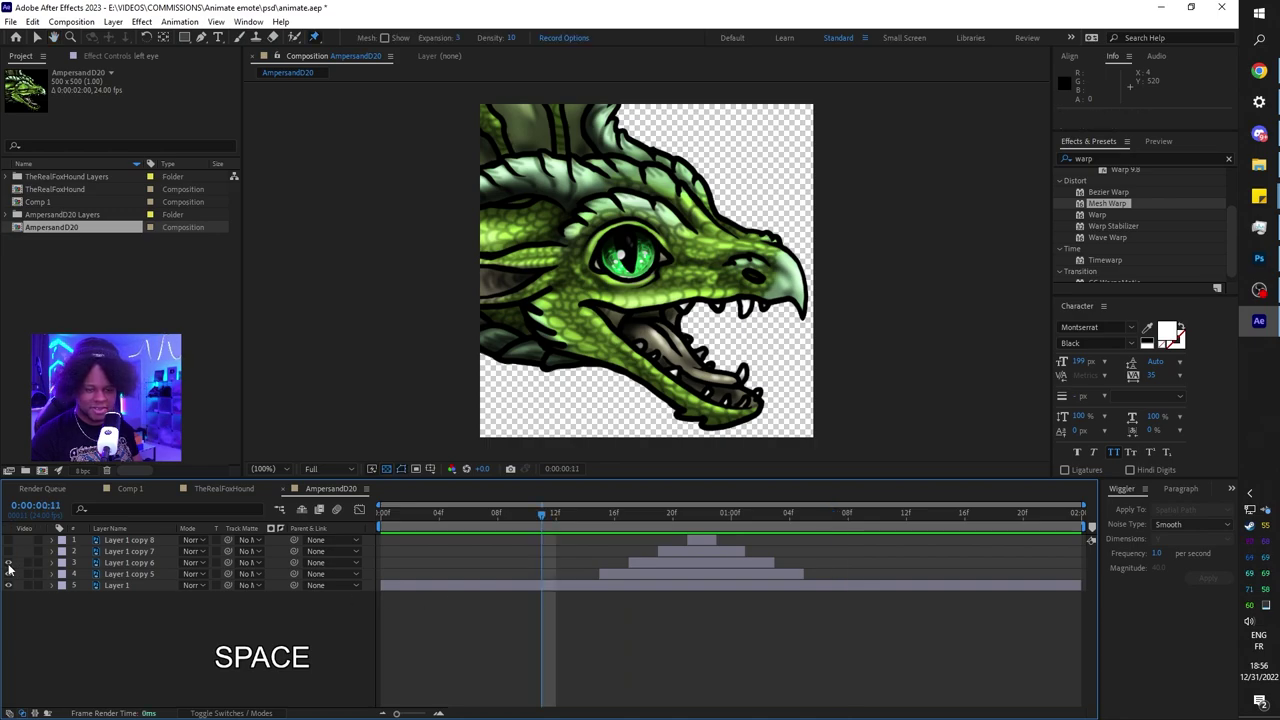
key(space)
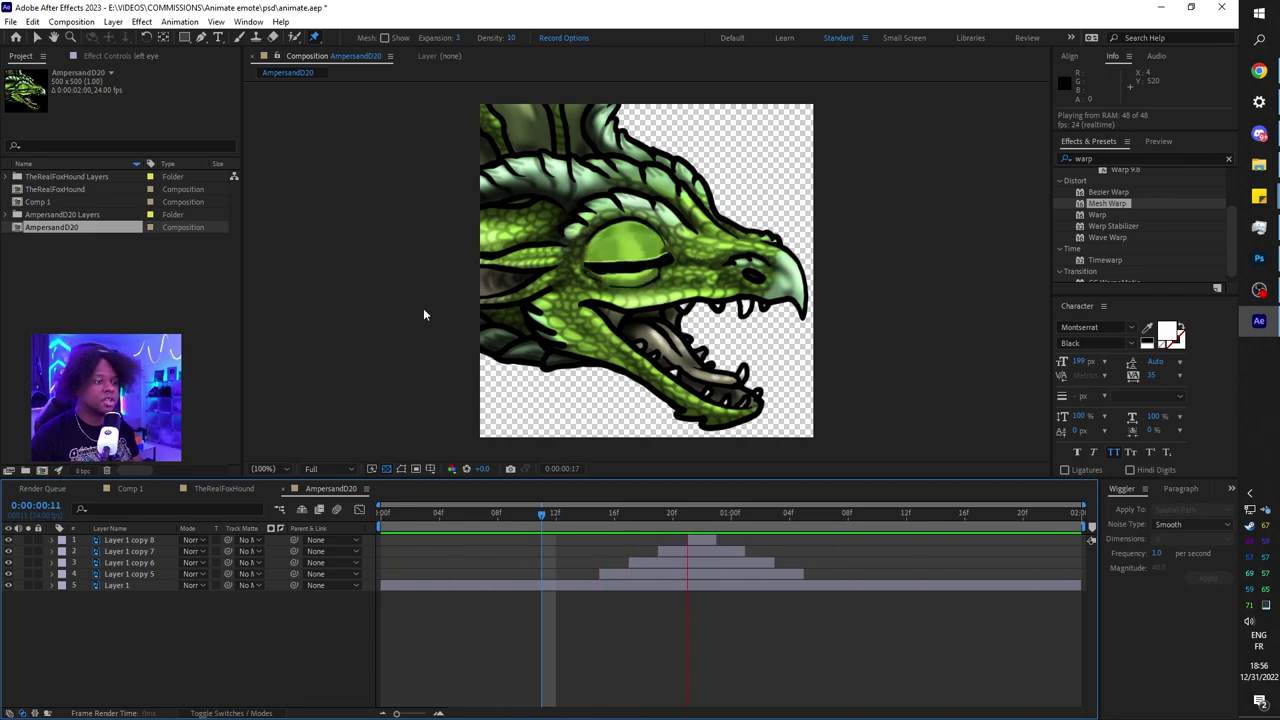
key(space)
scroll(427, 304, down, 10)
scroll(427, 304, up, 1)
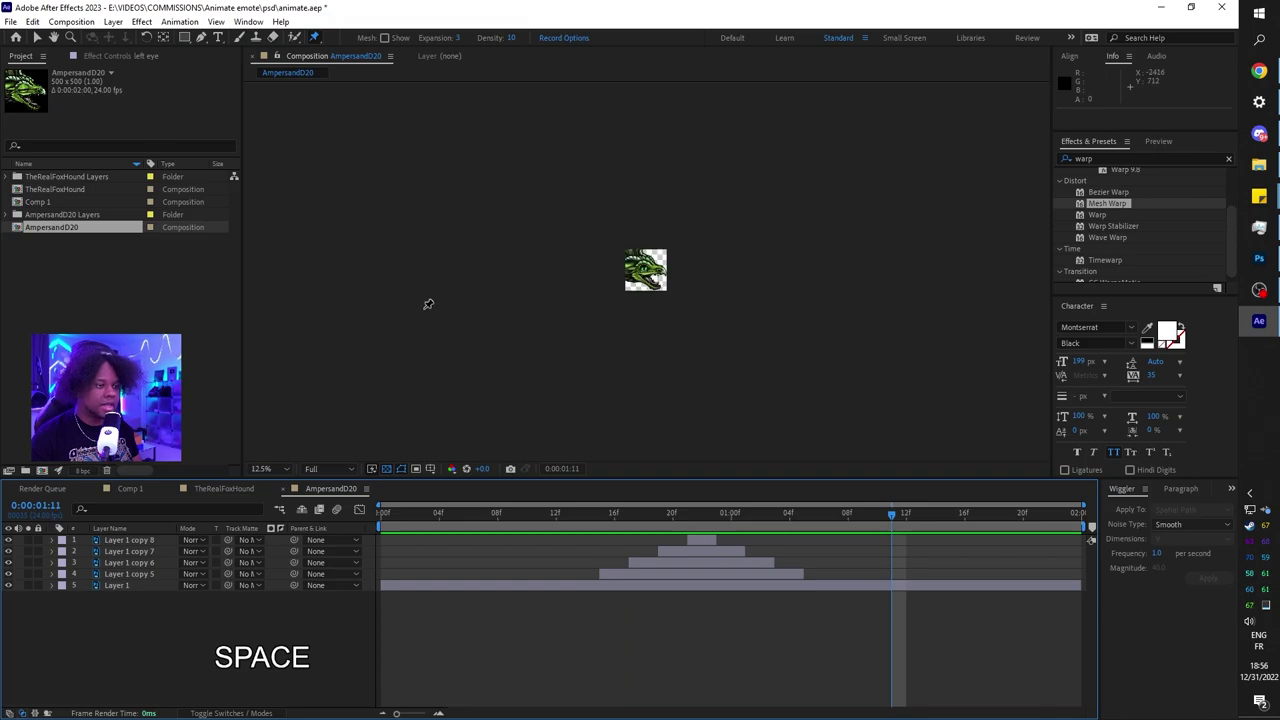
key(space)
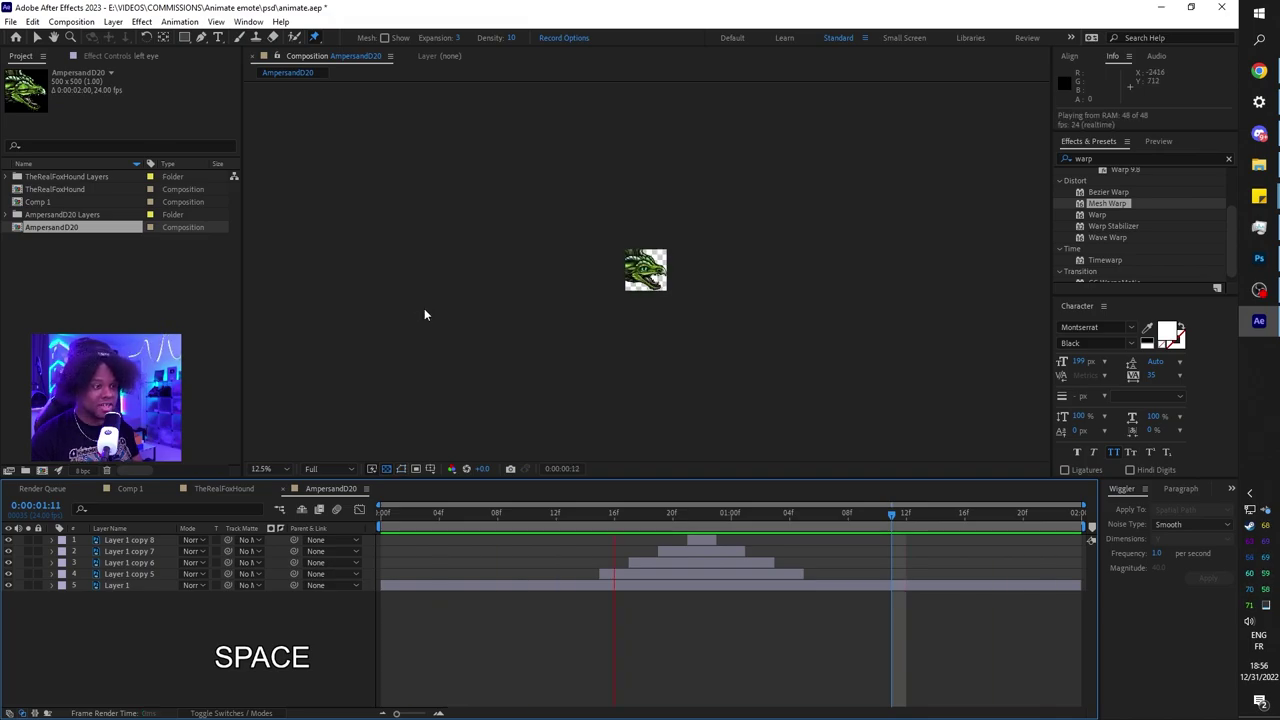
key(space)
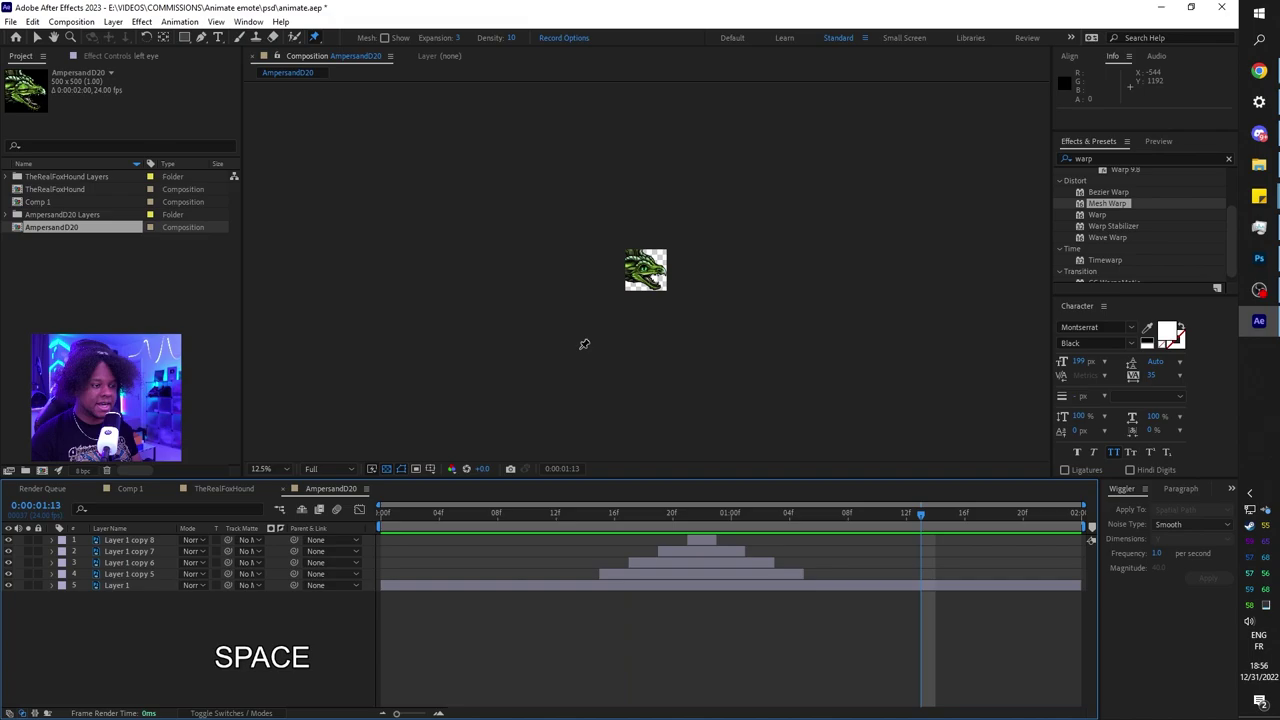
scroll(584, 344, up, 2)
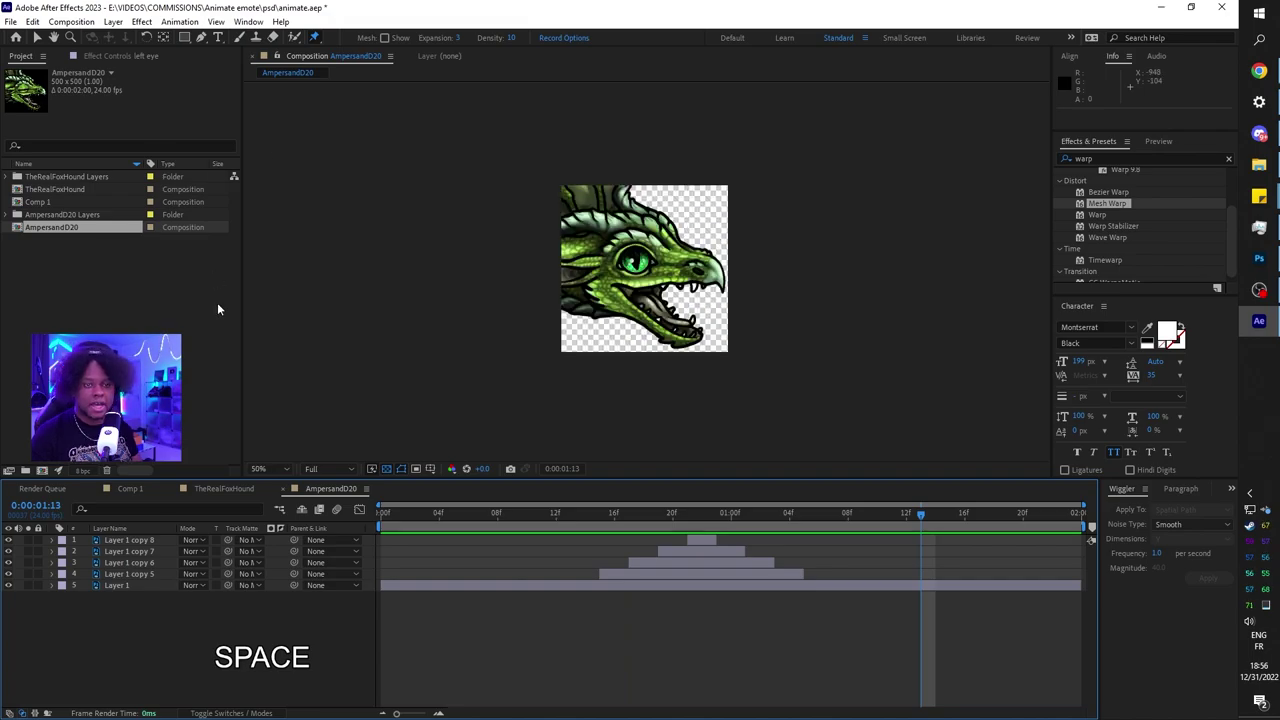
drag(202, 637, 40, 543)
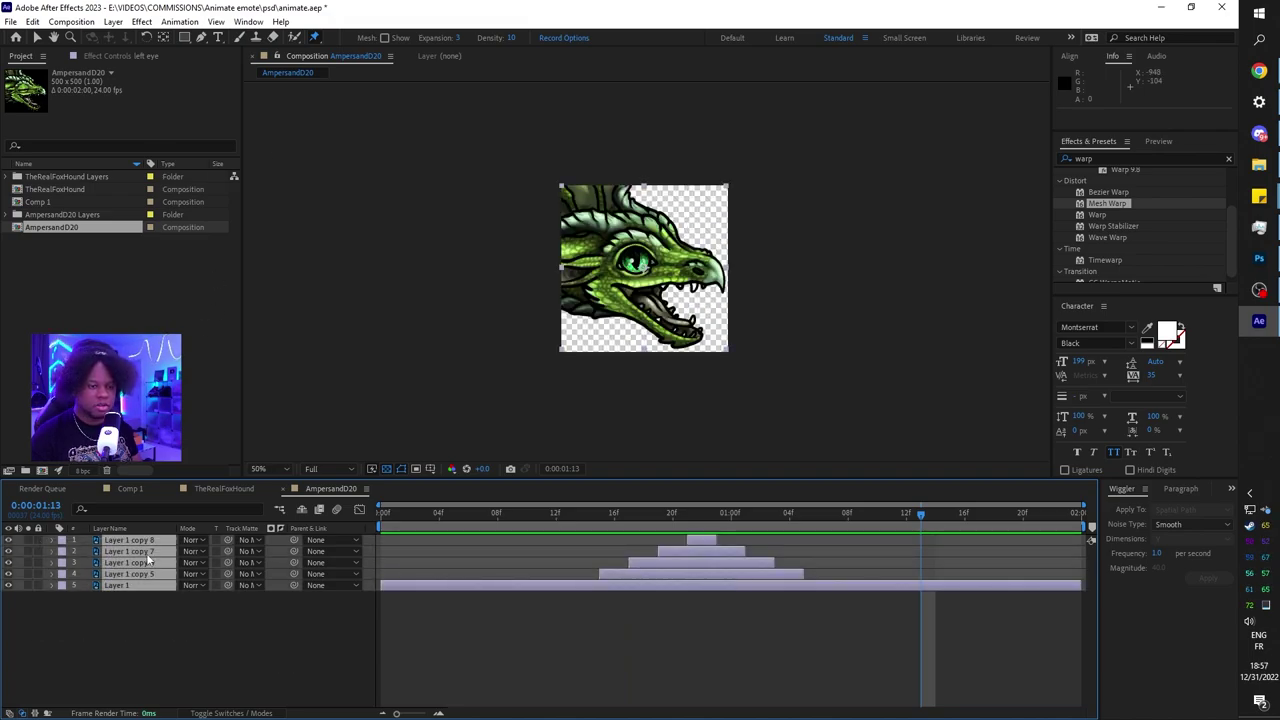
Step: Pre-compose the five dragon layers into Pre-comp 1
right_click(146, 553)
click(174, 465)
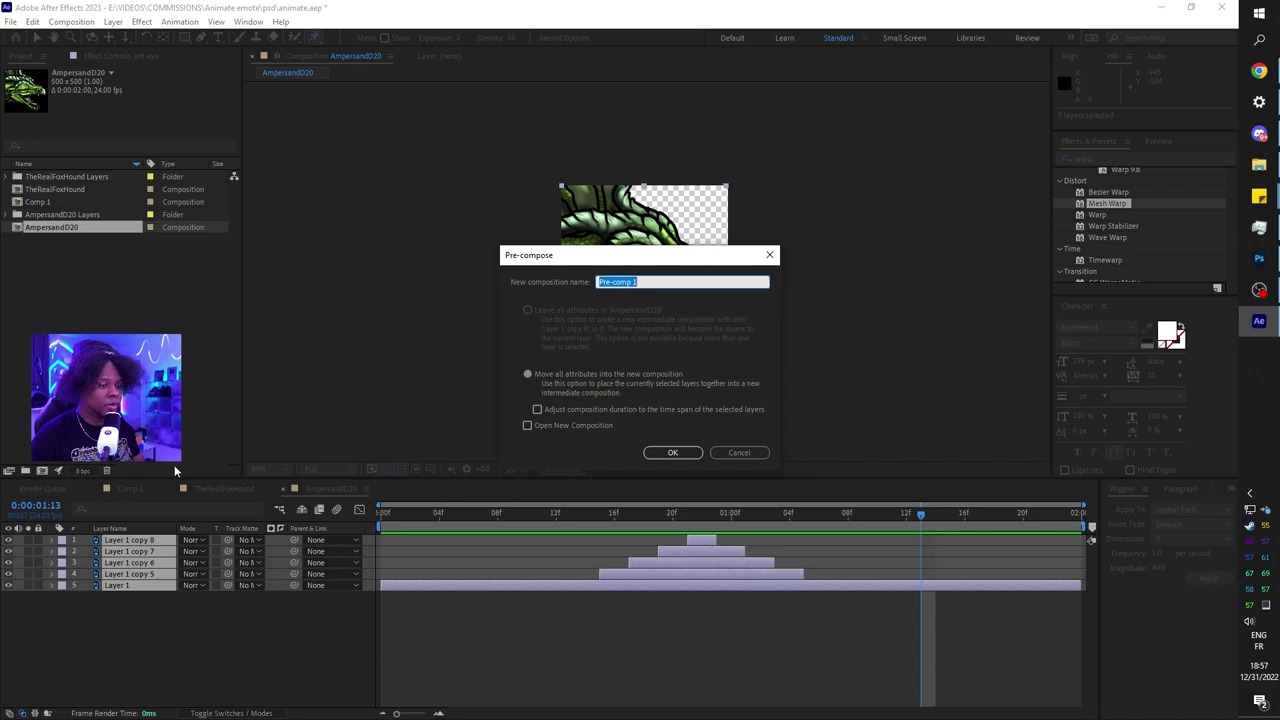
click(673, 452)
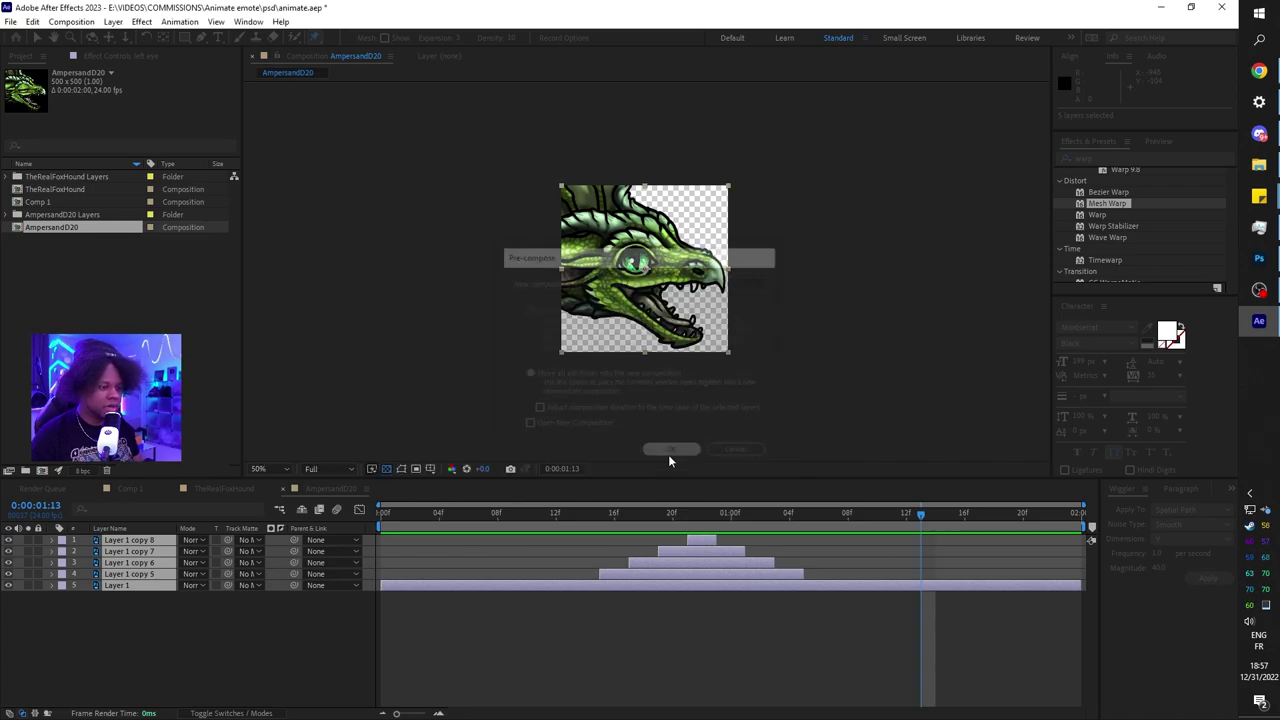
Step: Place puppet pins on the dragon and move the four pin keyframes to the first frame
key(/)
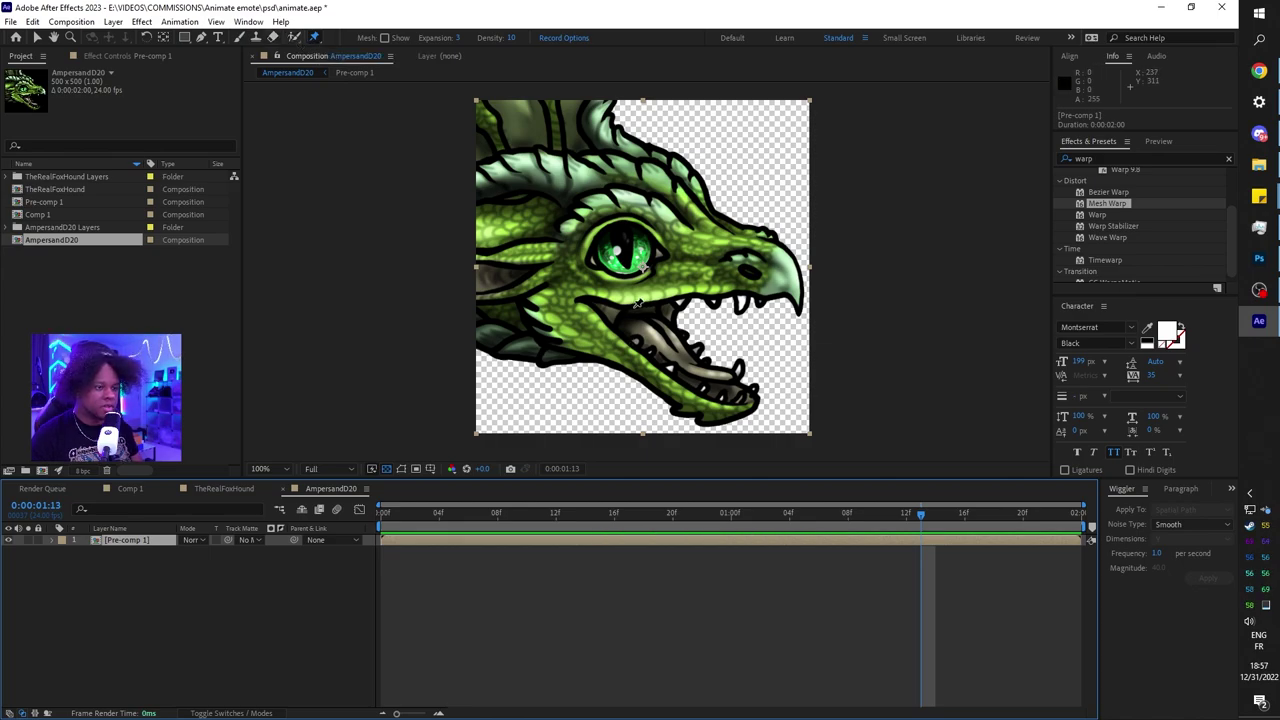
click(634, 306)
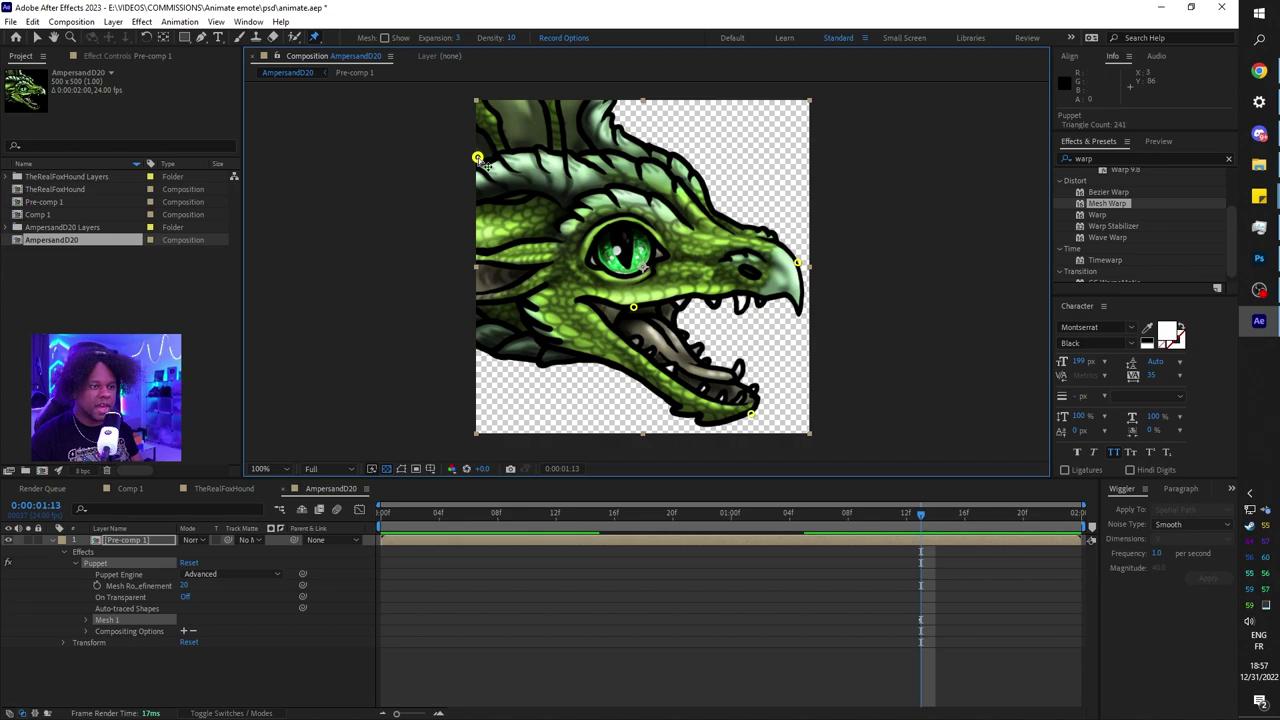
key(u)
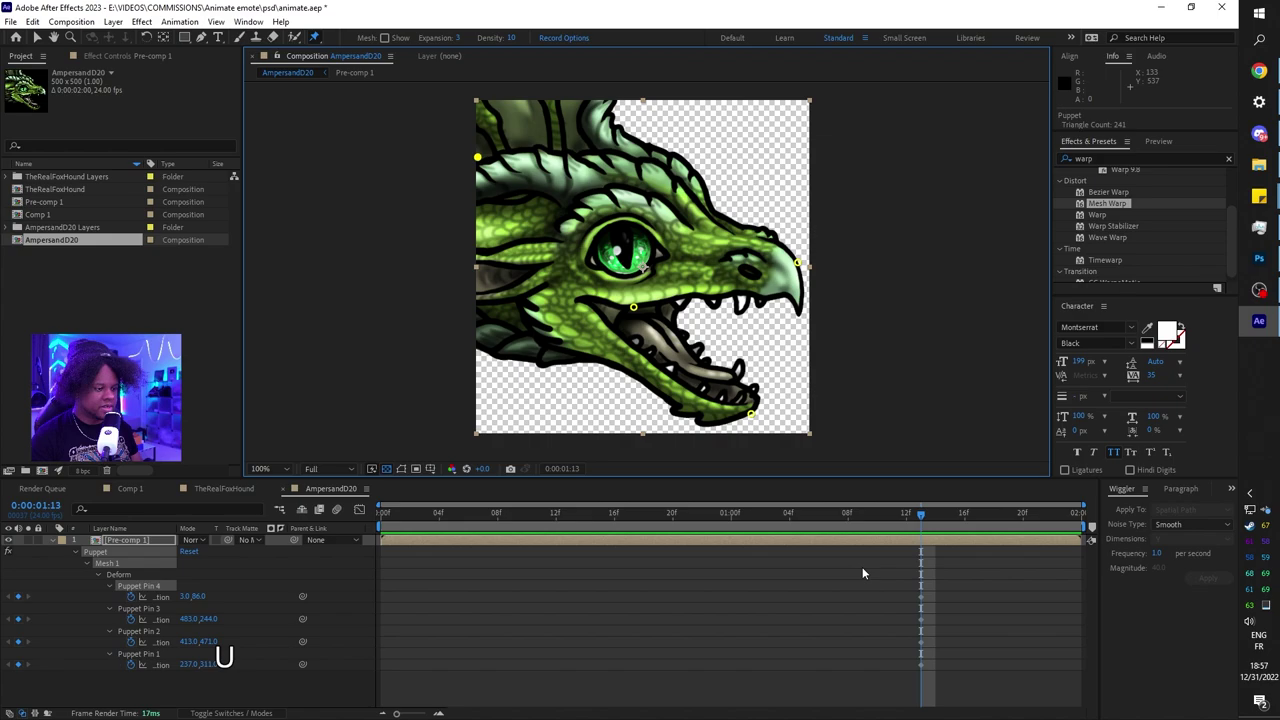
drag(856, 562, 384, 667)
click(687, 514)
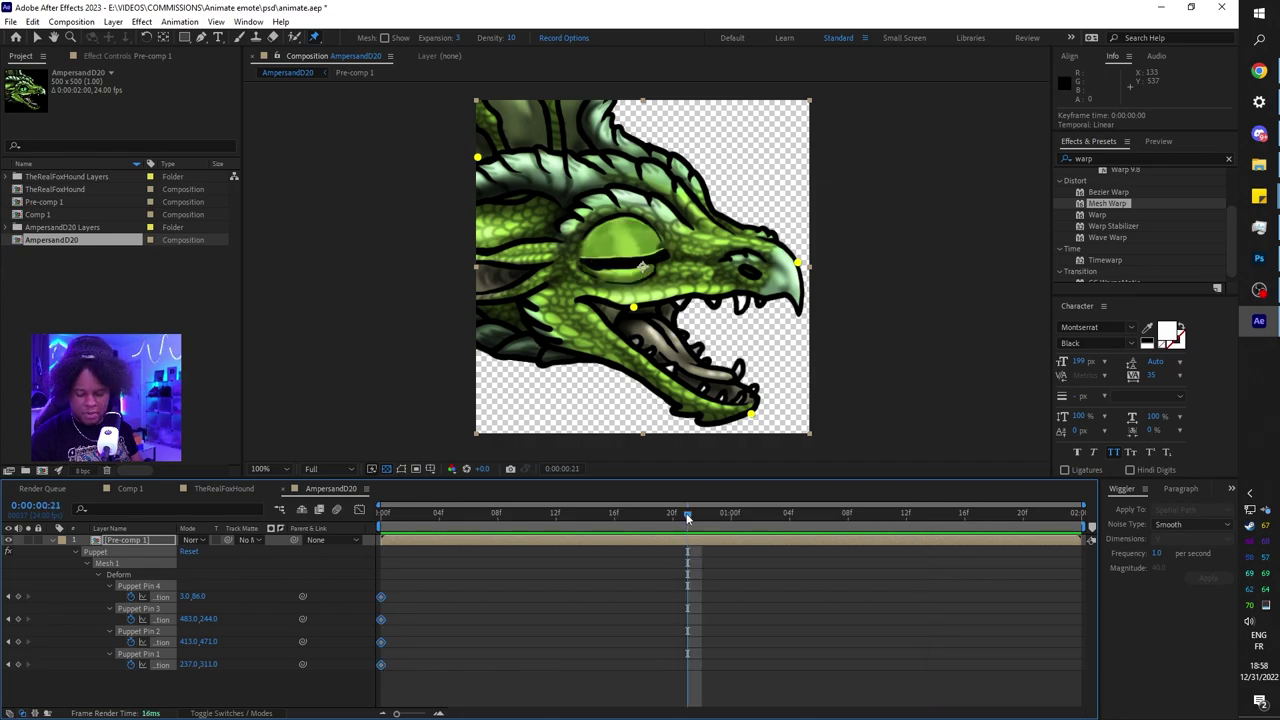
Step: Copy the four puppet pin keyframes and paste them at 1:23 and at 1:00
key(ctrl+c)
drag(687, 514, 1068, 521)
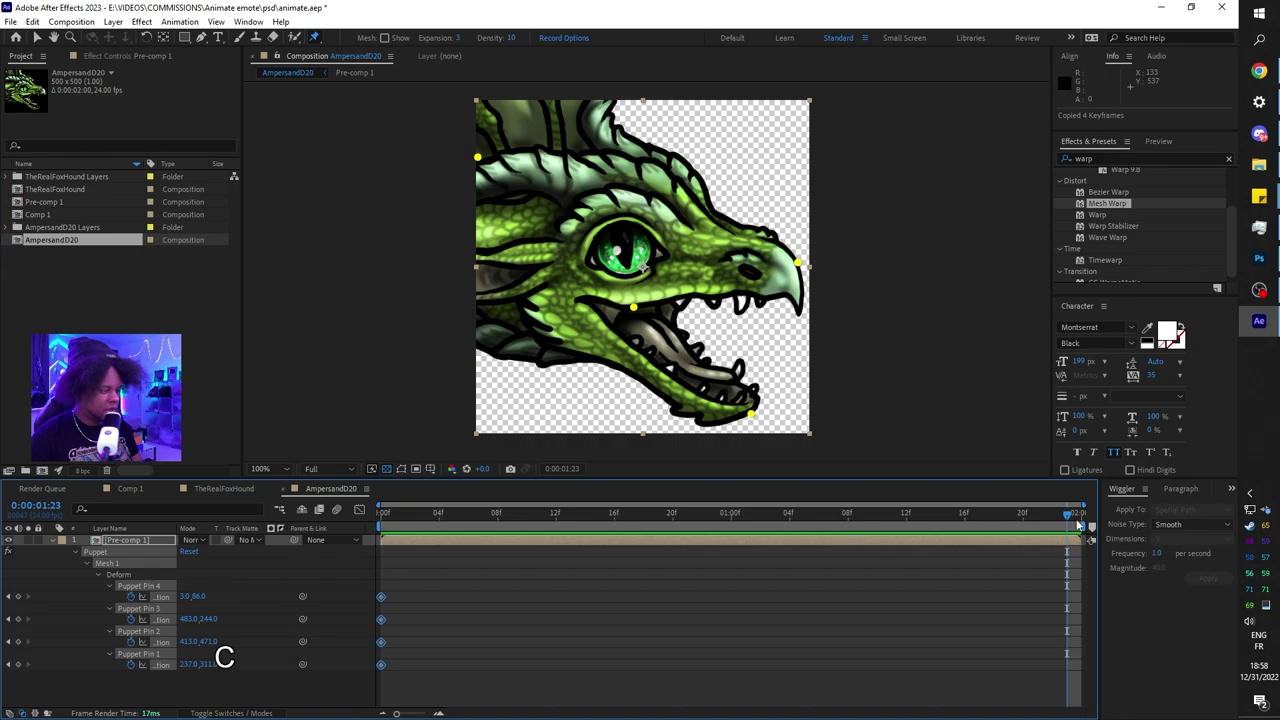
key(ctrl+v)
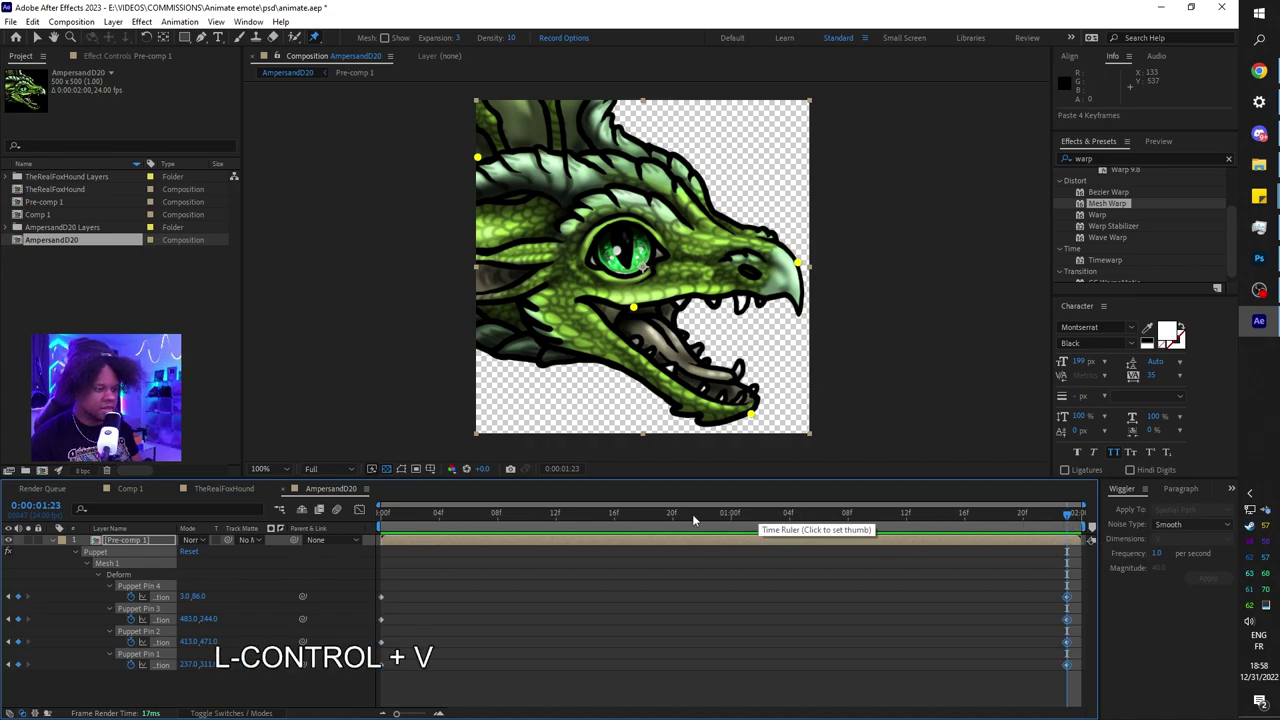
drag(689, 514, 731, 517)
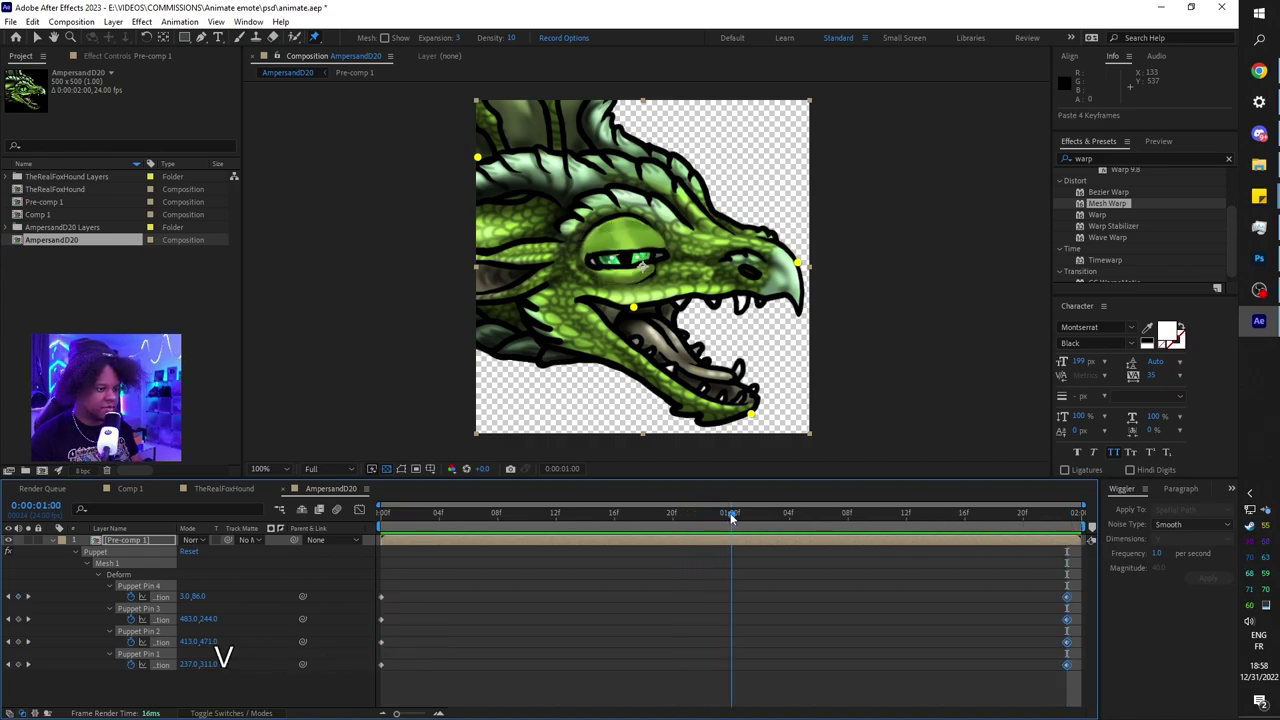
key(ctrl+v)
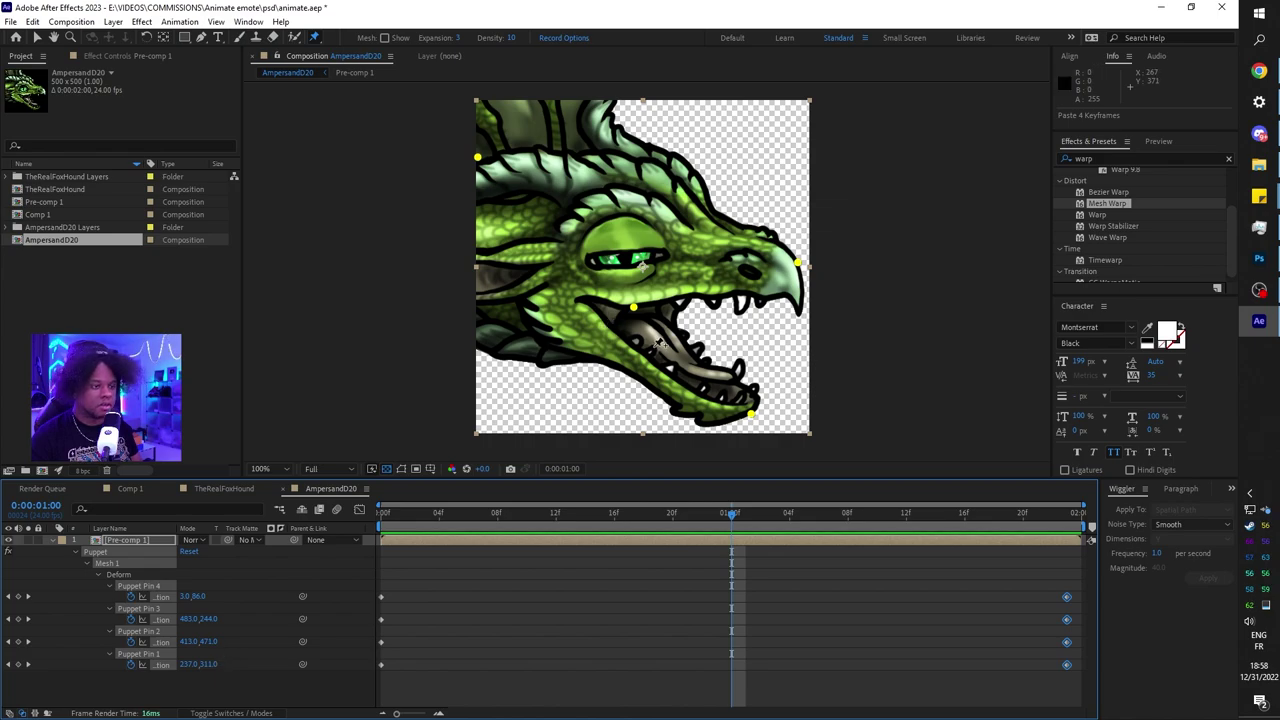
Step: At 1:00, move the dragon's pins to bend the head, raise the mouth and jaw, then preview
click(641, 315)
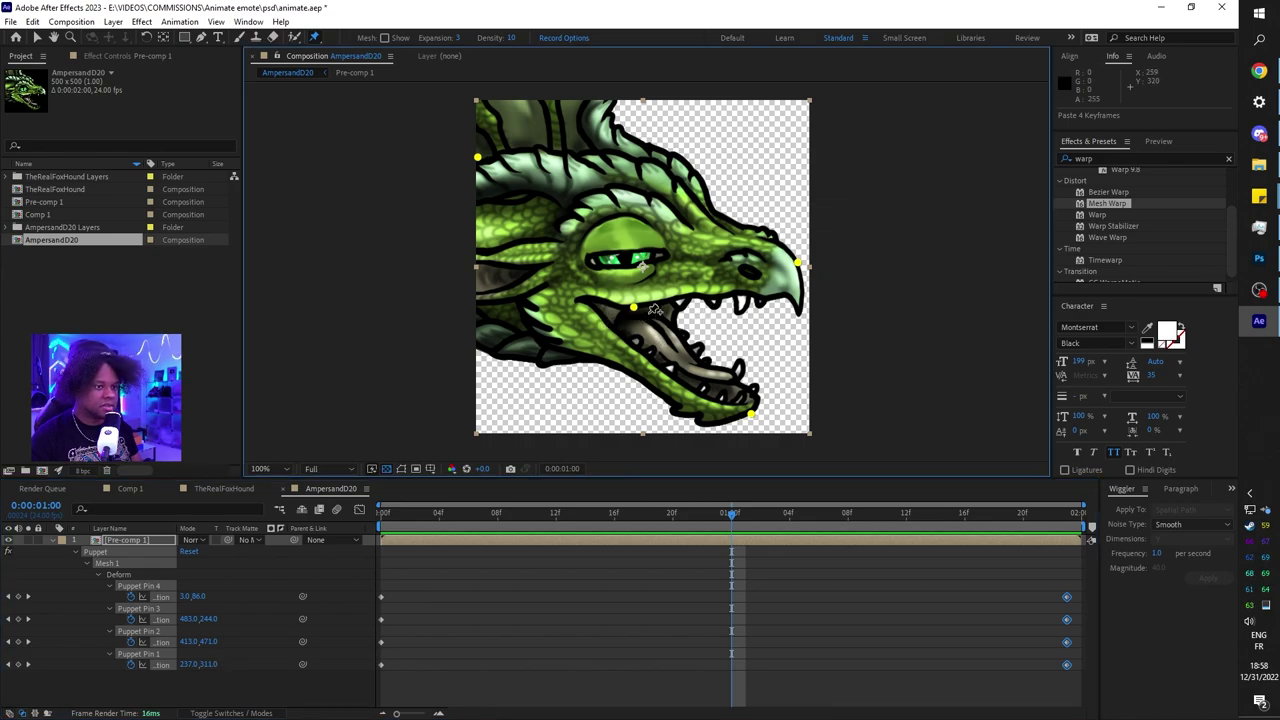
drag(862, 236, 601, 426)
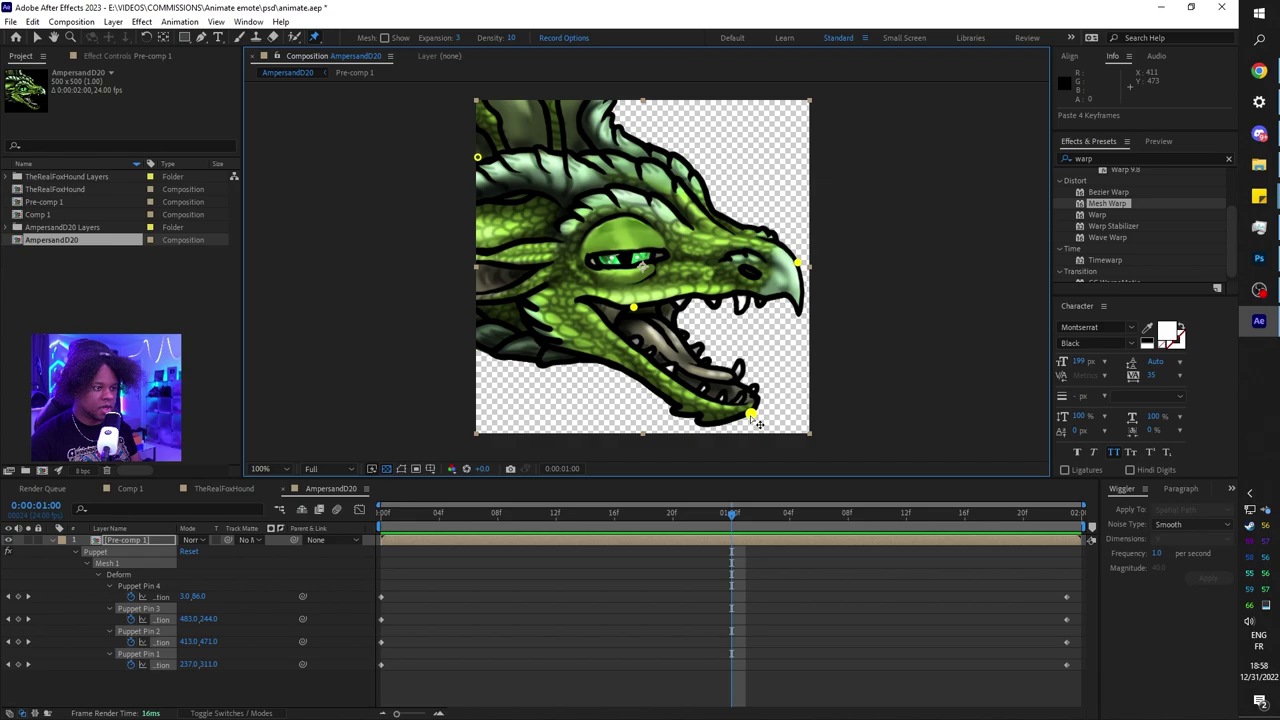
drag(758, 424, 751, 429)
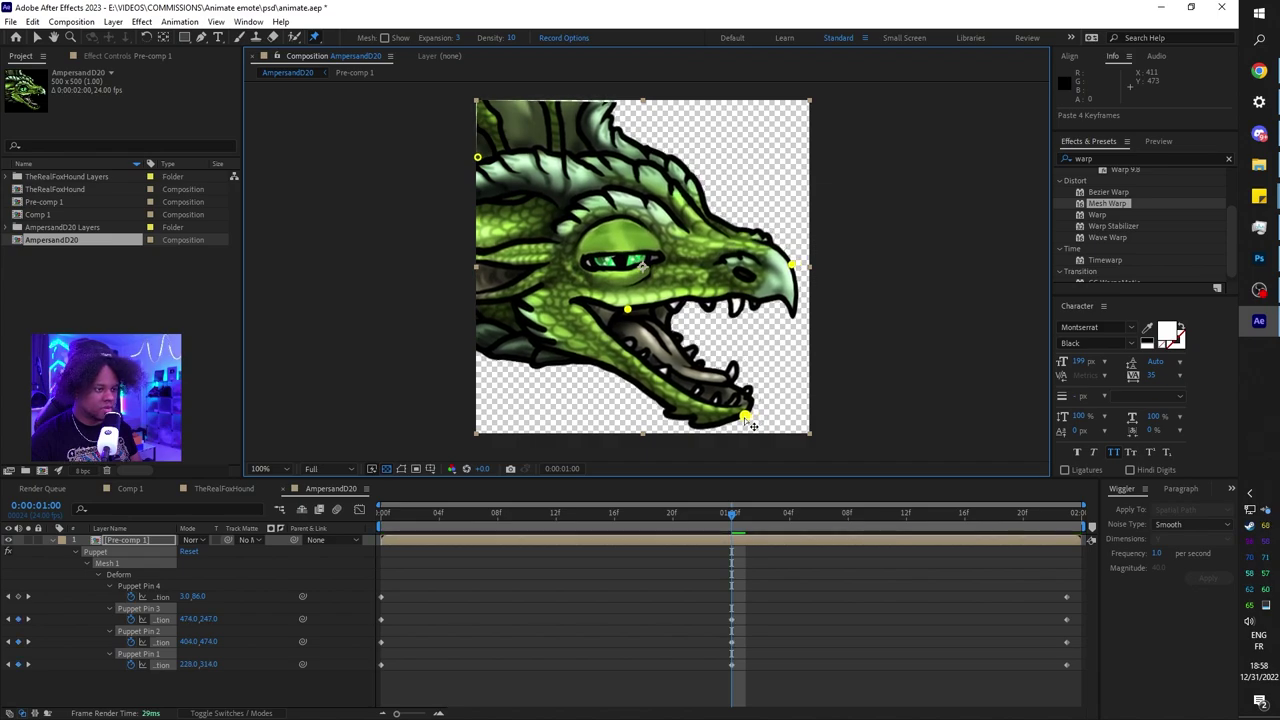
click(629, 316)
drag(629, 316, 629, 310)
drag(477, 158, 474, 151)
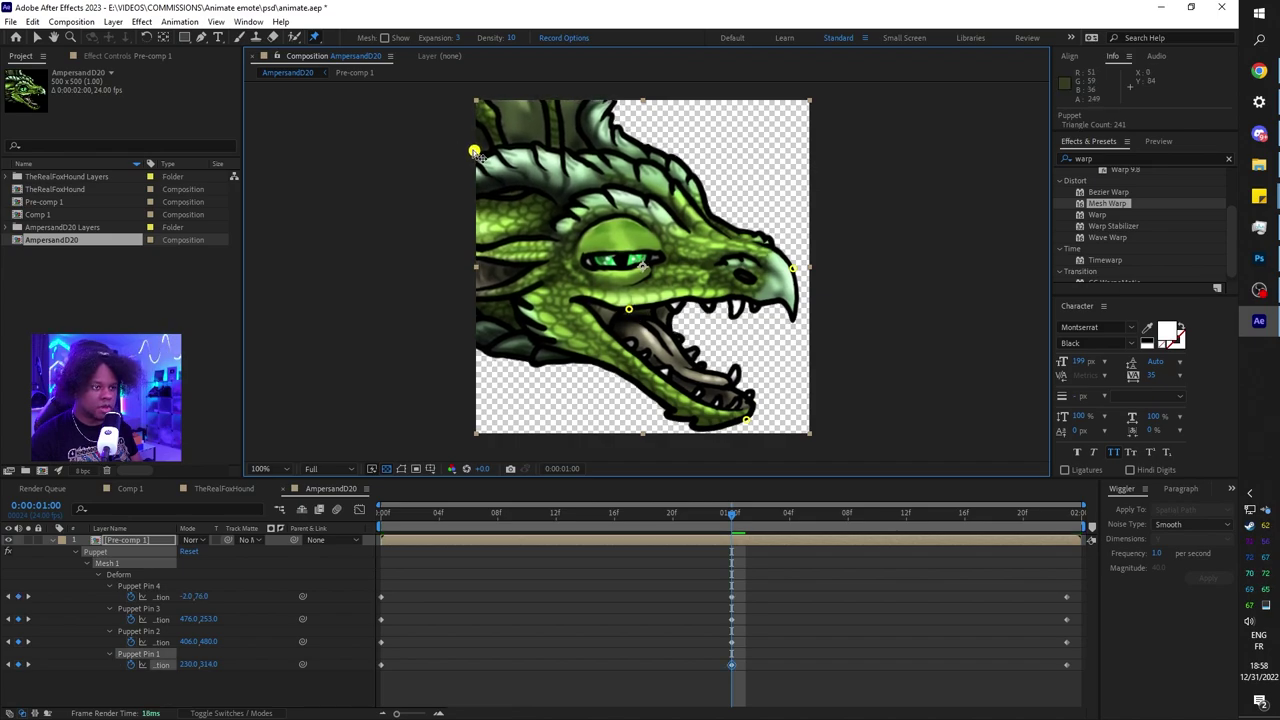
drag(748, 422, 759, 400)
key(space)
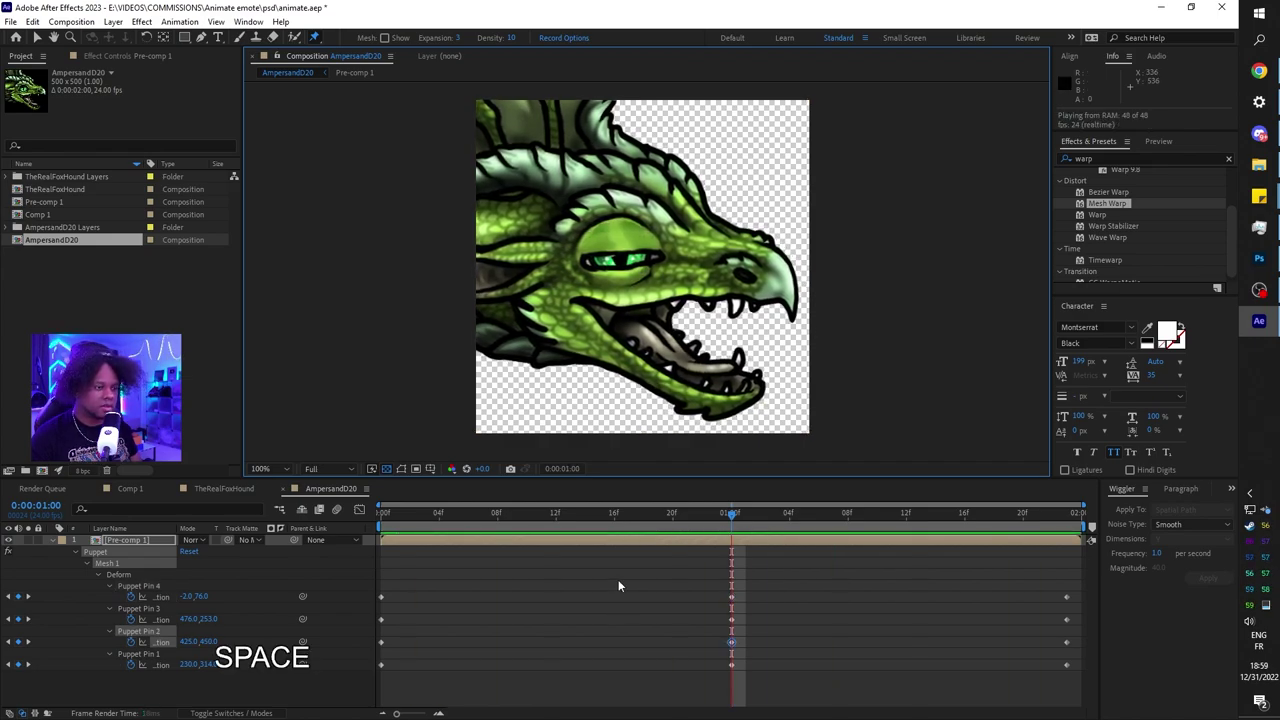
key(space)
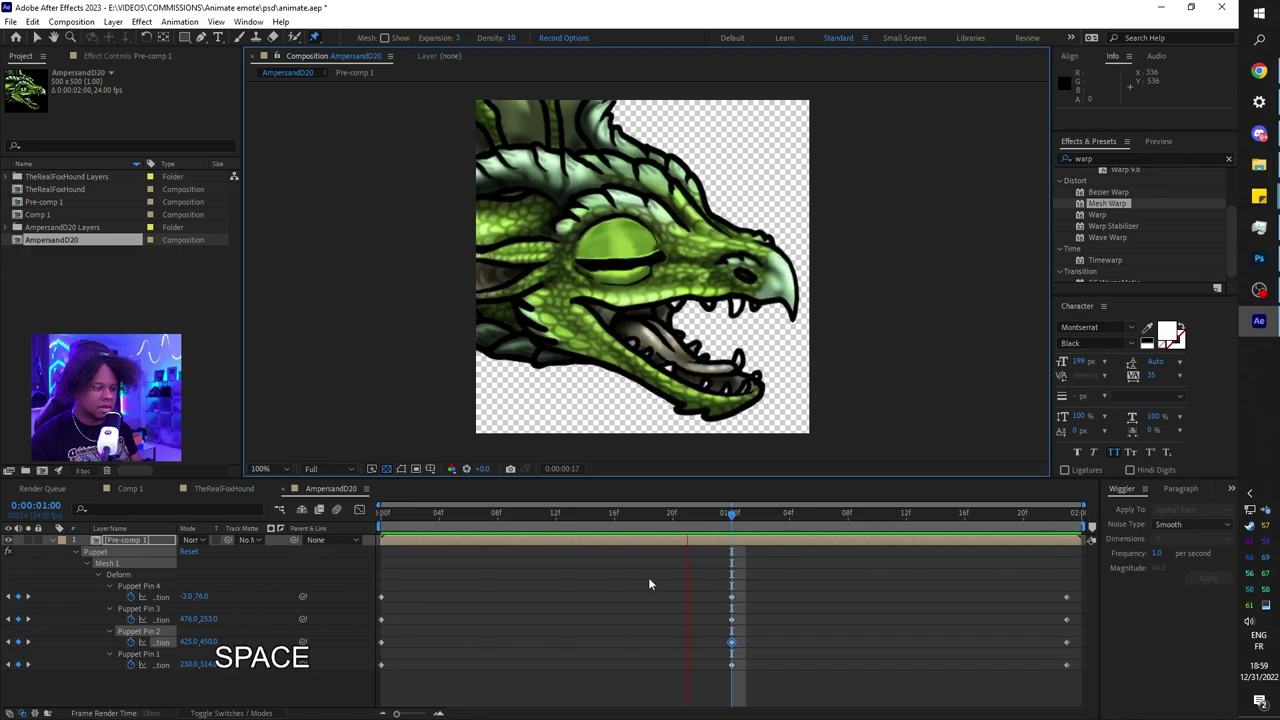
Step: Apply Easy Ease to the four puppet pin keyframes at 1:00 and preview the dragon
key(Page_Up)
key(Page_Up)
drag(678, 552, 730, 670)
right_click(730, 668)
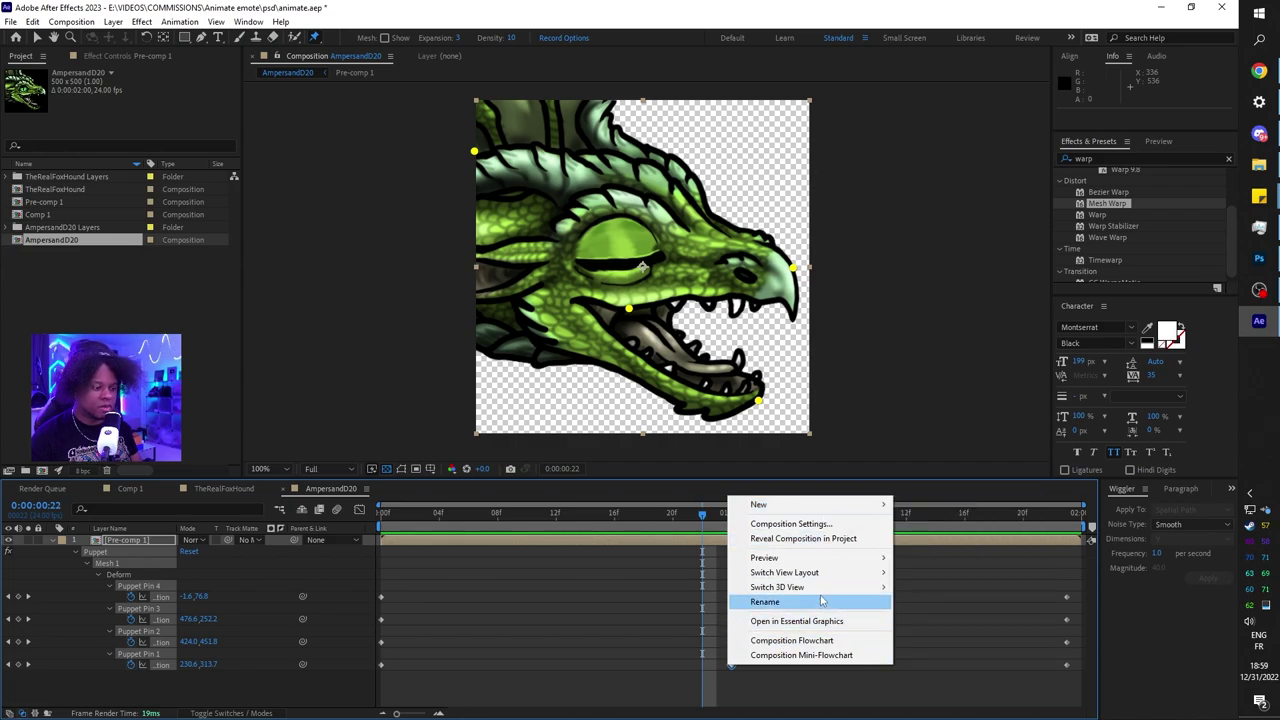
right_click(730, 664)
mouse_move(800, 655)
click(987, 568)
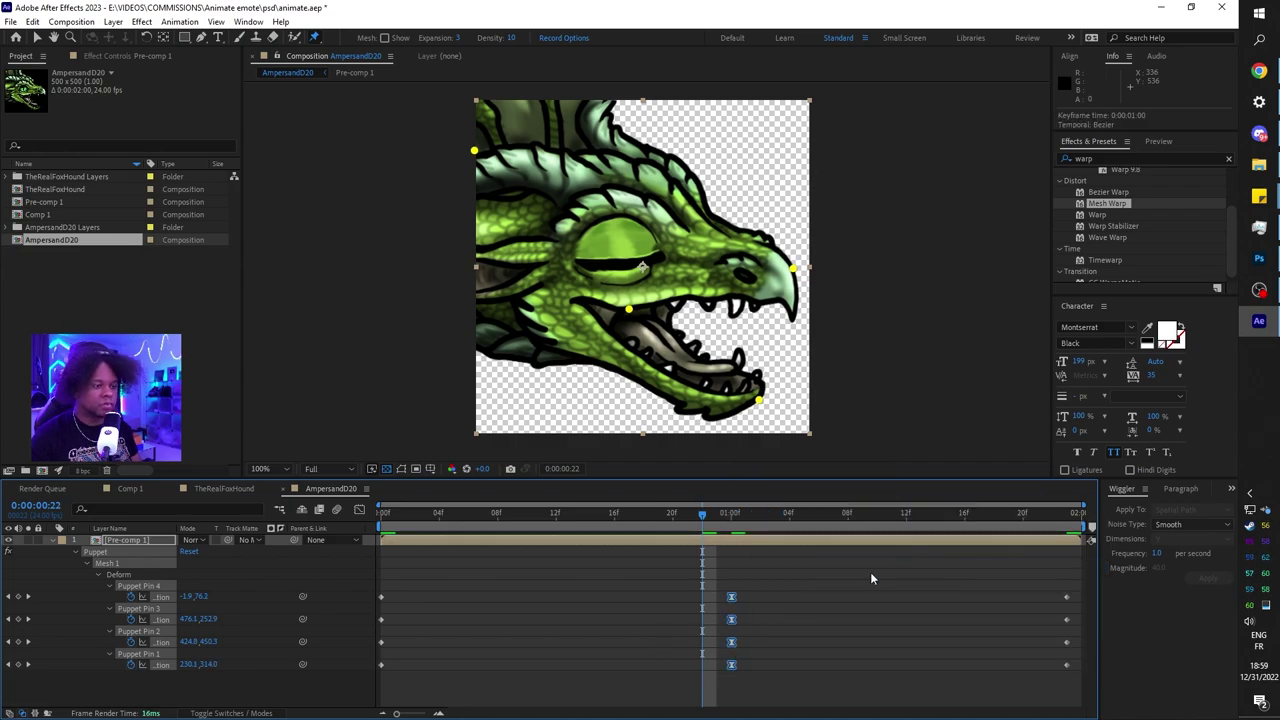
key(space)
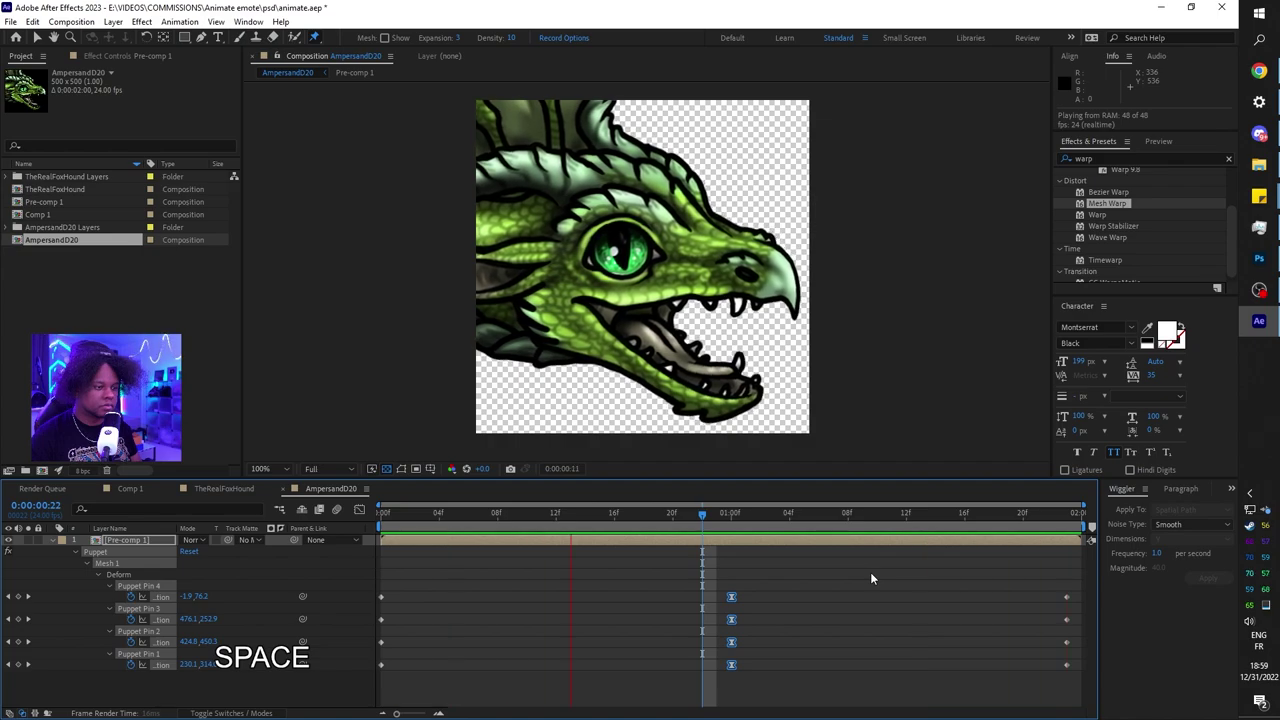
key(space)
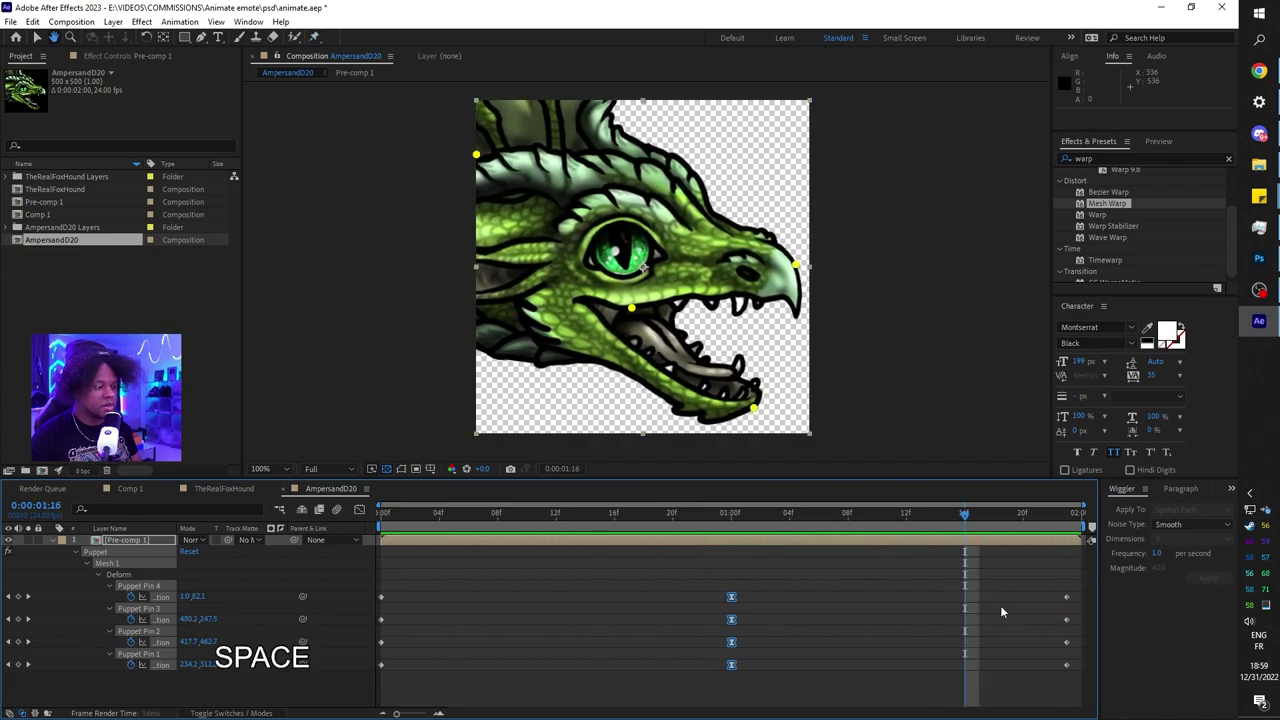
Step: Apply Easy Ease In to the last four pin keyframes and Easy Ease Out to the first four
drag(1031, 566, 1066, 672)
right_click(1066, 672)
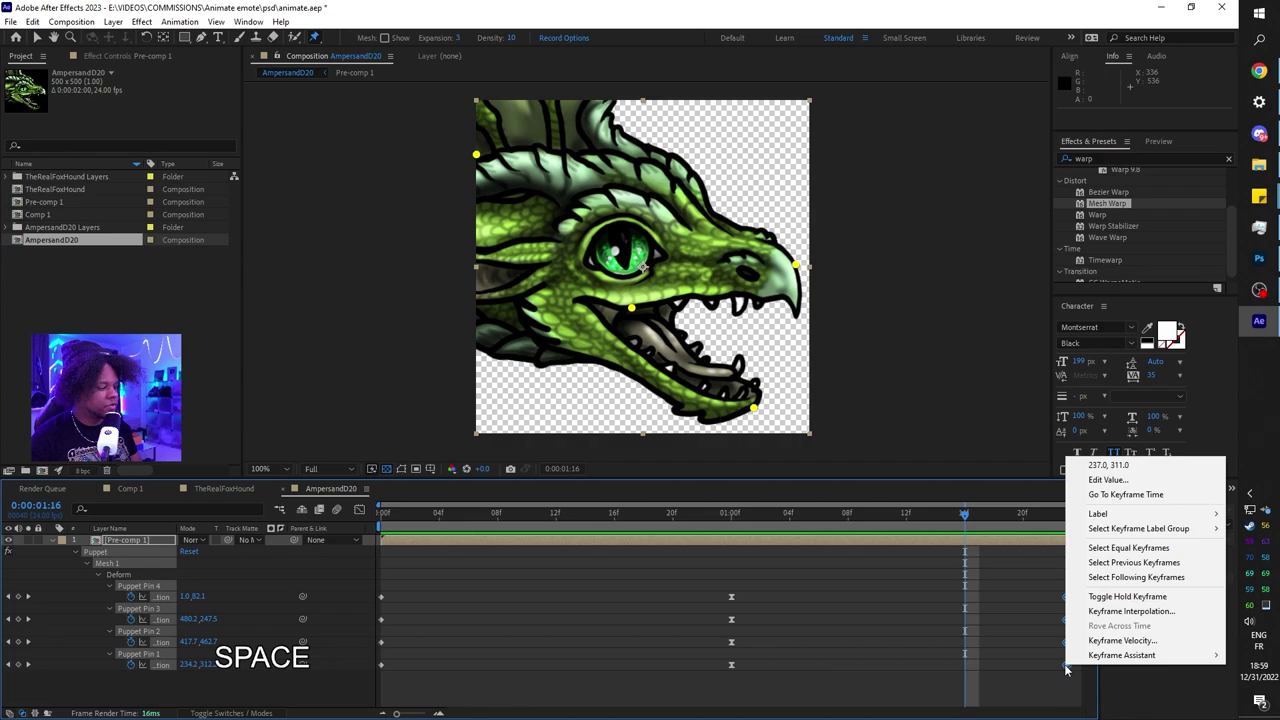
mouse_move(1100, 664)
click(900, 582)
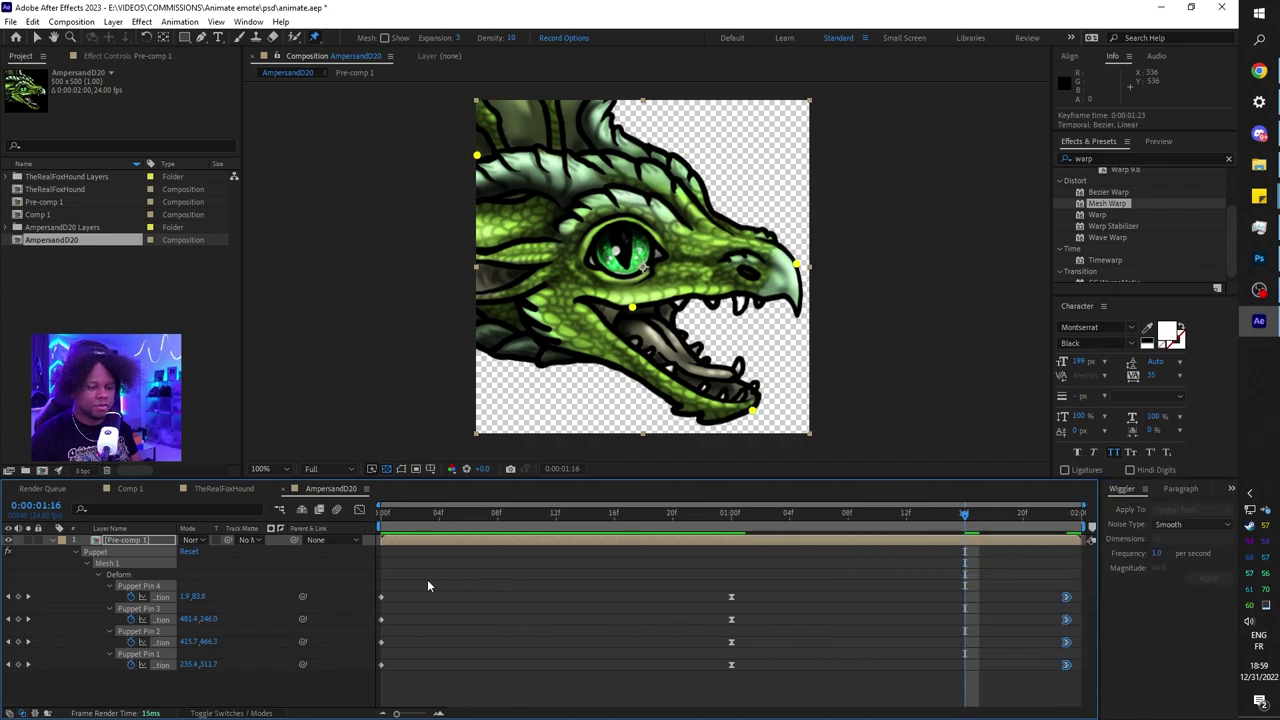
drag(429, 586, 366, 672)
right_click(381, 665)
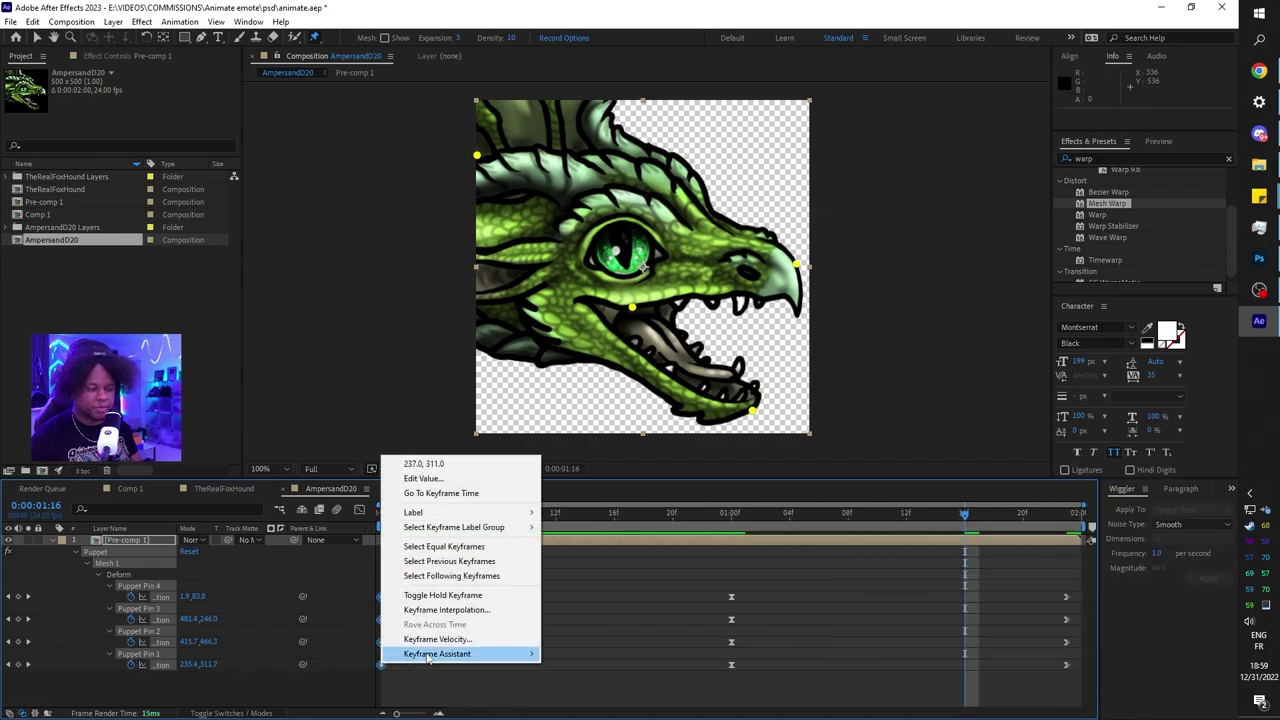
mouse_move(430, 654)
click(605, 597)
Step: Preview the eased dragon, then import Brettsloan.psd from Explorer into the Project panel
key(space)
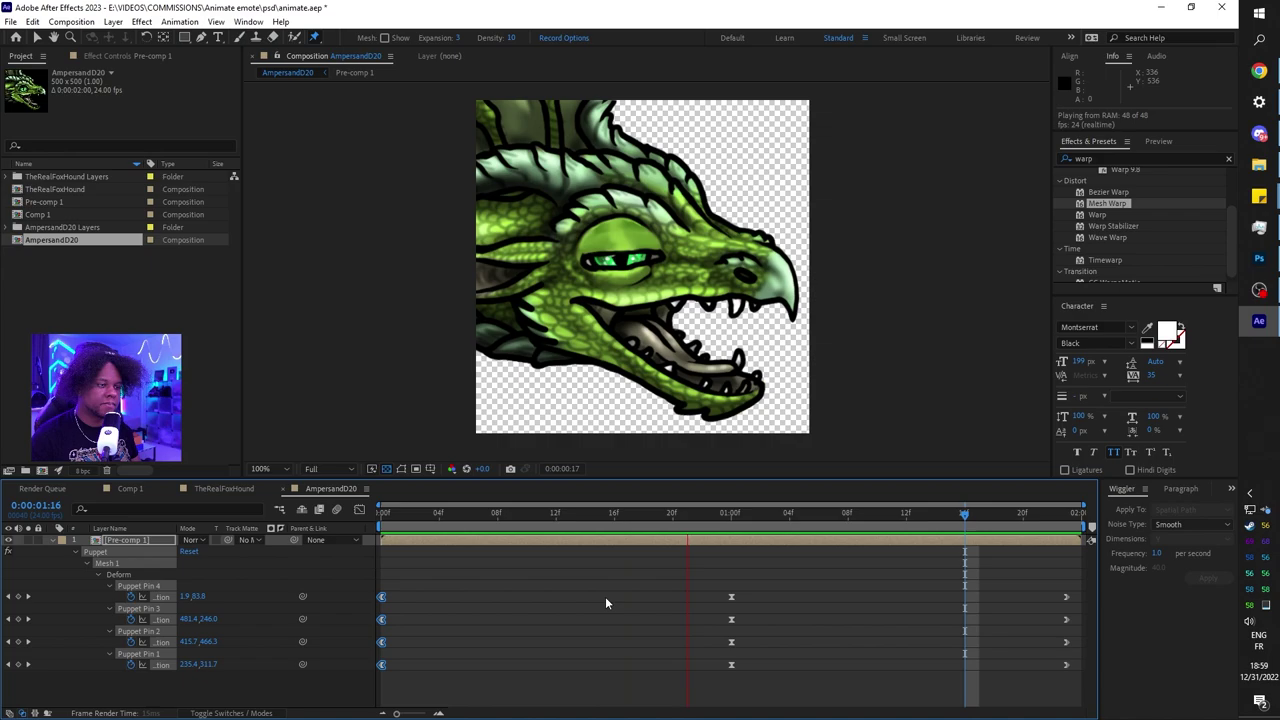
key(space)
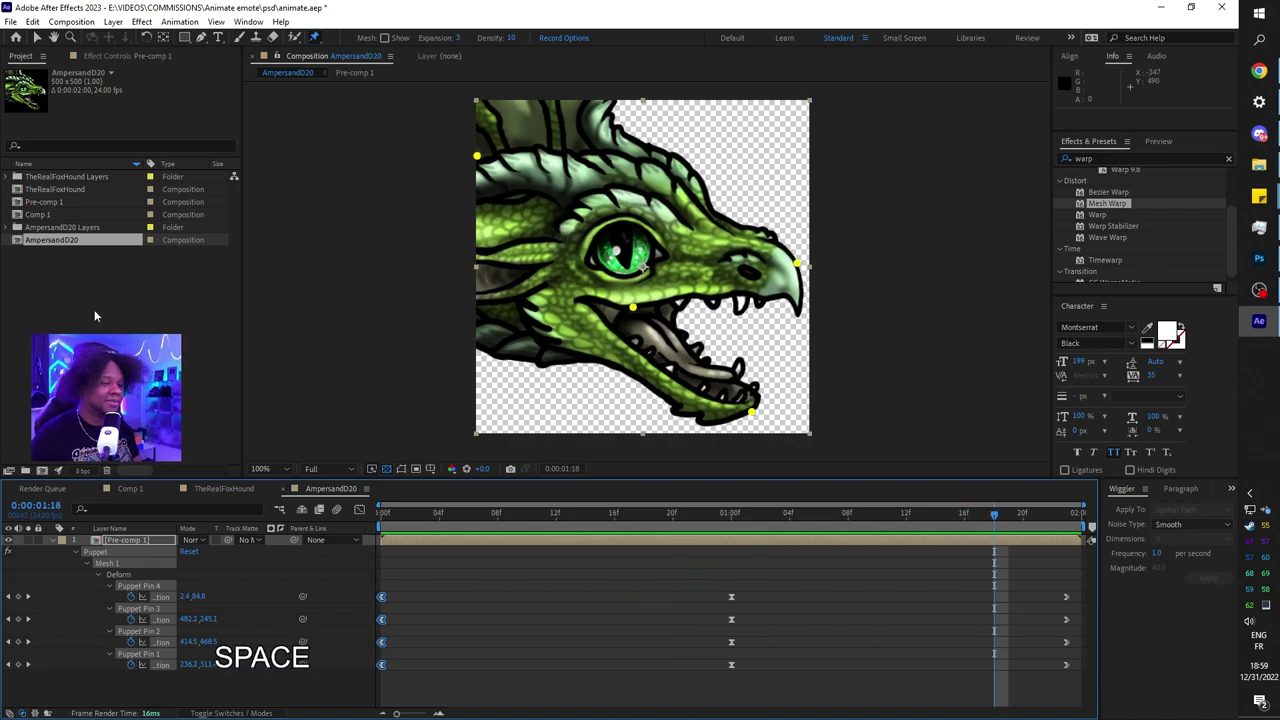
key(alt+Tab)
drag(962, 250, 141, 330)
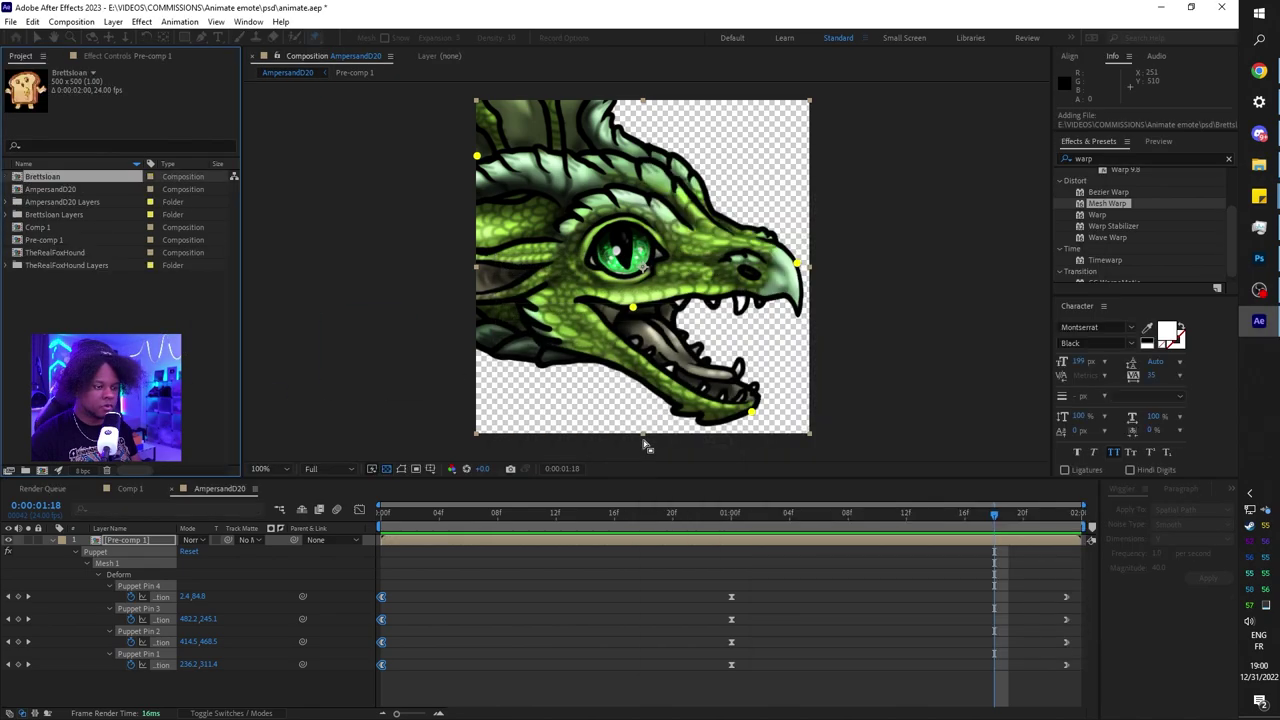
double_click(48, 241)
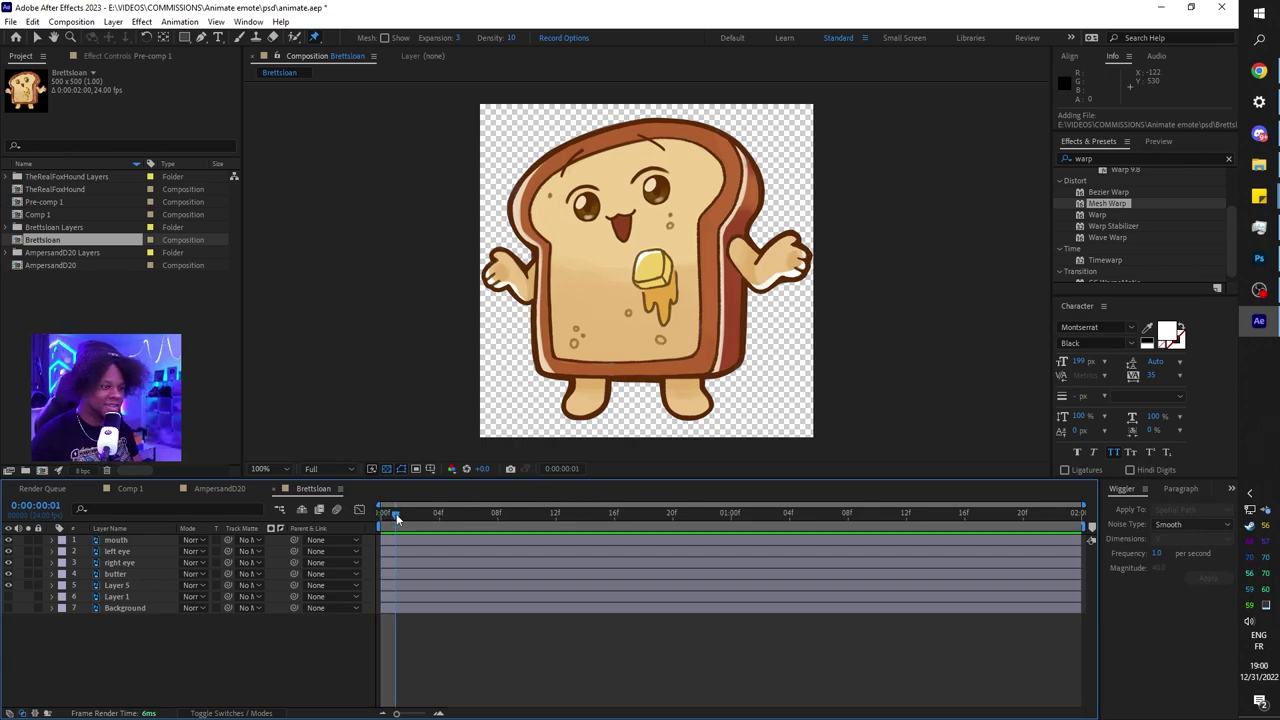
drag(387, 513, 510, 519)
click(123, 606)
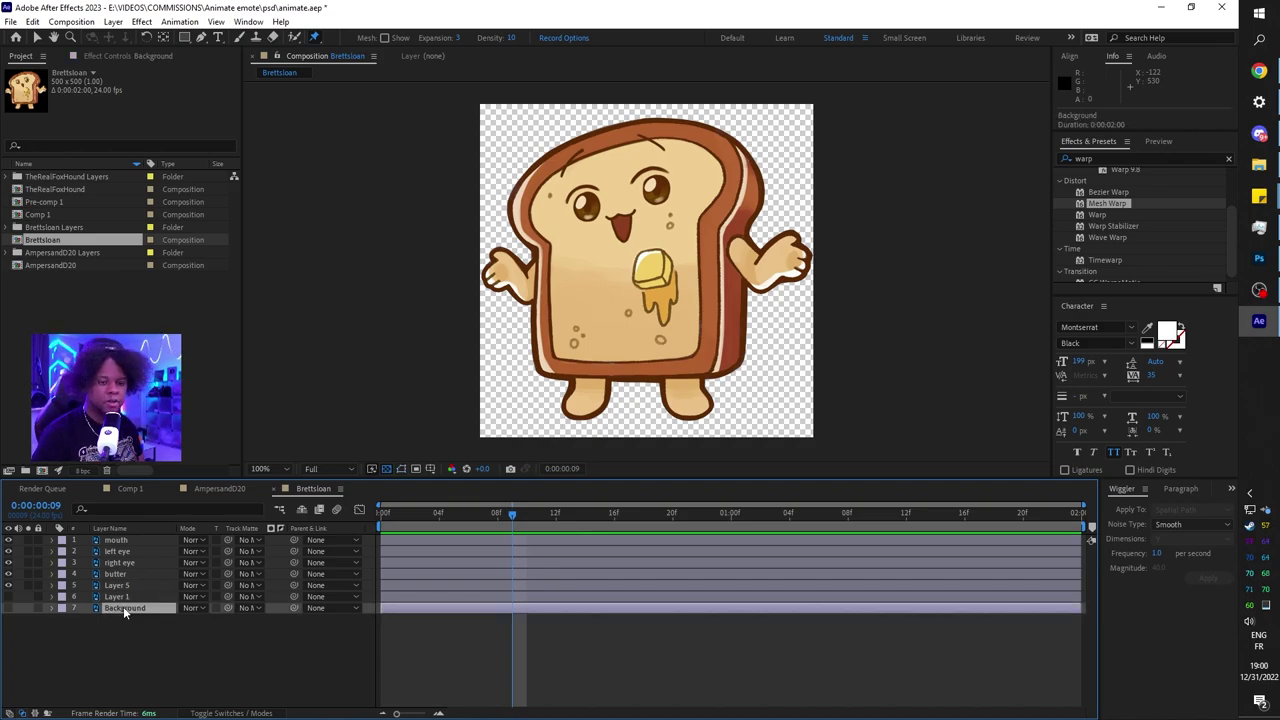
key(Delete)
key(Delete)
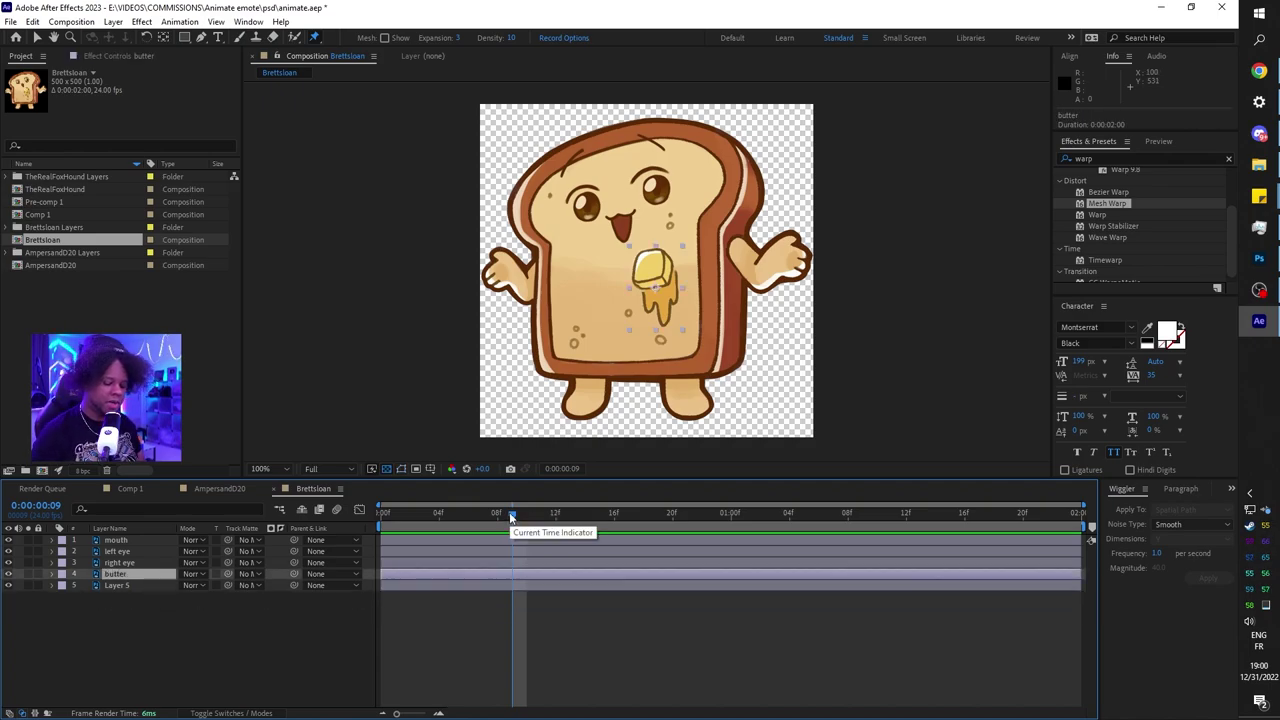
Step: Keyframe the butter's Position at start and end, apply Wiggler with magnitude 10, and preview
key(p)
drag(415, 512, 383, 512)
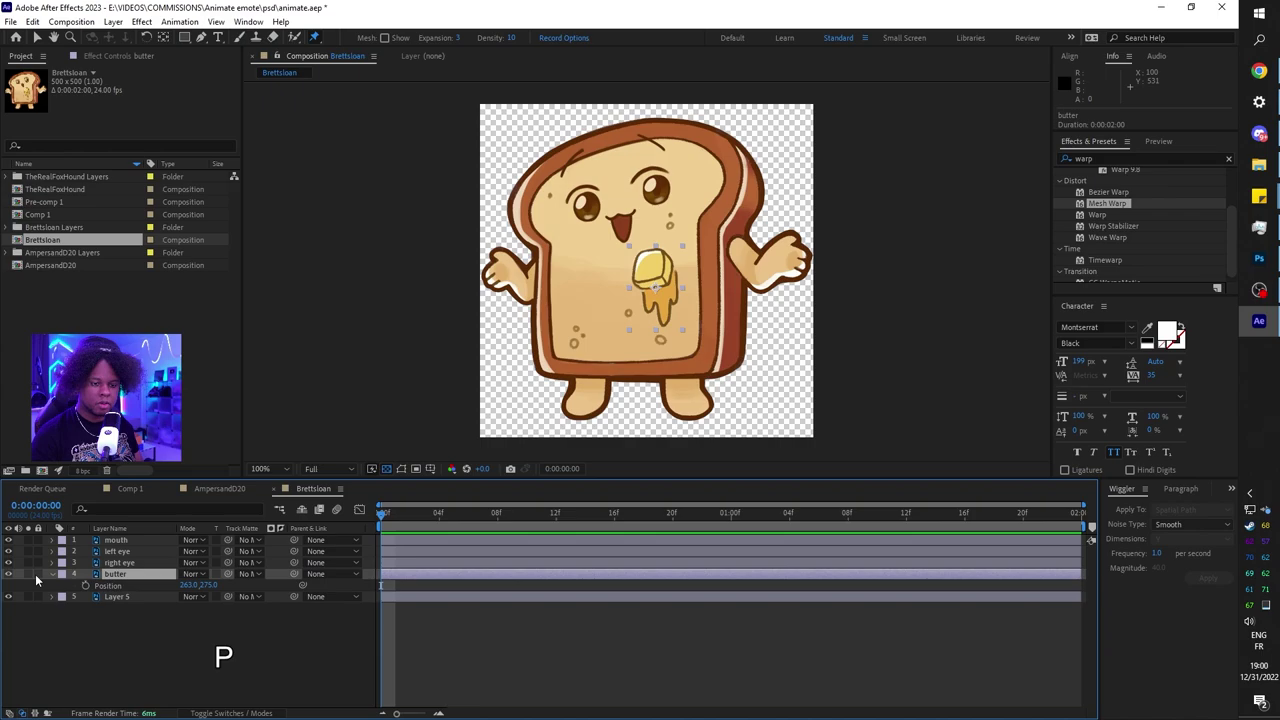
click(86, 585)
mouse_move(1072, 502)
mouse_down()
mouse_move(1037, 510)
mouse_move(1068, 510)
mouse_up()
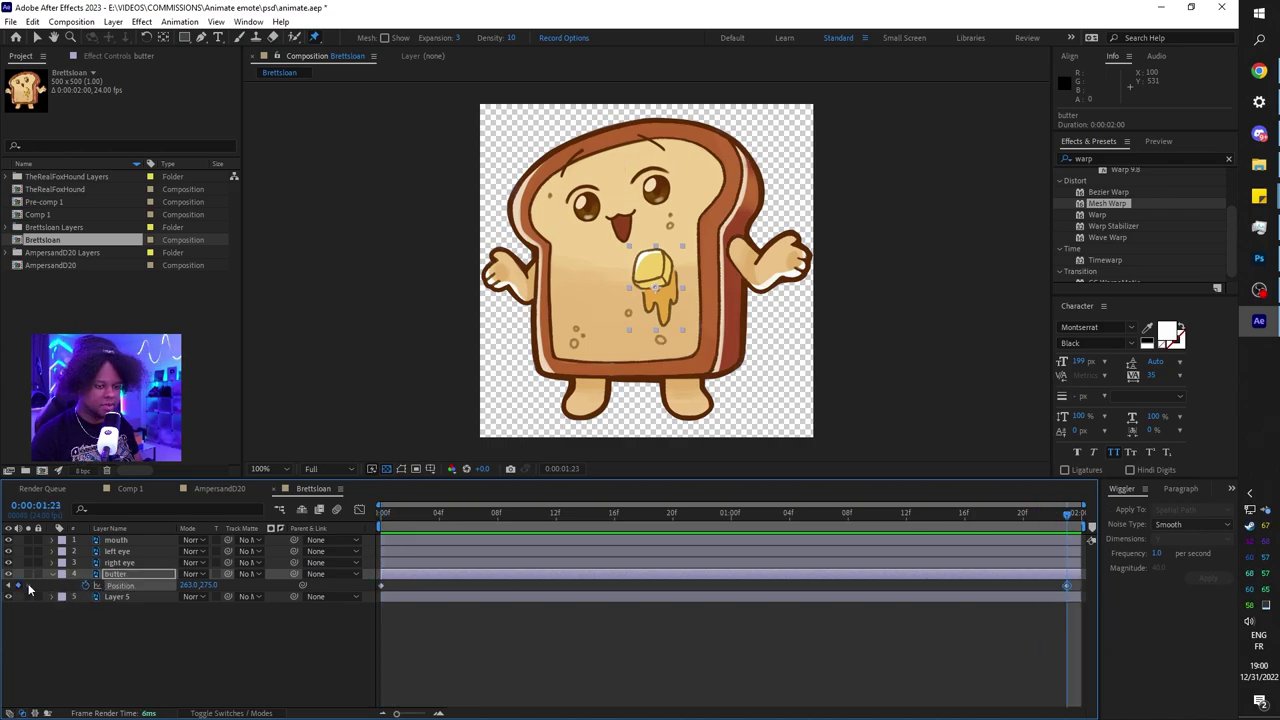
shift+click(381, 585)
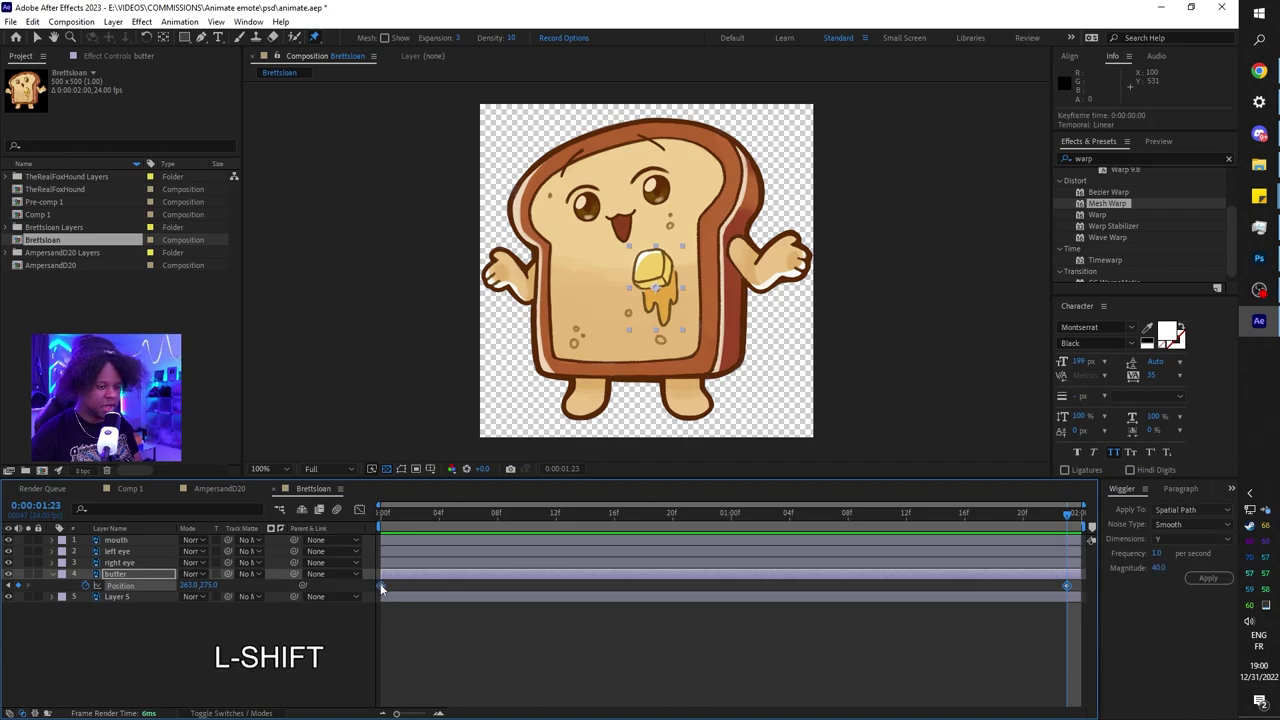
click(1163, 564)
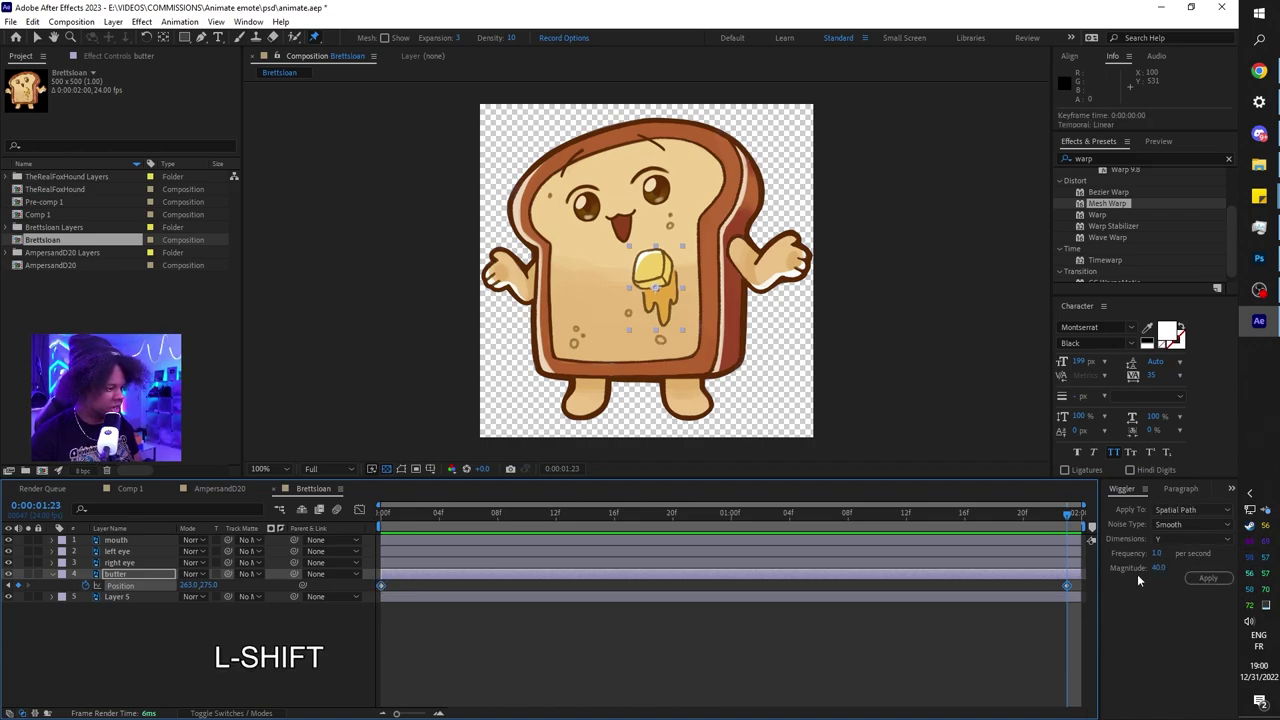
click(1206, 580)
key(space)
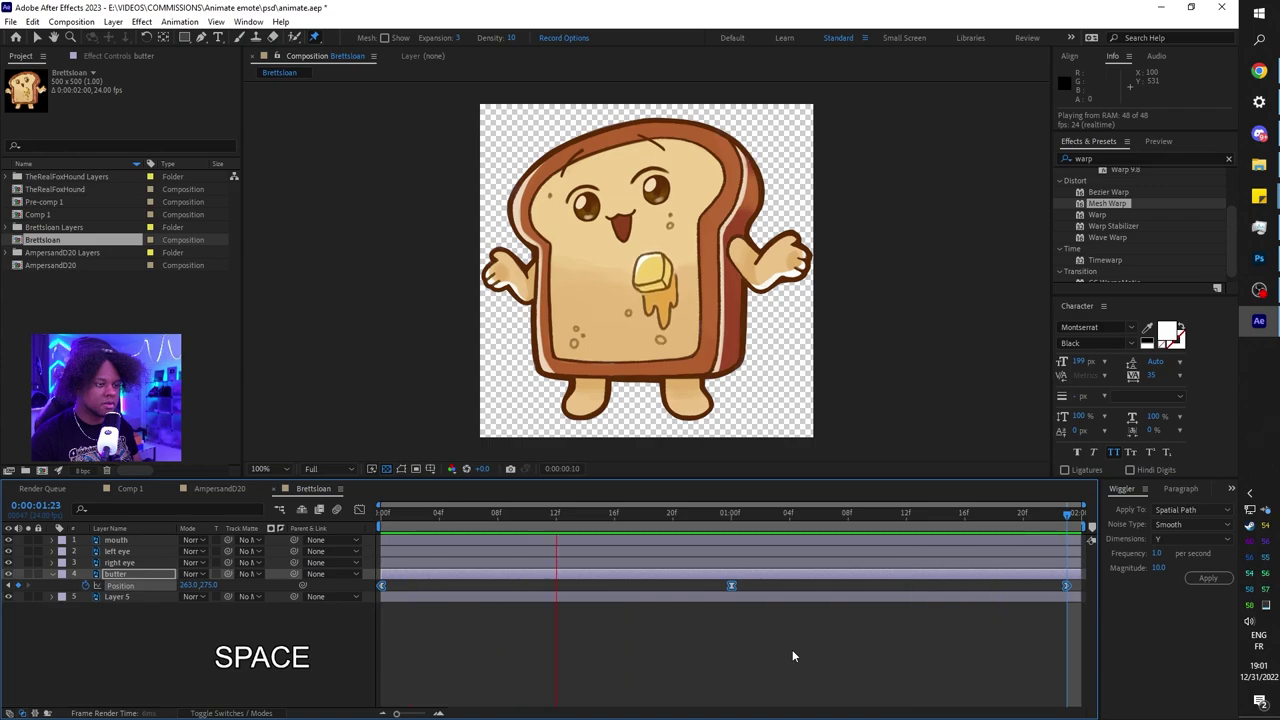
key(space)
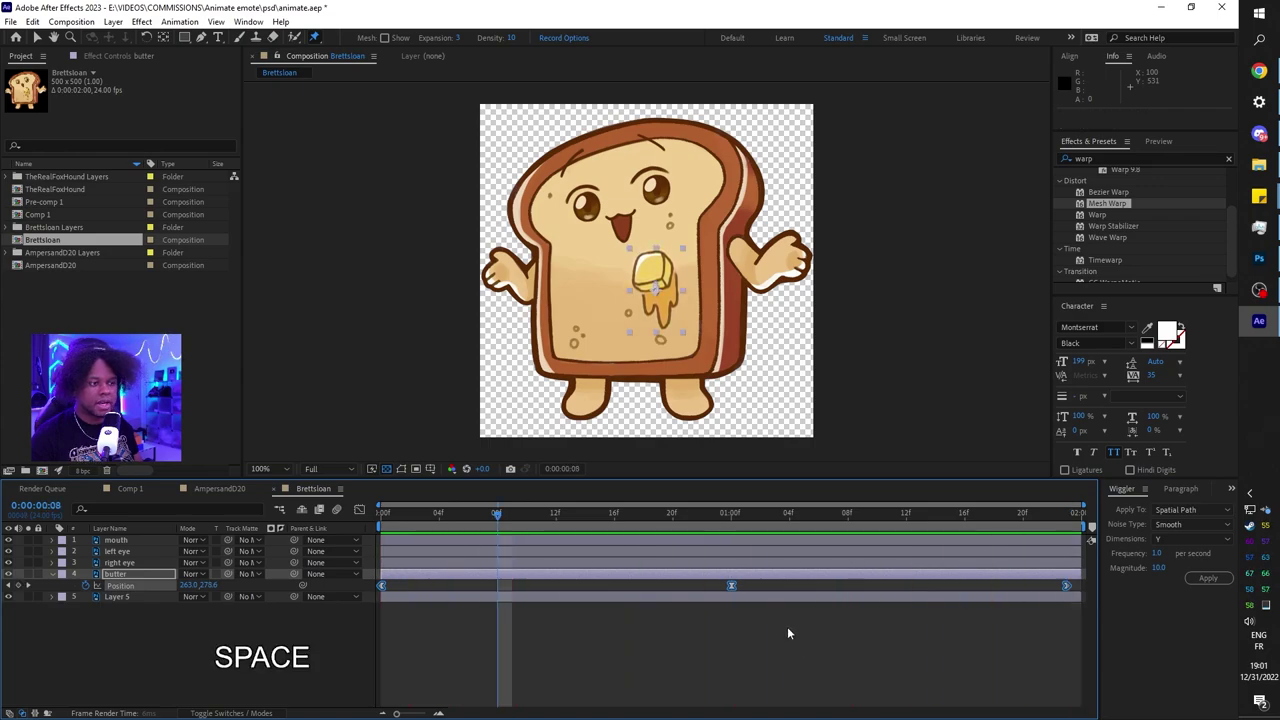
Step: Add a Scale keyframe to the toast's right eye at the start of the timeline
click(127, 563)
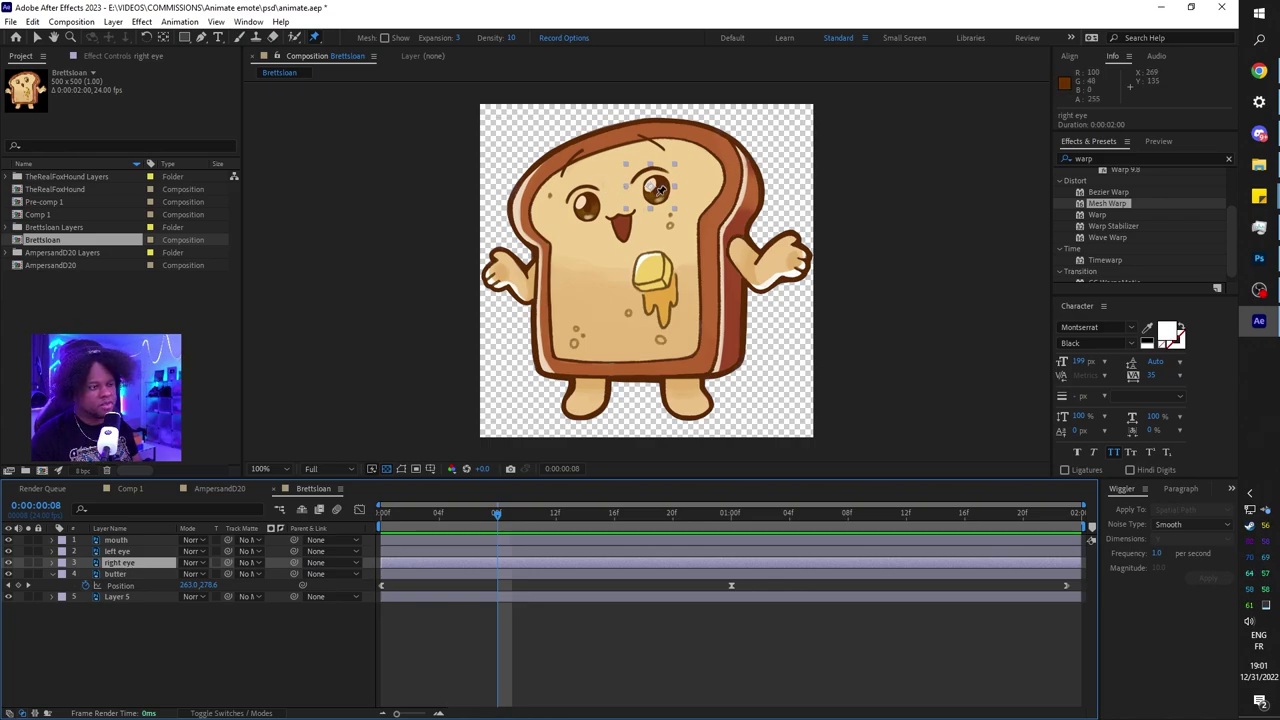
drag(458, 507, 381, 520)
key(s)
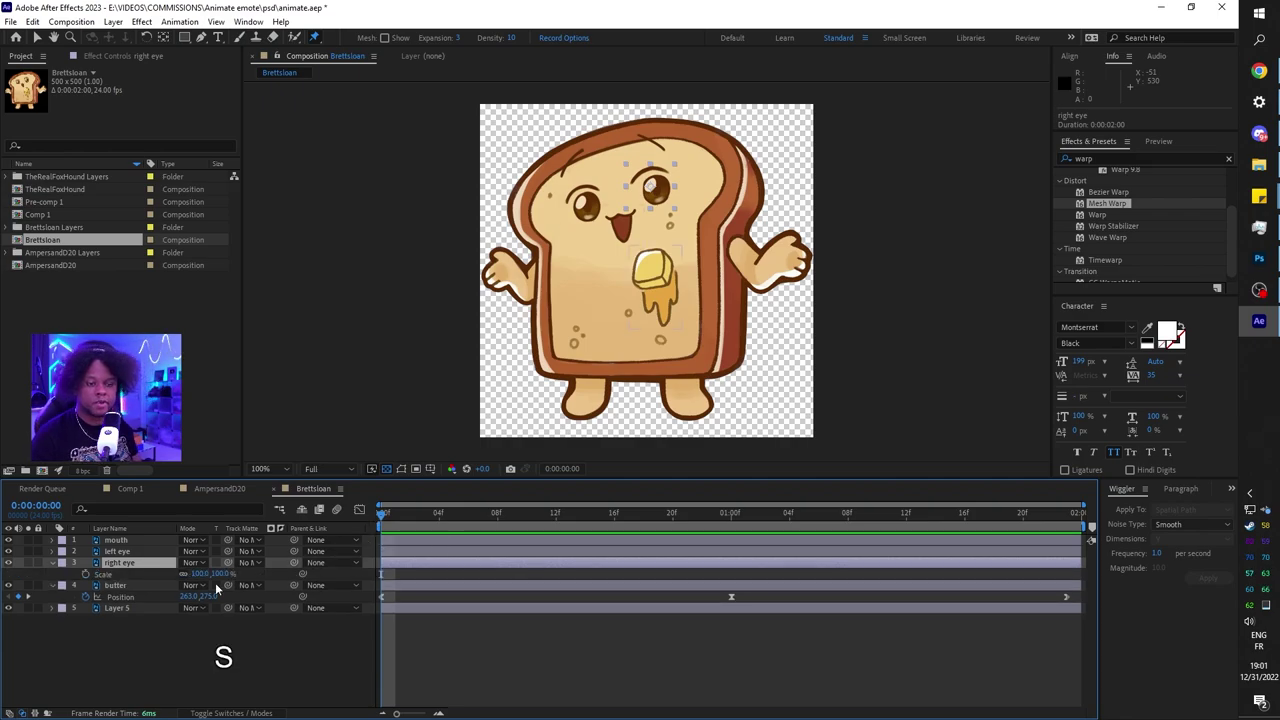
click(85, 574)
scroll(615, 205, up, 4)
key(space)
drag(212, 574, 227, 580)
key(ctrl+z)
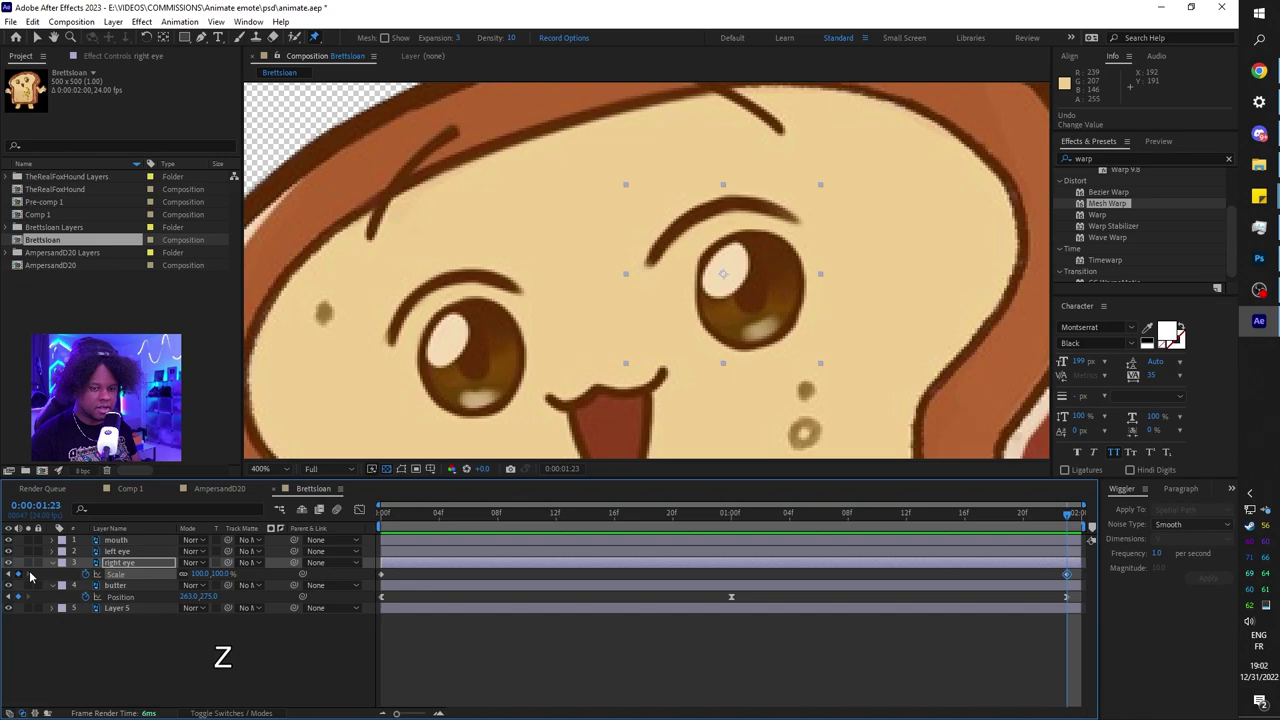
Step: Enlarge the right eye's Scale at the one-second mark and scrub back to check it
drag(760, 516, 731, 516)
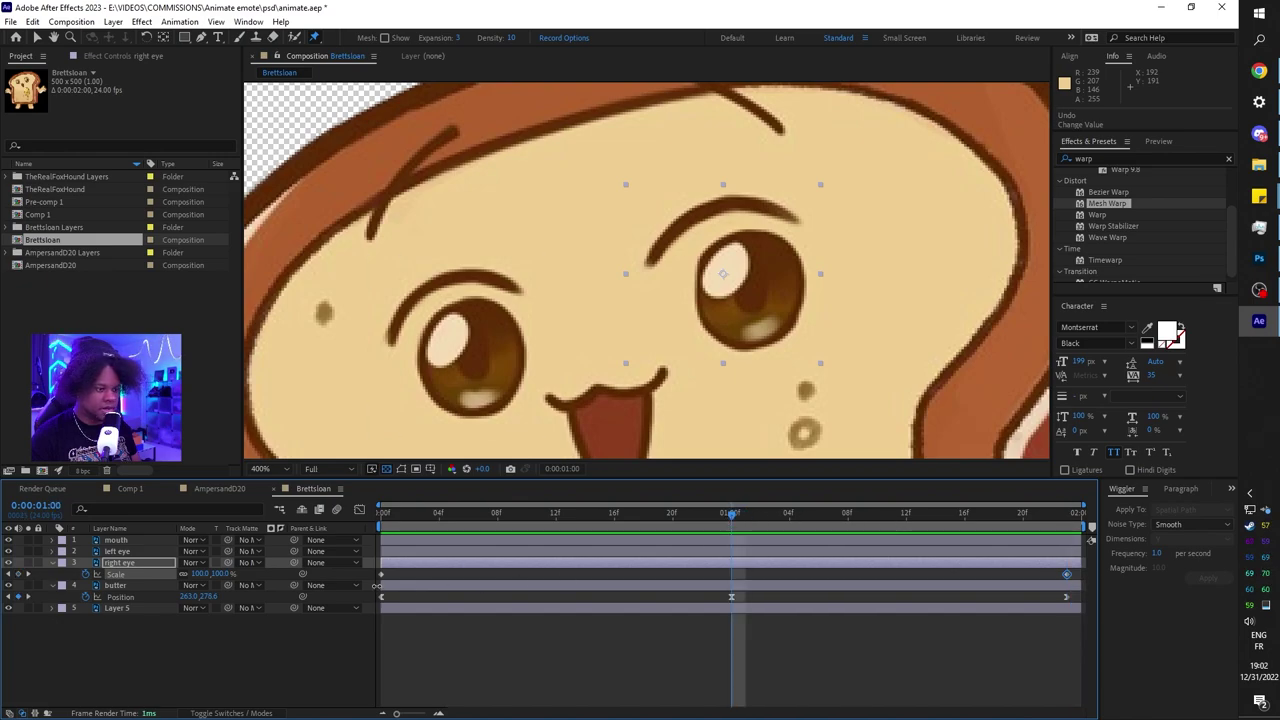
drag(200, 574, 210, 576)
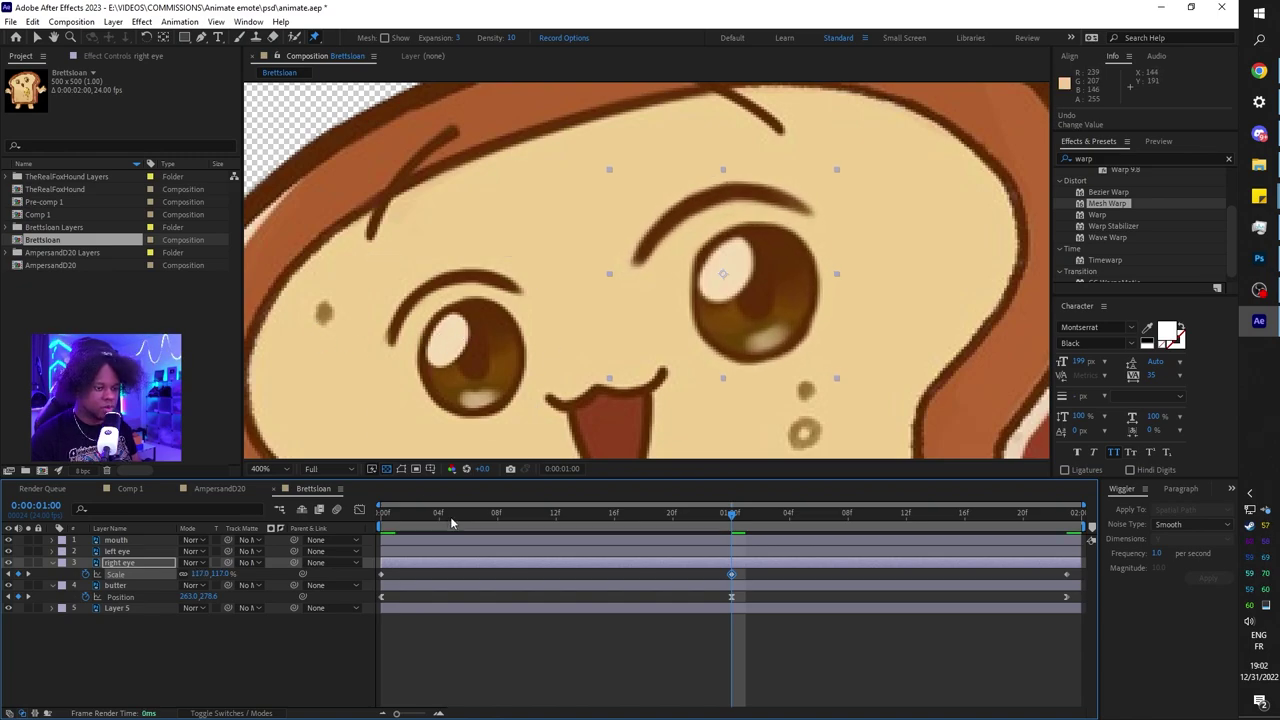
click(629, 517)
drag(629, 517, 381, 514)
key(ctrl+z)
Step: Parent the left eye to the right eye and the mouth to the left eye
click(125, 552)
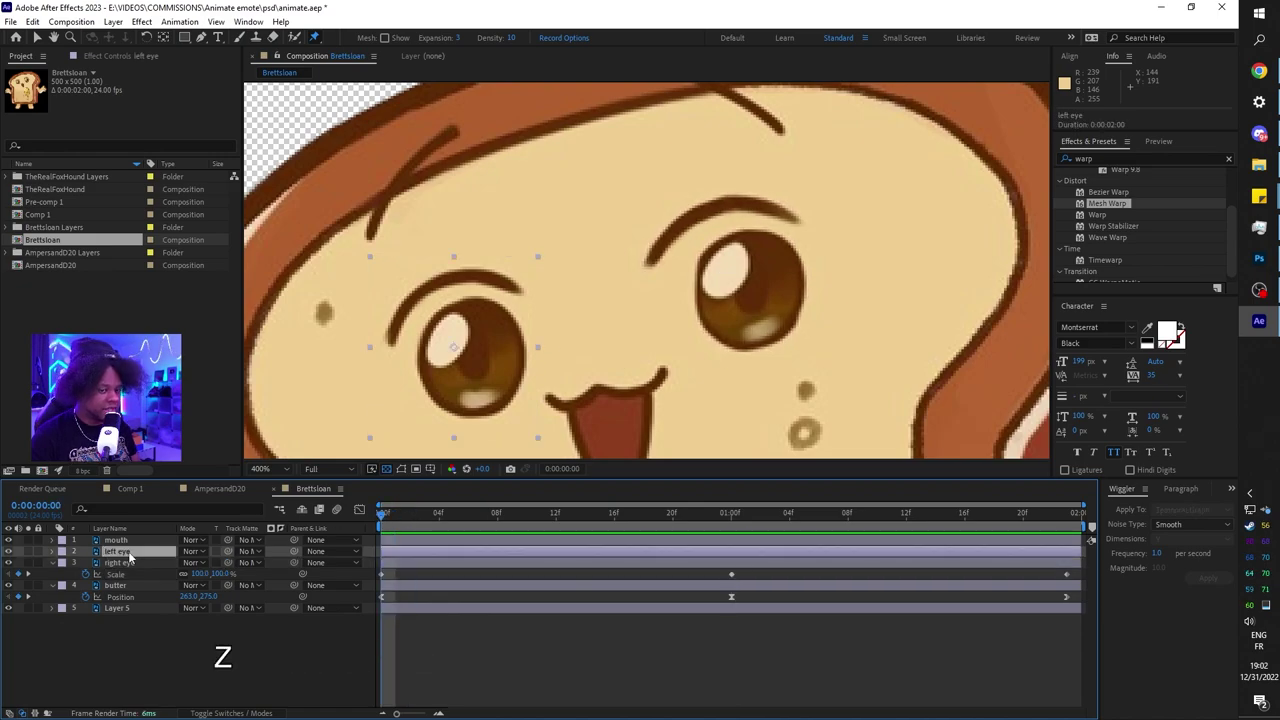
drag(293, 557, 117, 565)
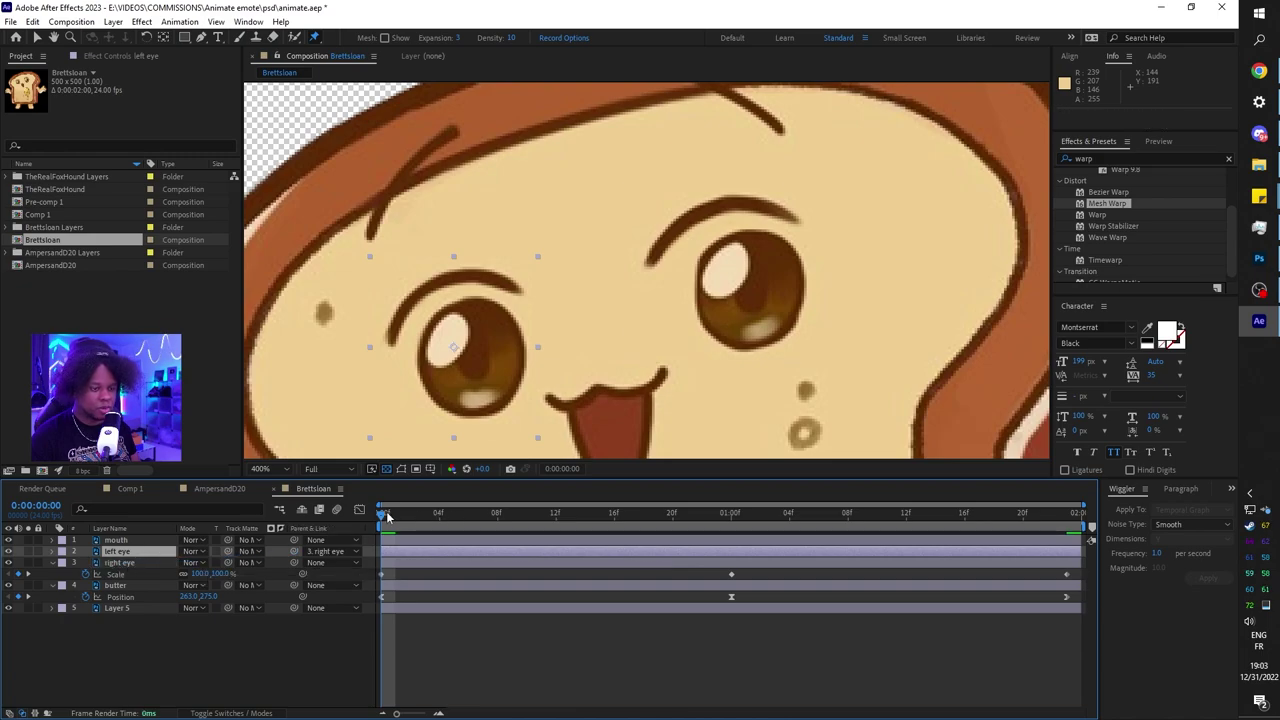
drag(388, 515, 527, 516)
scroll(557, 278, down, 6)
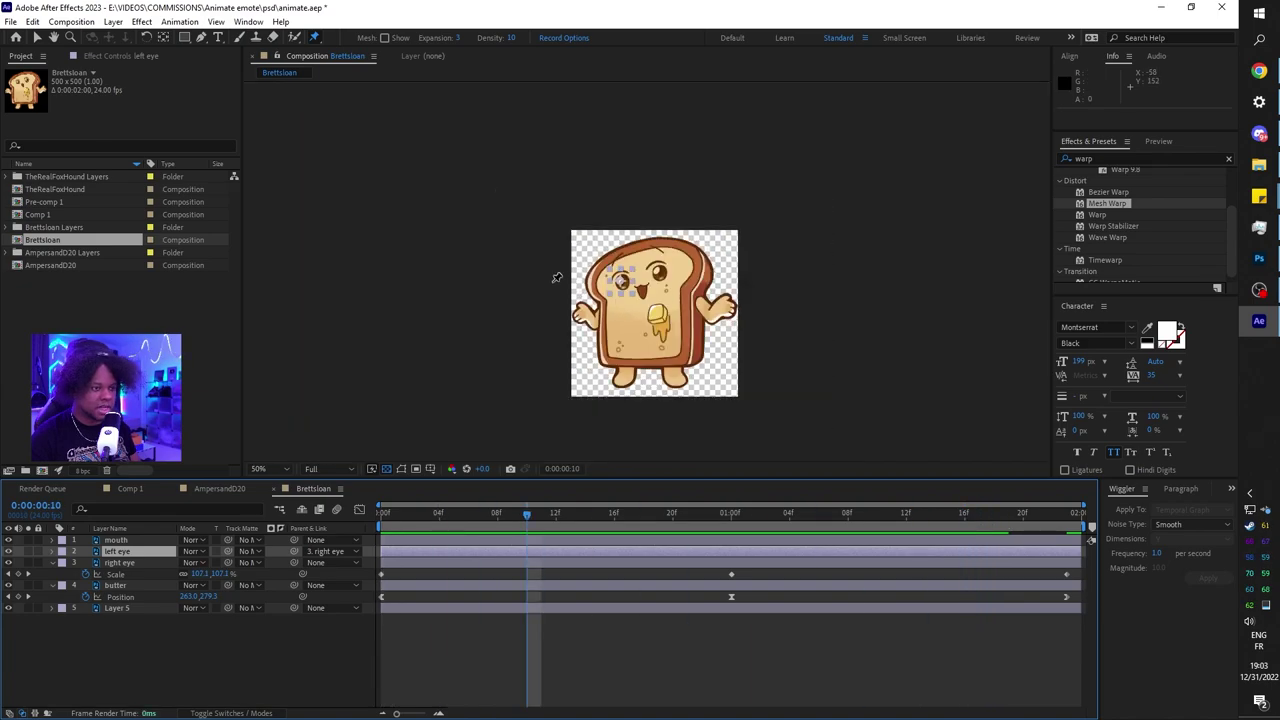
key(space)
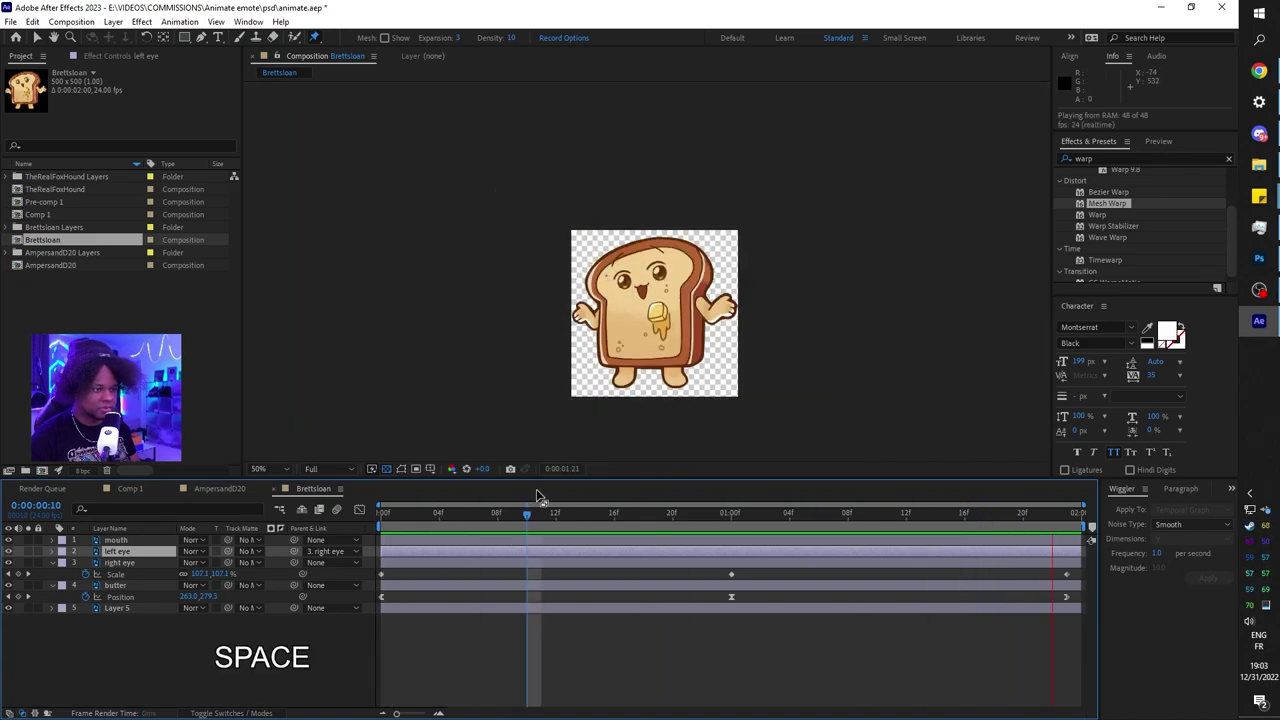
drag(411, 516, 381, 516)
click(118, 540)
drag(294, 540, 129, 553)
Step: Place two puppet pins on the toast's mouth, one at the top and one at the bottom tip
key(space)
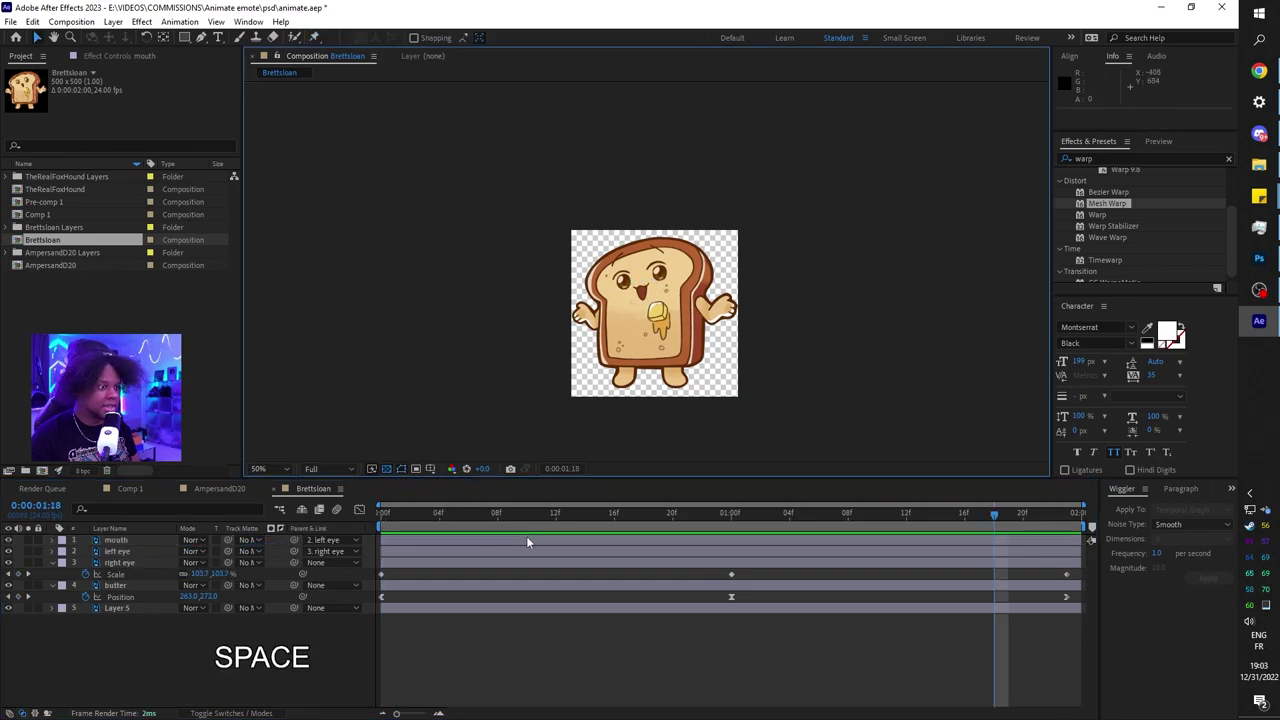
click(115, 541)
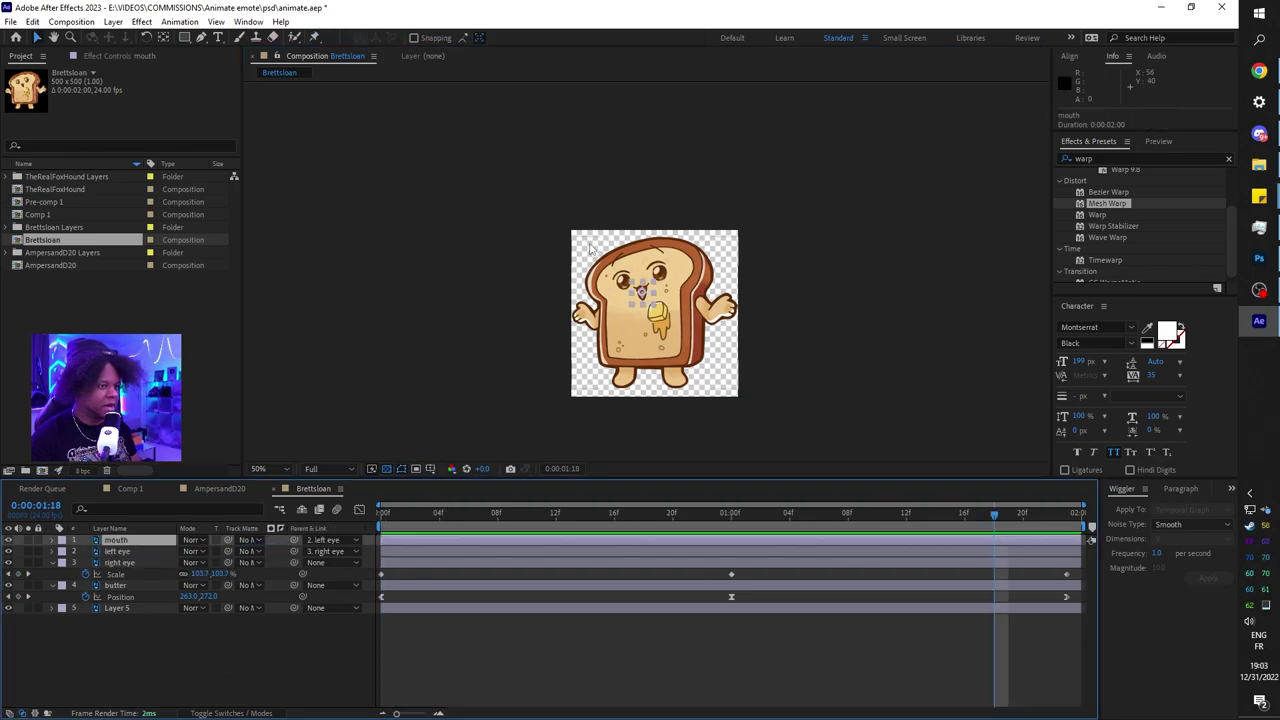
scroll(558, 248, up, 6)
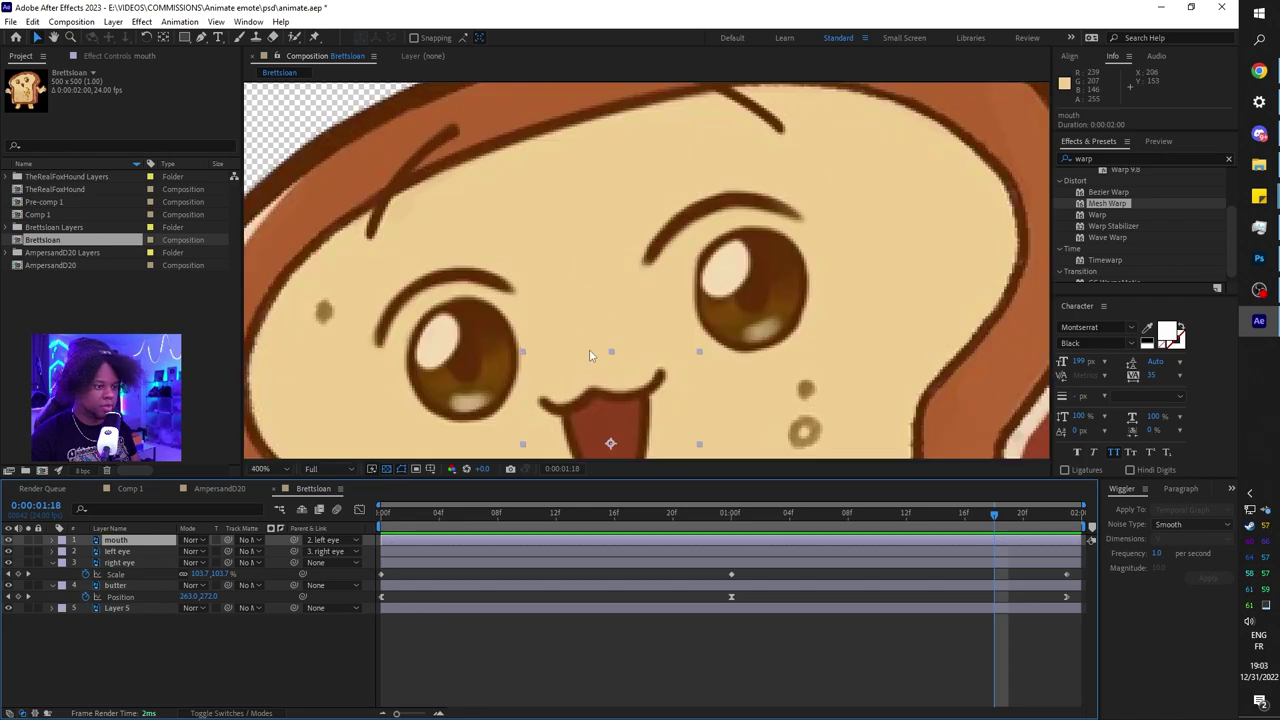
drag(594, 351, 600, 183)
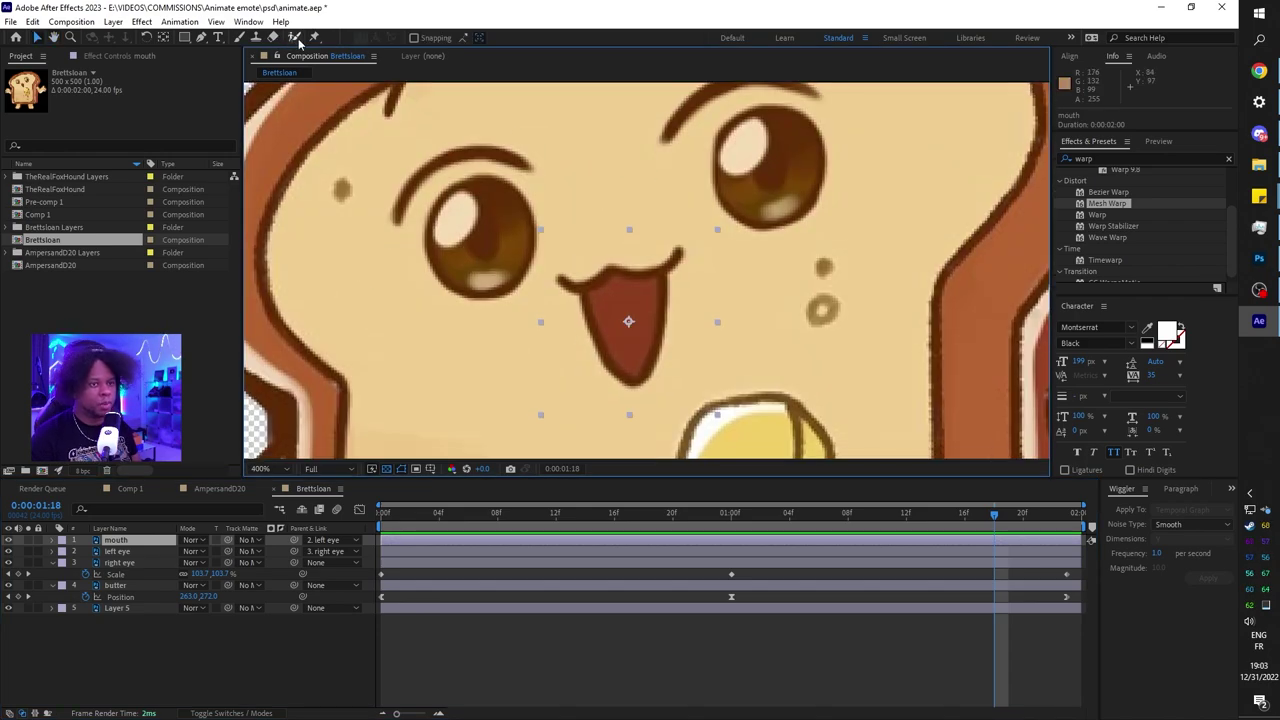
click(313, 37)
click(614, 270)
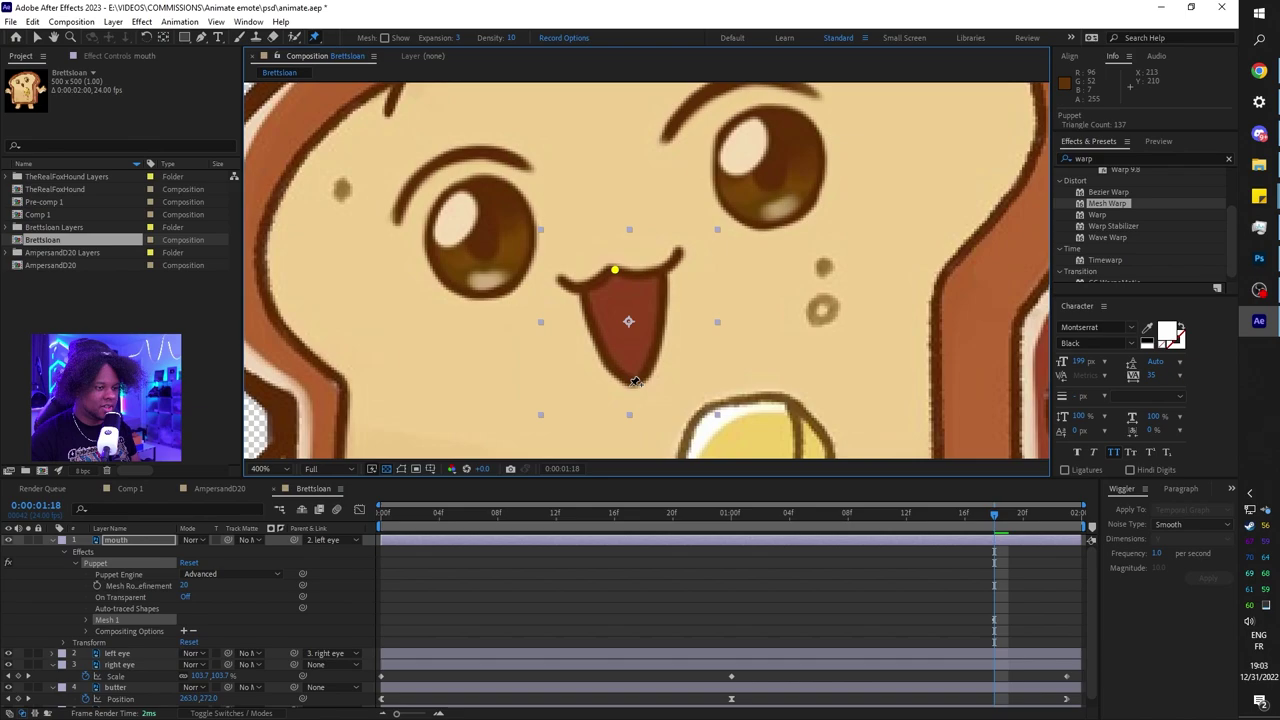
click(638, 382)
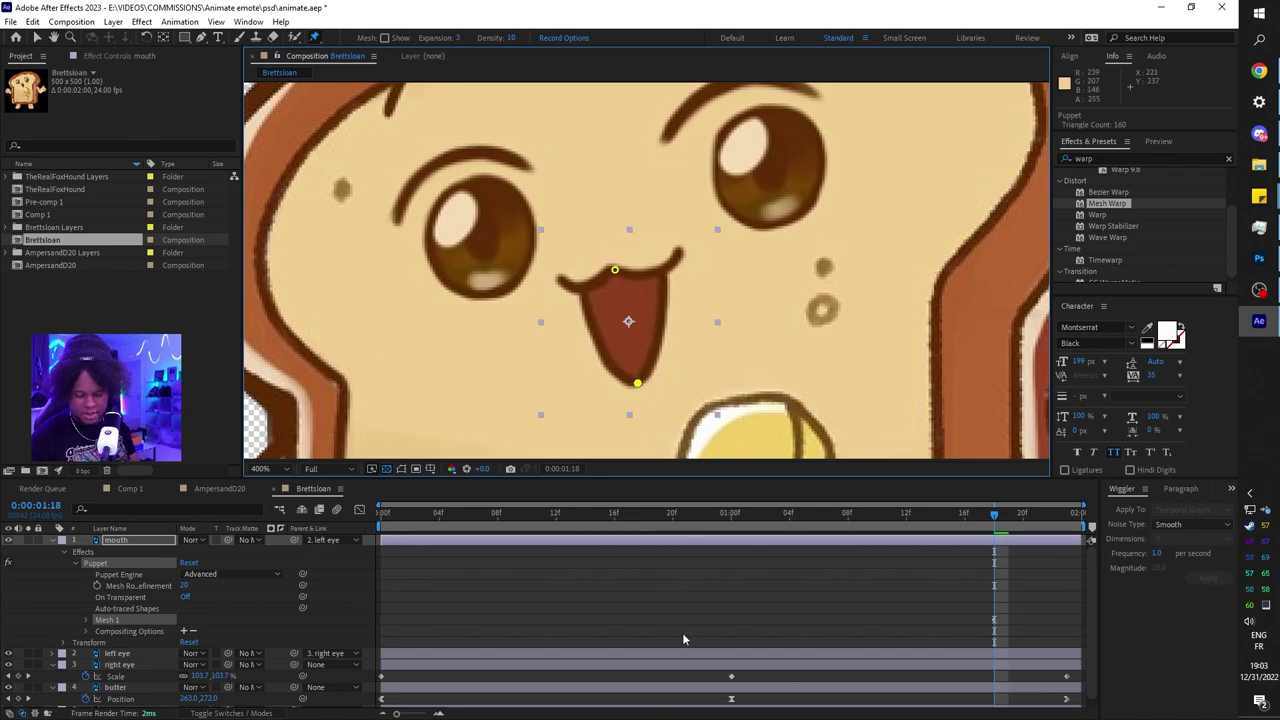
Step: Keyframe the mouth pins at 0, stretch the bottom tip down at 1:00, and copy the starting shape to the end
key(u)
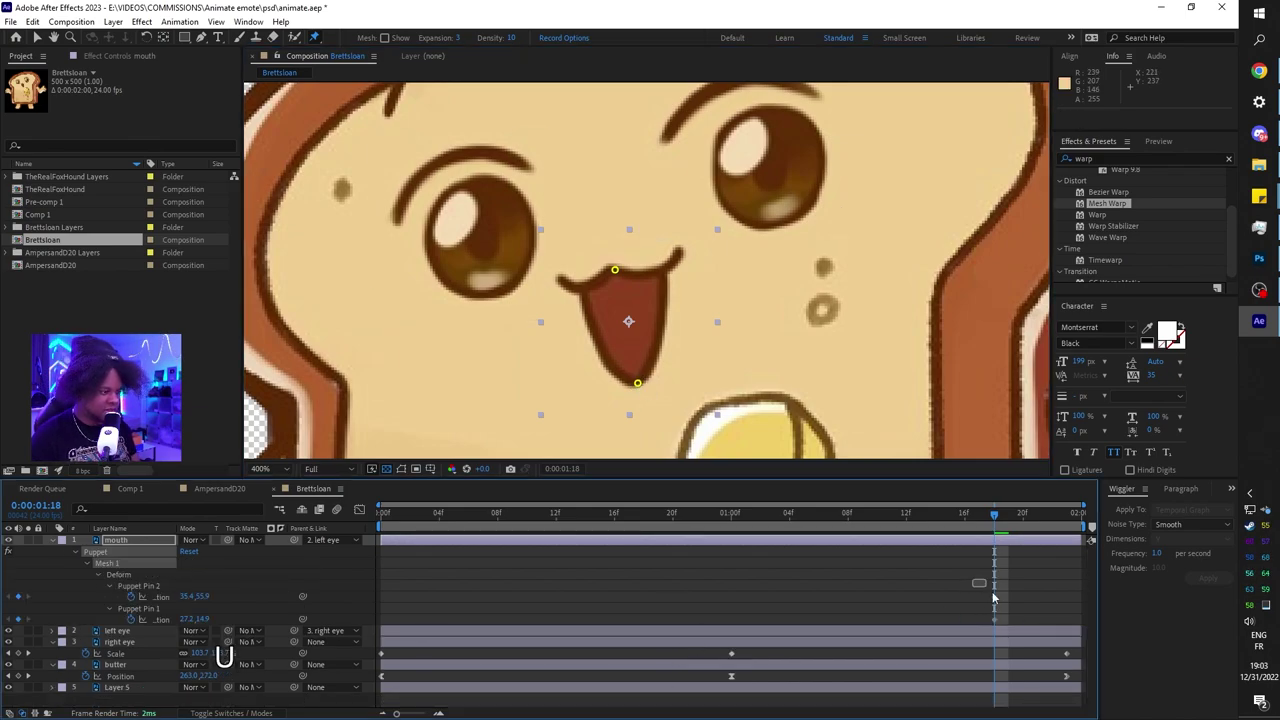
drag(972, 578, 384, 624)
key(j)
drag(628, 409, 632, 450)
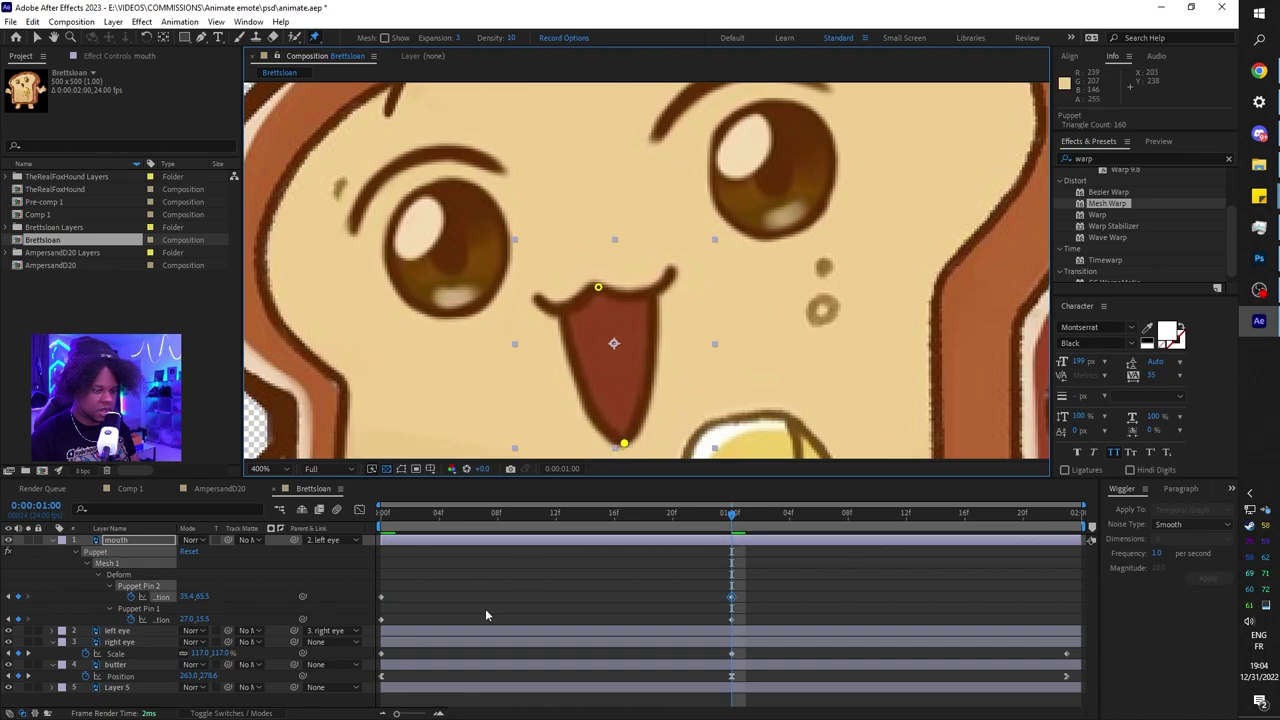
drag(422, 590, 381, 625)
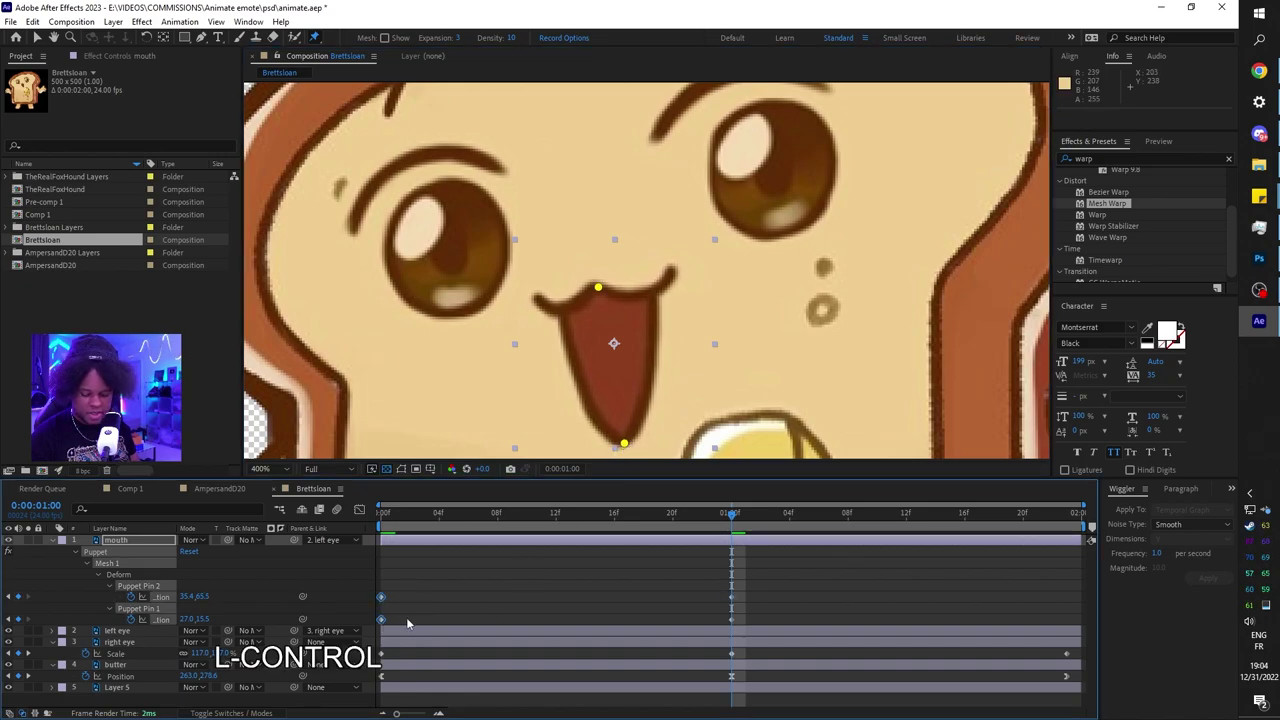
key(ctrl+c)
key(End)
key(ctrl+v)
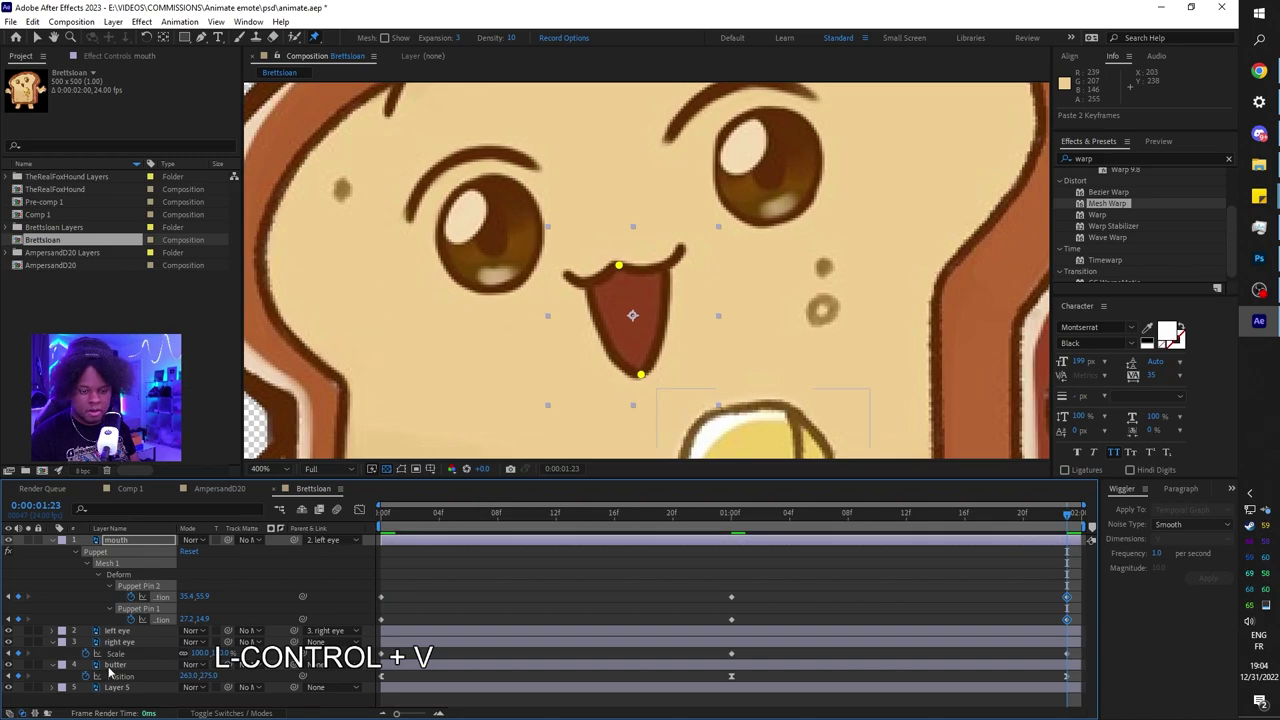
Step: Set the right eye's Scale to 100 at the one-second mark
key(comma)
key(comma)
key(v)
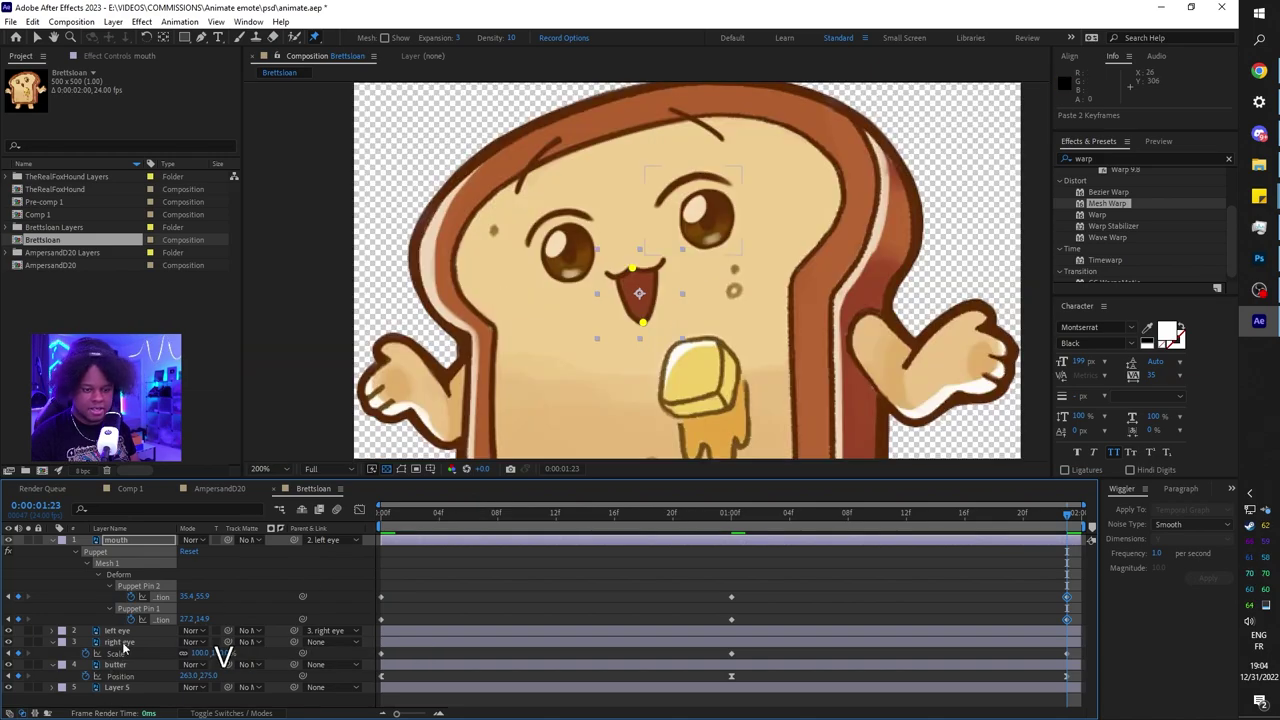
click(121, 644)
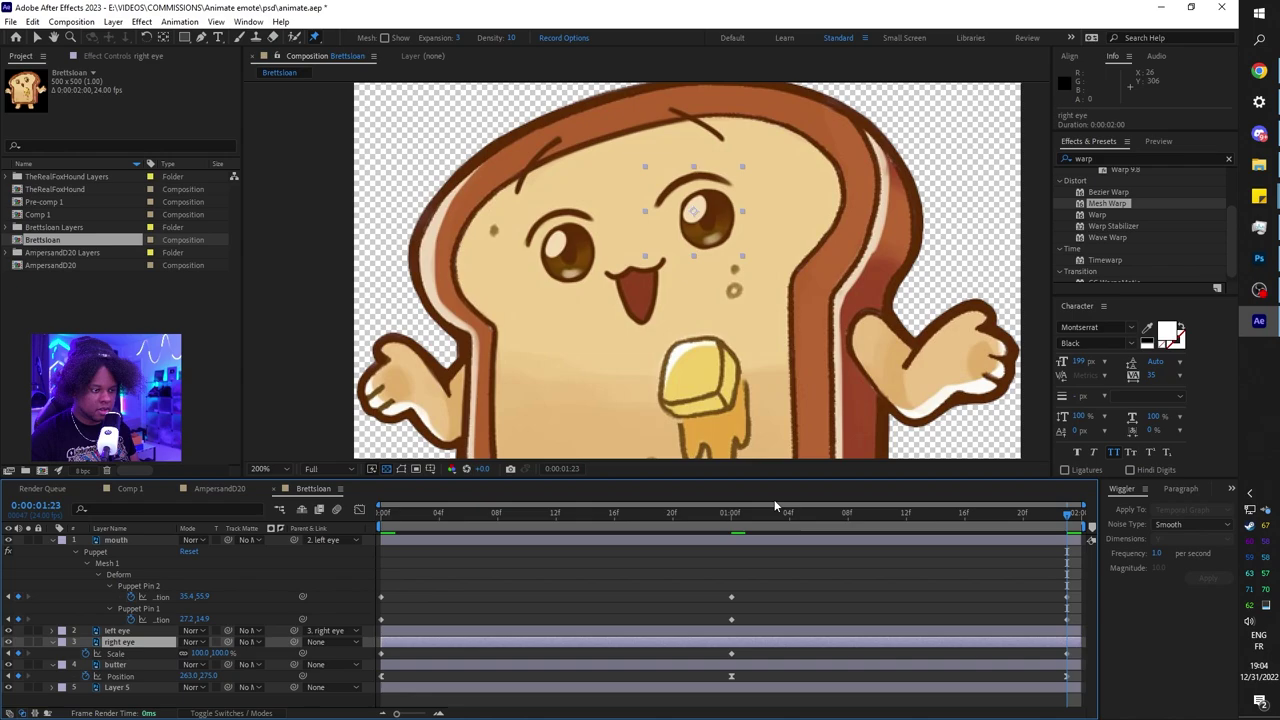
click(733, 514)
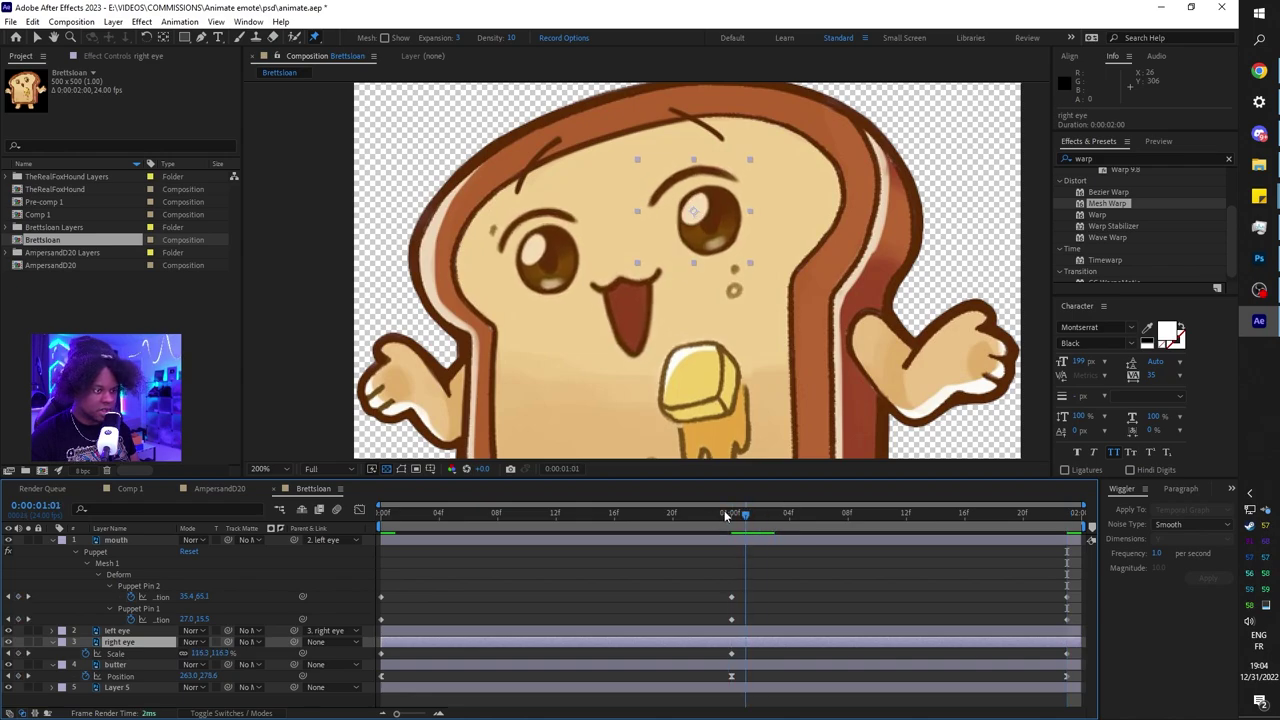
key(ctrl+v)
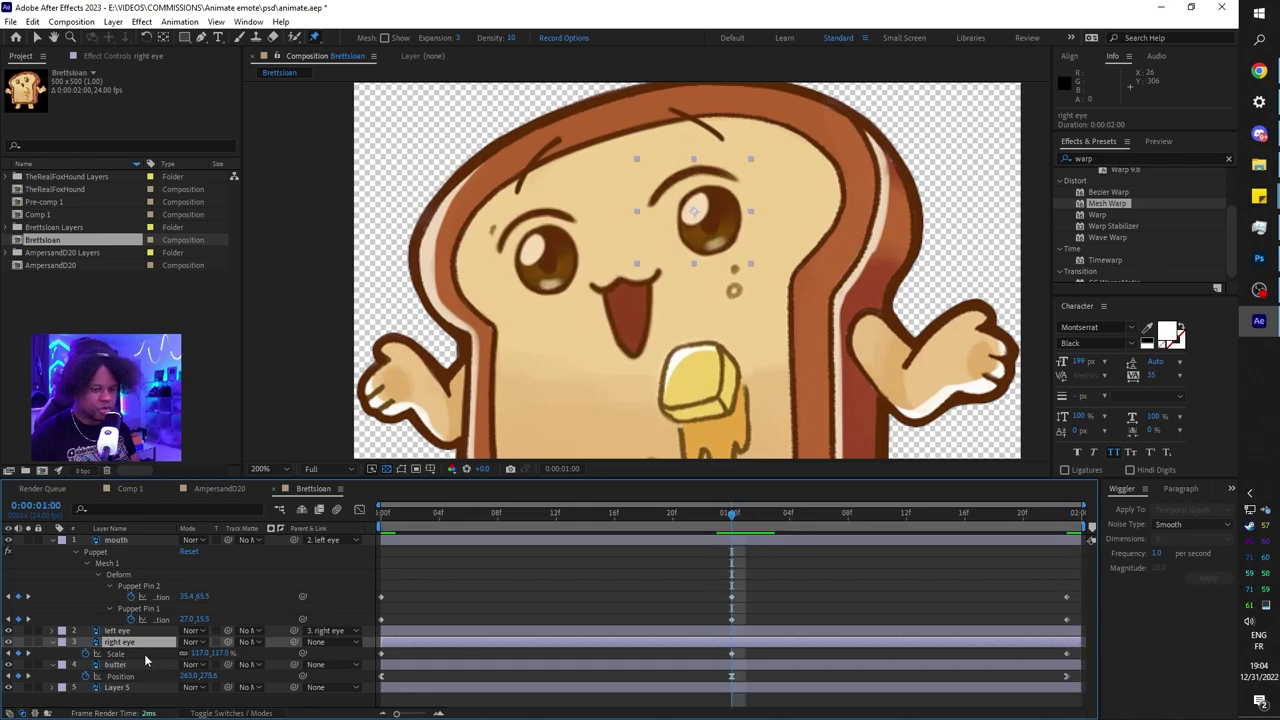
click(200, 654)
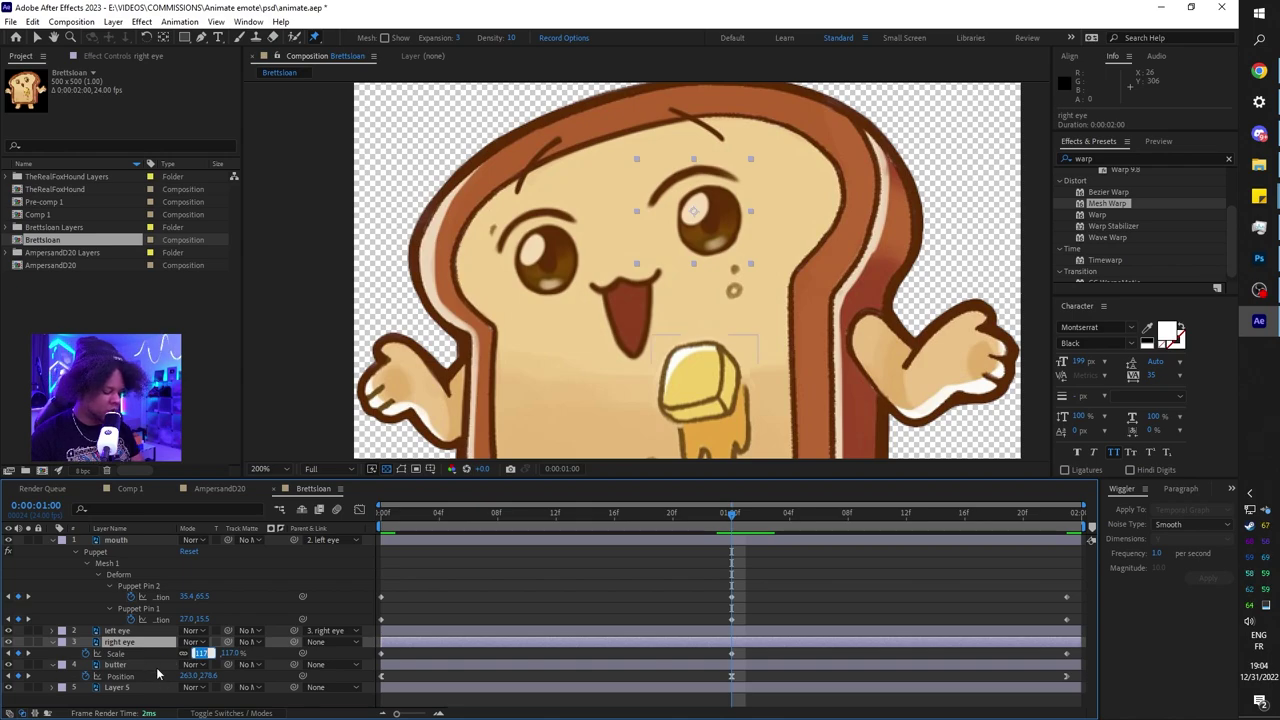
text(100)
key(Return)
Step: Apply Easy Ease (F9) to the mouth's 1:00 pin keyframes and the right eye's Scale keyframe
drag(712, 588, 752, 624)
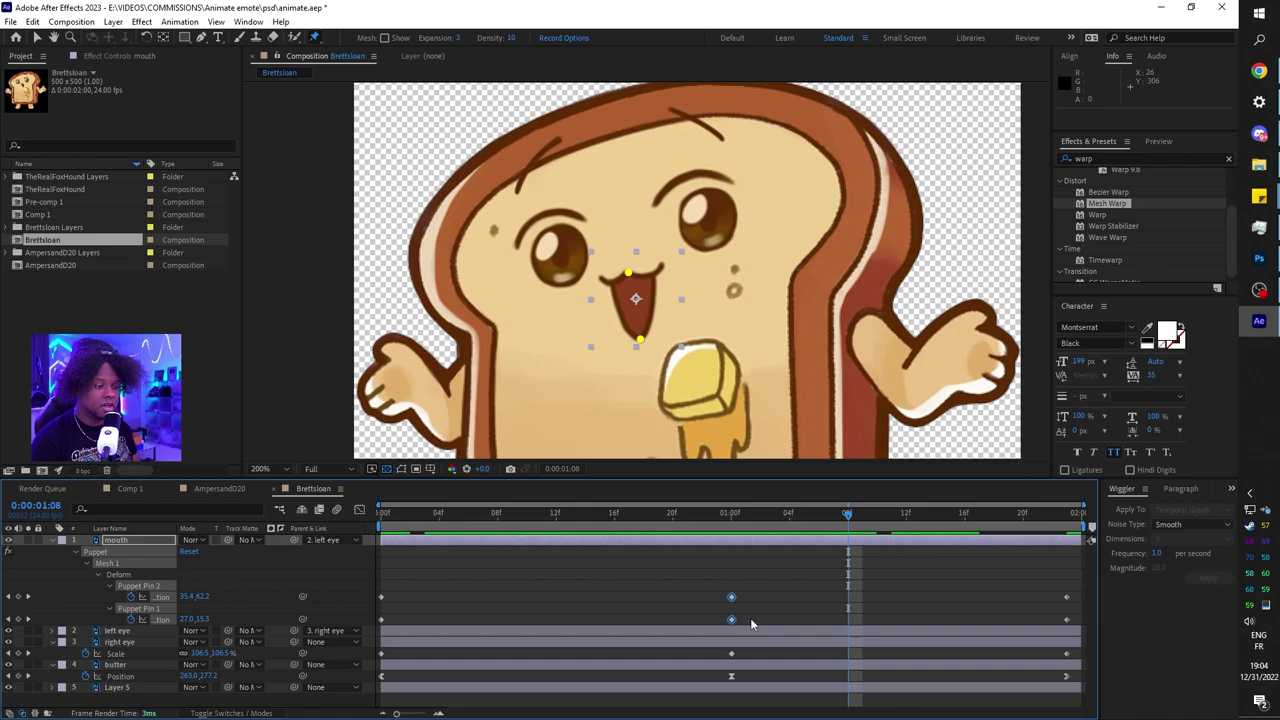
key(F9)
drag(660, 519, 708, 663)
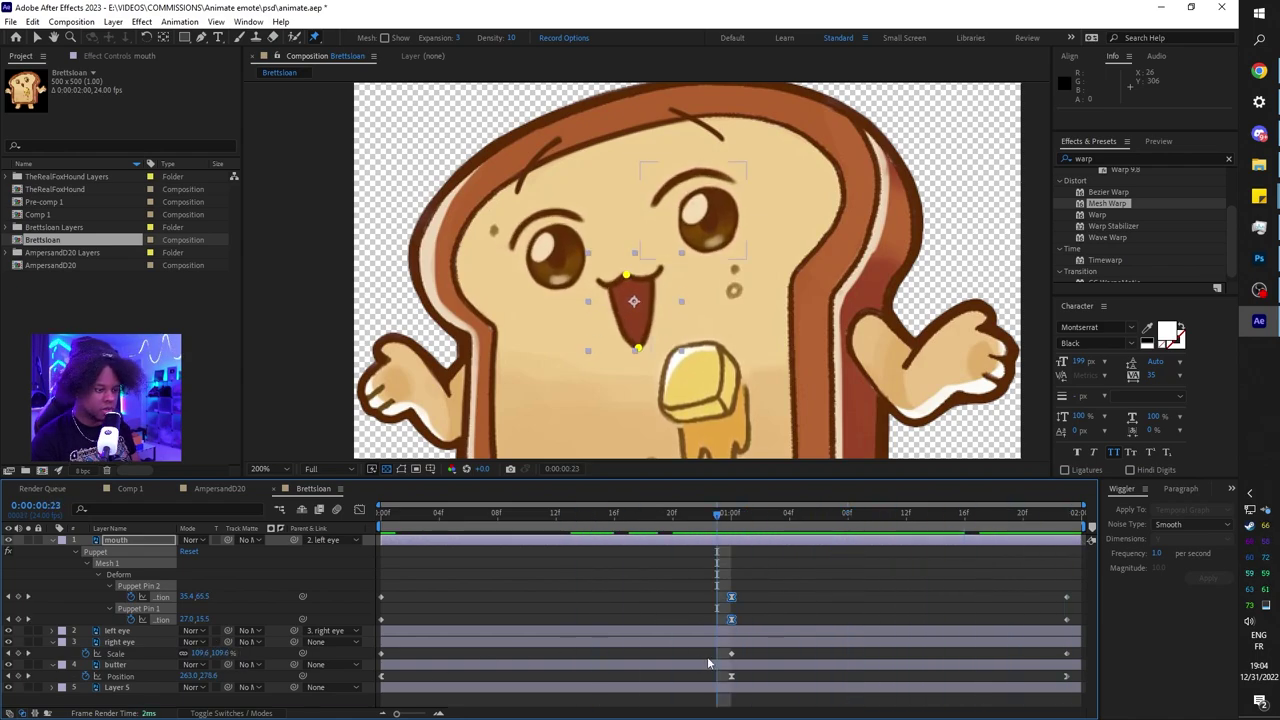
click(731, 653)
key(F9)
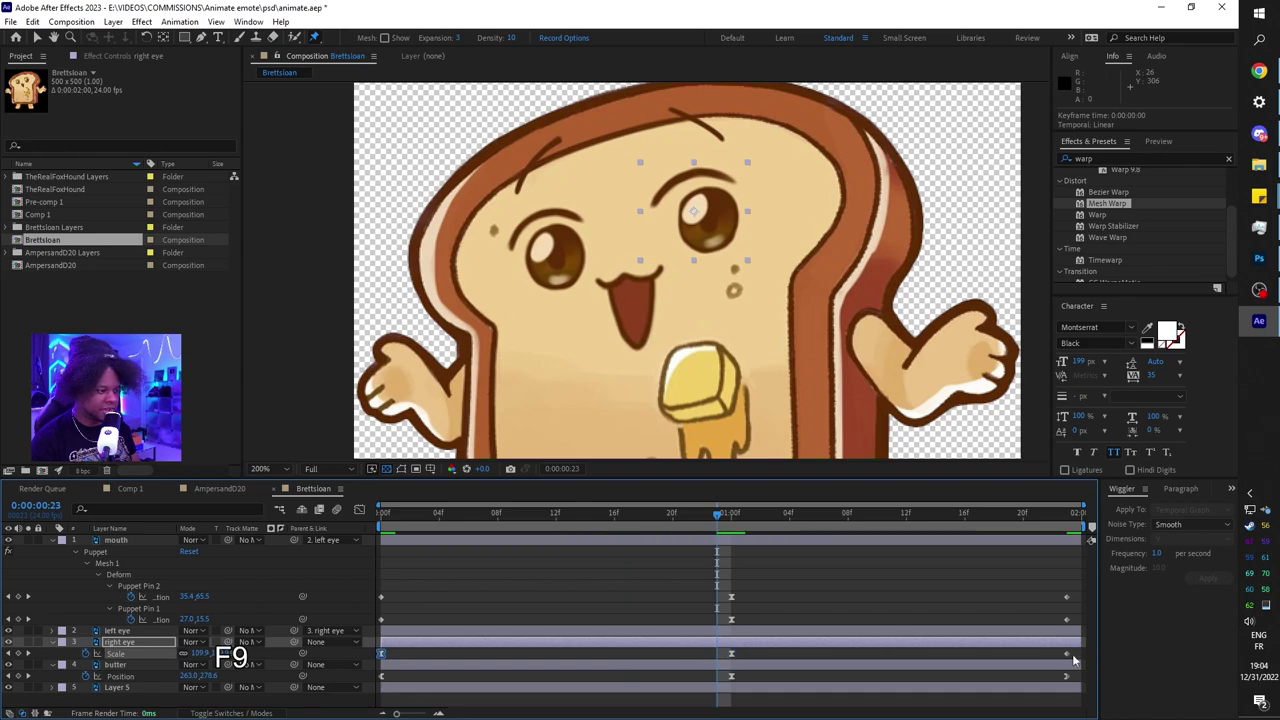
key(space)
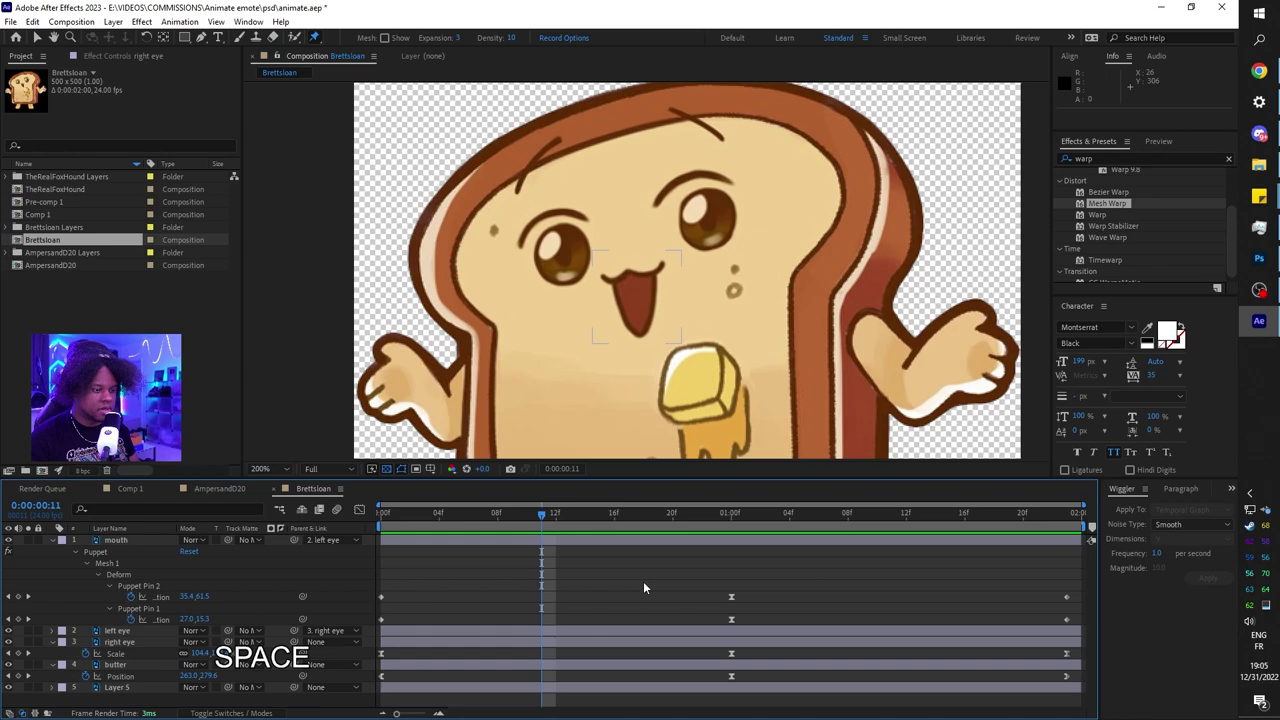
Step: Shift the mouth's middle pin keyframes later to about 1:05 and preview the result
drag(692, 567, 730, 622)
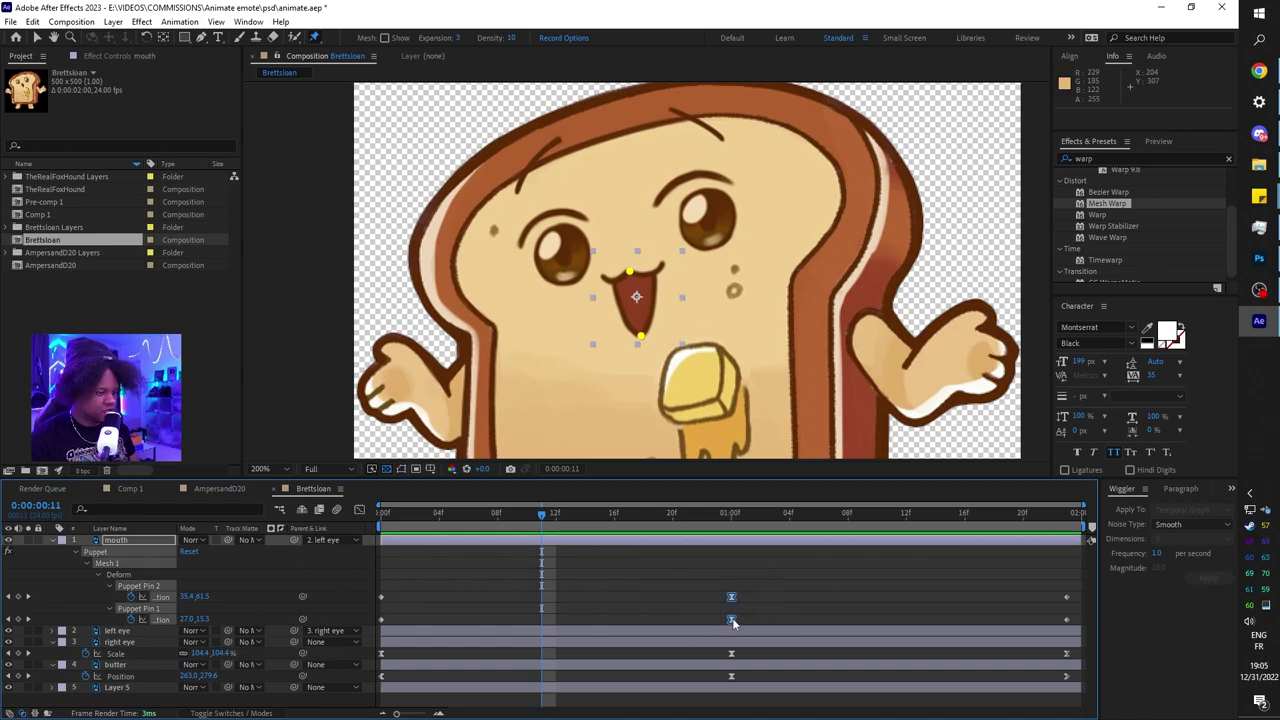
drag(733, 621, 807, 616)
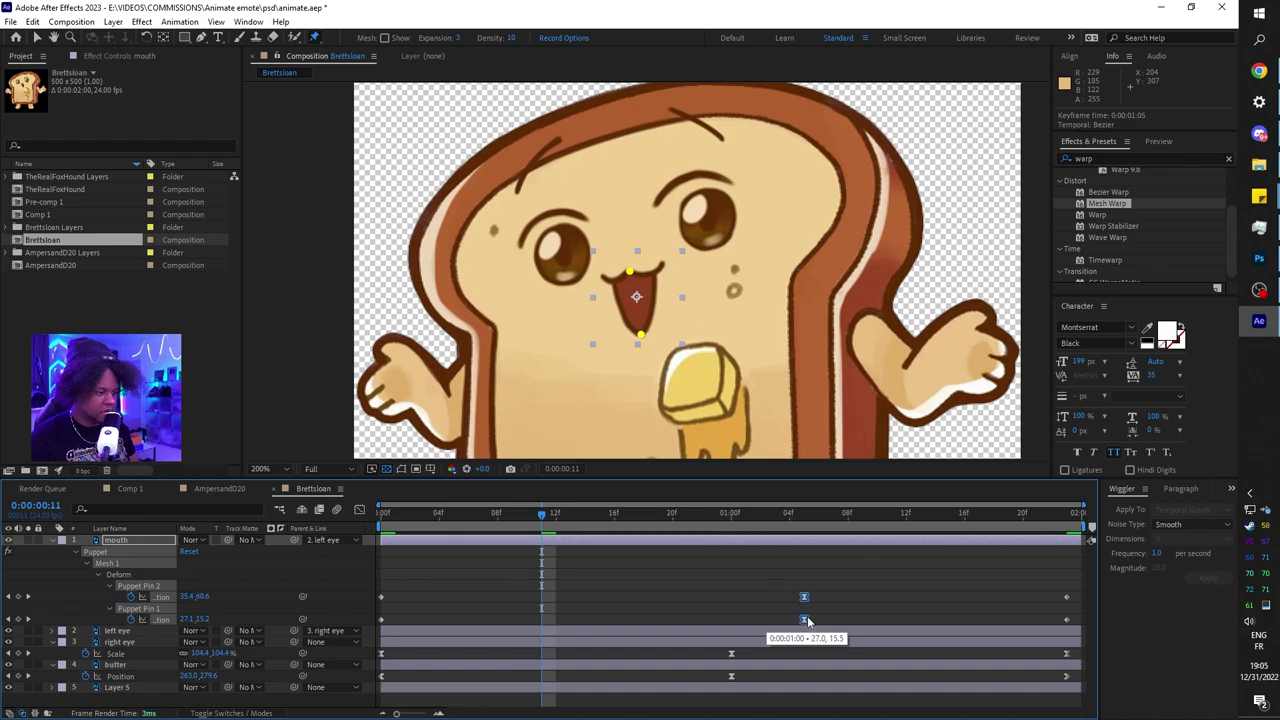
key(space)
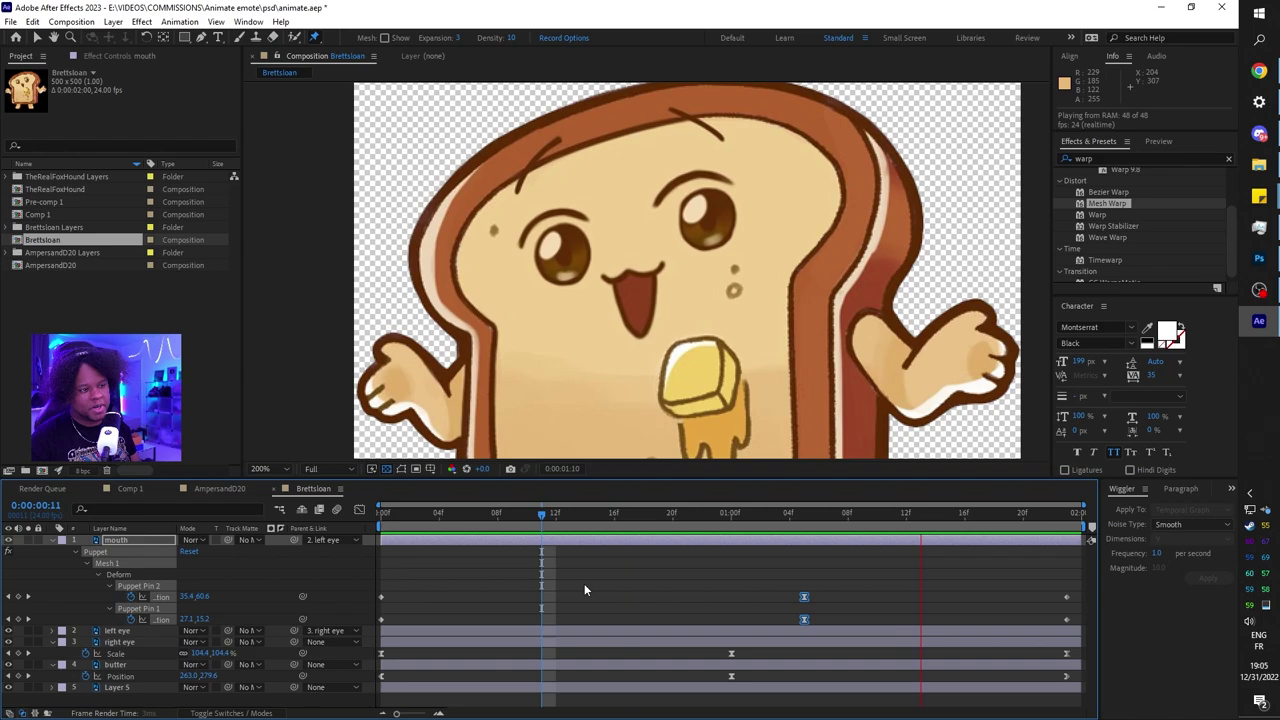
key(space)
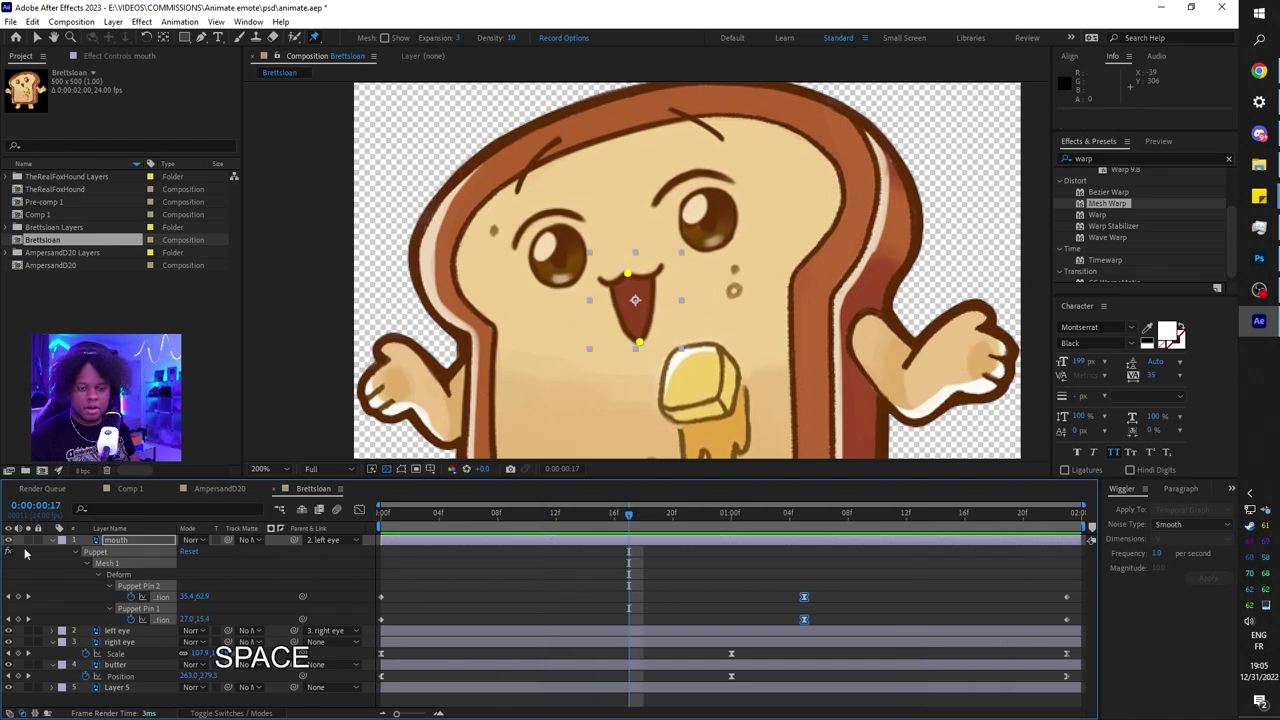
click(53, 540)
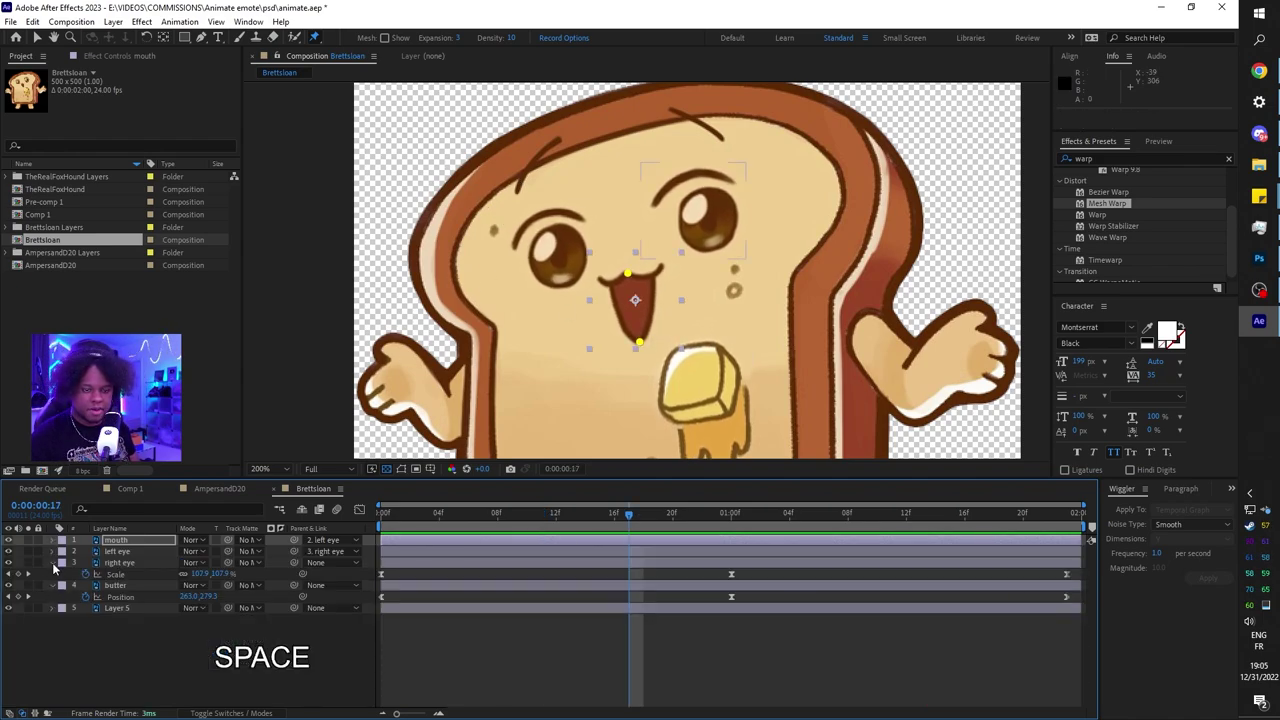
Step: Pin the toast body's Layer 5 on its arms and sides, moving the pin keyframes to the first frame
click(53, 567)
scroll(900, 271, down, 1)
click(816, 305)
scroll(816, 305, up, 1)
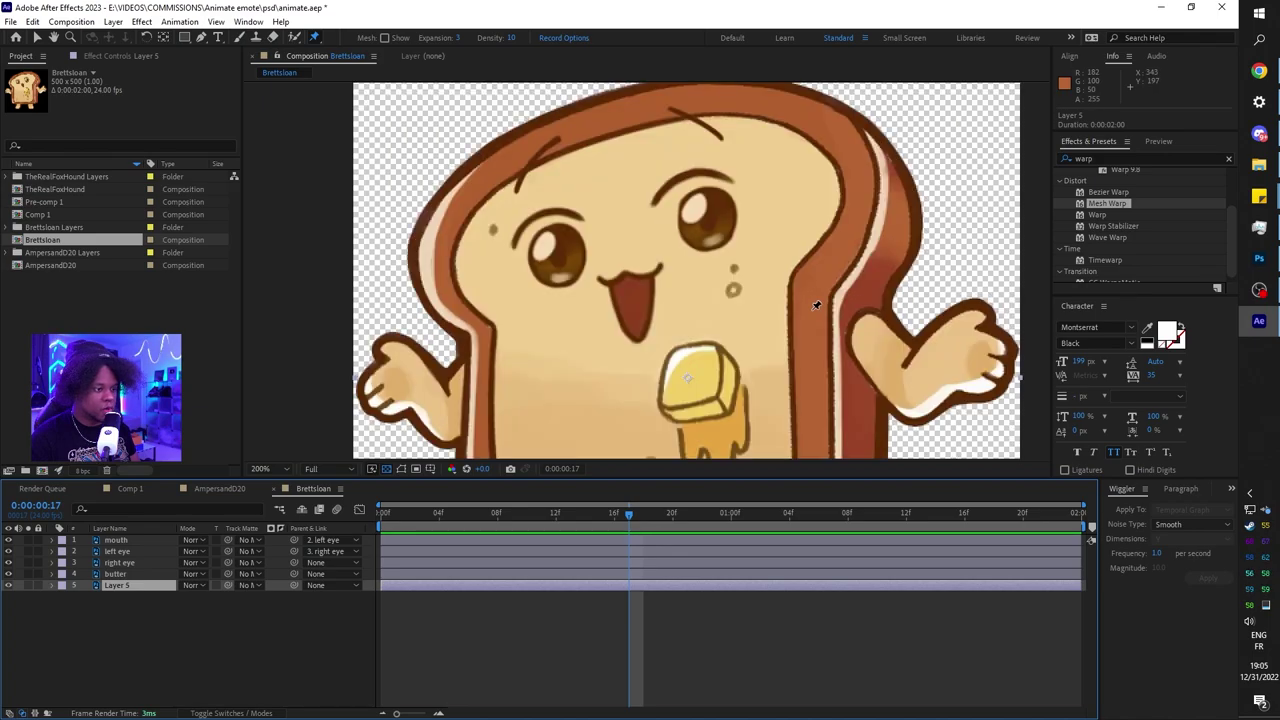
click(878, 348)
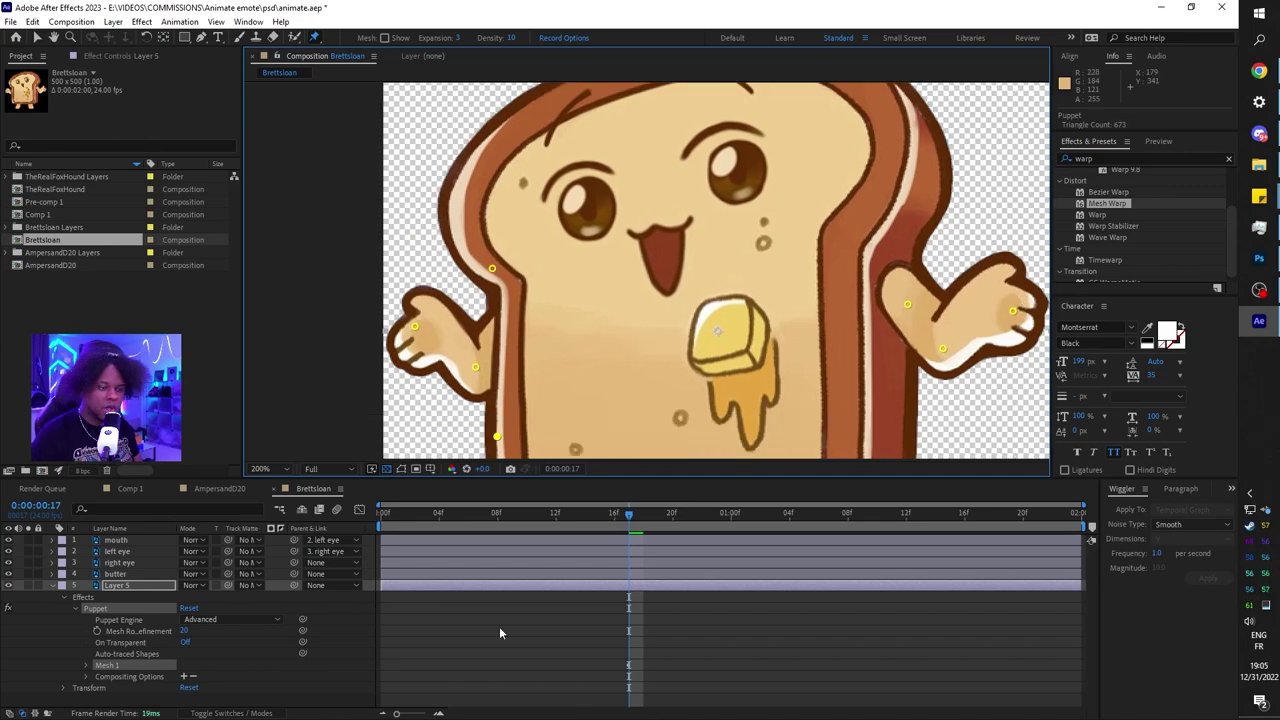
key(u)
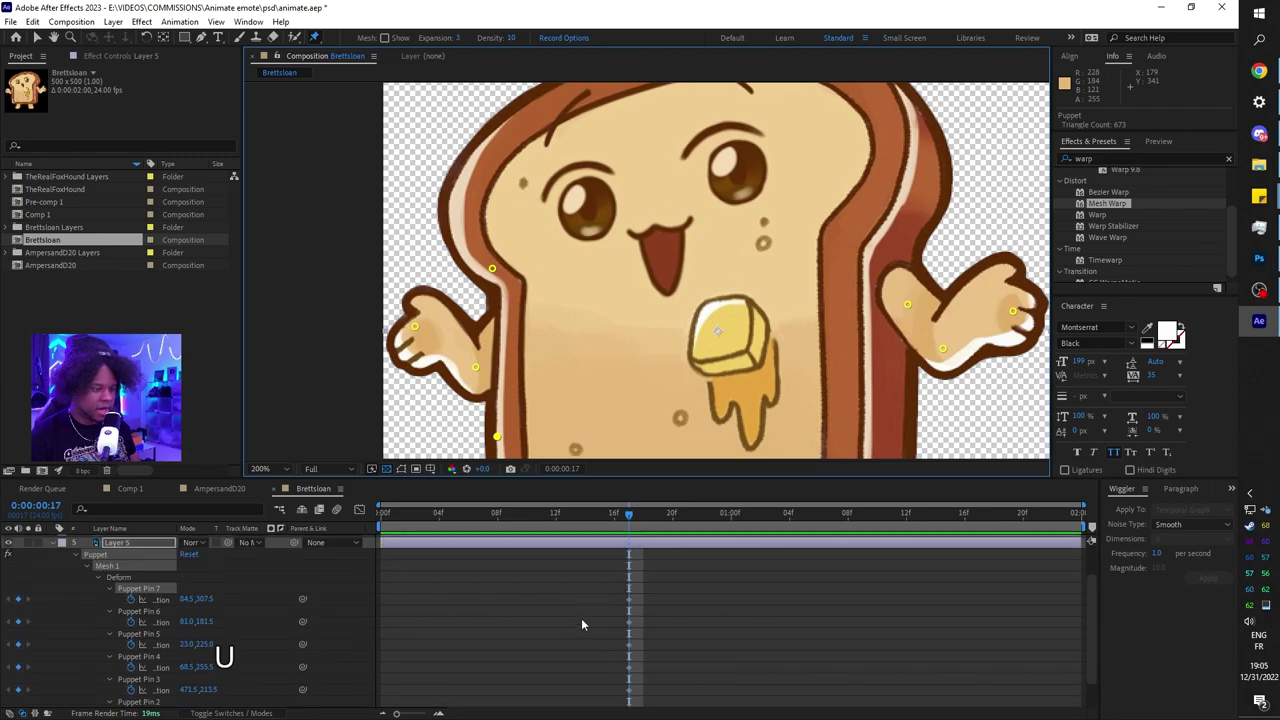
drag(598, 588, 381, 701)
Step: At one second, bend the left hand down and lower the right hand slightly
click(731, 513)
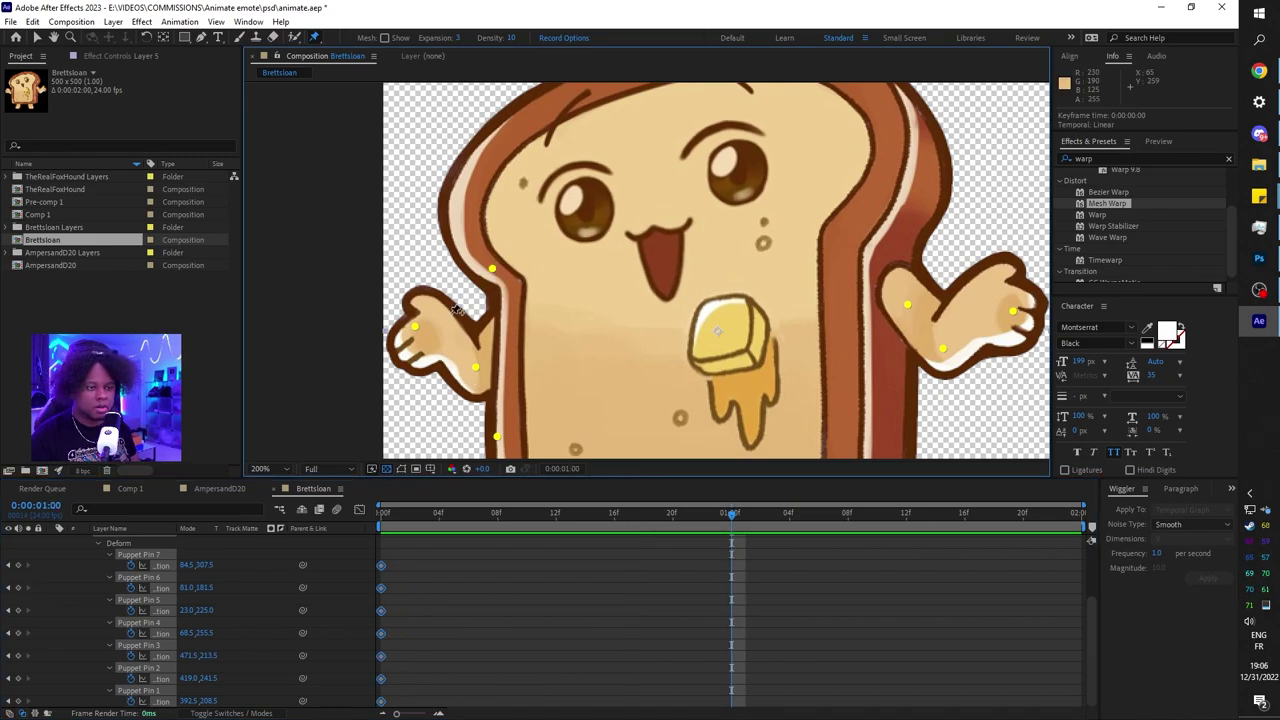
drag(414, 326, 411, 344)
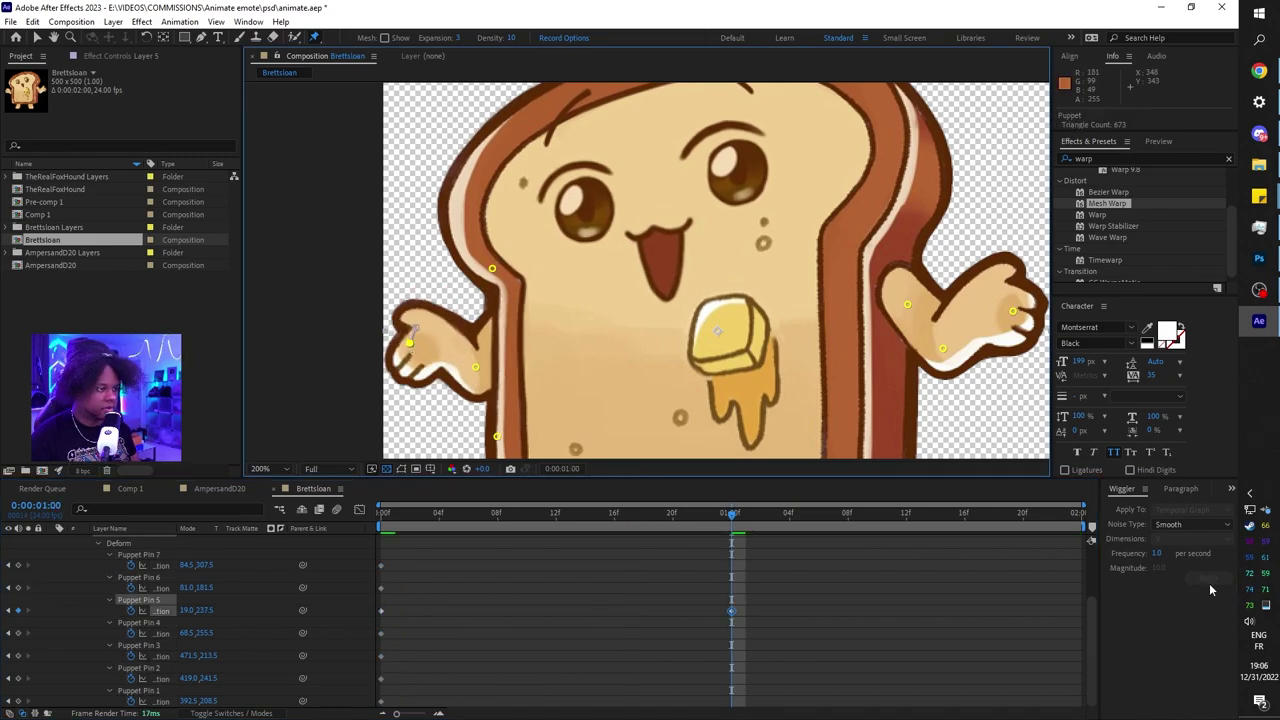
drag(1013, 311, 1015, 320)
Step: Copy the seven starting arm-pose keyframes to the last frame and preview the wave
drag(418, 552, 338, 706)
key(ctrl+c)
click(1040, 514)
click(1068, 515)
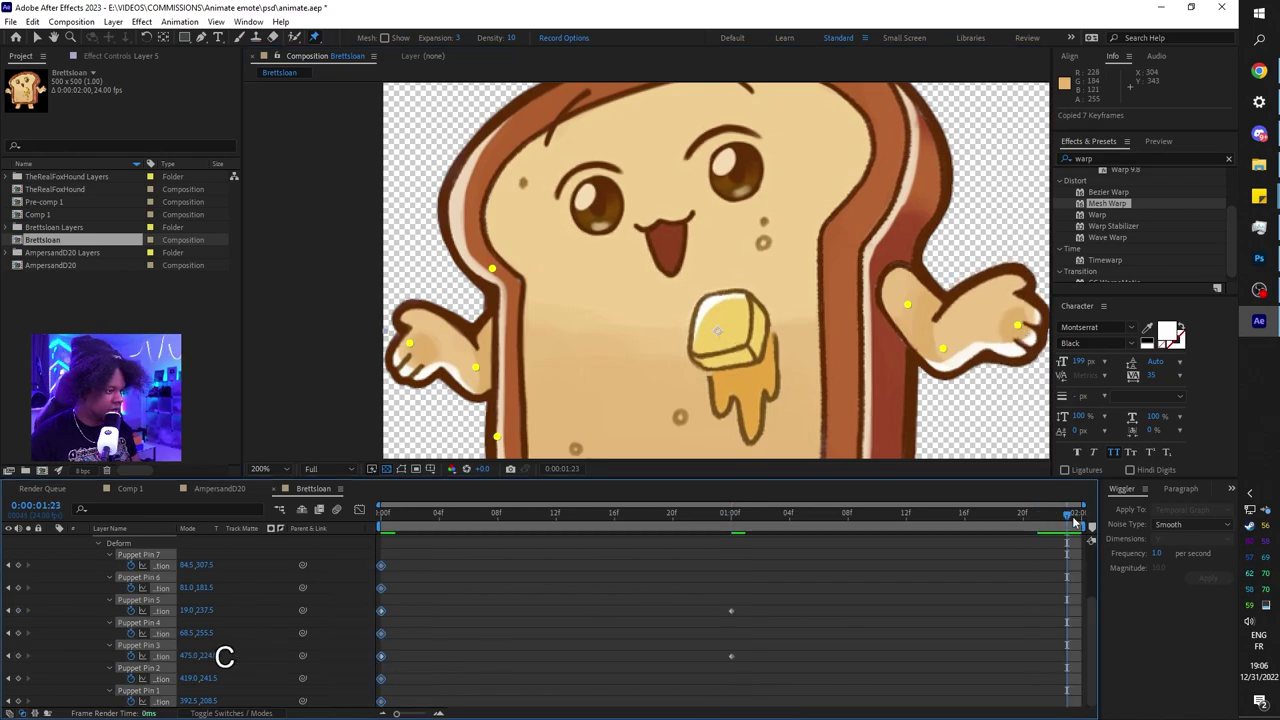
key(ctrl+v)
key(space)
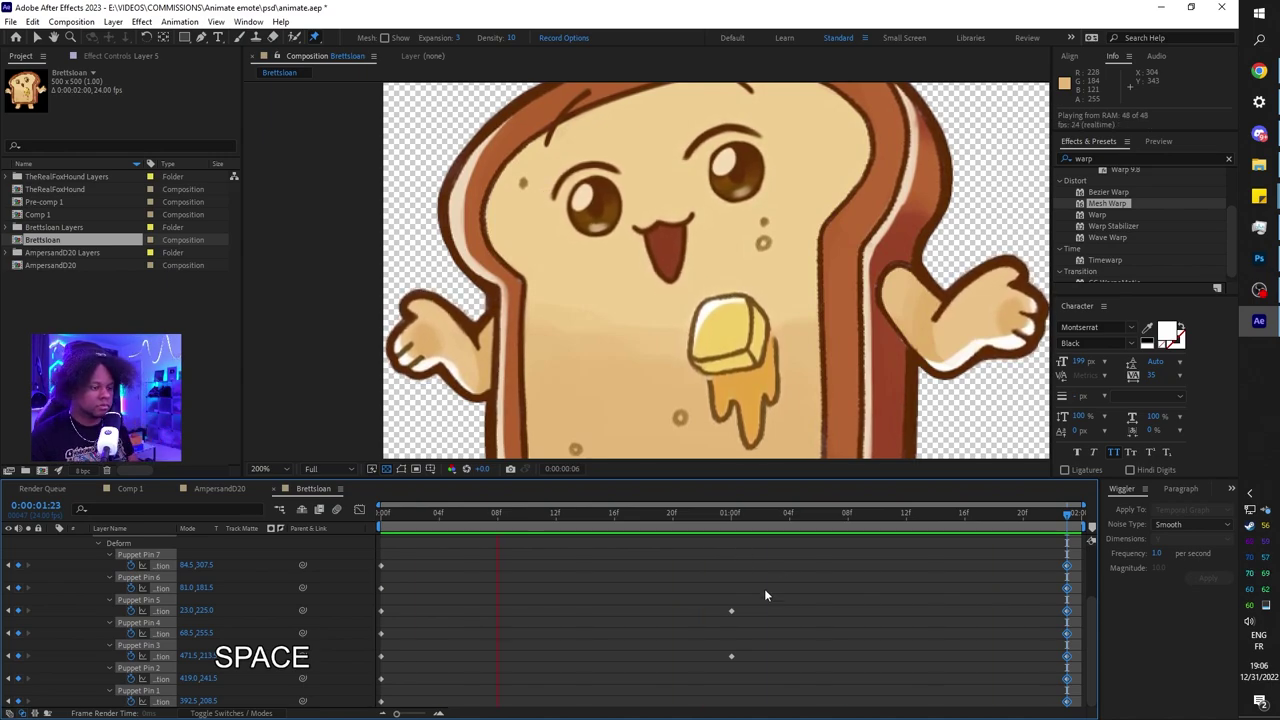
key(space)
Step: Apply Easy Ease (F9) to the hand keyframes around one second
drag(706, 586, 752, 689)
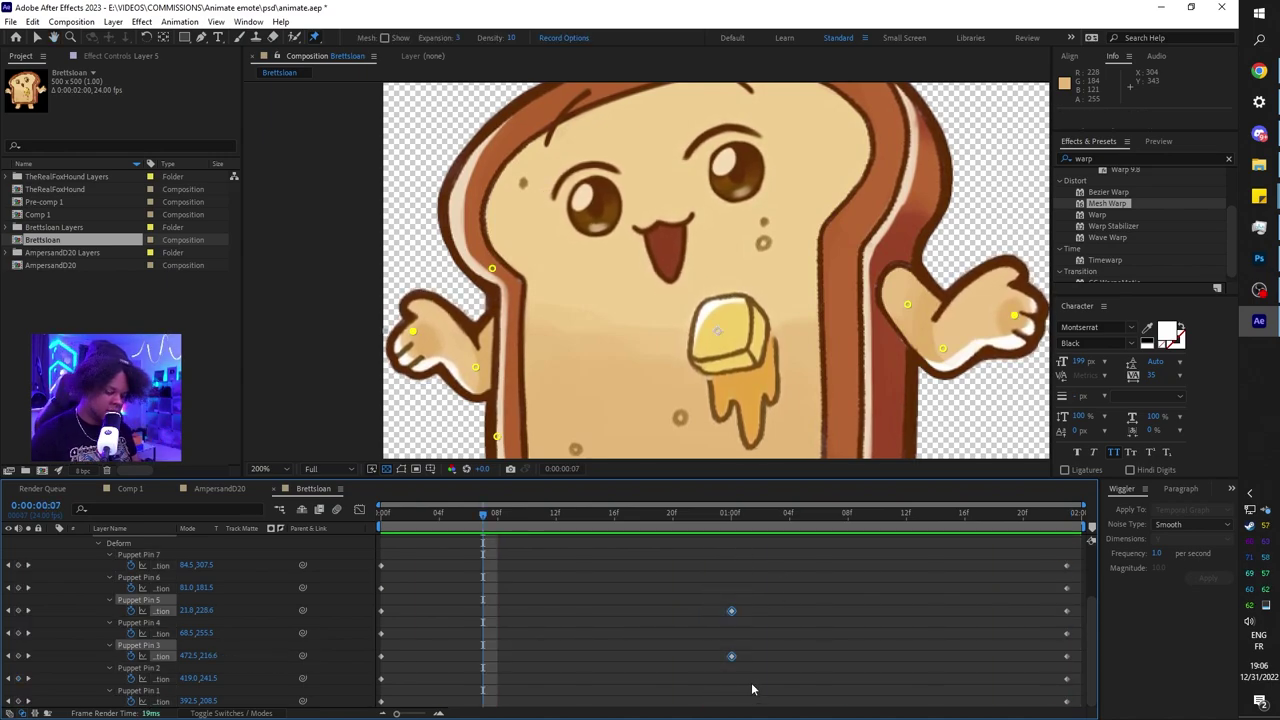
key(F9)
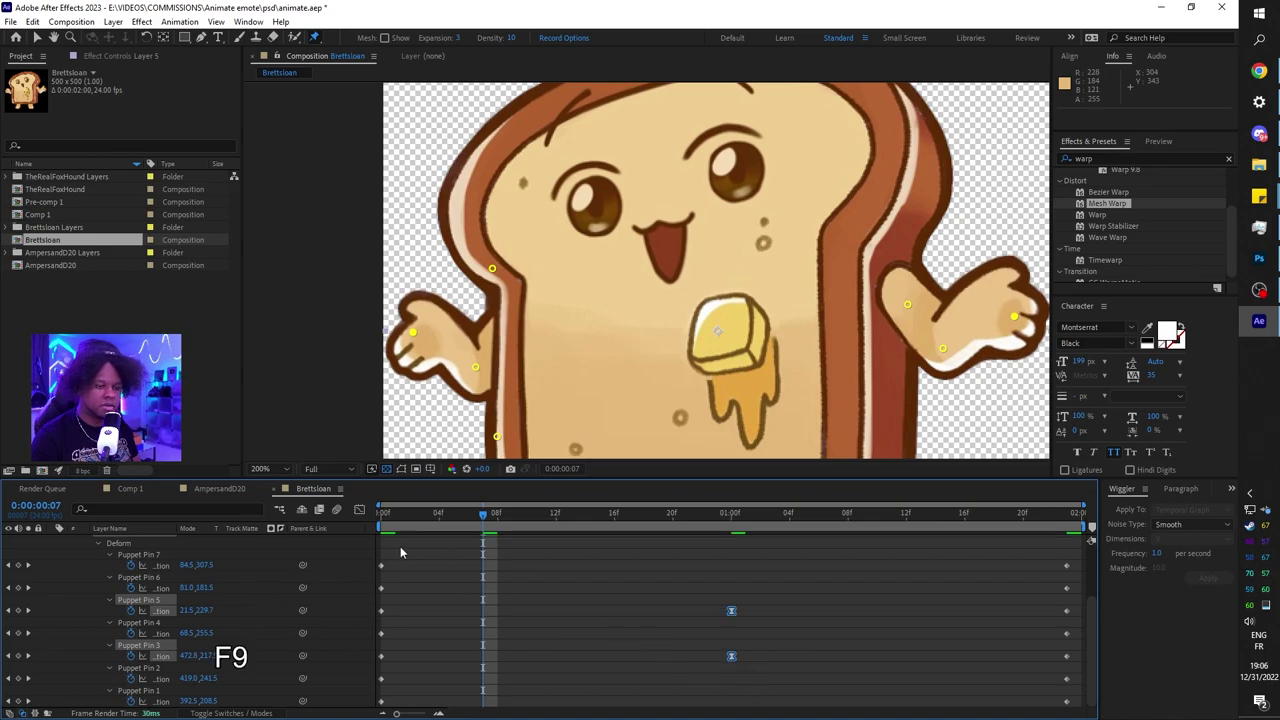
drag(400, 546, 363, 712)
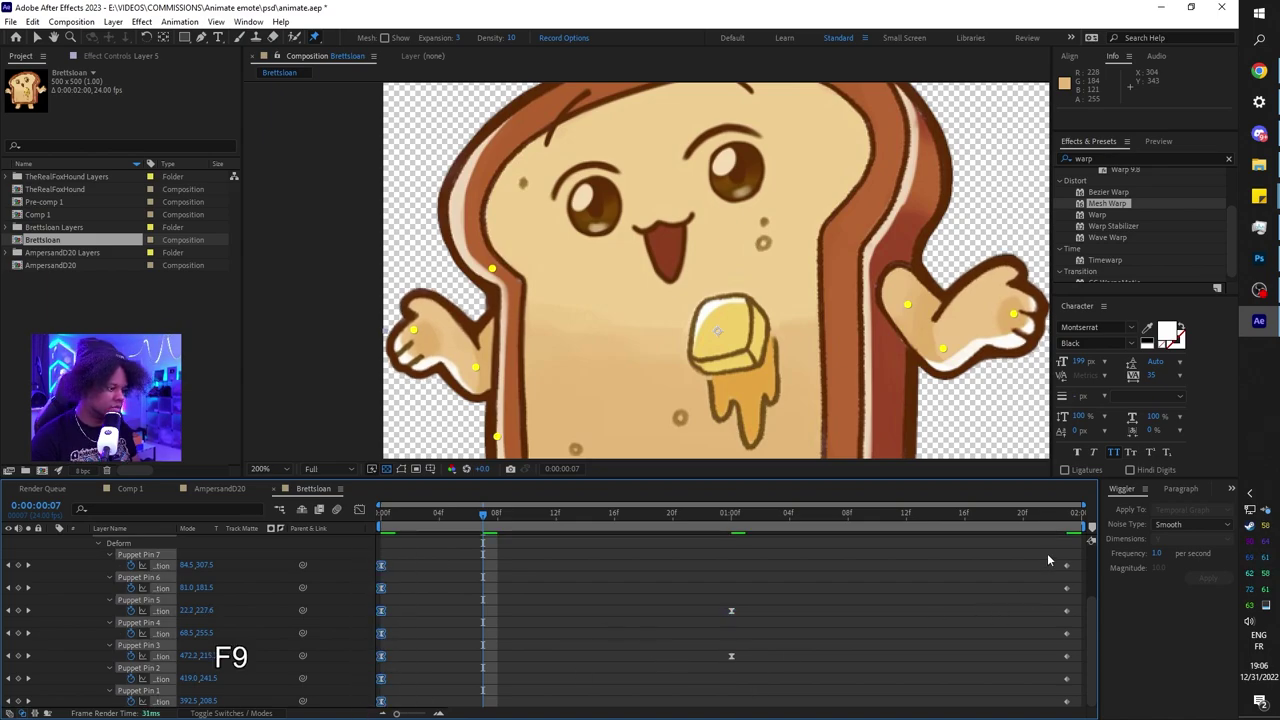
drag(1048, 560, 1077, 714)
click(731, 611)
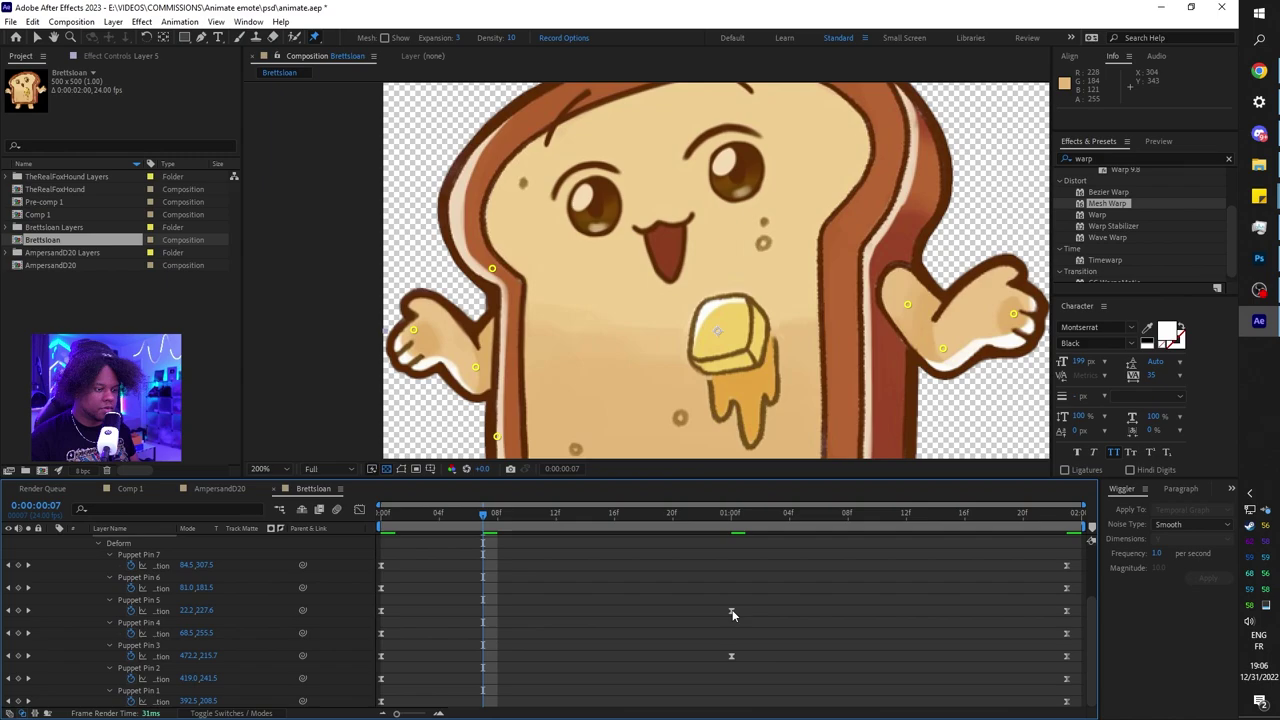
Step: Move Puppet Pin 5's middle keyframe earlier to 0:15 and Pin 3's later to 1:13, then preview
click(707, 515)
click(730, 609)
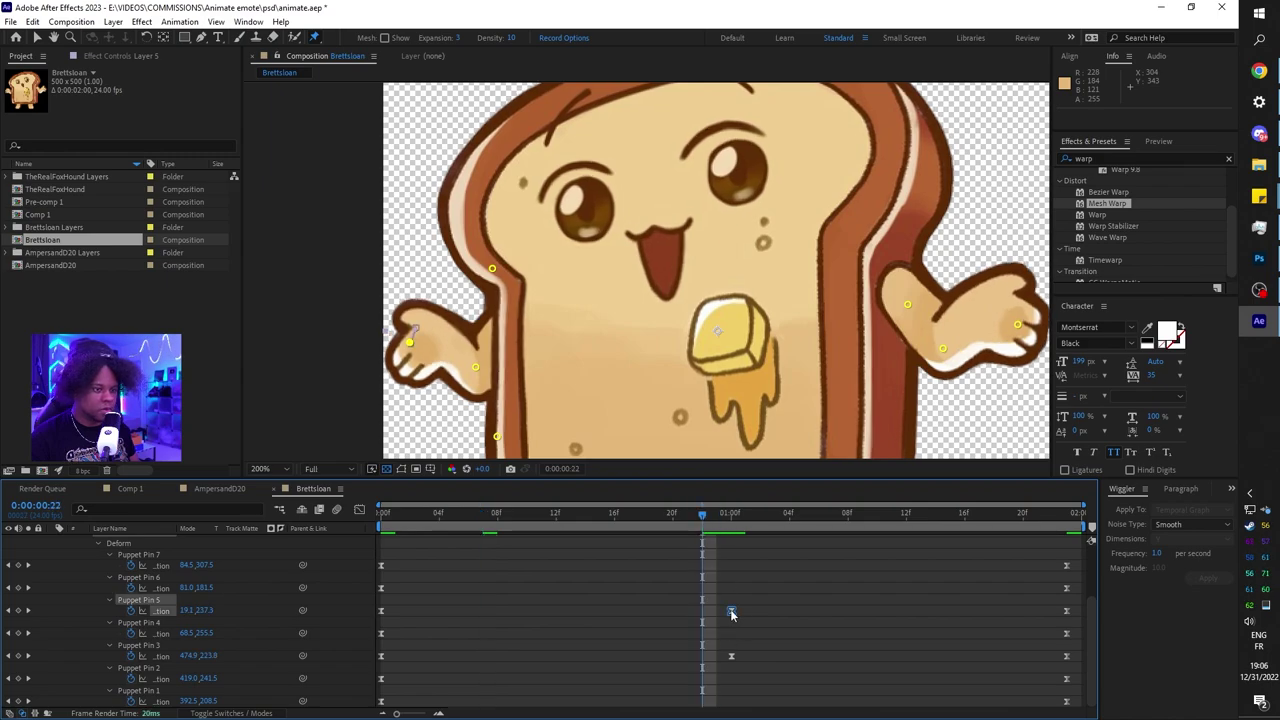
key(alt+Left)
key(alt+Left)
key(alt+Left)
drag(687, 610, 599, 610)
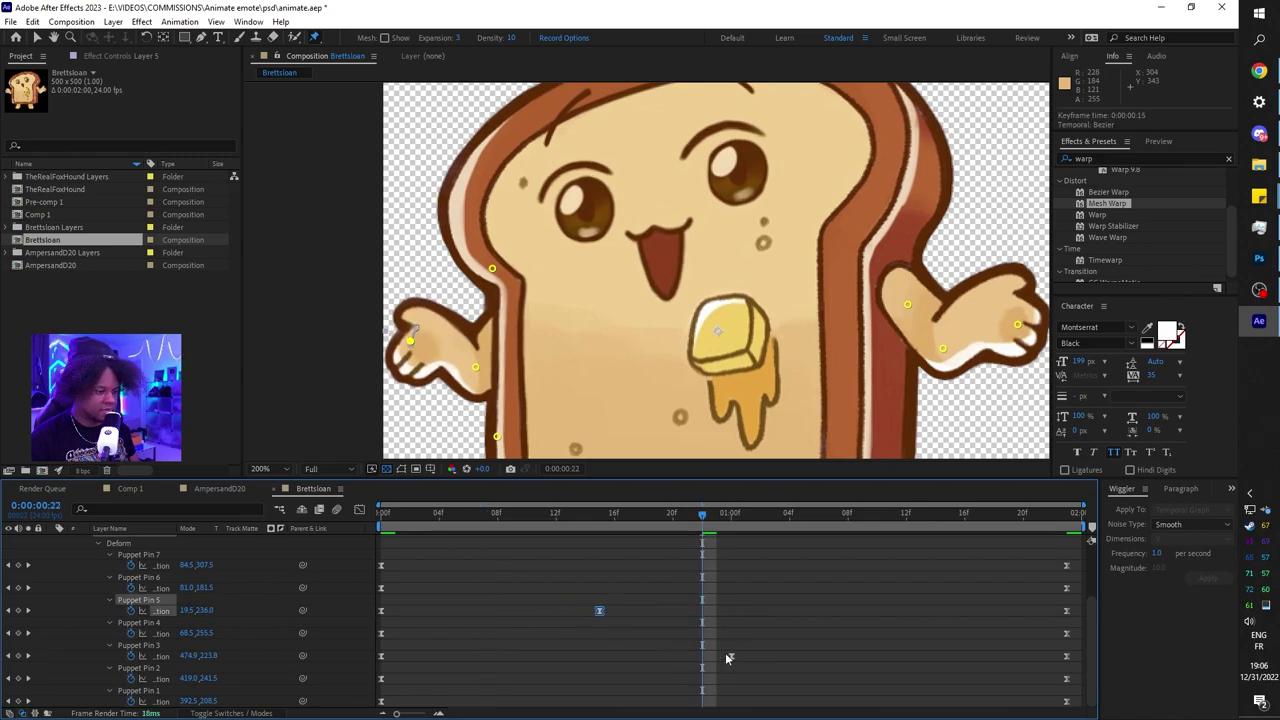
click(731, 656)
drag(731, 660, 921, 660)
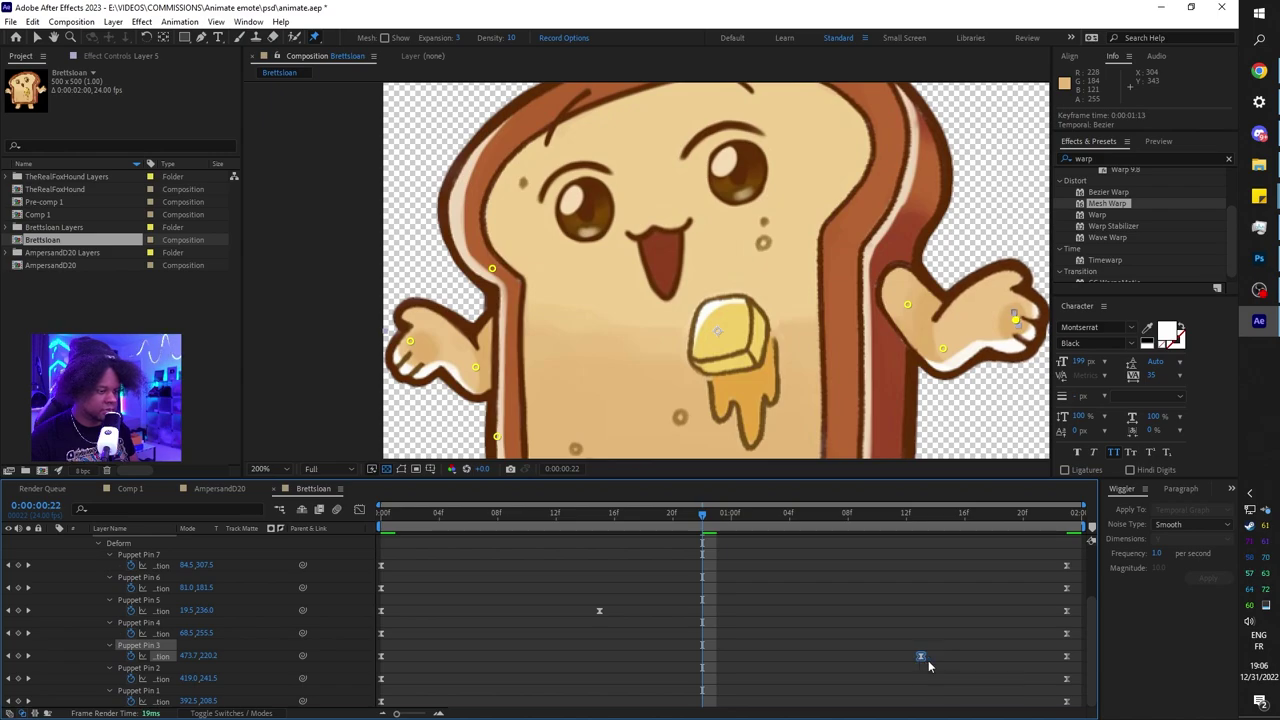
key(space)
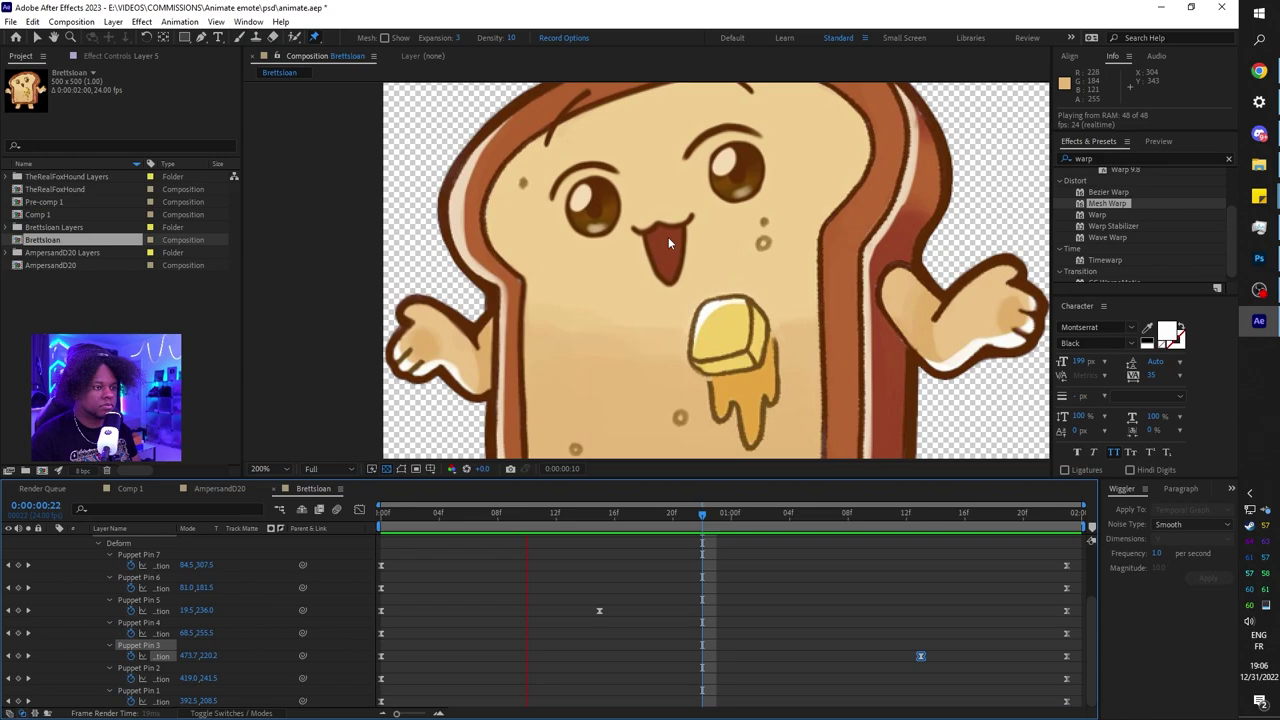
Step: Add Puppet Pins 8 and 9 to the toast, nudging the top-crust pin at one second
scroll(666, 234, down, 2)
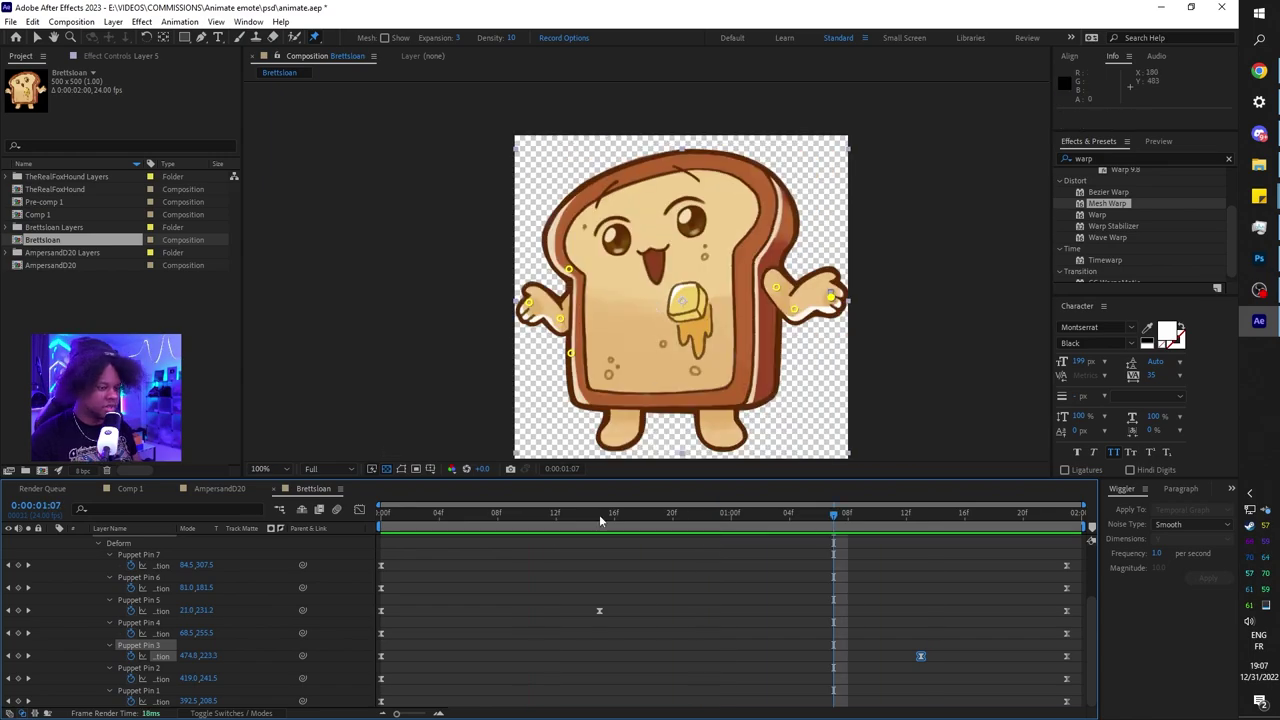
drag(457, 515, 383, 515)
click(659, 287)
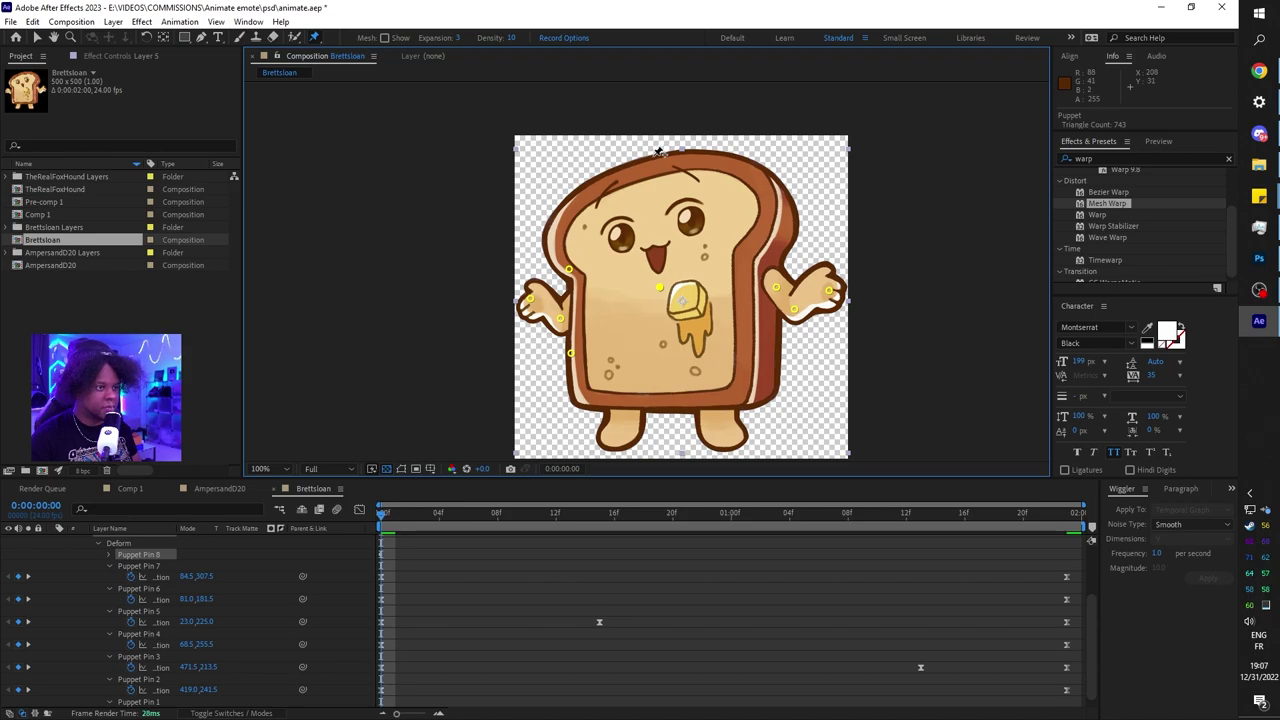
click(732, 513)
click(645, 160)
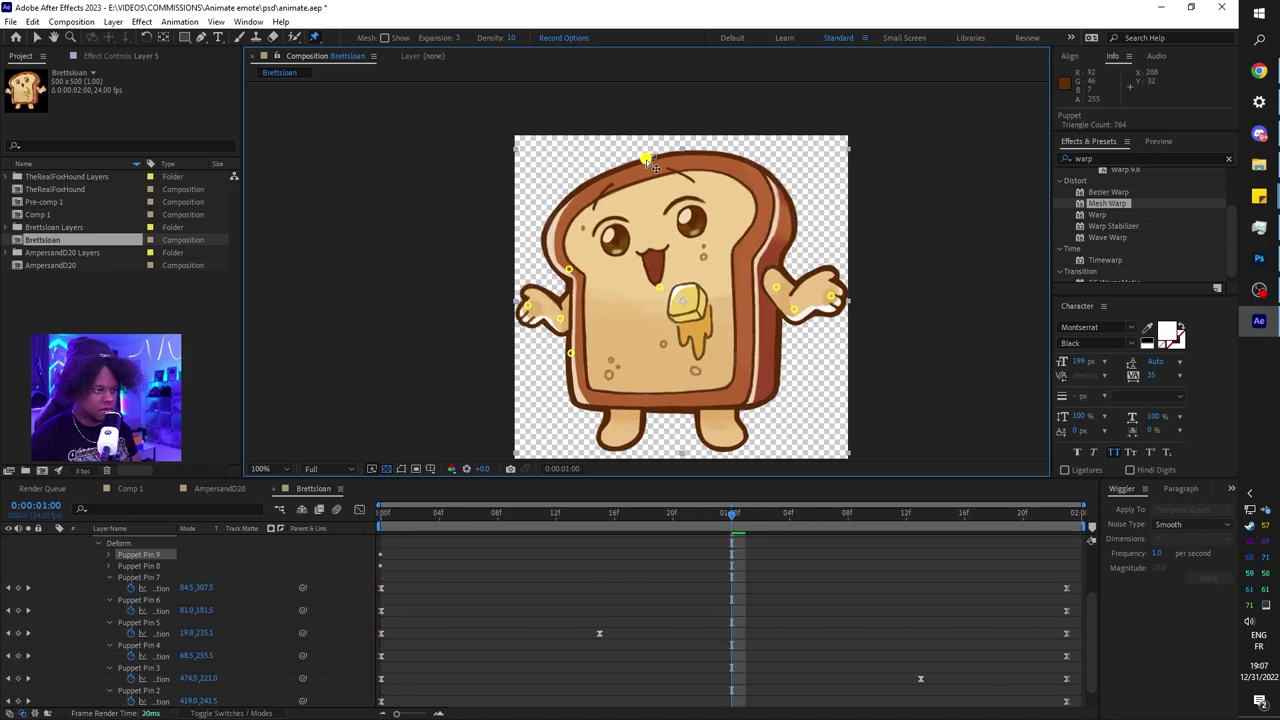
drag(648, 160, 641, 156)
Step: Copy the two new pins' start keyframes to the last frame and Easy Ease them
key(u)
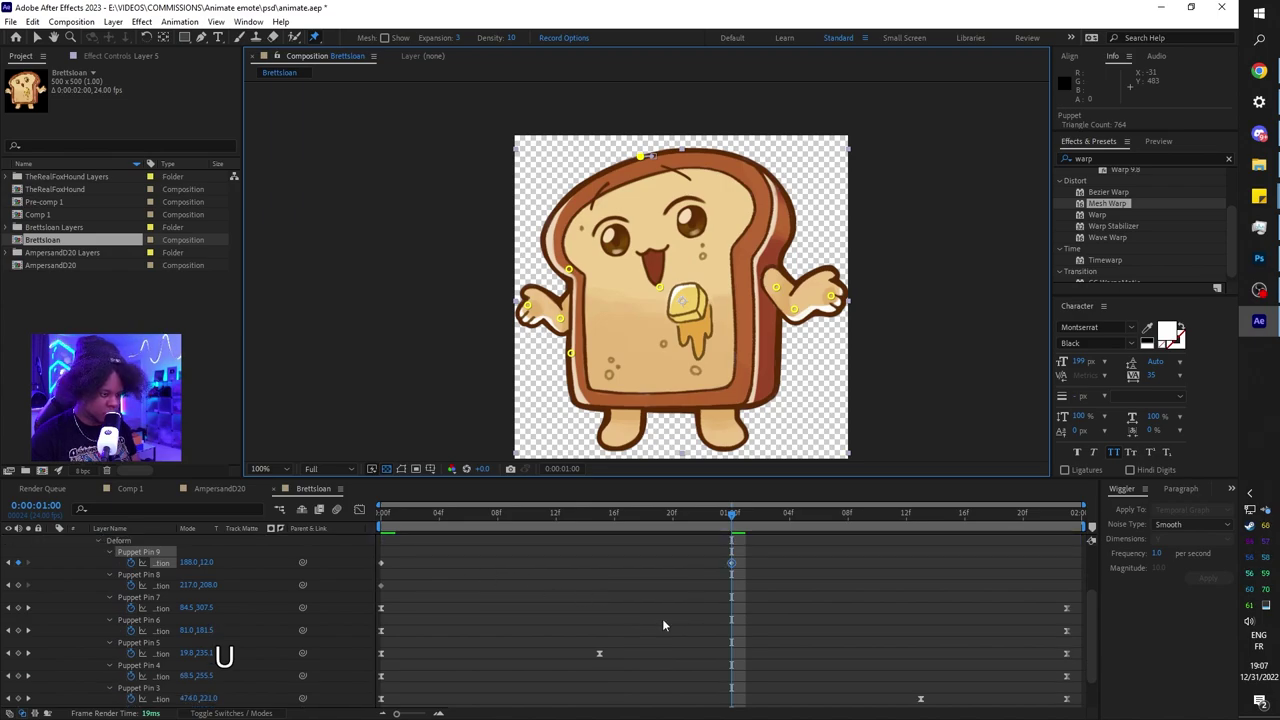
drag(427, 569, 374, 626)
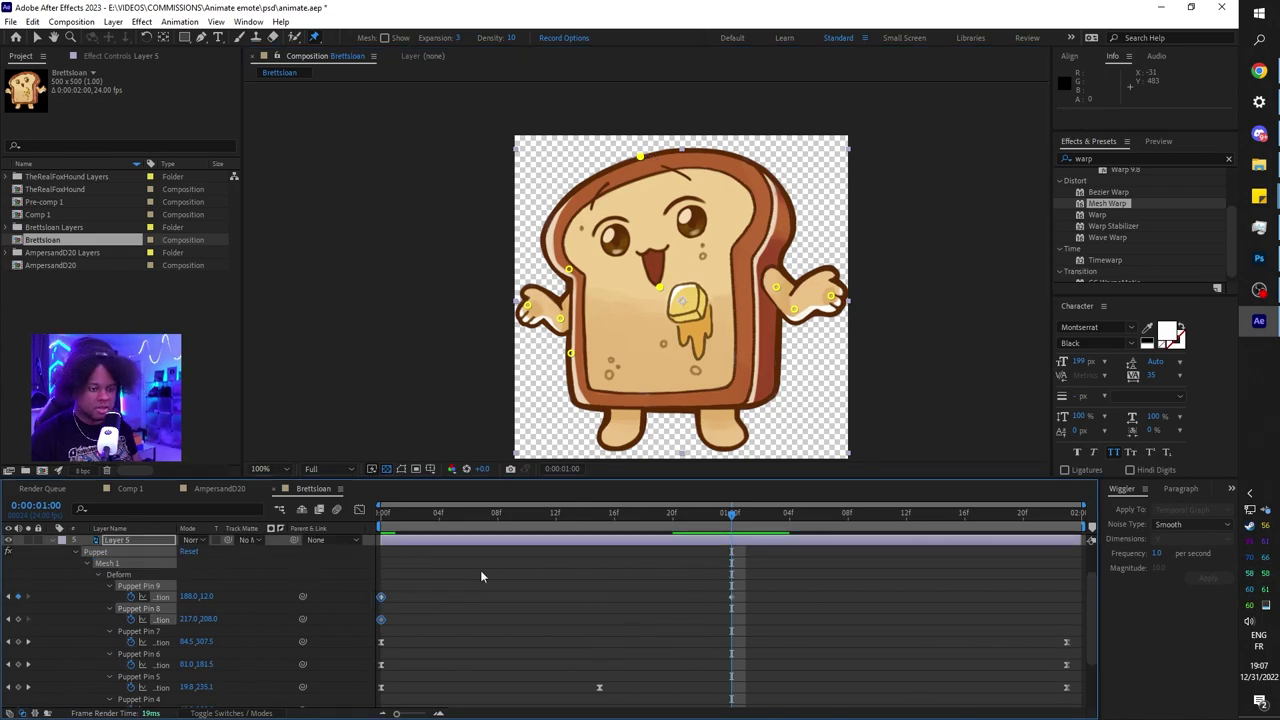
key(ctrl+c)
click(980, 514)
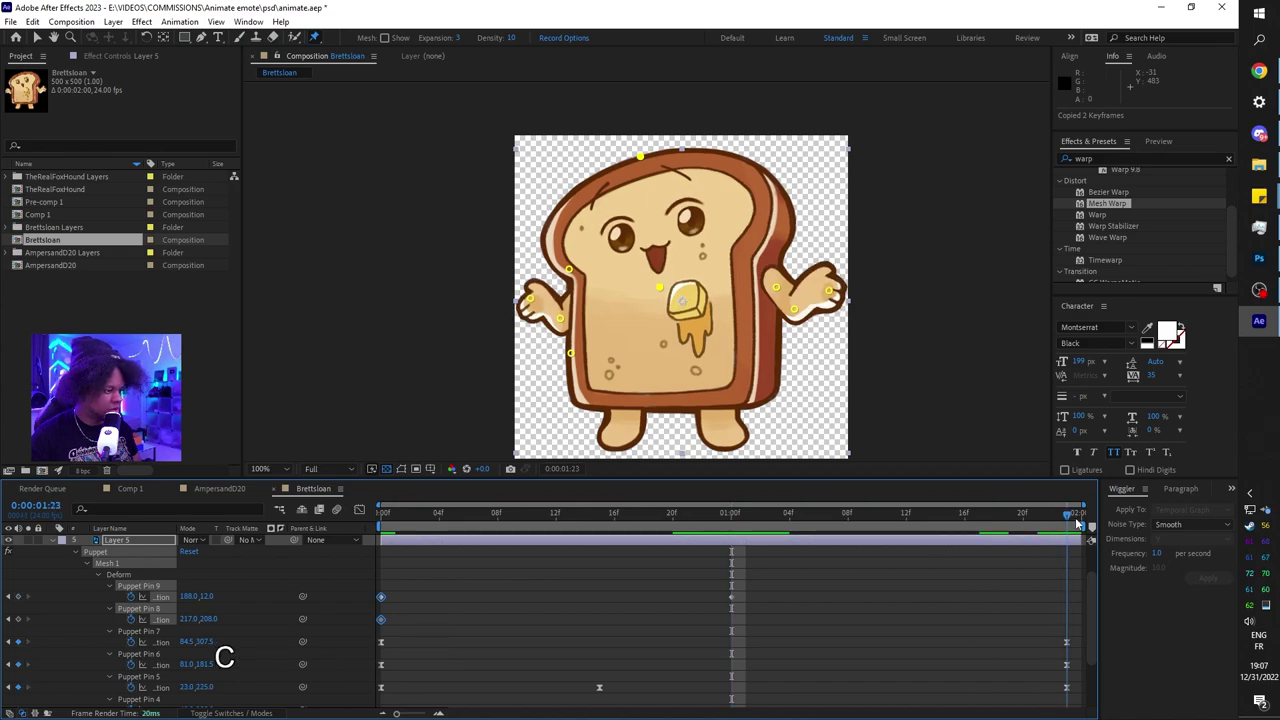
click(1066, 514)
key(ctrl+v)
key(F9)
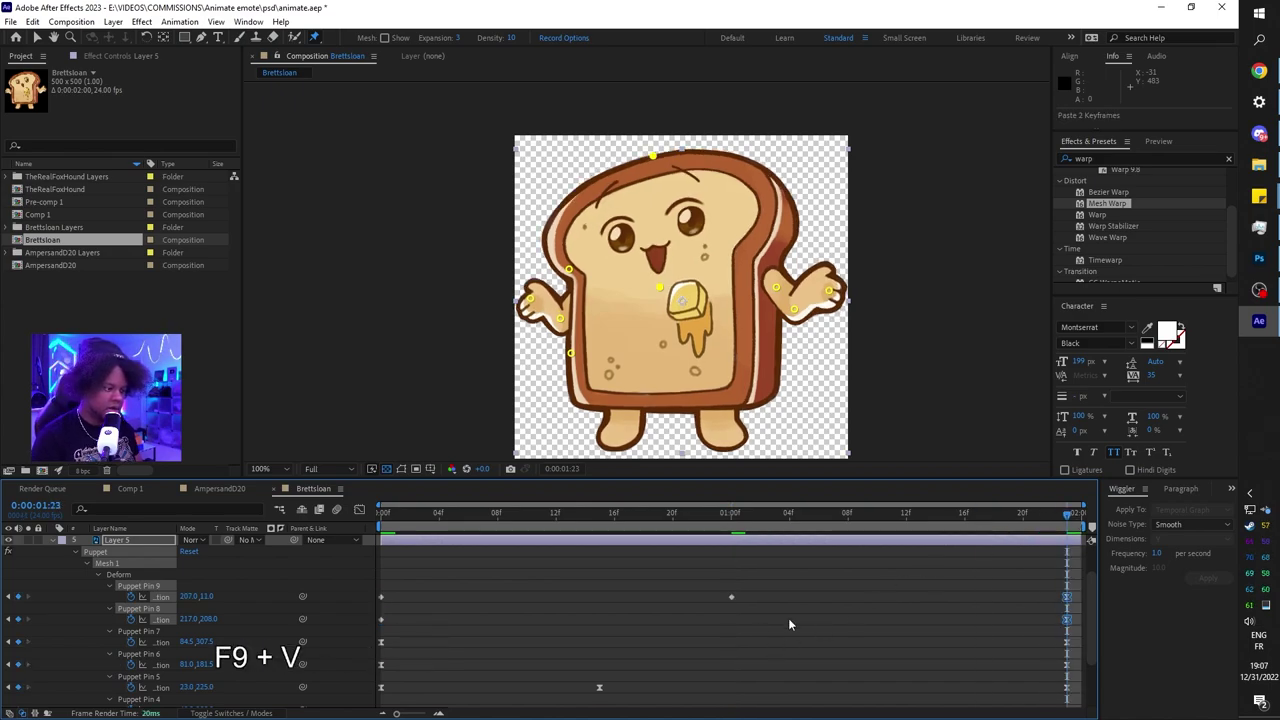
Step: Delay Puppet Pin 9's one-second keyframe a few frames, preview, and save animate.aep
drag(400, 588, 375, 628)
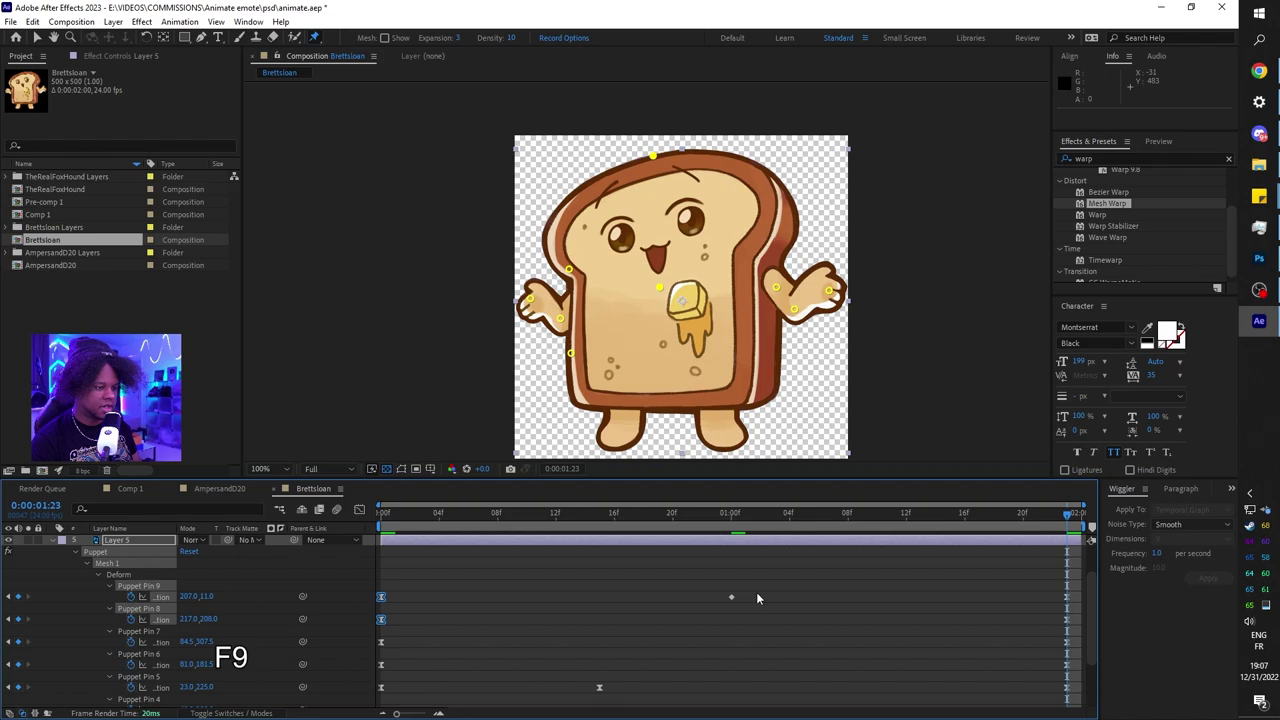
click(730, 598)
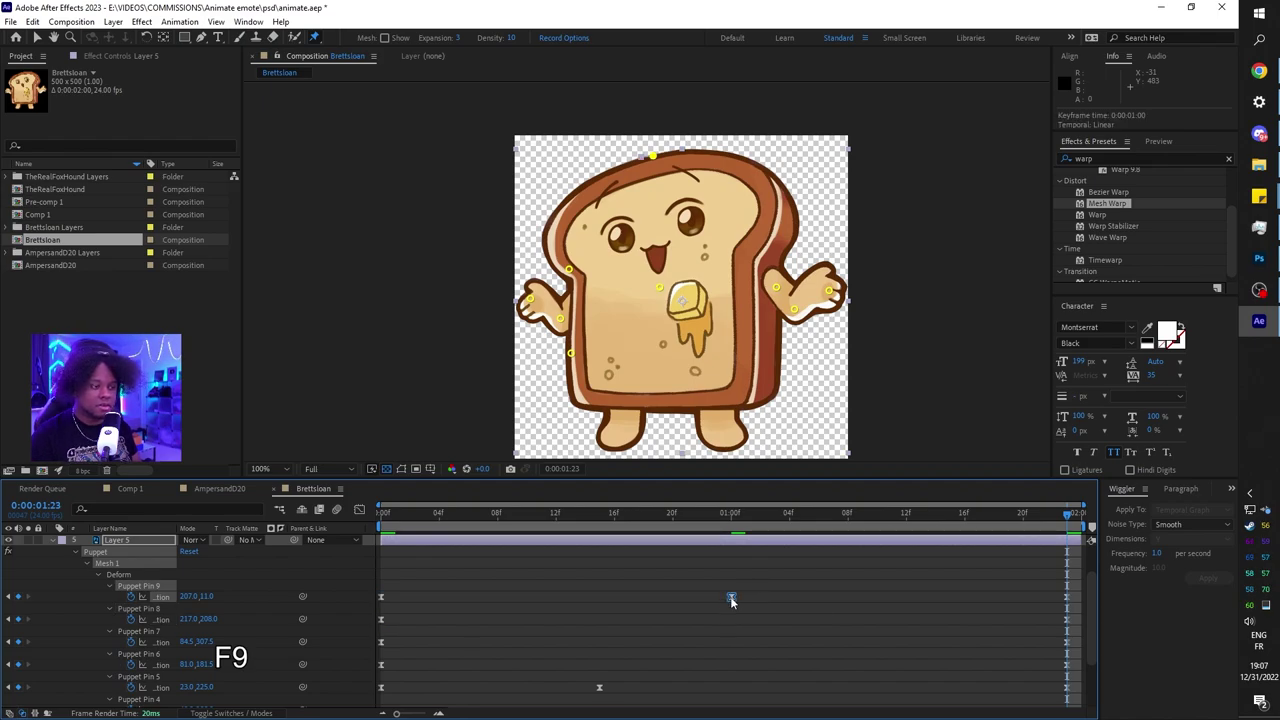
drag(730, 596, 774, 597)
key(space)
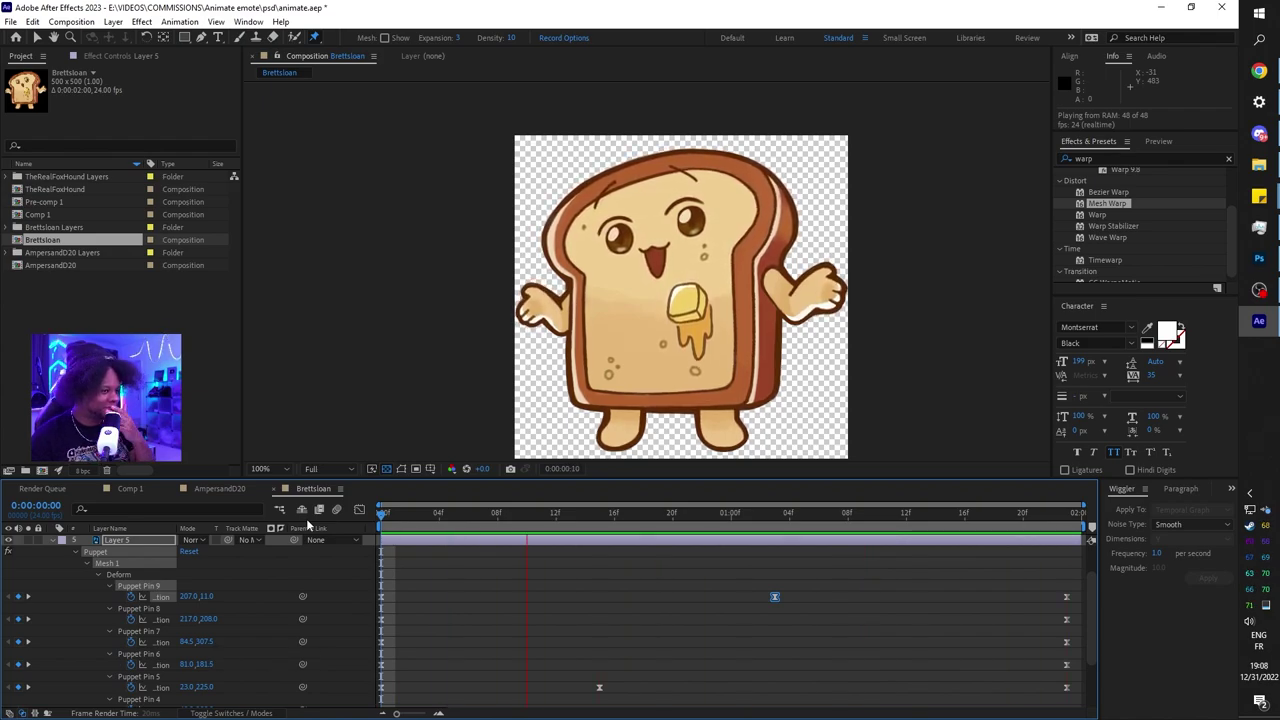
key(space)
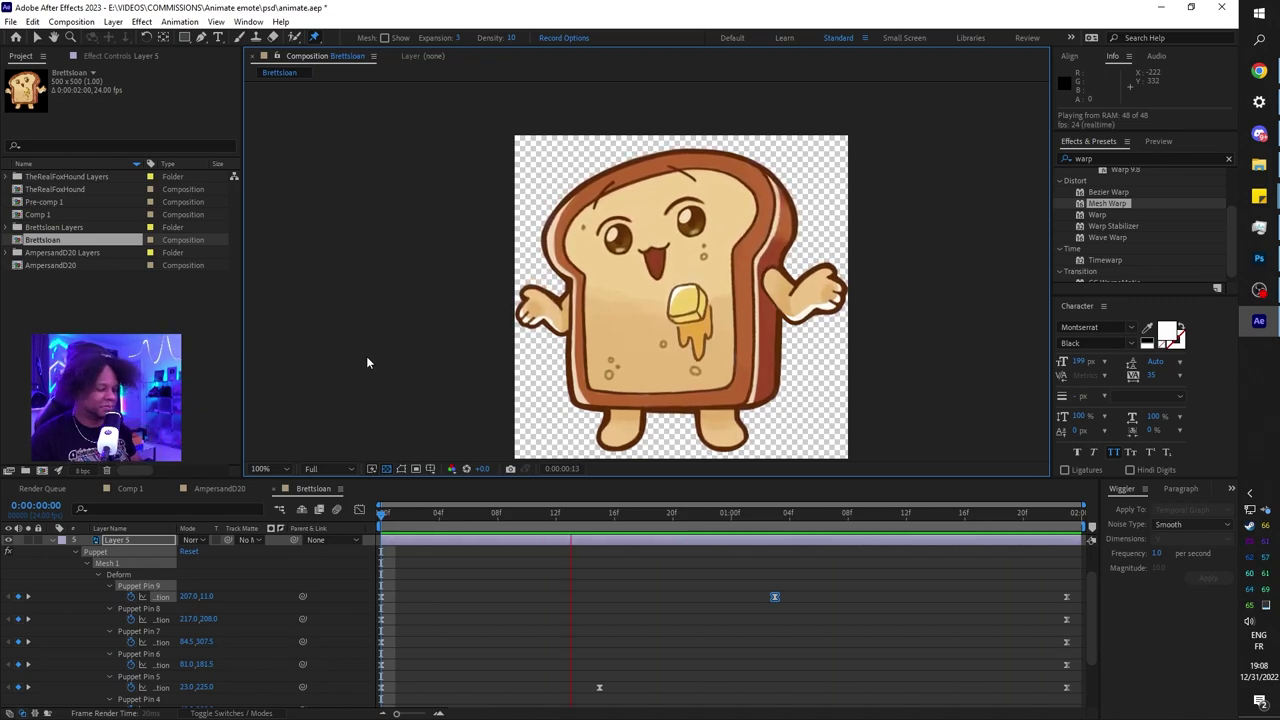
key(ctrl+s)
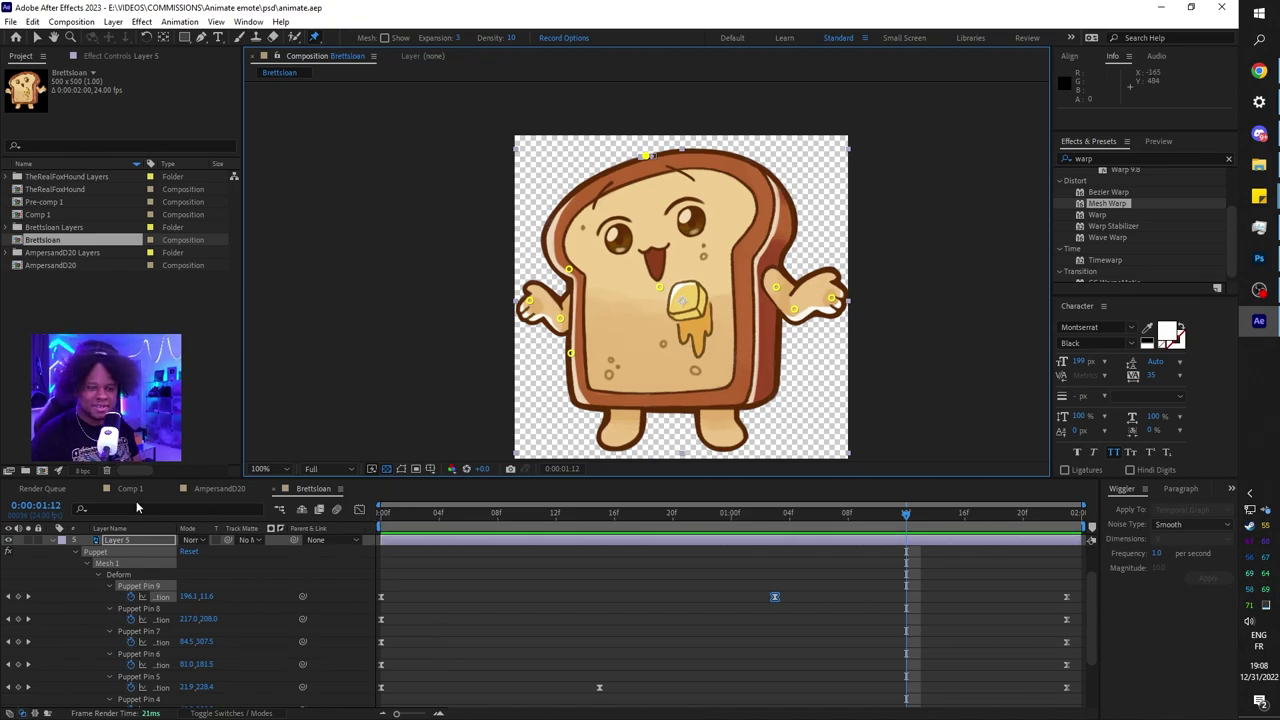
Step: Import the heart character's PSD as a composition and open killerkingggg
click(52, 541)
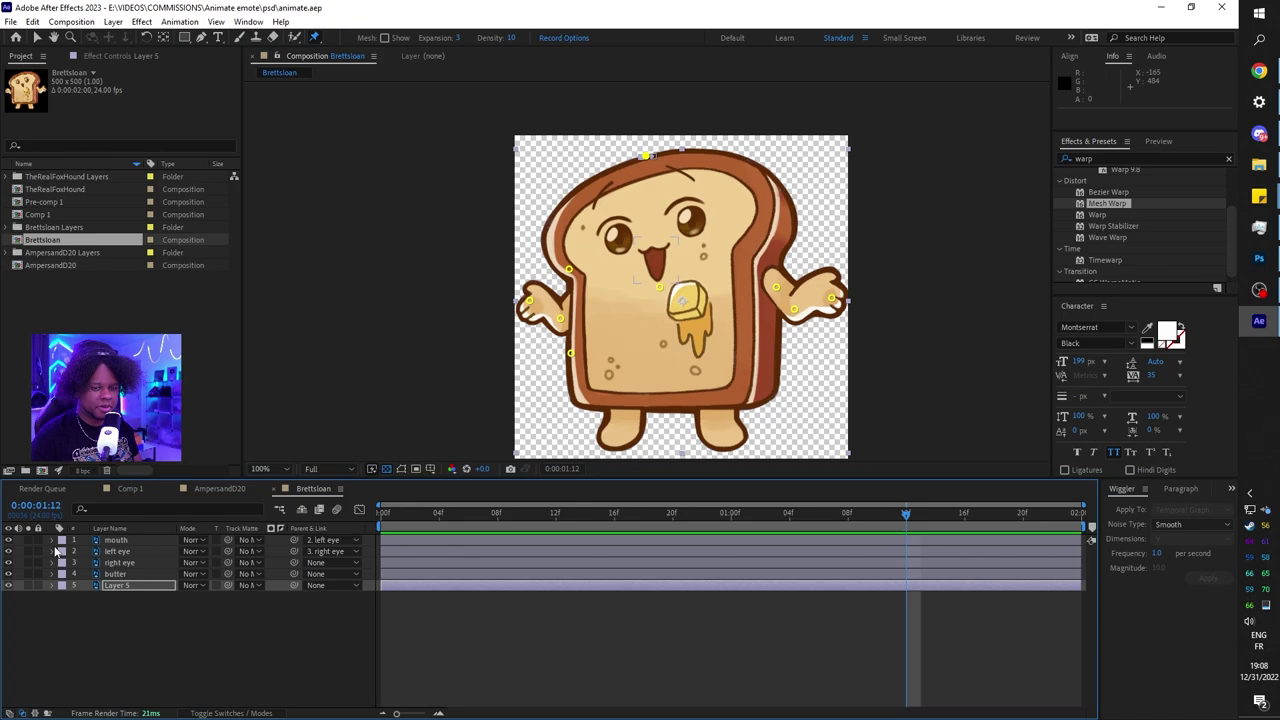
key(alt+Tab)
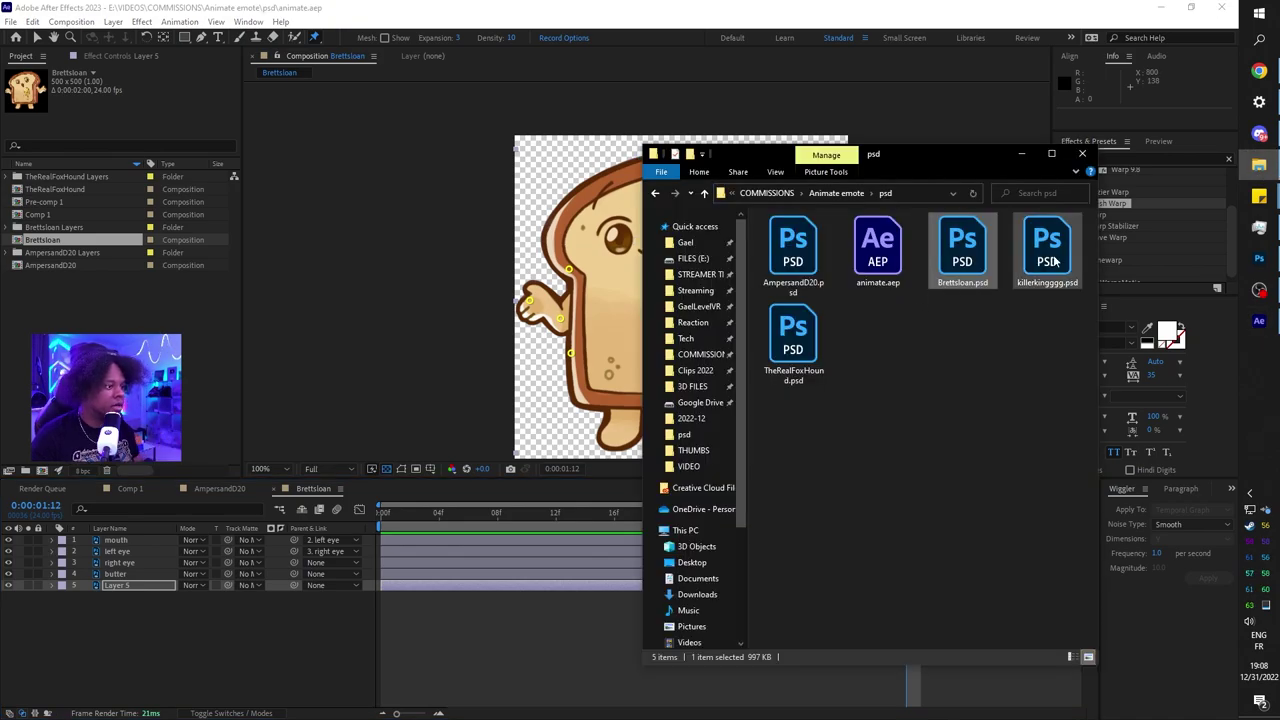
drag(1047, 250, 228, 368)
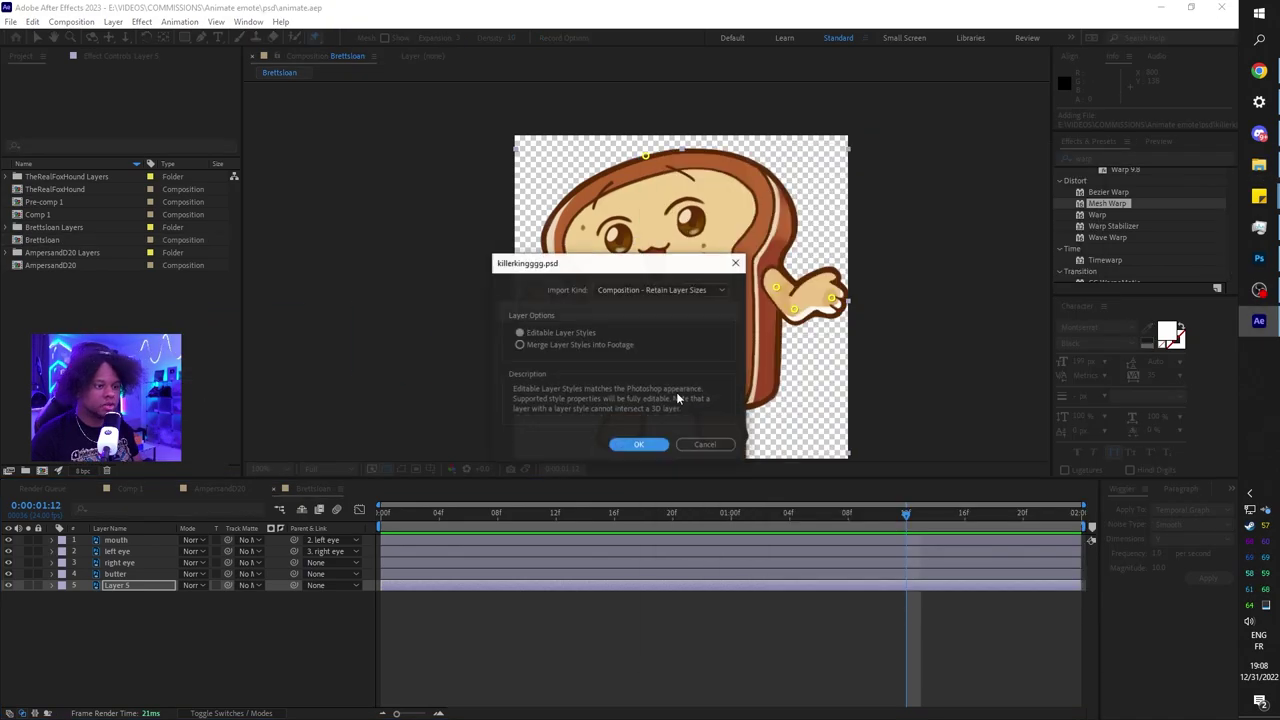
click(640, 446)
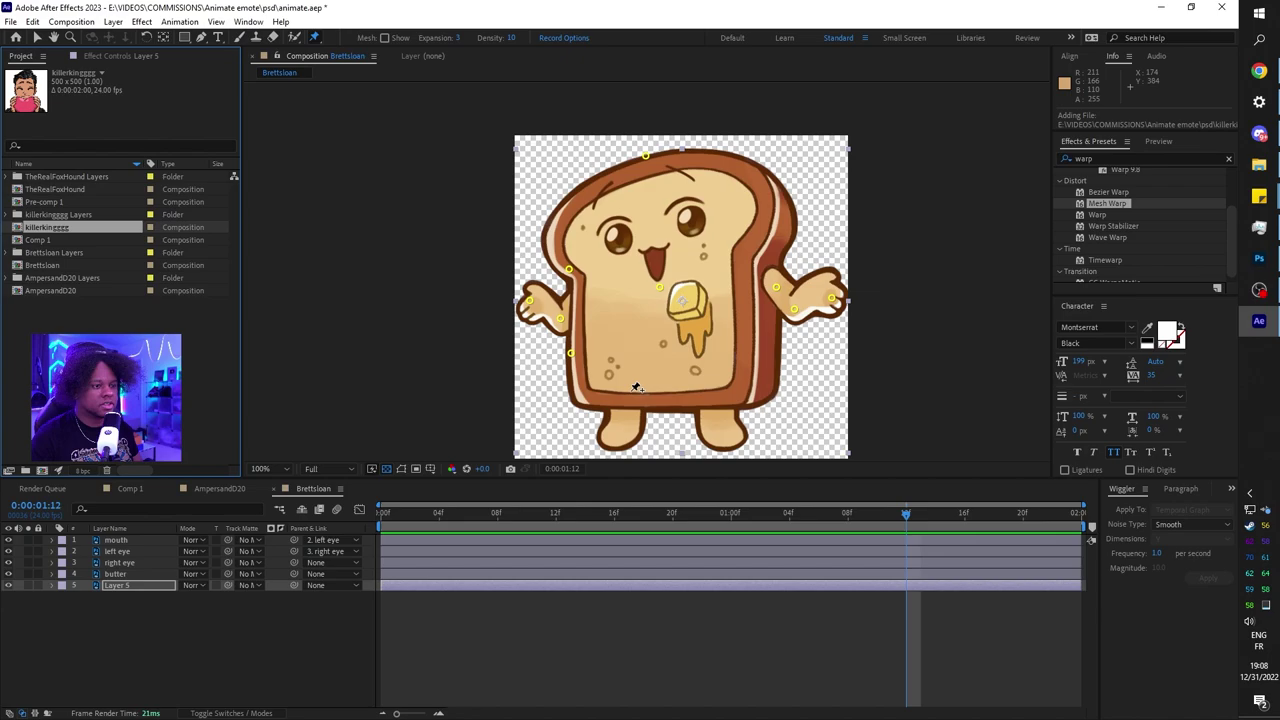
double_click(35, 229)
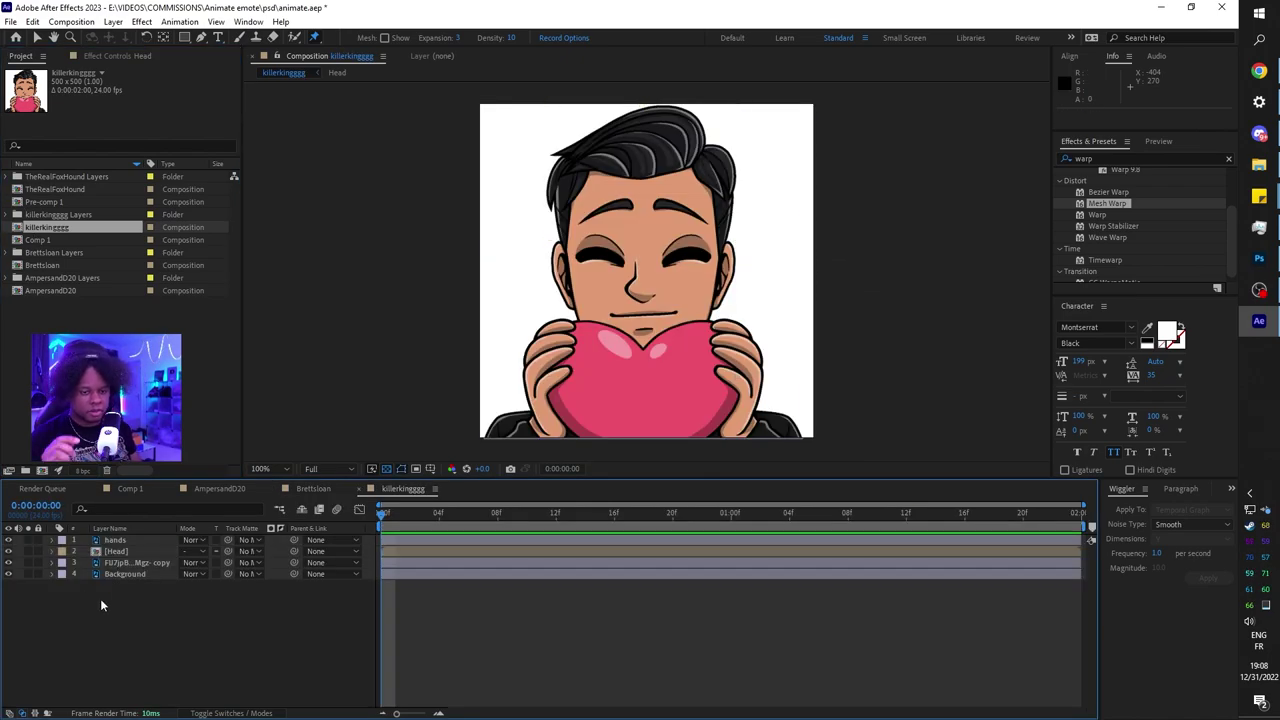
Step: Delete the white Background layer from the killerkingggg composition
click(8, 551)
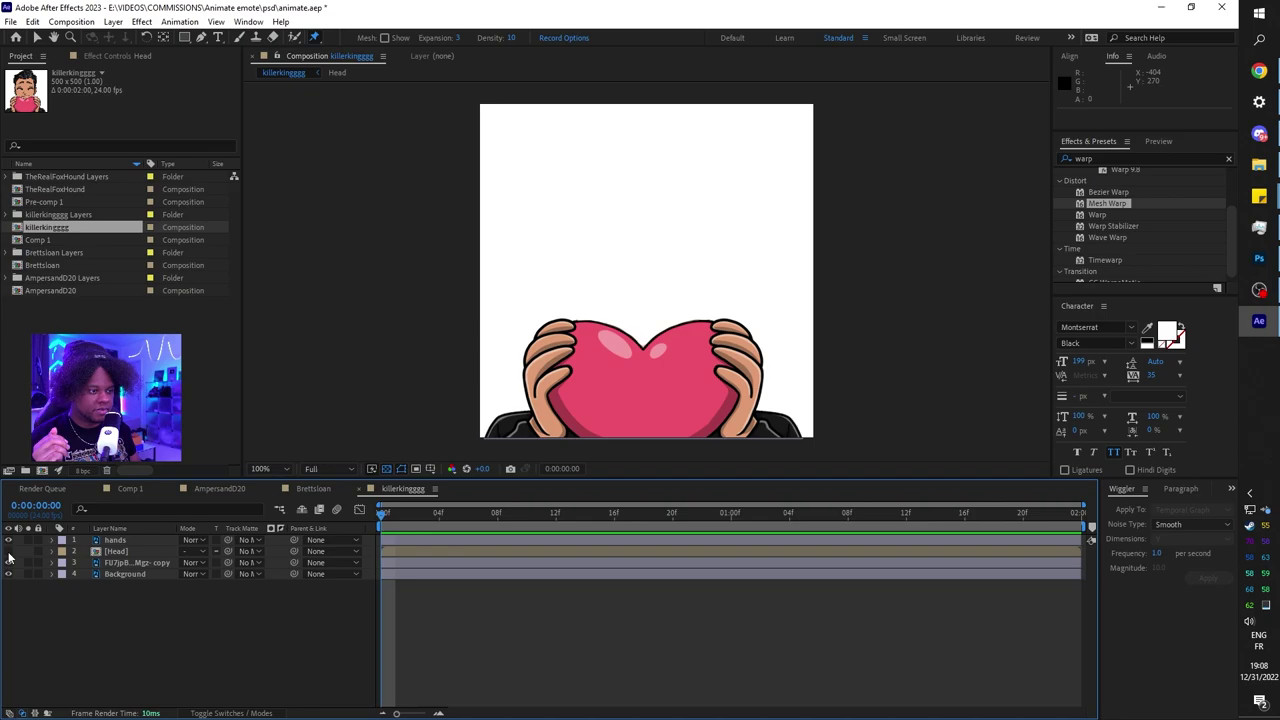
click(8, 551)
click(8, 573)
click(135, 573)
key(Delete)
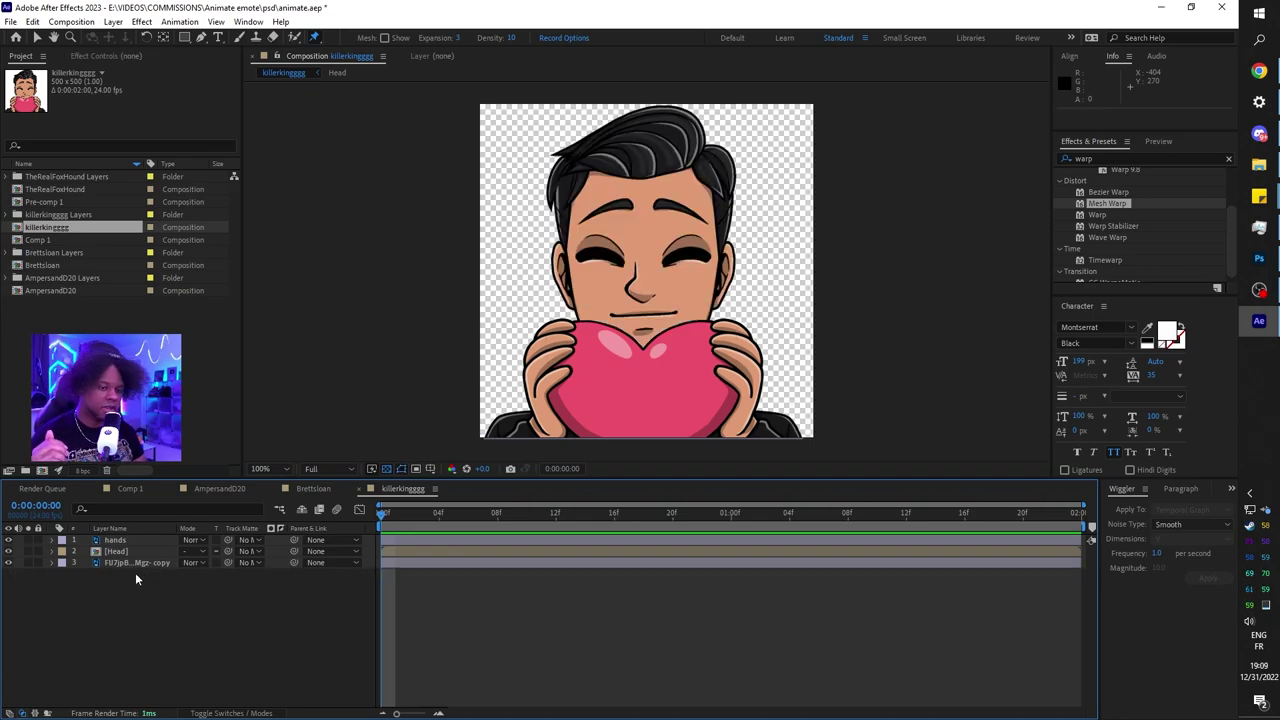
click(798, 540)
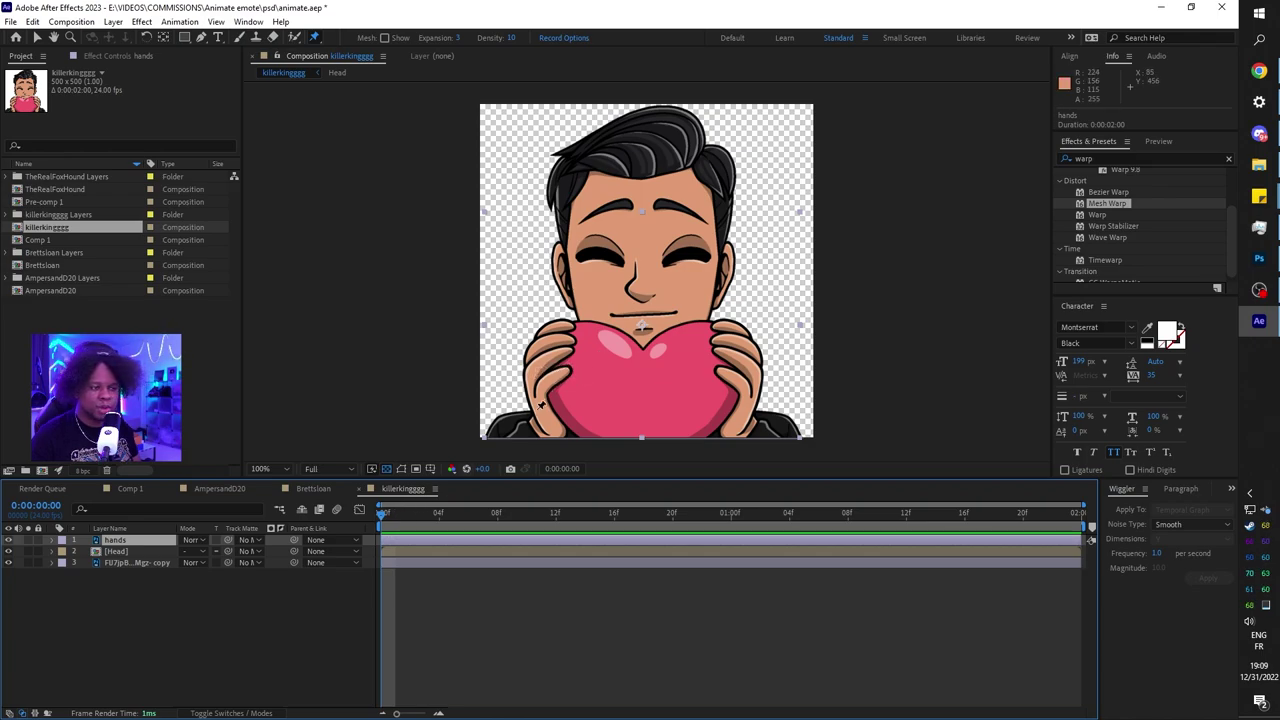
Step: Show the hands layer's Position and Scale and keyframe both at start and end
key(s)
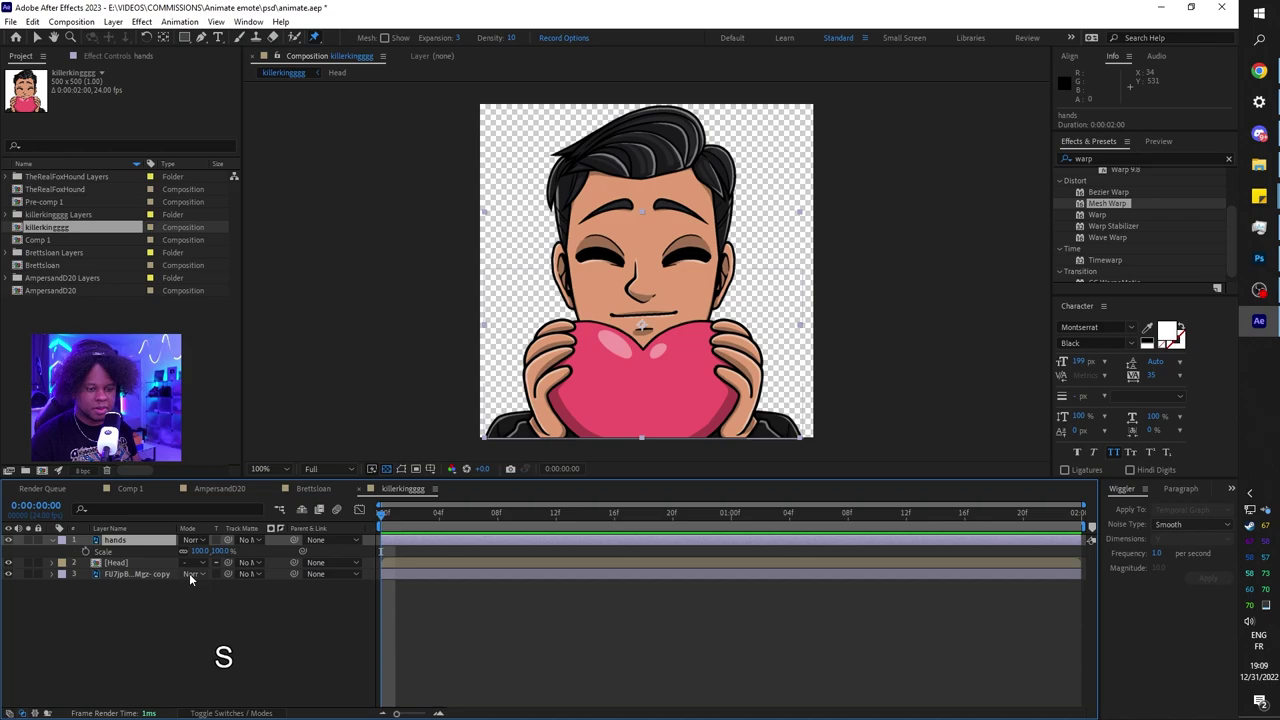
mouse_move(212, 551)
mouse_down()
mouse_move(240, 551)
mouse_move(211, 551)
mouse_up()
key(ctrl+z)
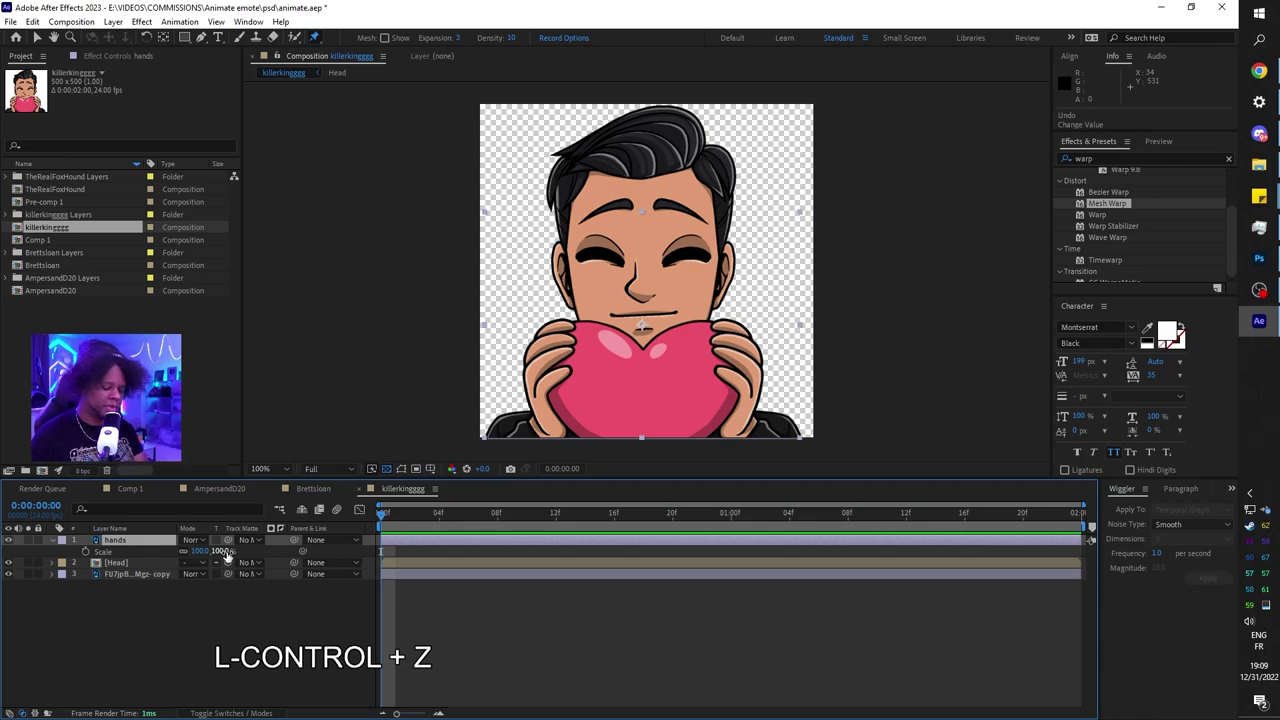
key(p)
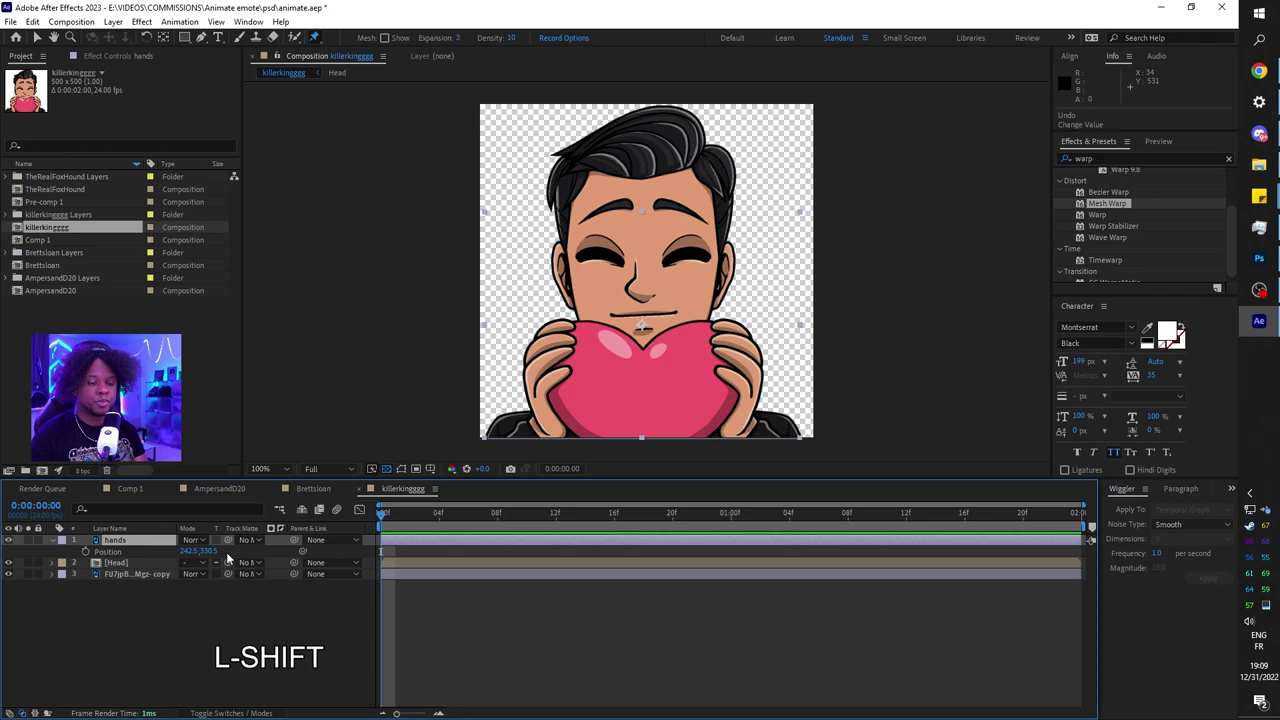
key(shift+s)
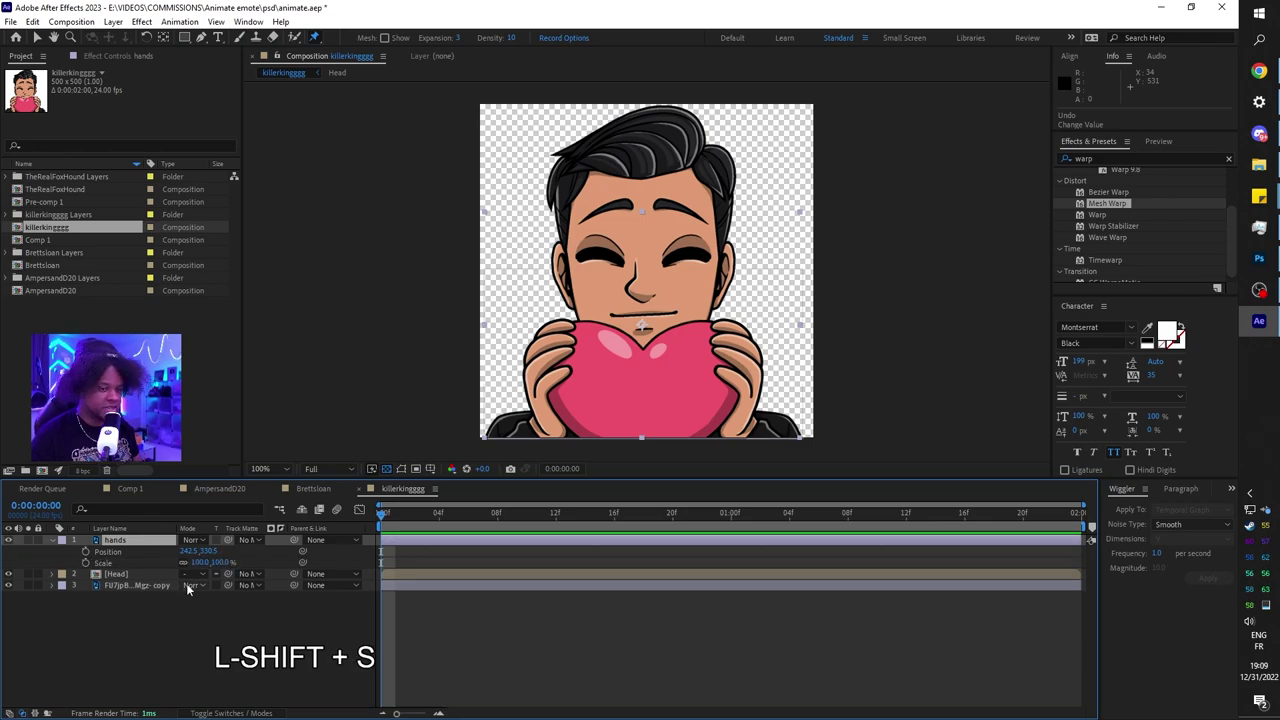
click(85, 562)
click(85, 551)
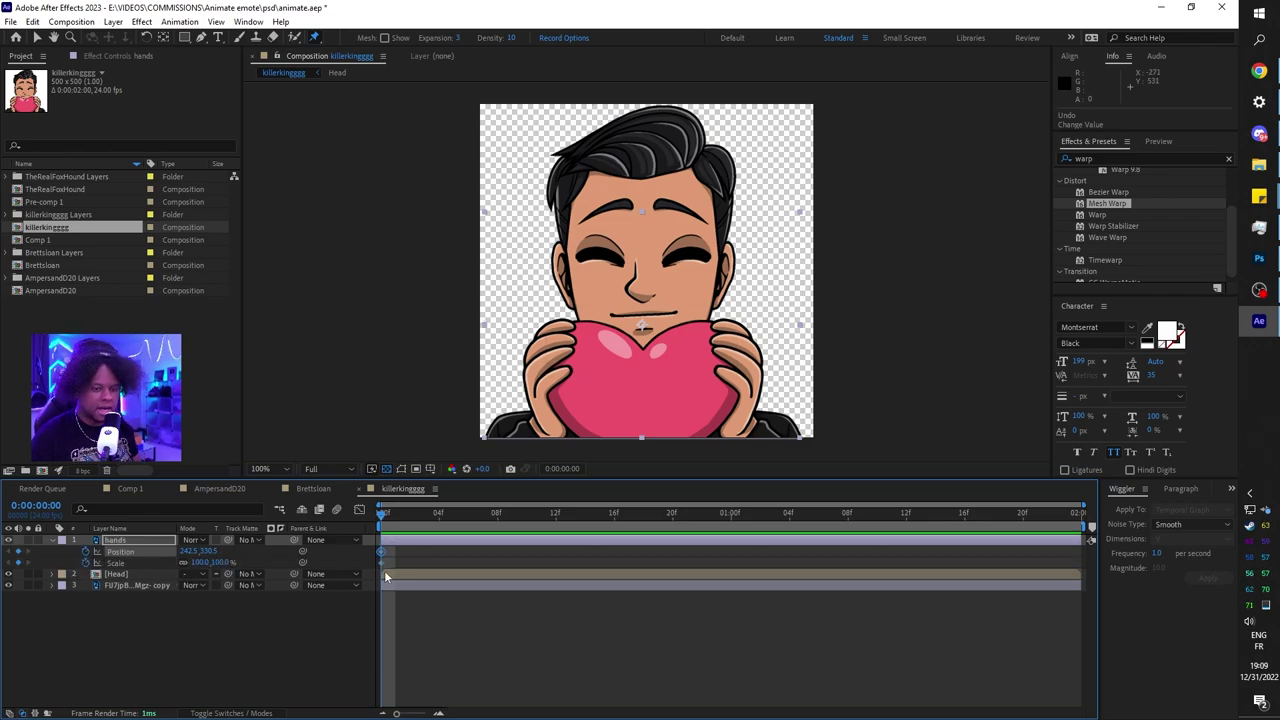
click(1069, 514)
Step: At one second, set the hands' Scale to 105% and nudge their Position up
click(128, 553)
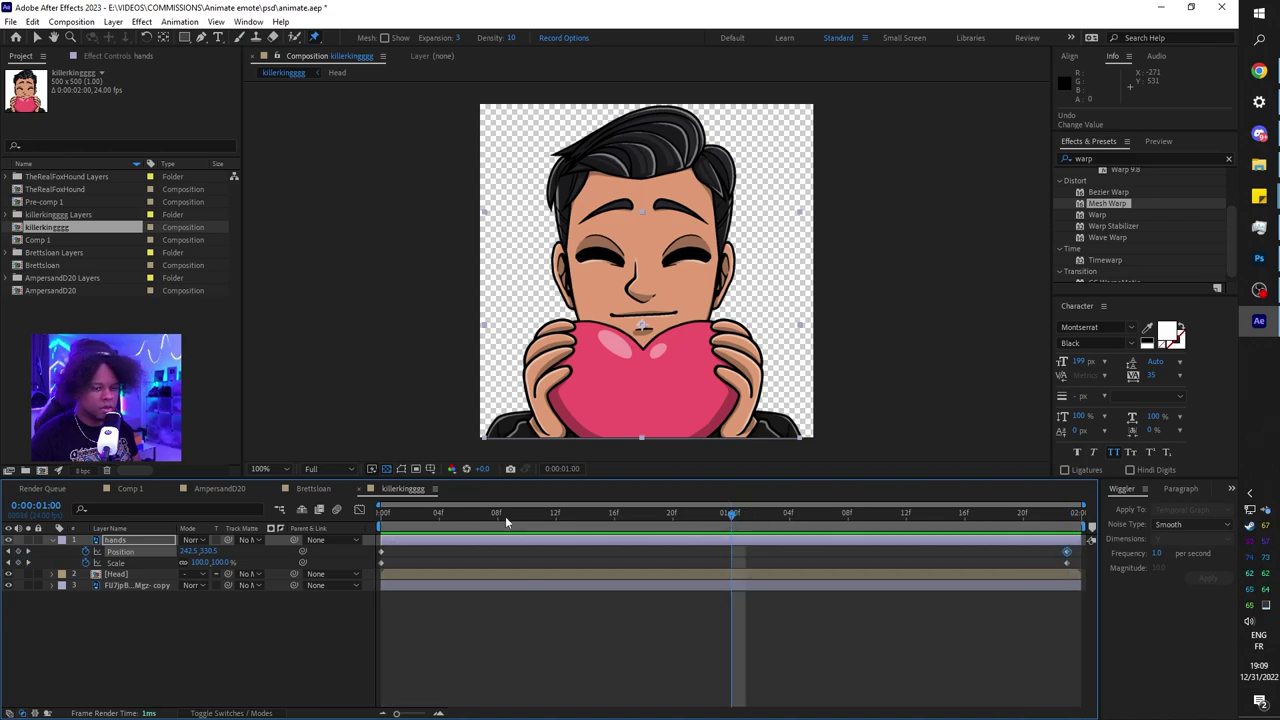
drag(214, 562, 216, 553)
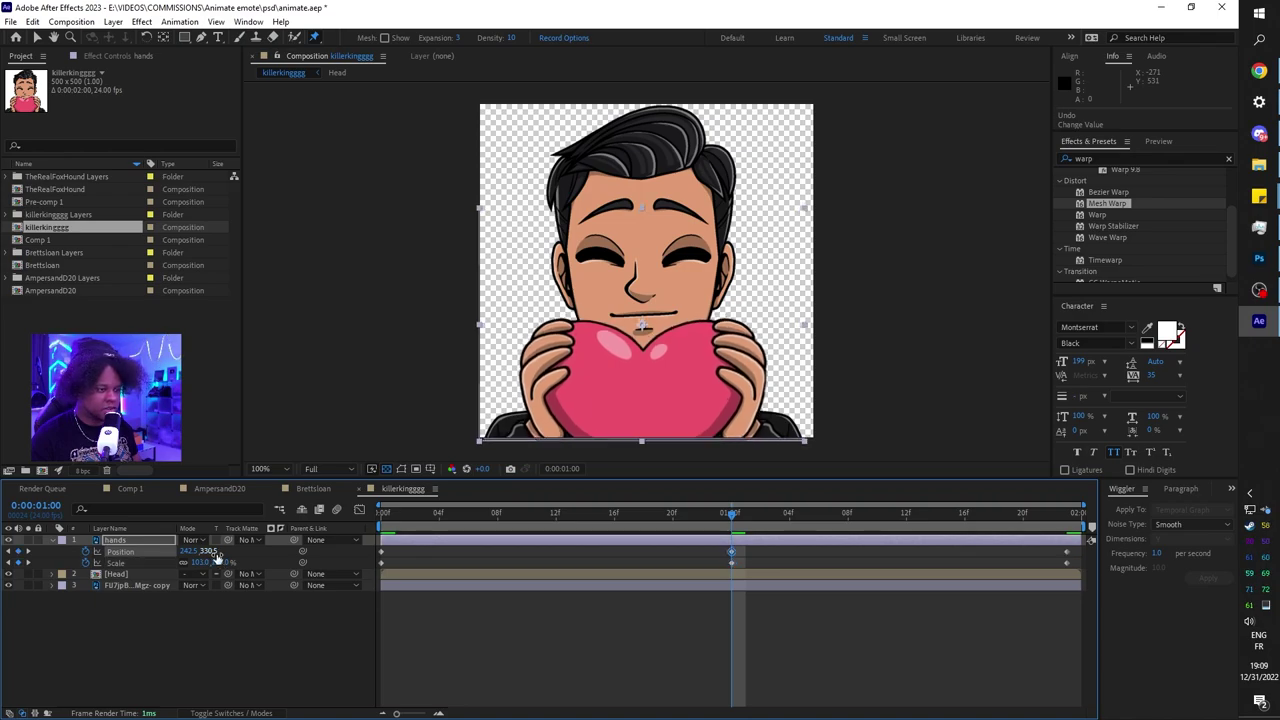
scroll(650, 262, up, 1)
drag(505, 450, 505, 333)
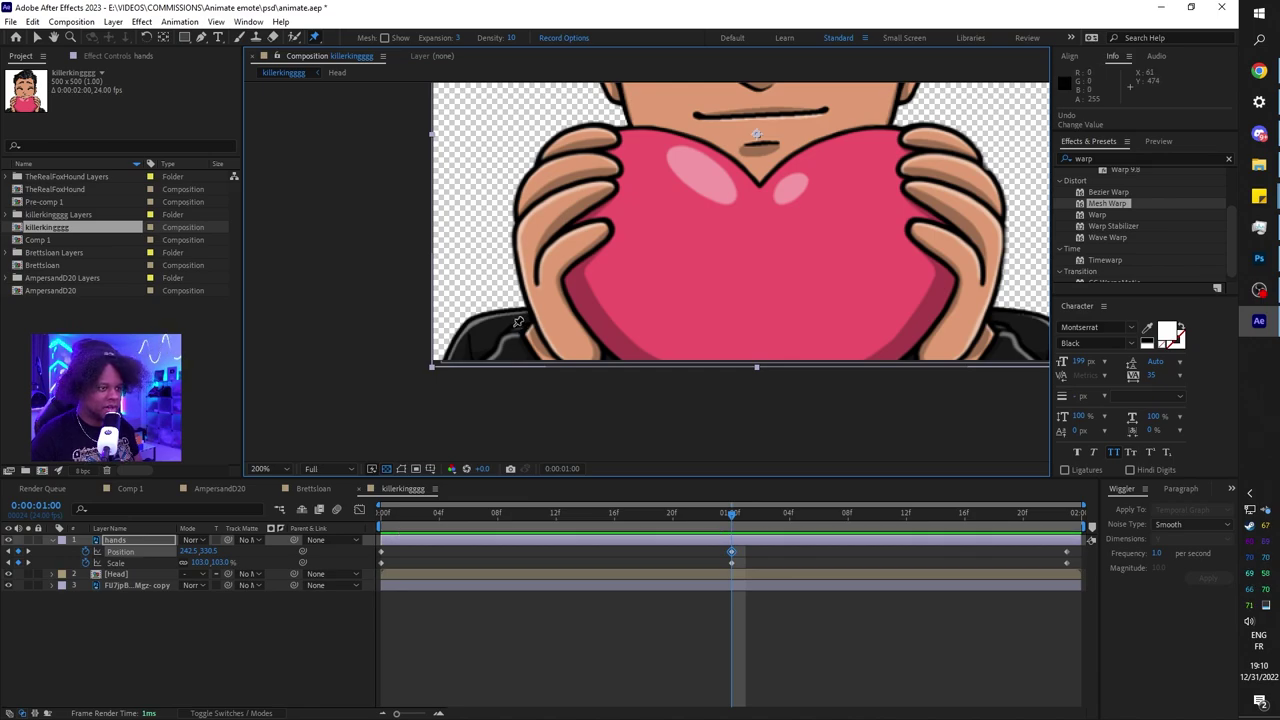
drag(215, 562, 218, 562)
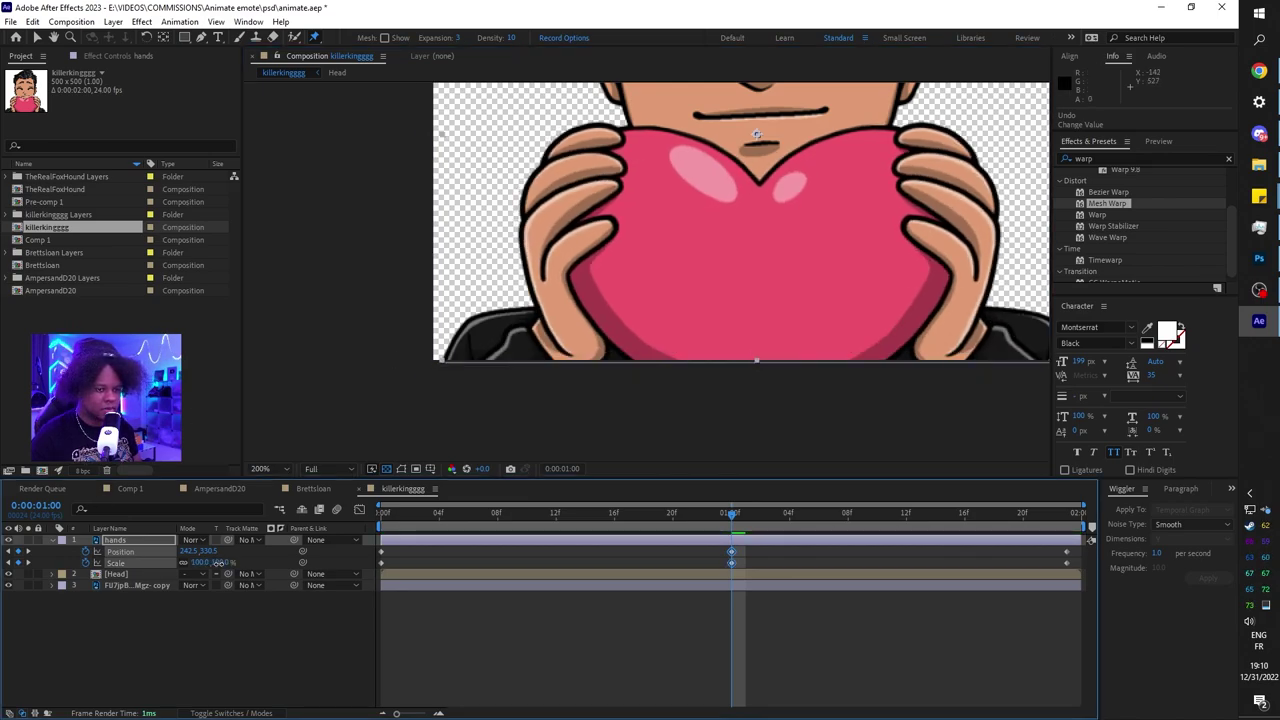
key(ctrl+z)
key(ctrl+z)
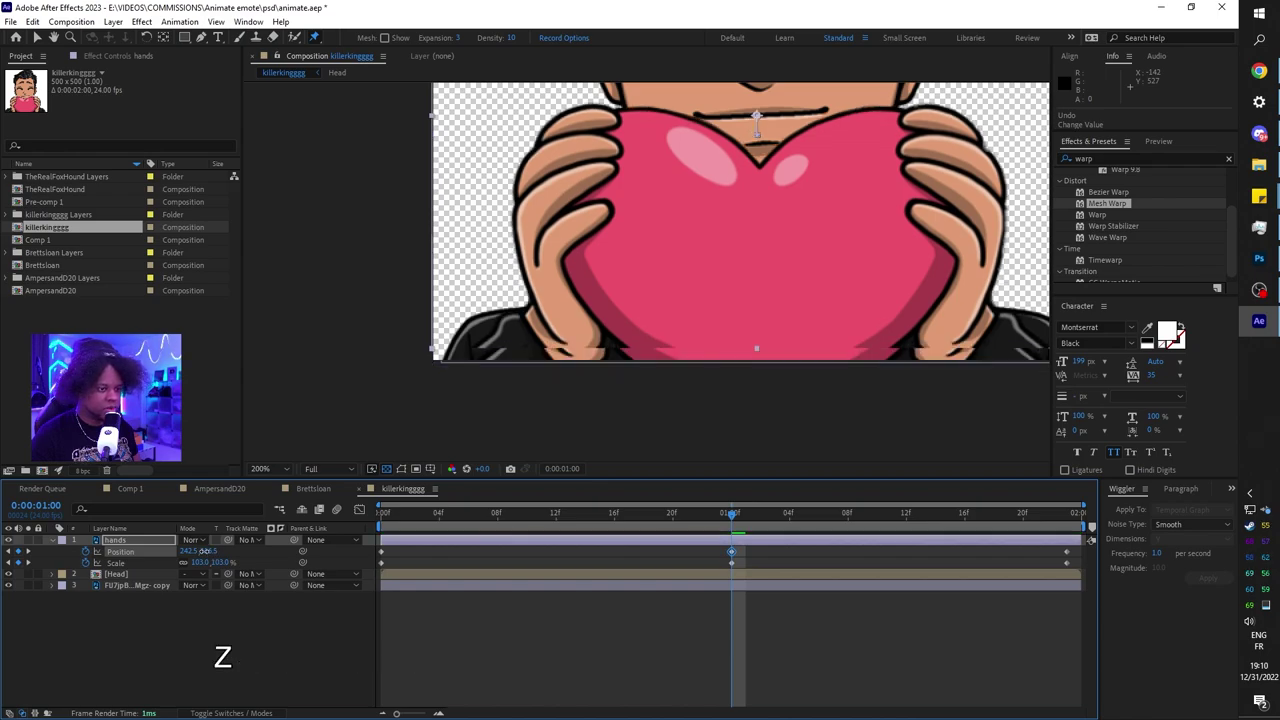
key(ctrl+z)
key(ctrl+z)
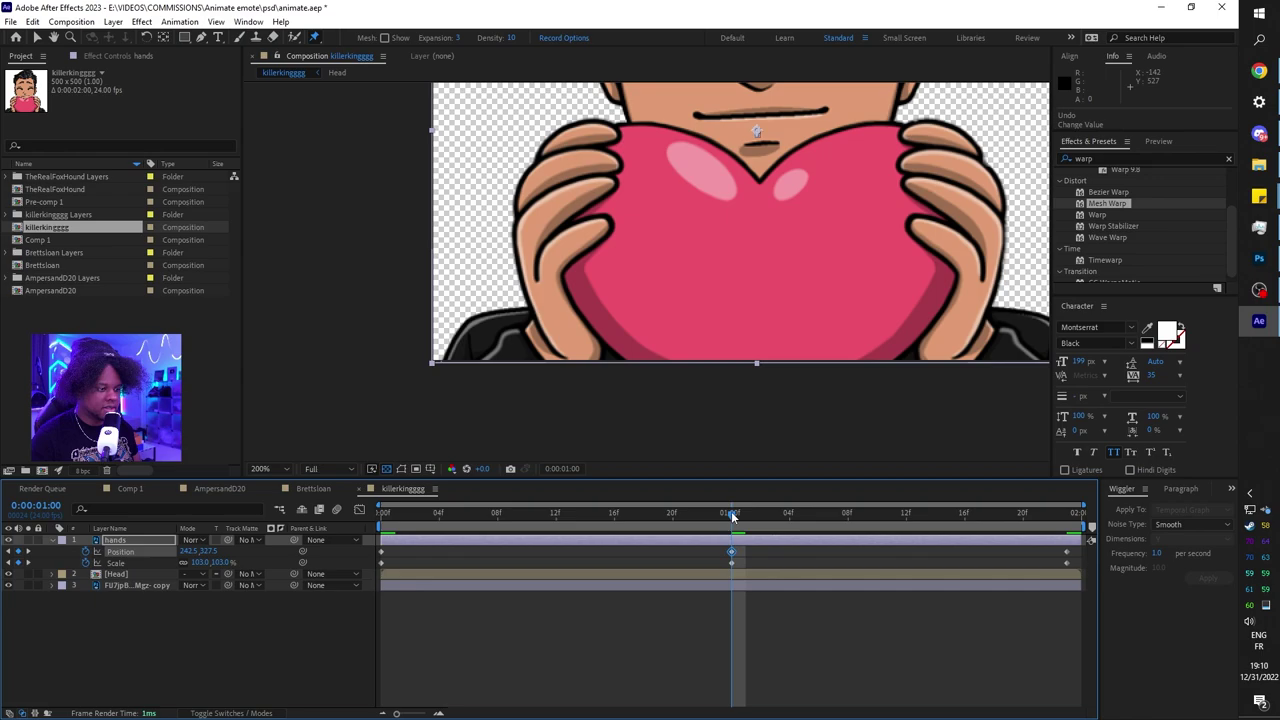
click(218, 562)
text(10)
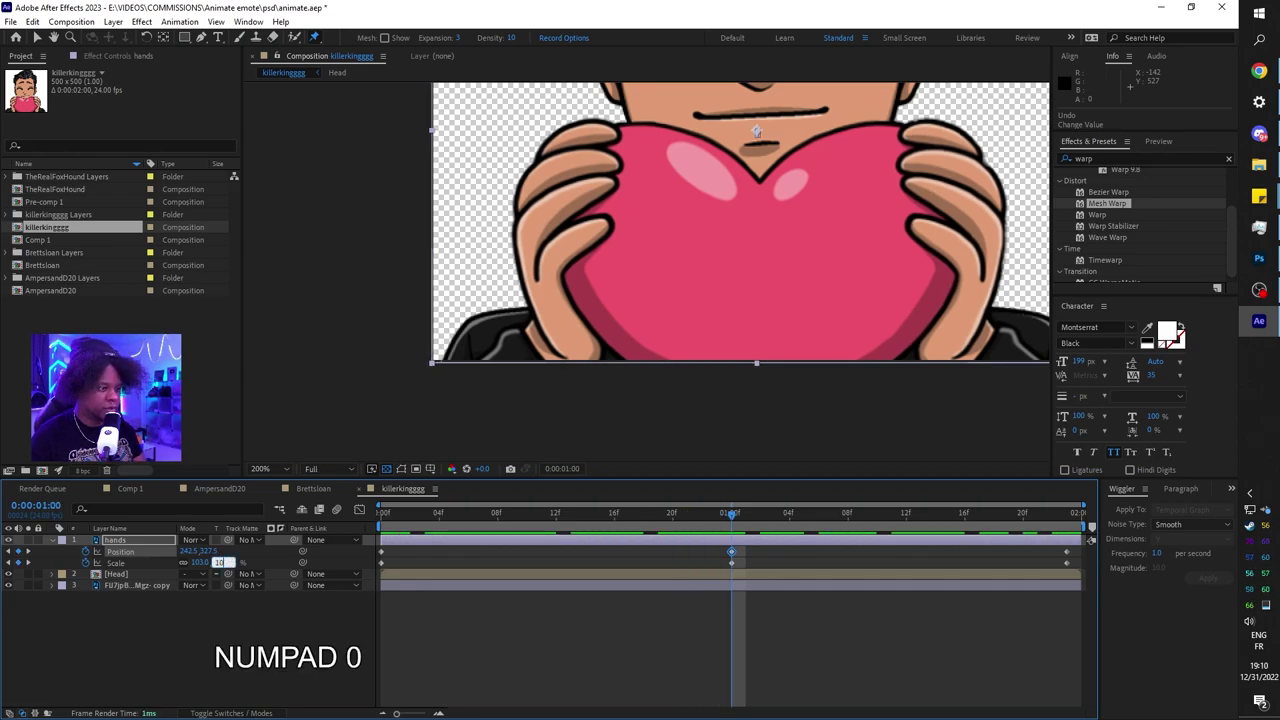
text(4)
key(Return)
text(1)
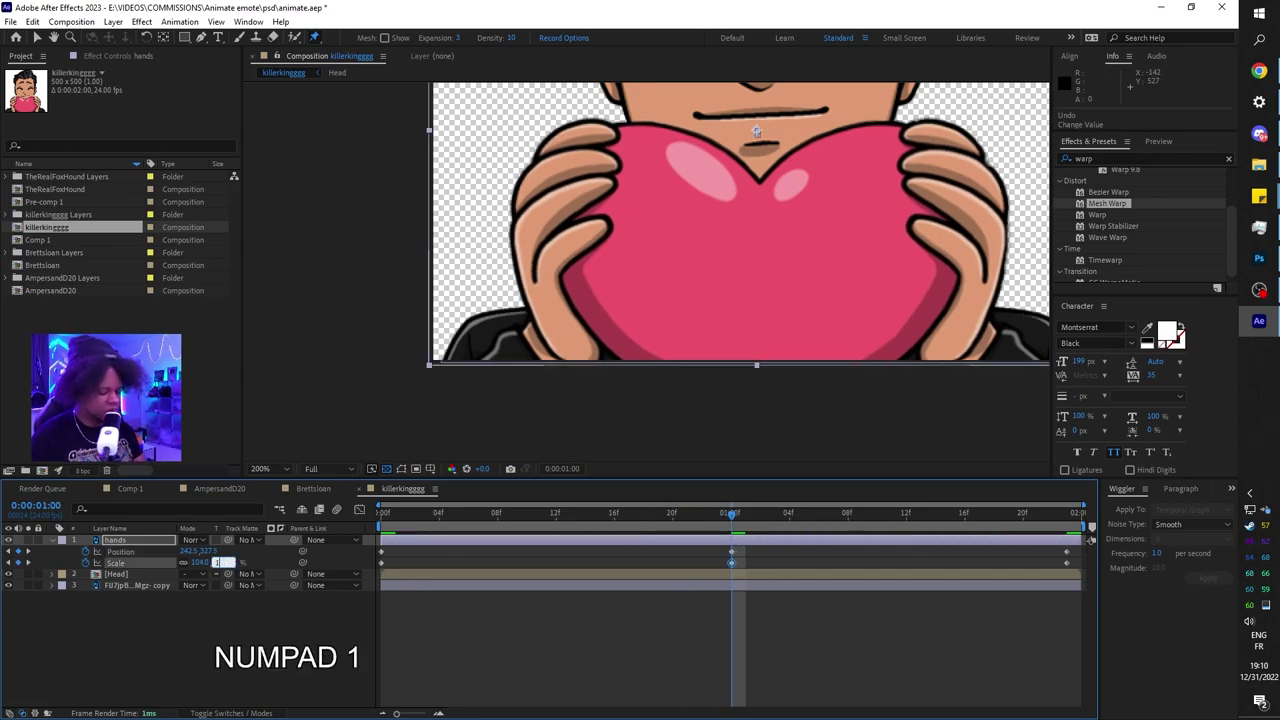
text(05)
key(Return)
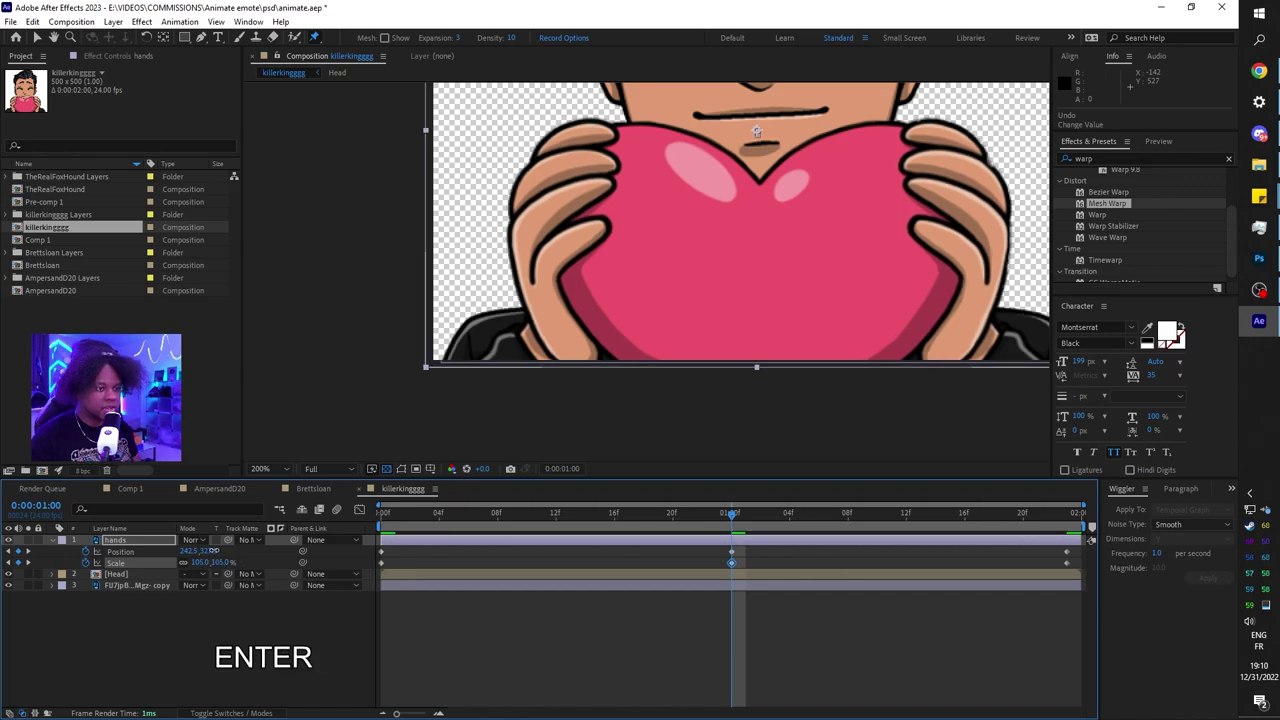
drag(212, 550, 211, 550)
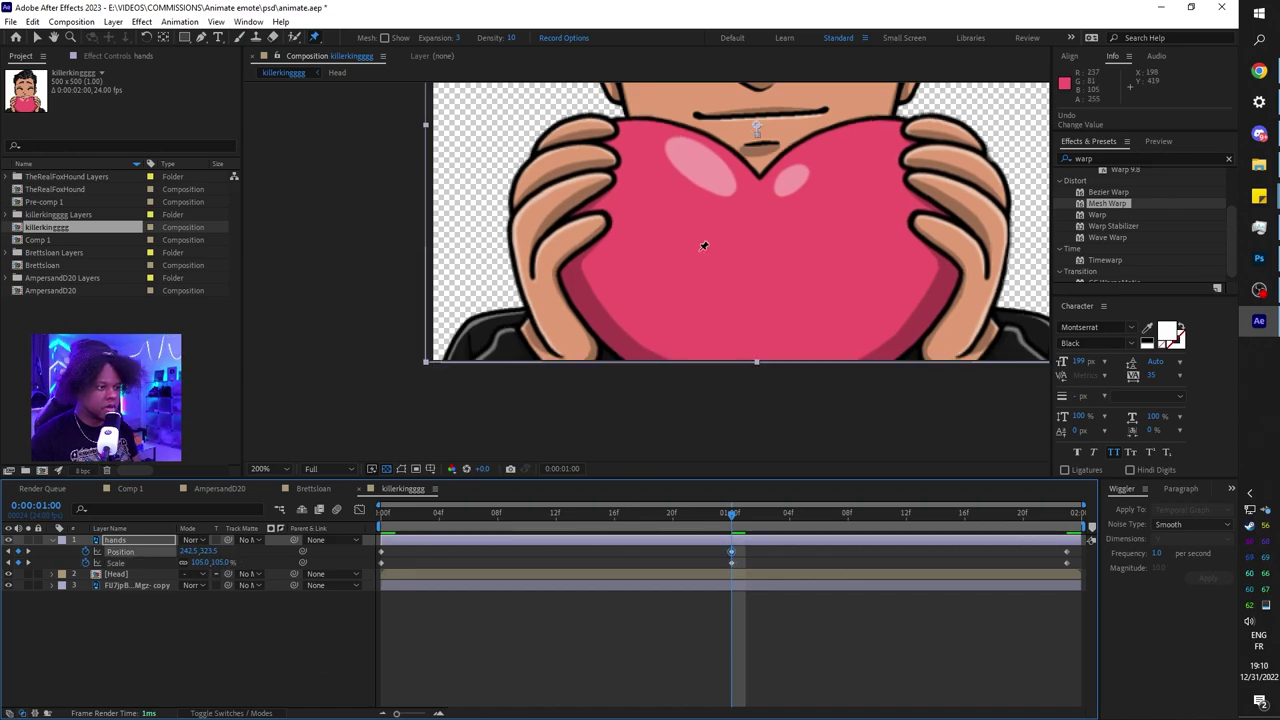
Step: Zoom out to the whole character and preview the hands' pulse
scroll(703, 246, down, 1)
key(space)
drag(690, 259, 654, 324)
key(space)
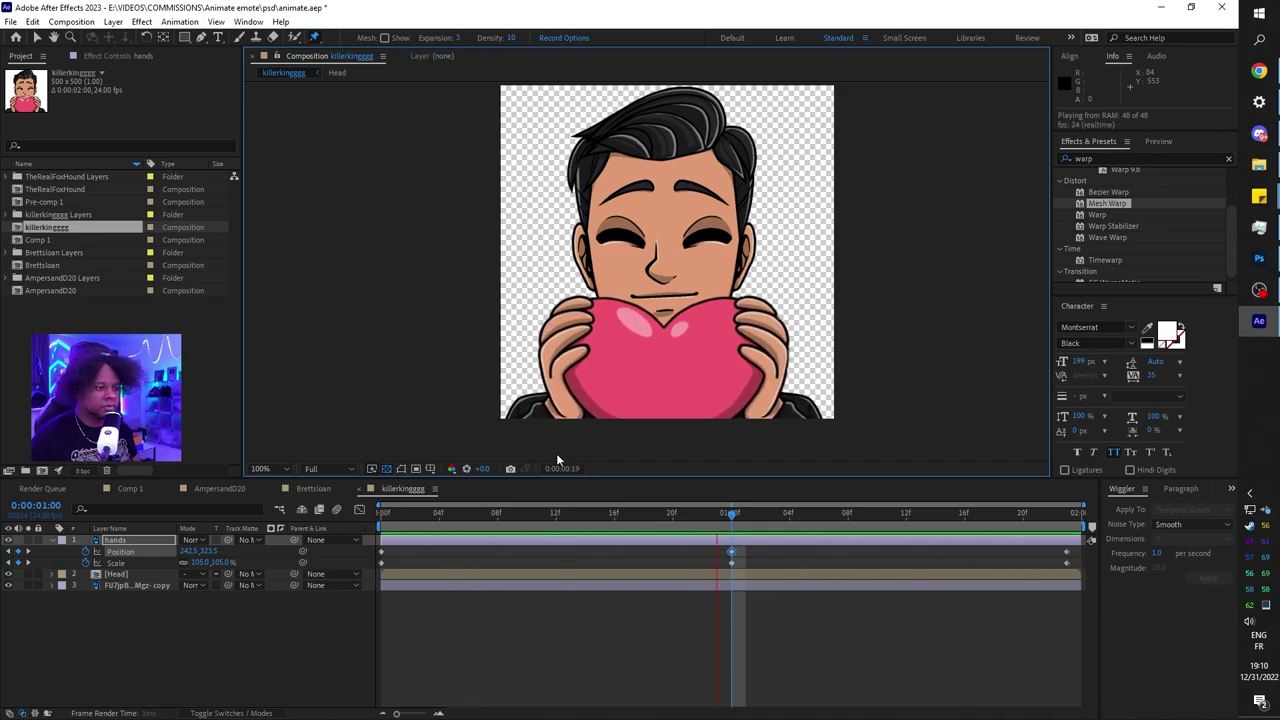
key(space)
Step: Easy Ease the hands' one-second, start and end keyframes and replay the animation
key(ctrl+p)
drag(713, 549, 742, 566)
key(F9)
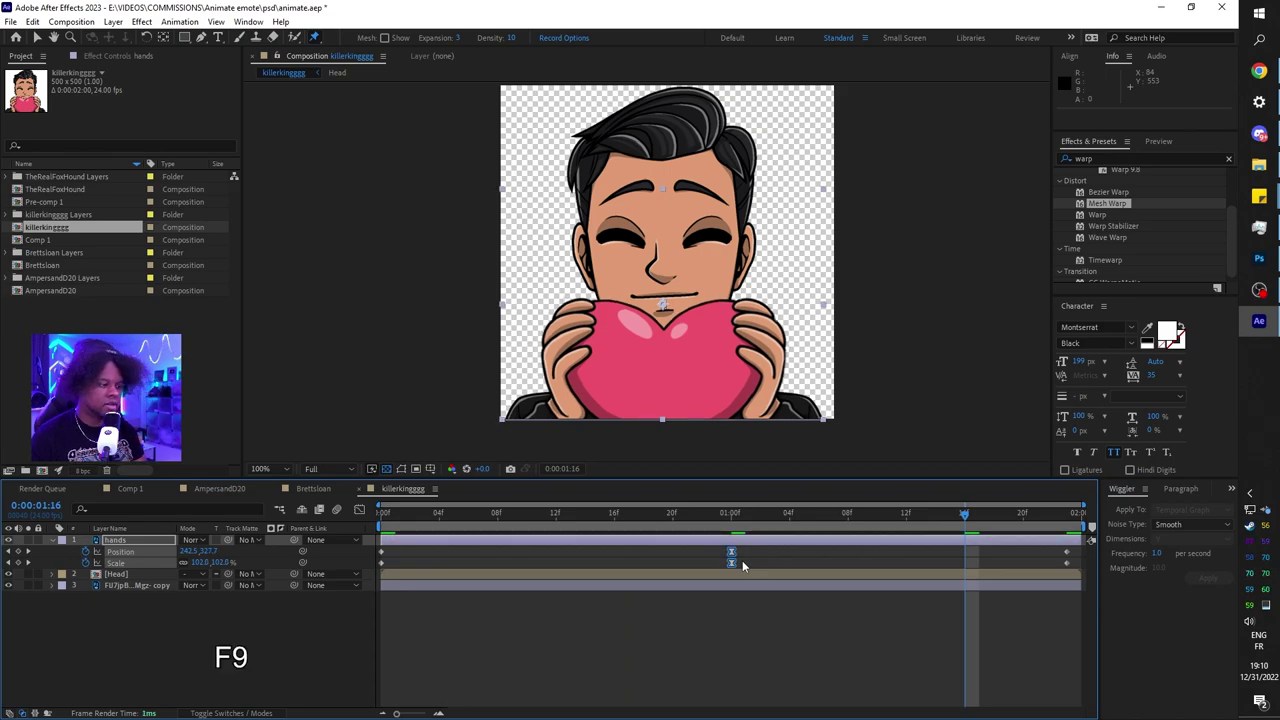
drag(1076, 549, 365, 573)
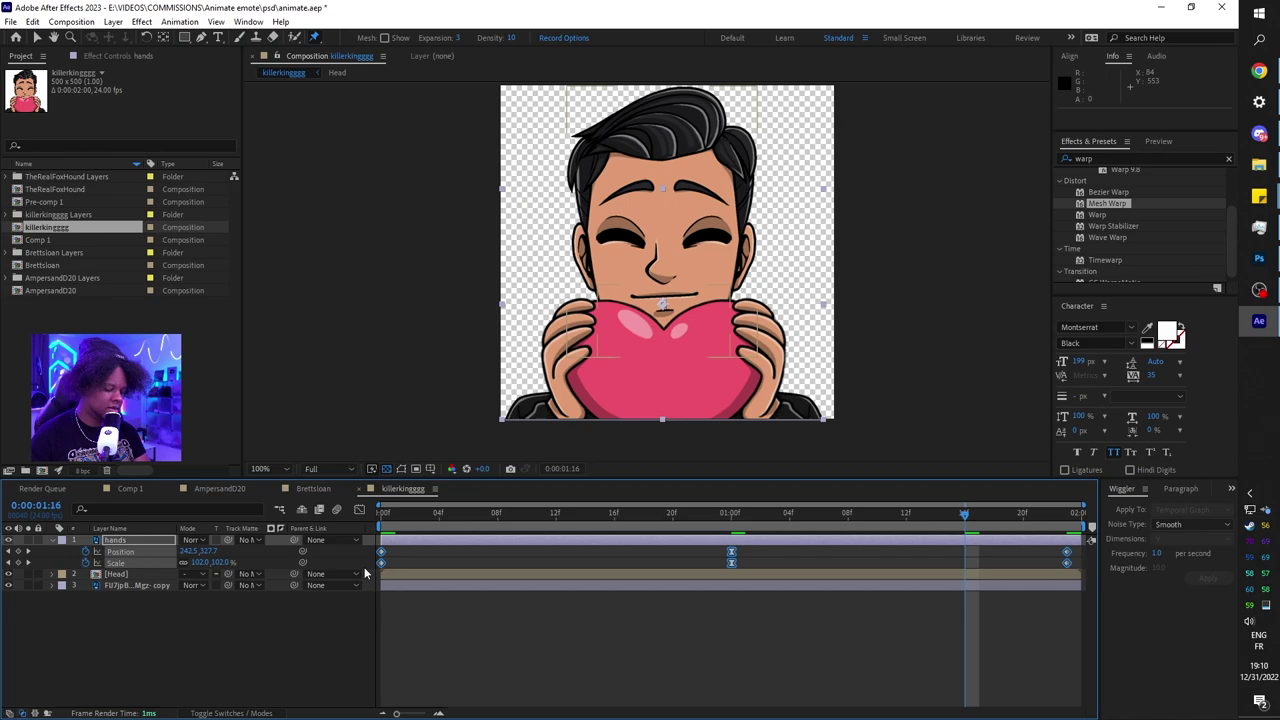
key(F9)
key(space)
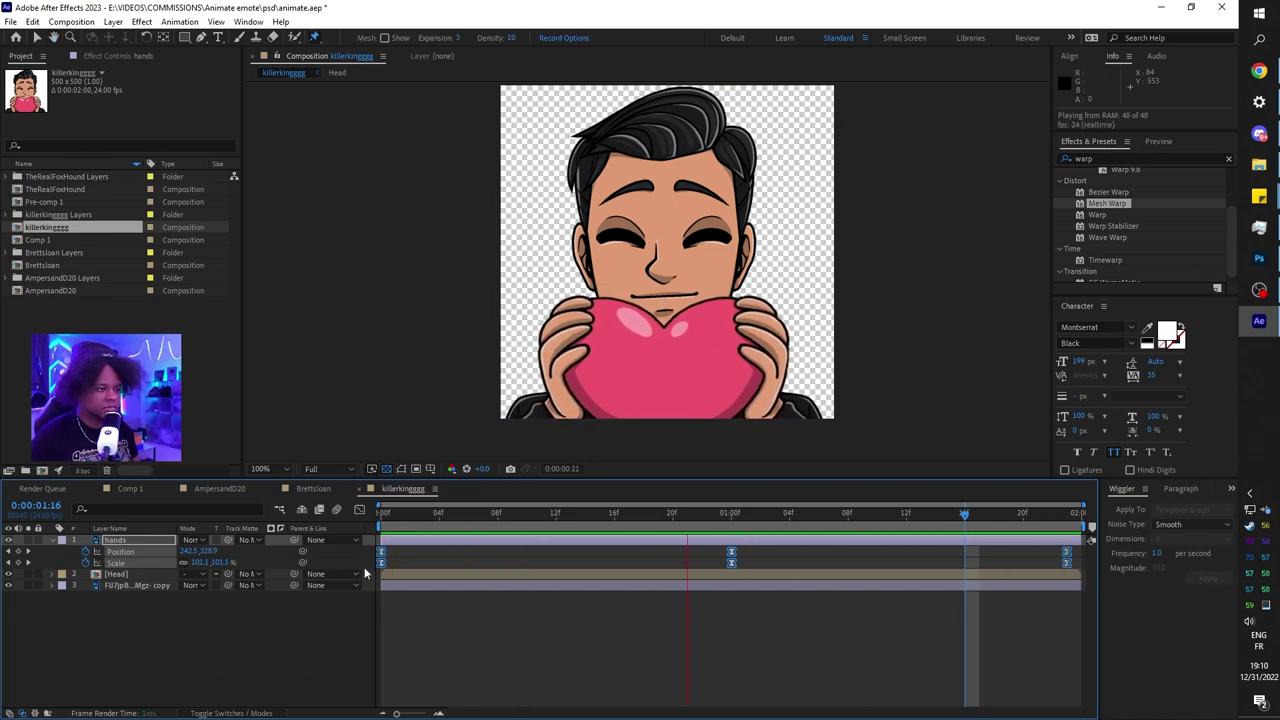
key(space)
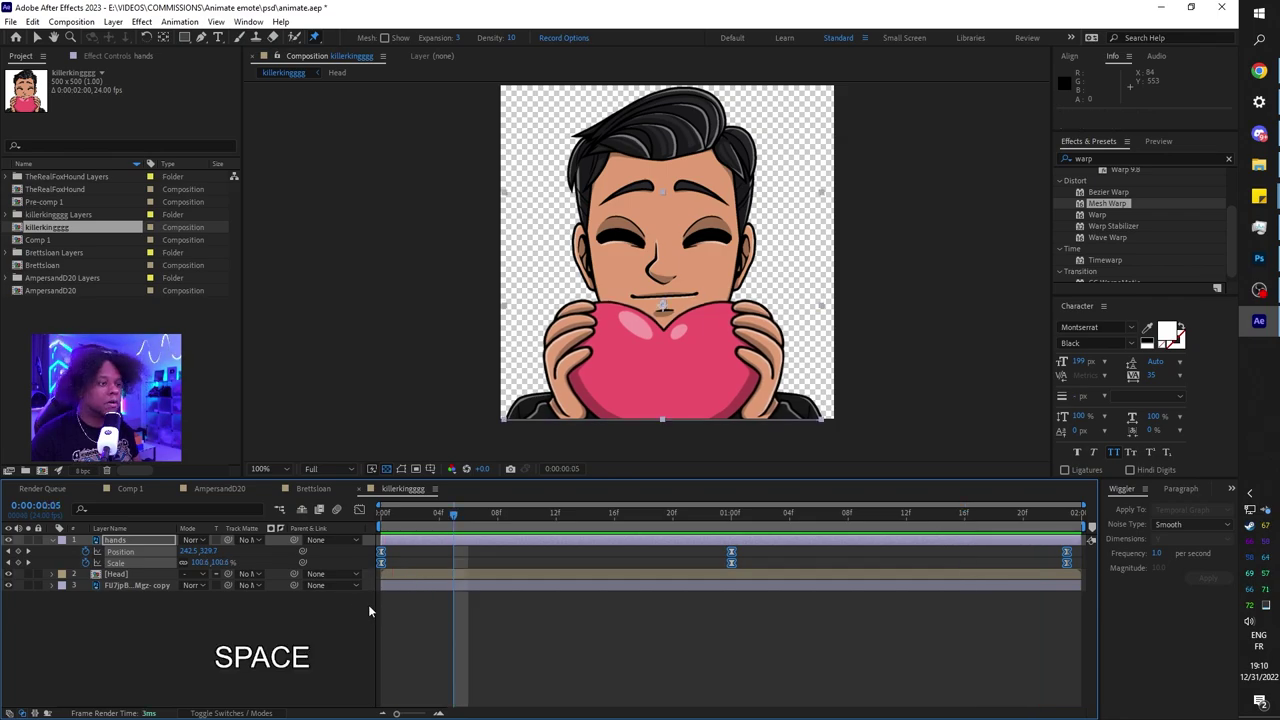
Step: Move the Head layer's anchor point down toward the neck
click(121, 575)
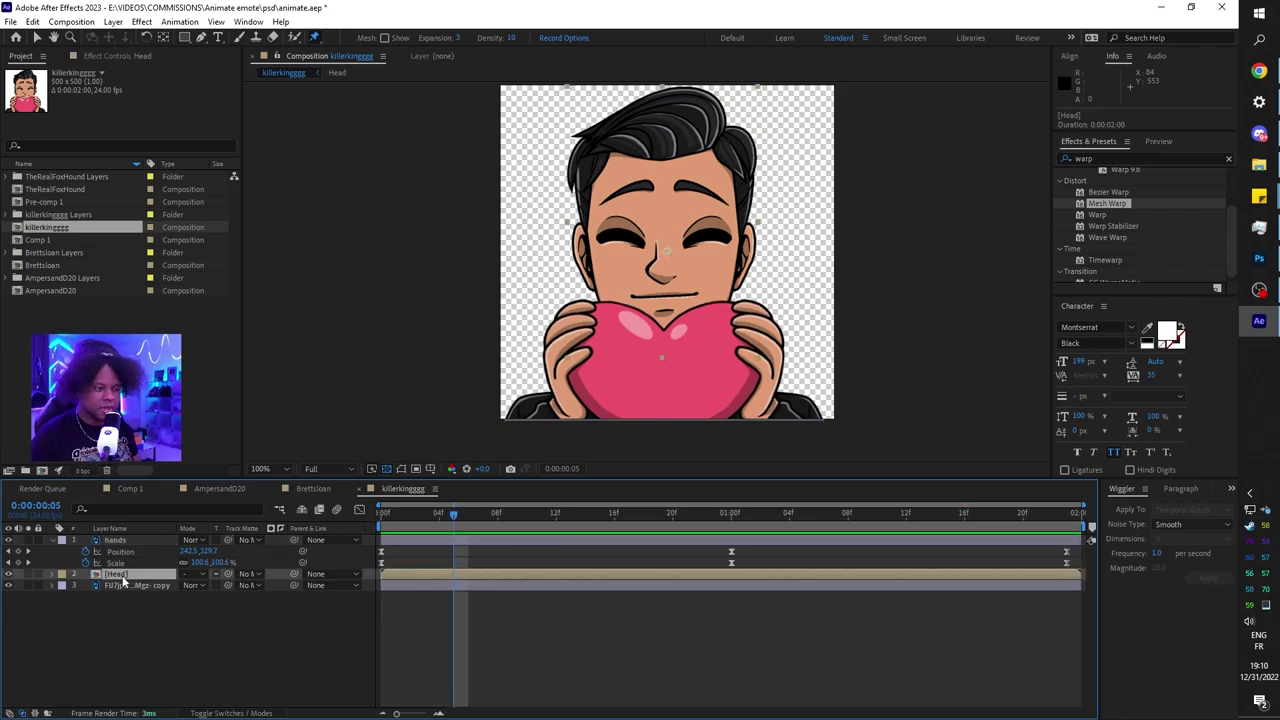
click(164, 40)
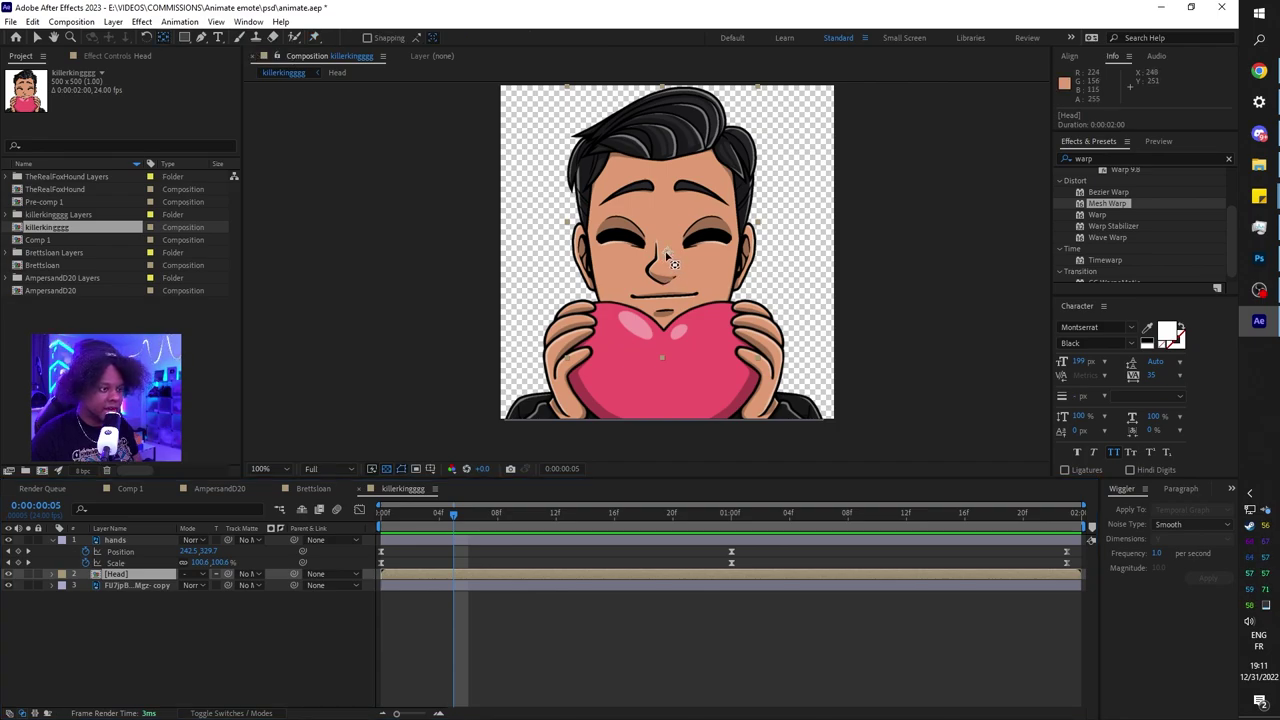
drag(666, 253, 666, 257)
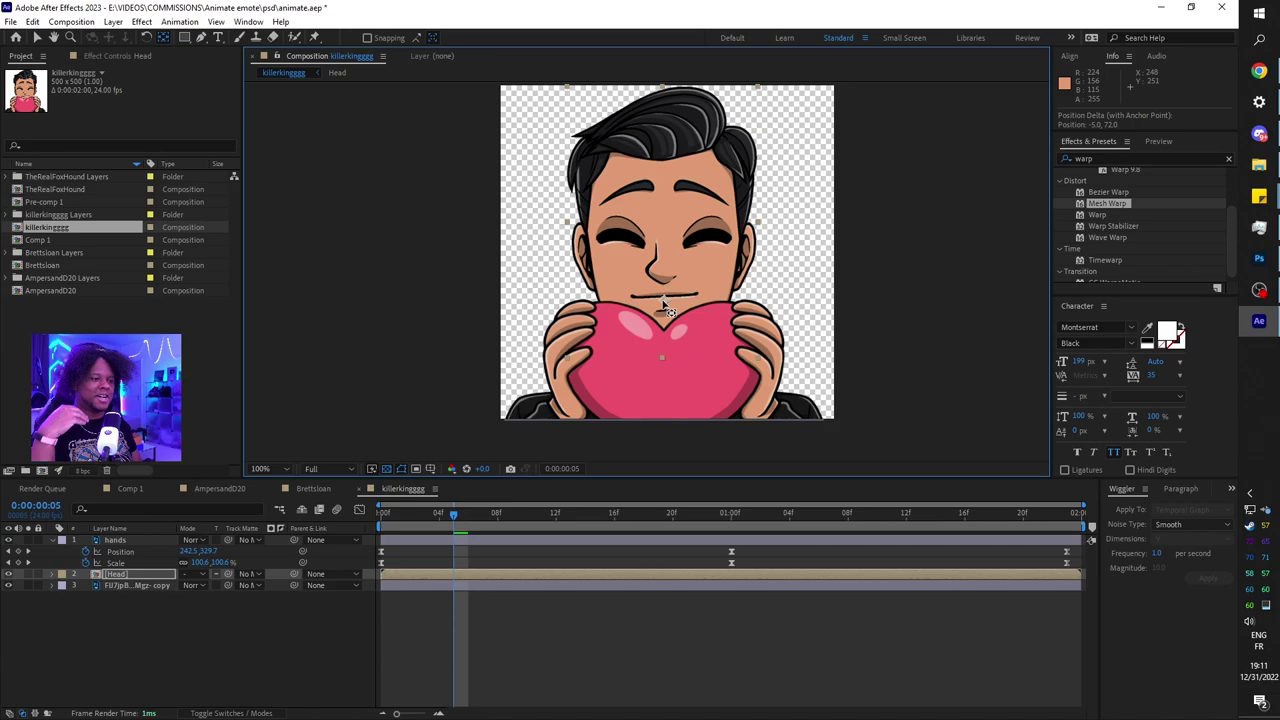
click(155, 577)
Step: Add Head Rotation keyframes at the start and end of the loop
key(r)
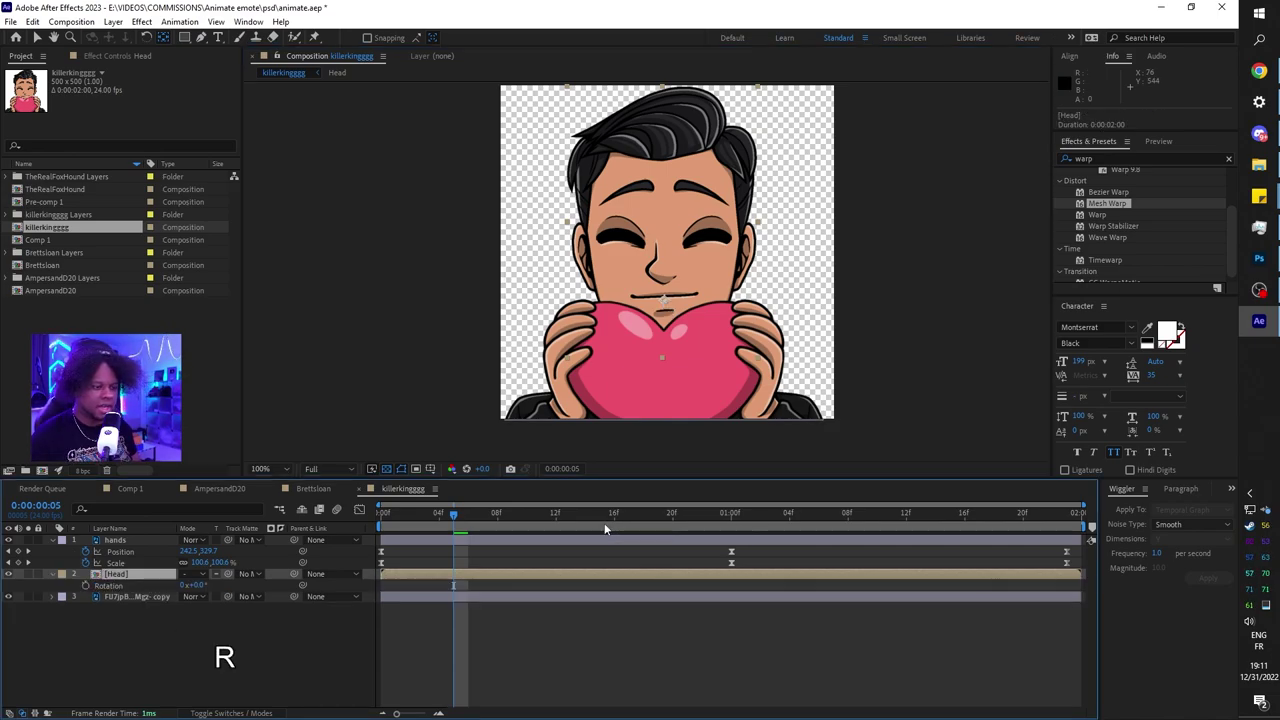
drag(605, 528, 320, 540)
click(86, 585)
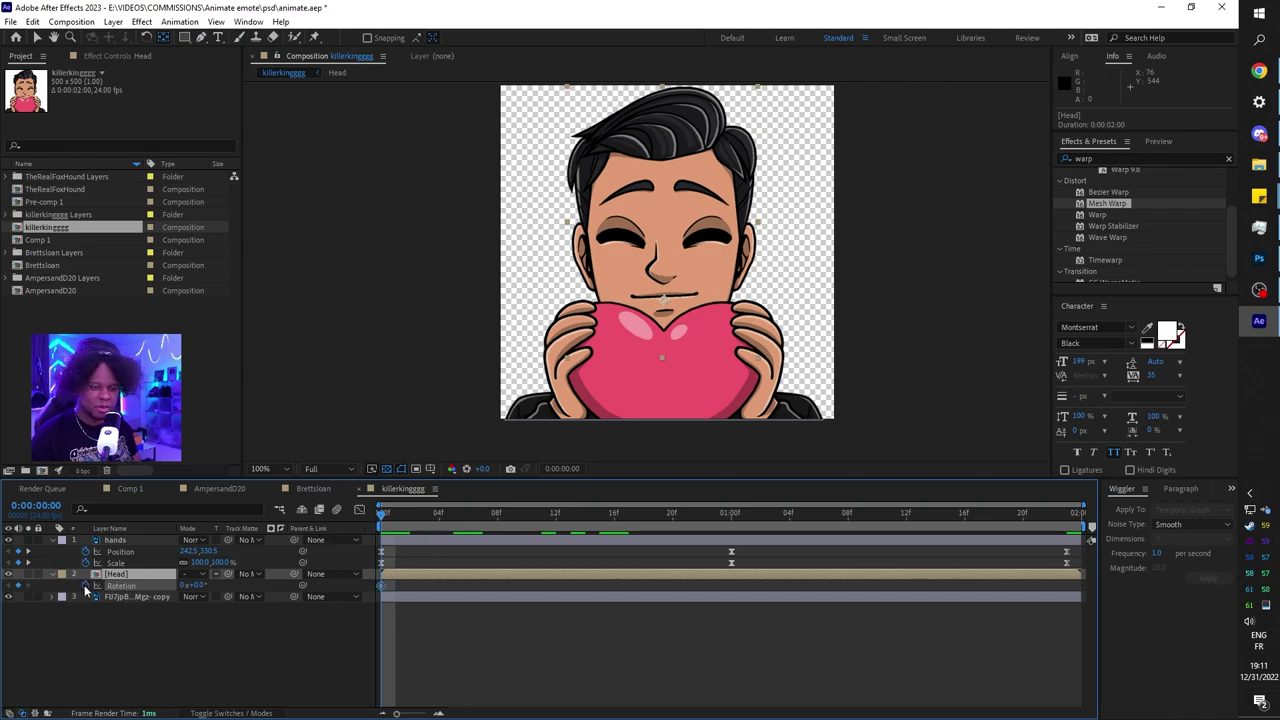
click(732, 514)
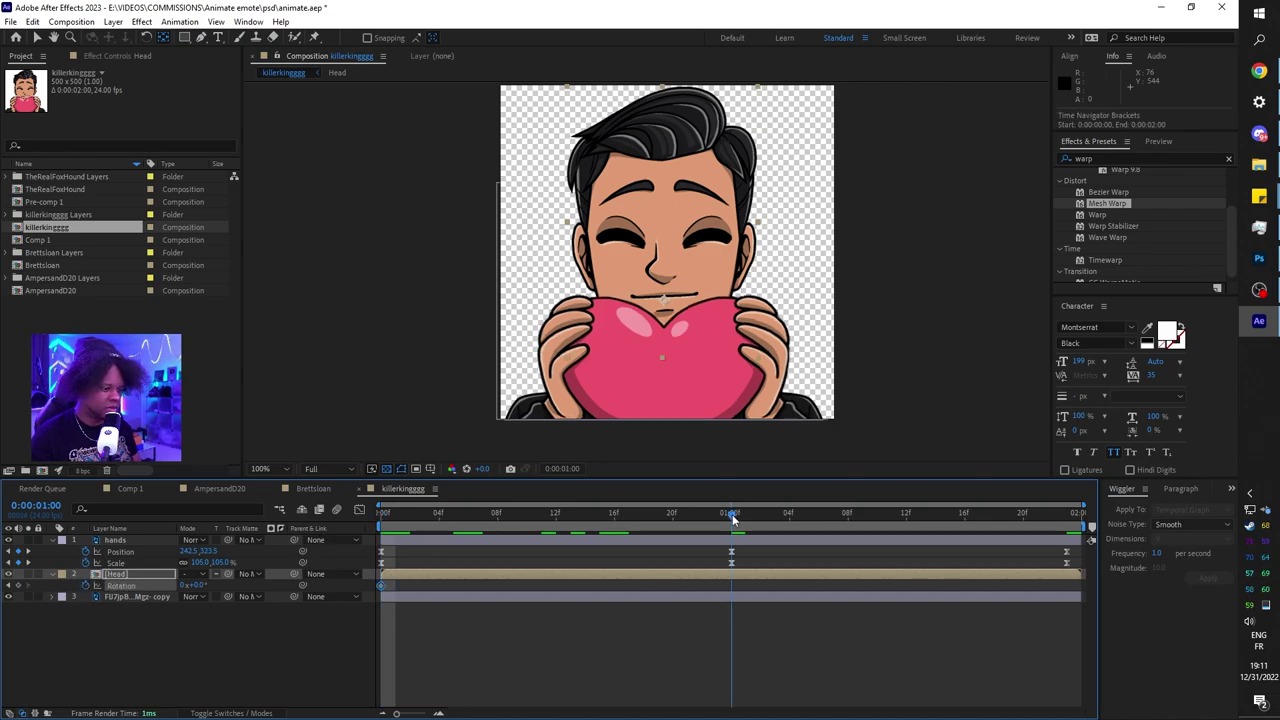
drag(732, 514, 1070, 520)
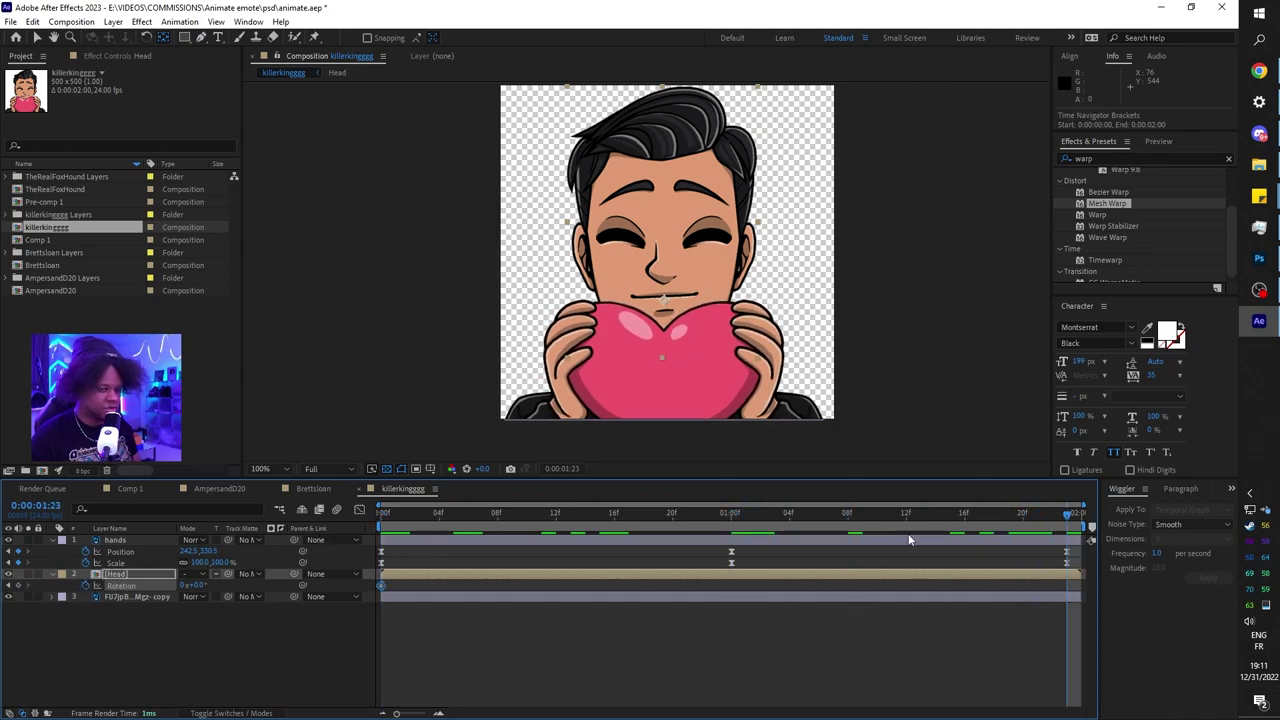
click(18, 586)
click(733, 514)
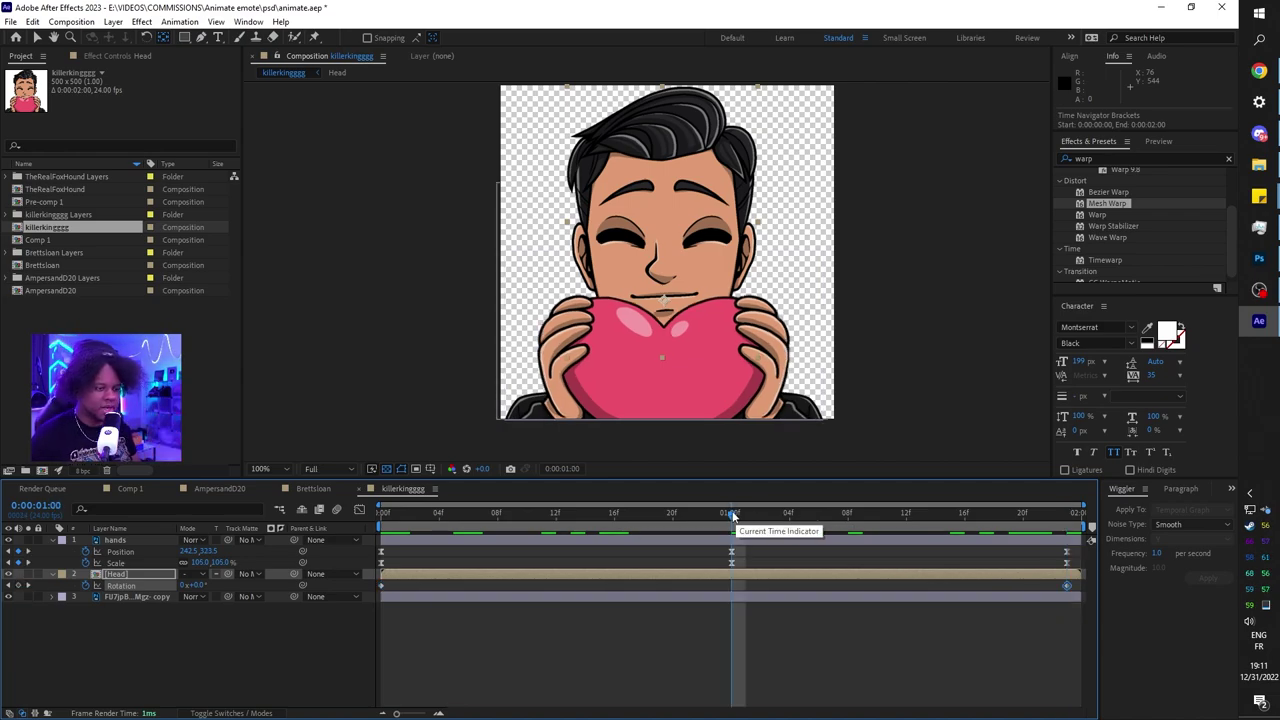
click(383, 512)
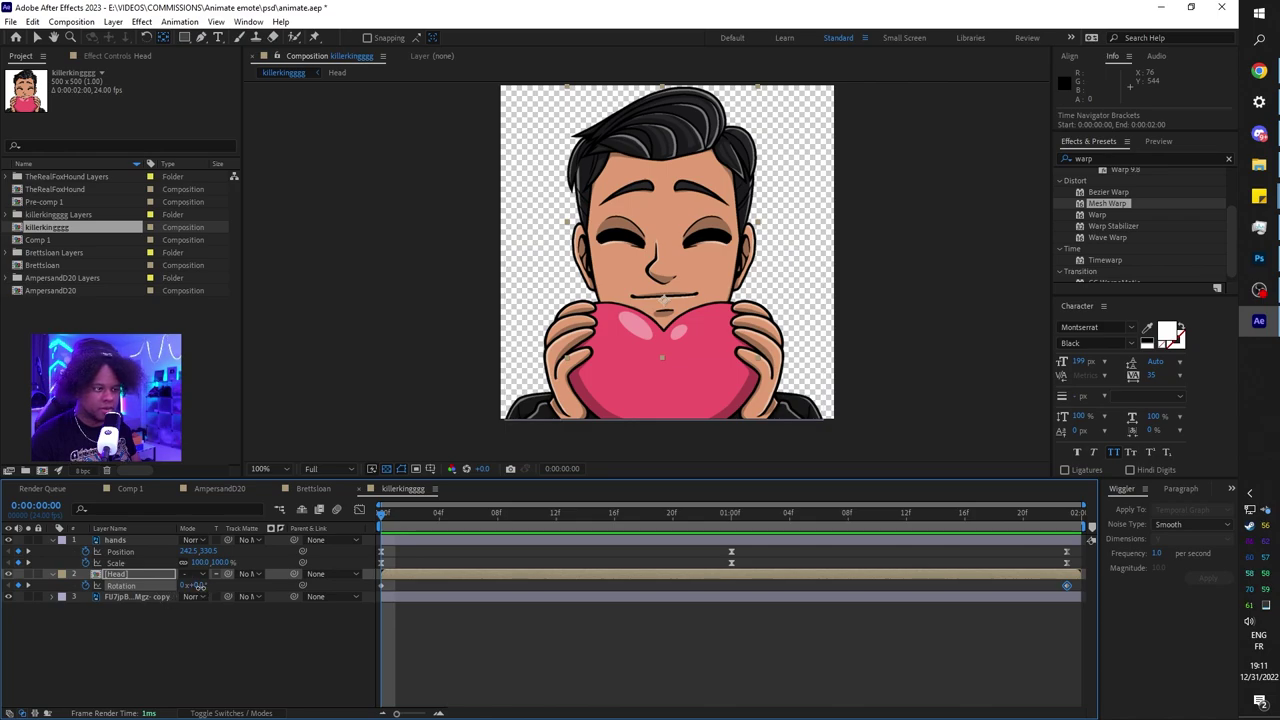
drag(204, 585, 199, 599)
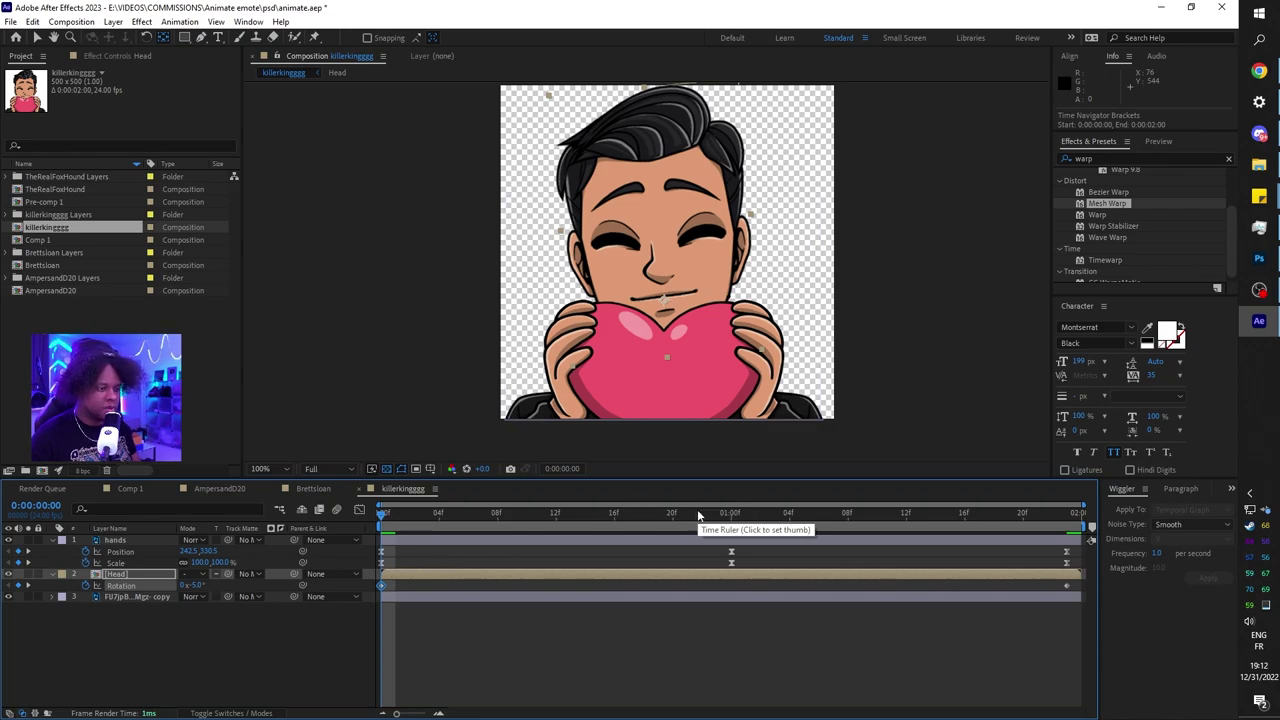
Step: Set Head Rotation to 5° at one second and -5° at the end
click(731, 513)
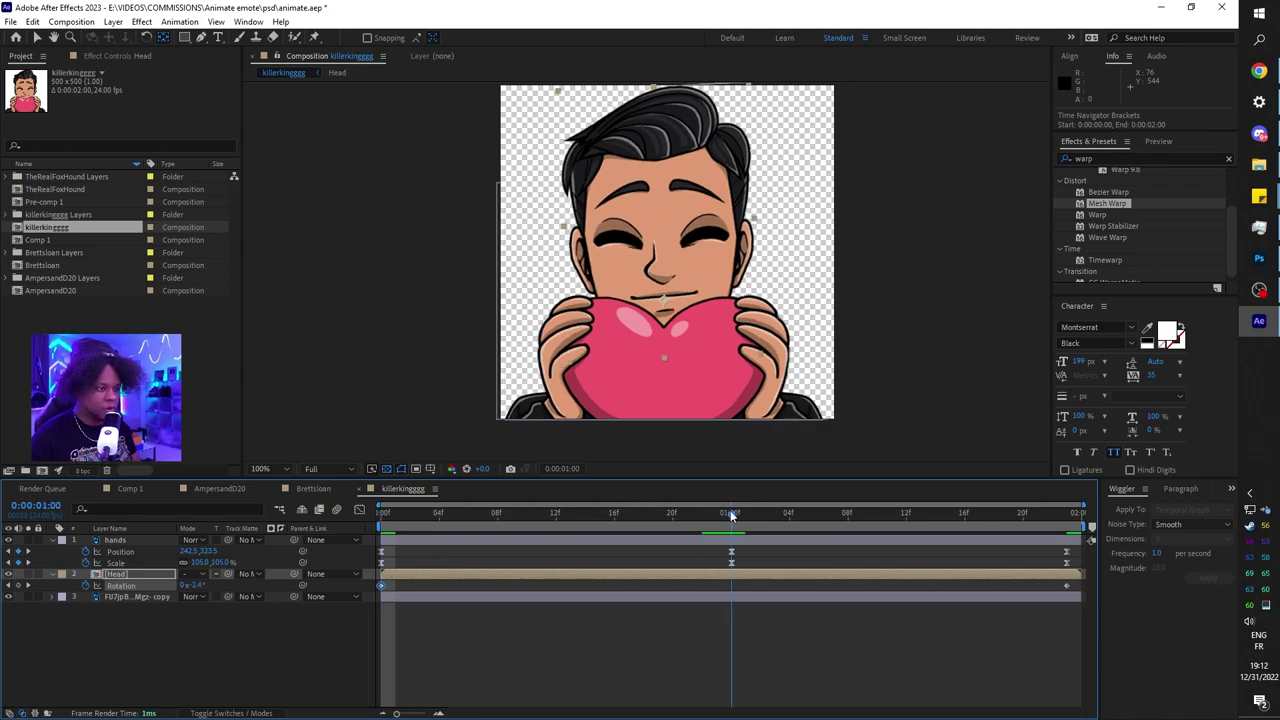
click(201, 586)
text(5)
key(Return)
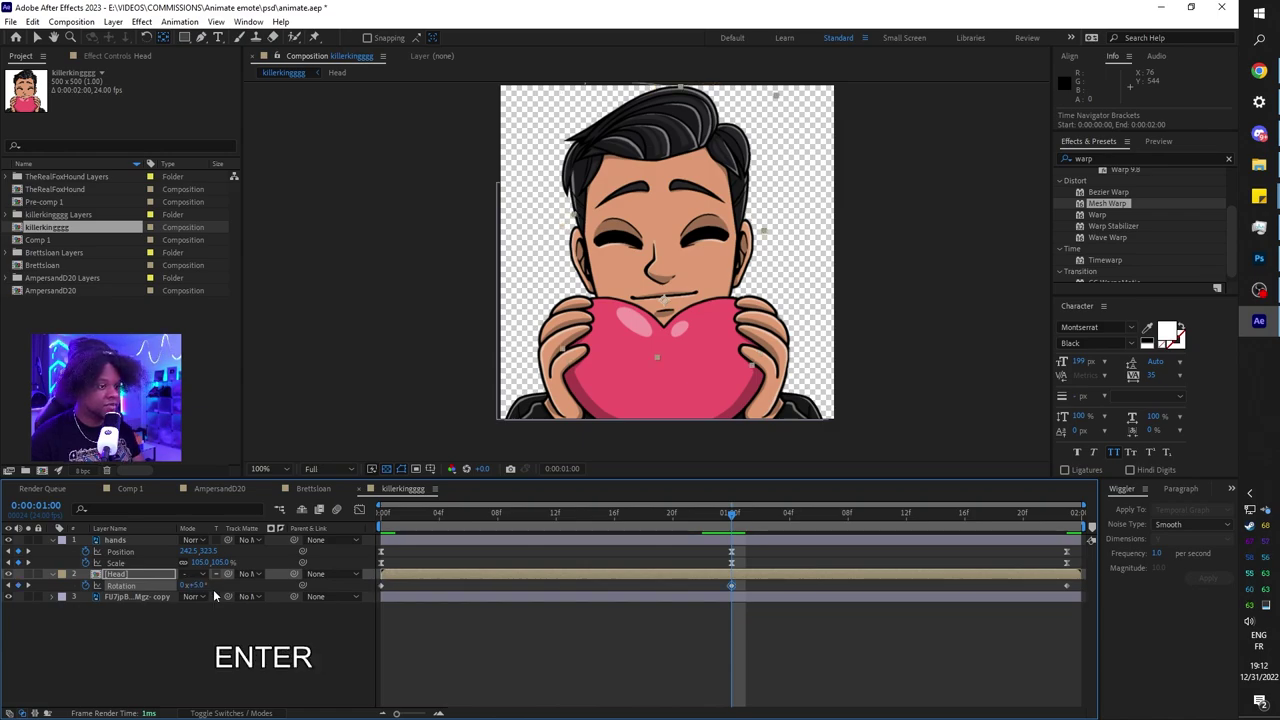
drag(850, 517, 1066, 517)
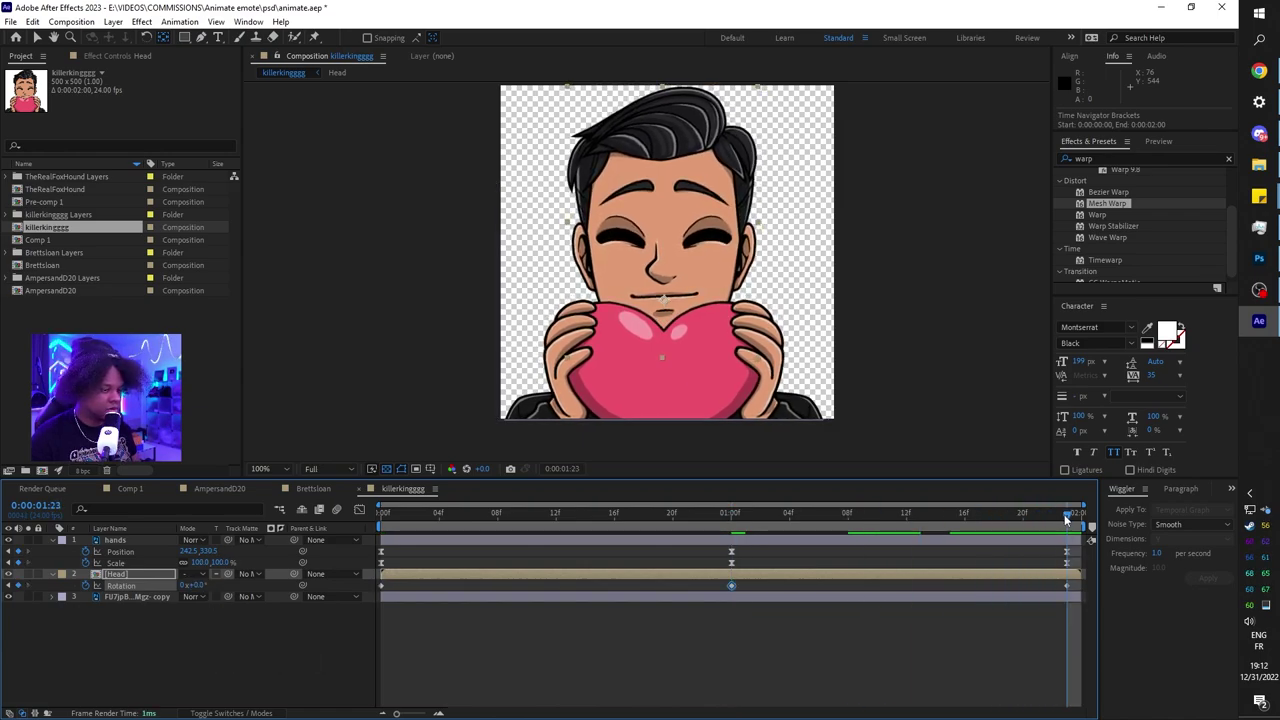
click(200, 586)
text(-5)
key(Return)
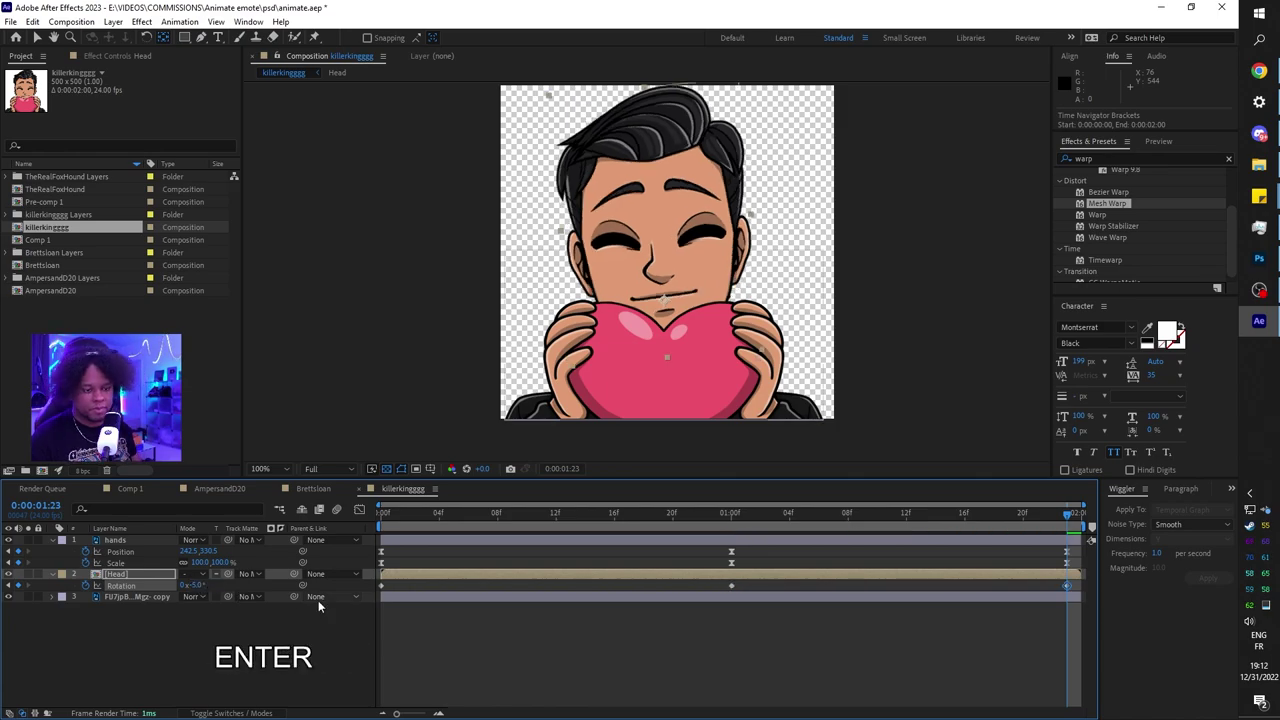
Step: Easy Ease all three Head rotation keyframes and preview the animation
drag(1077, 588, 378, 588)
key(F9)
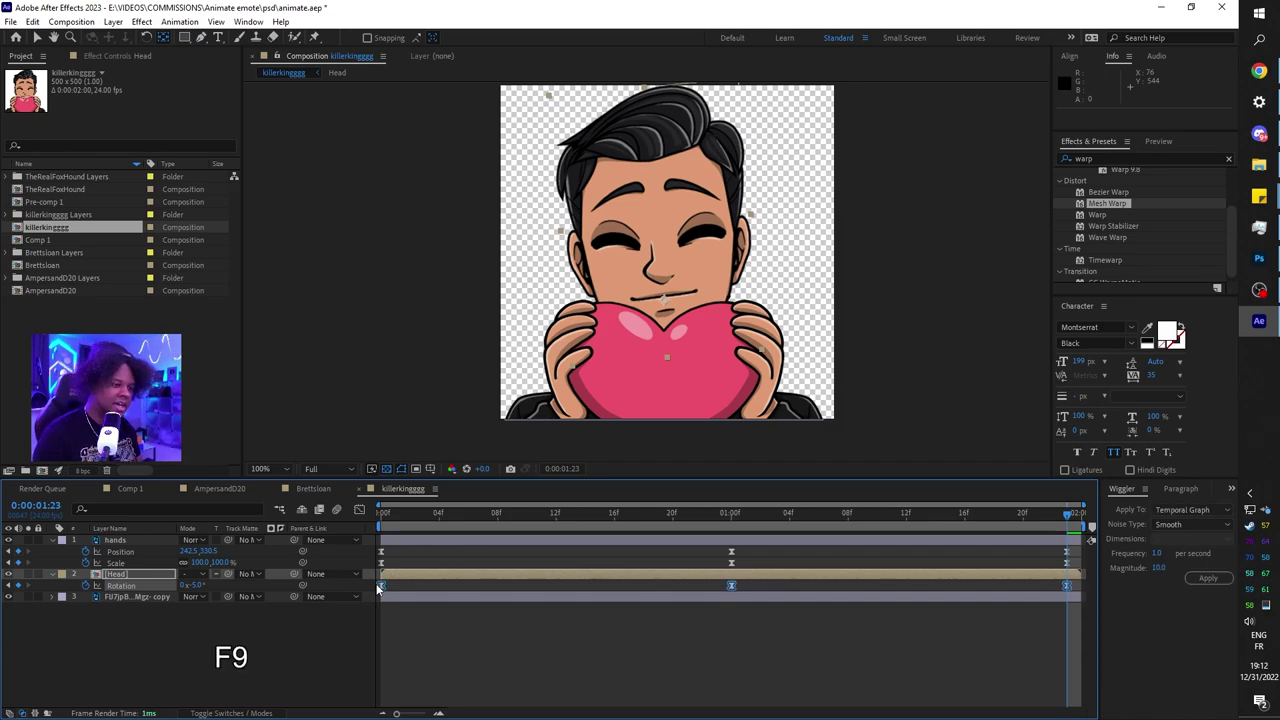
key(space)
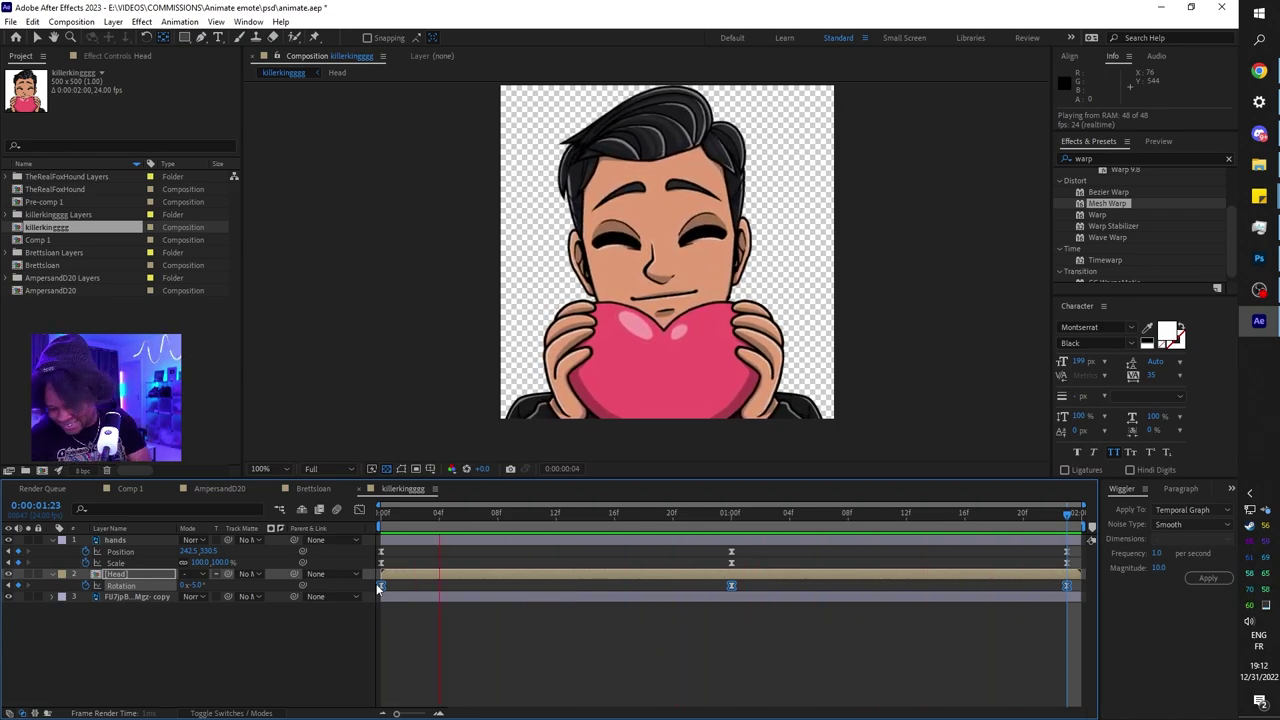
Step: Stop the preview and send killerkingggg via Composition > Add to Adobe Media Encoder Queue
key(space)
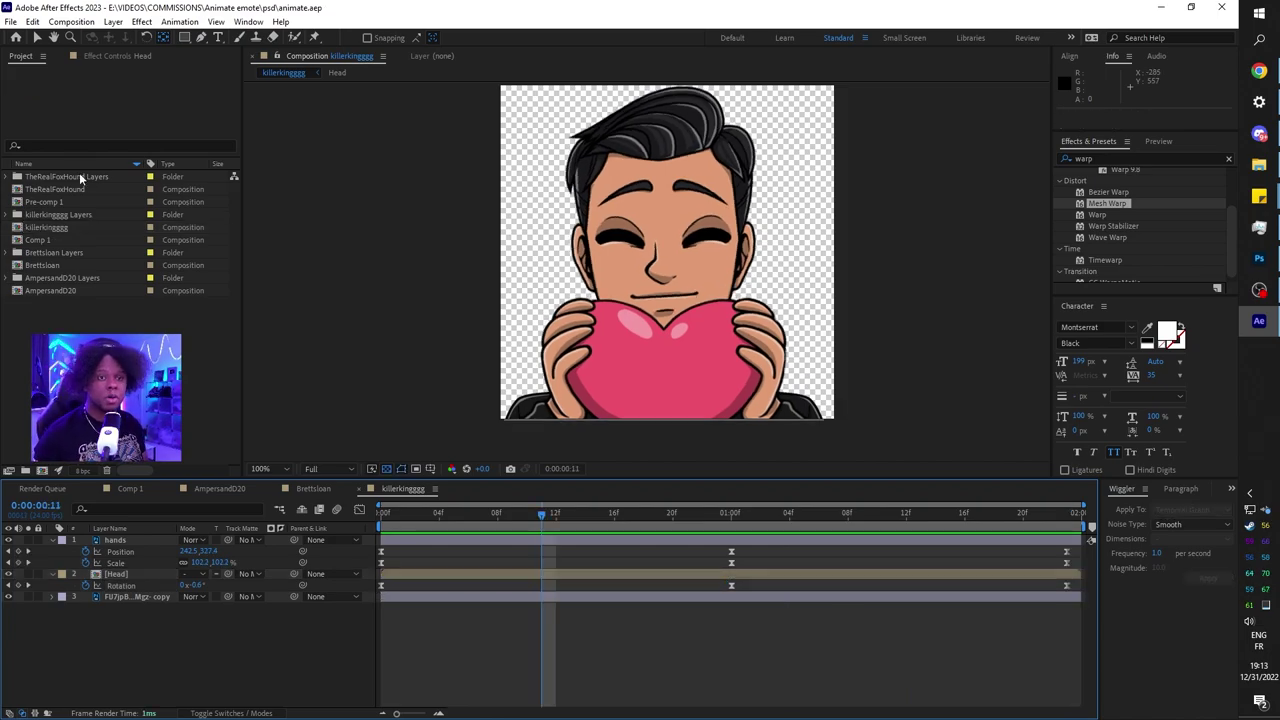
click(71, 21)
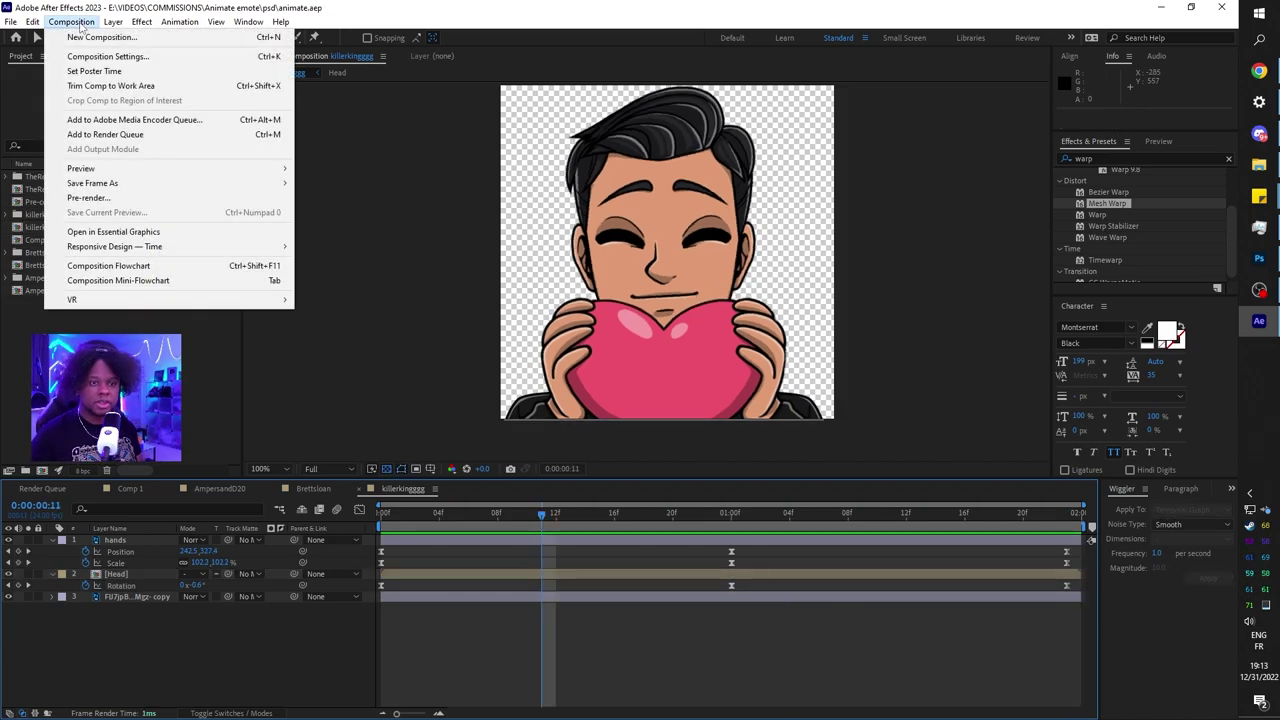
click(190, 121)
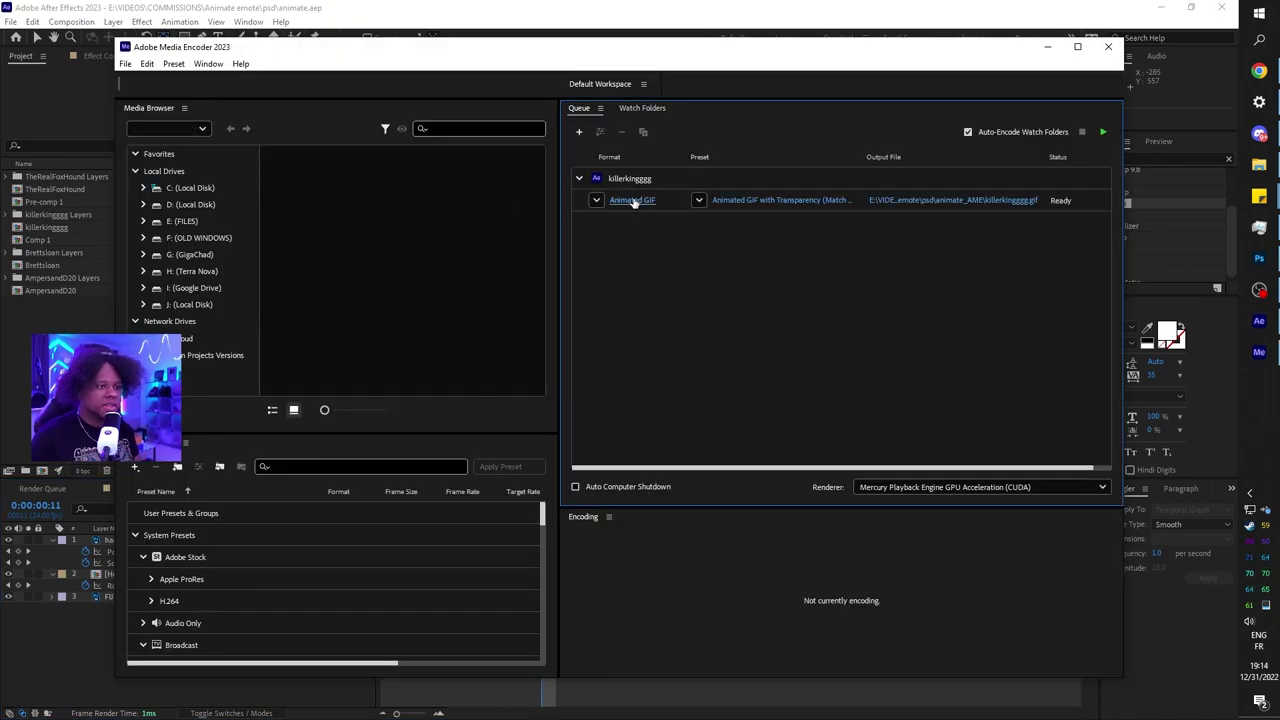
Step: Turn off source size matching and set the killerkingggg GIF width to 112, height linked
click(633, 201)
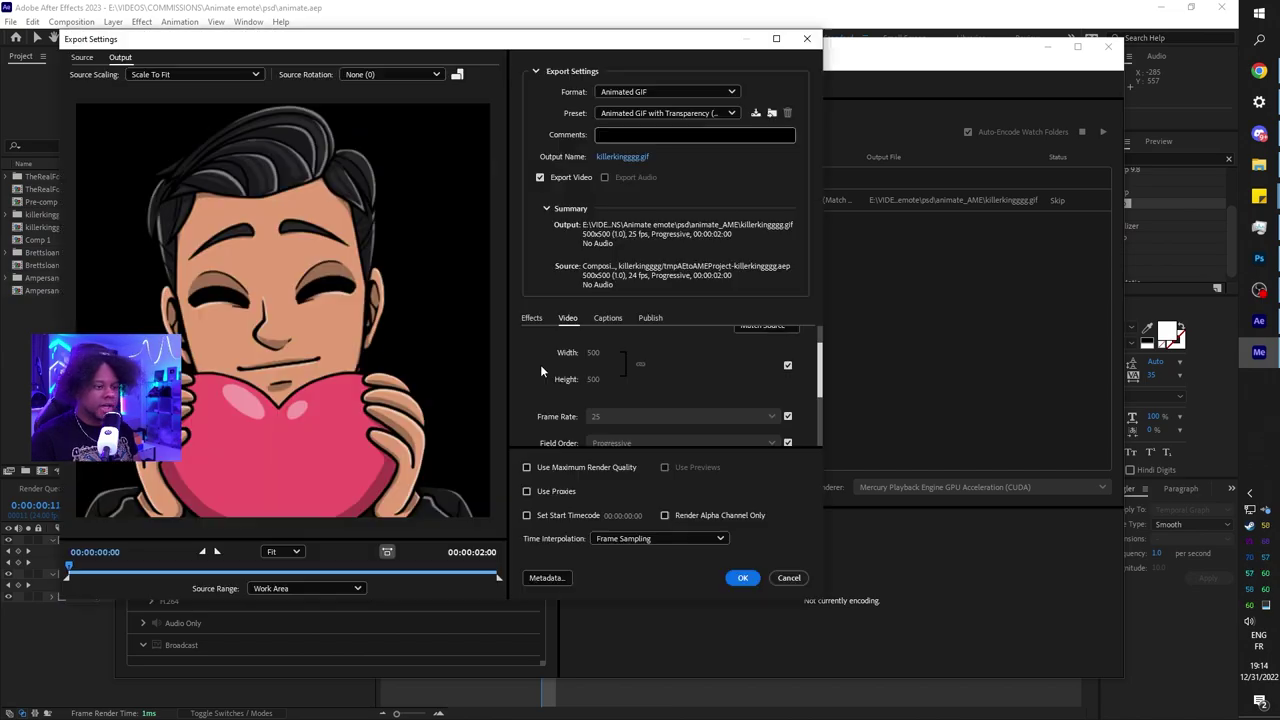
scroll(540, 364, up, 1)
scroll(620, 368, down, 1)
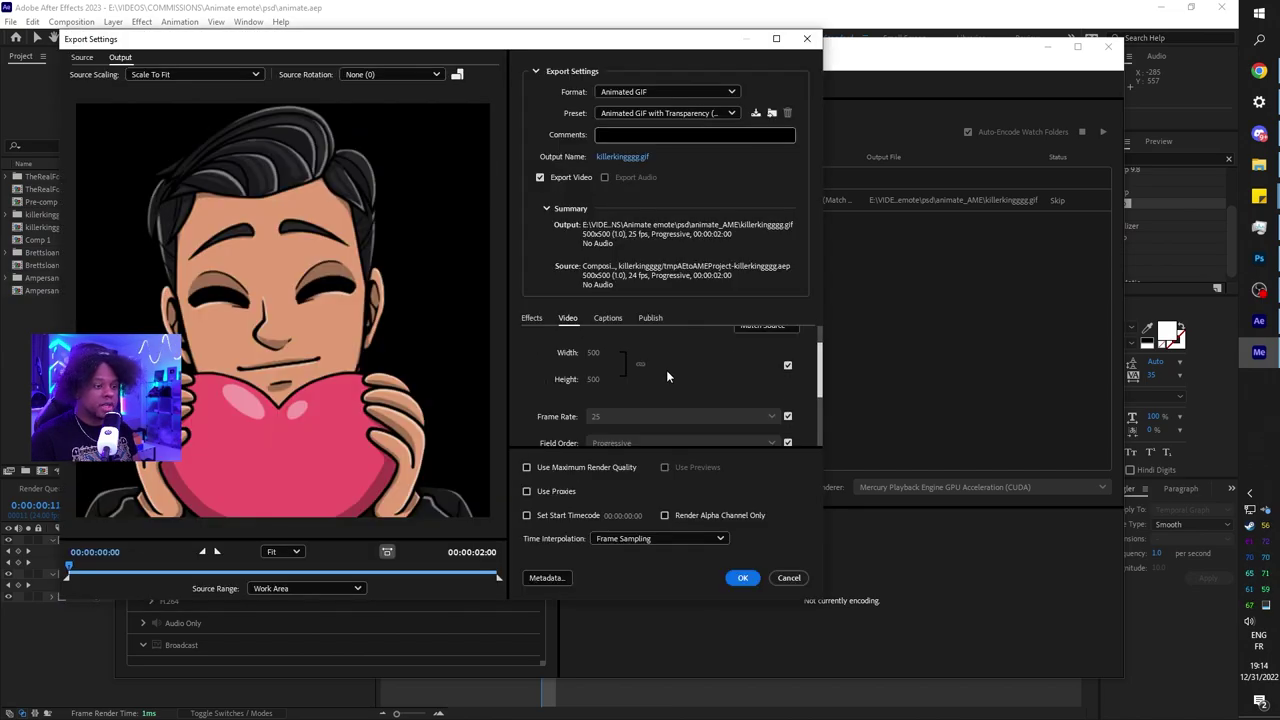
click(788, 366)
click(597, 353)
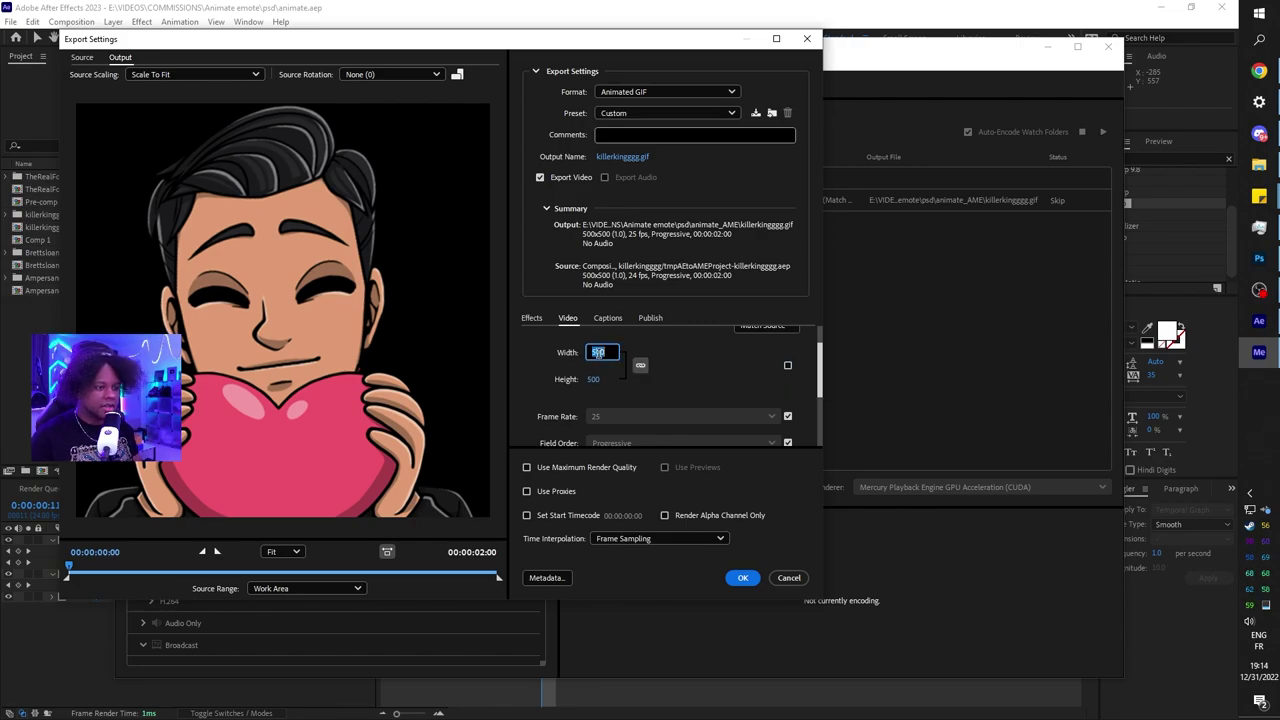
text(12)
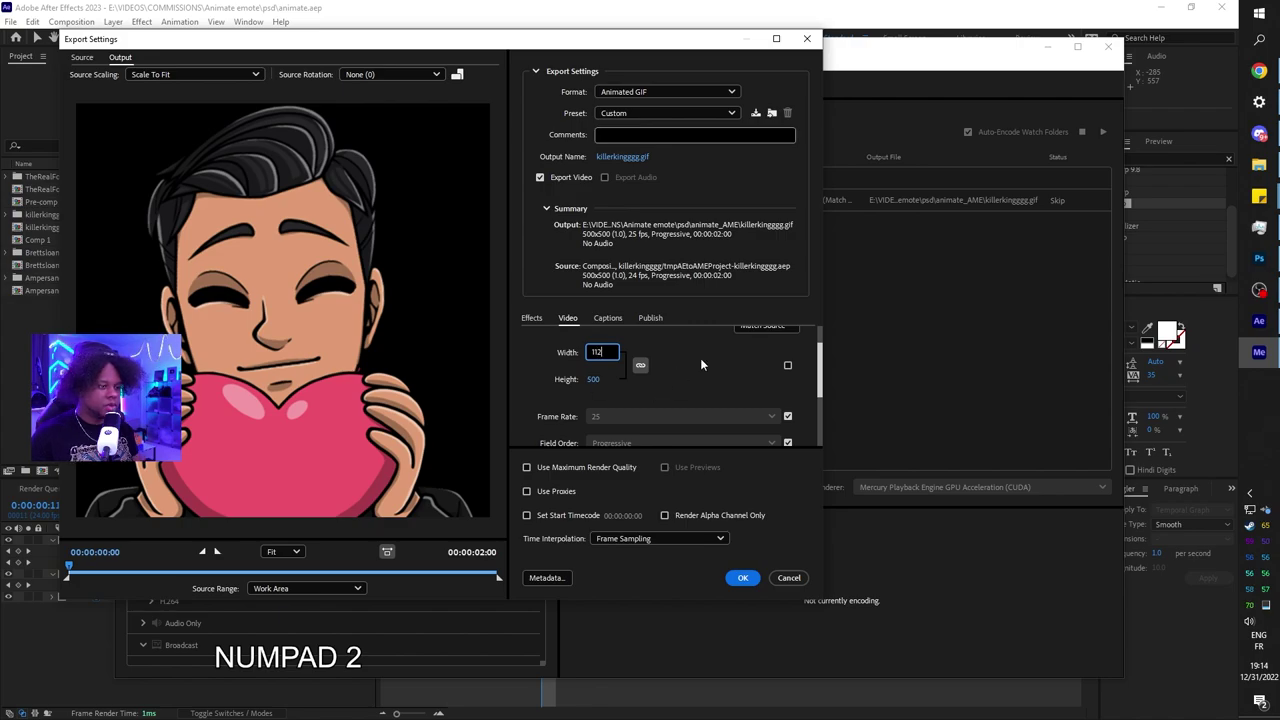
click(701, 365)
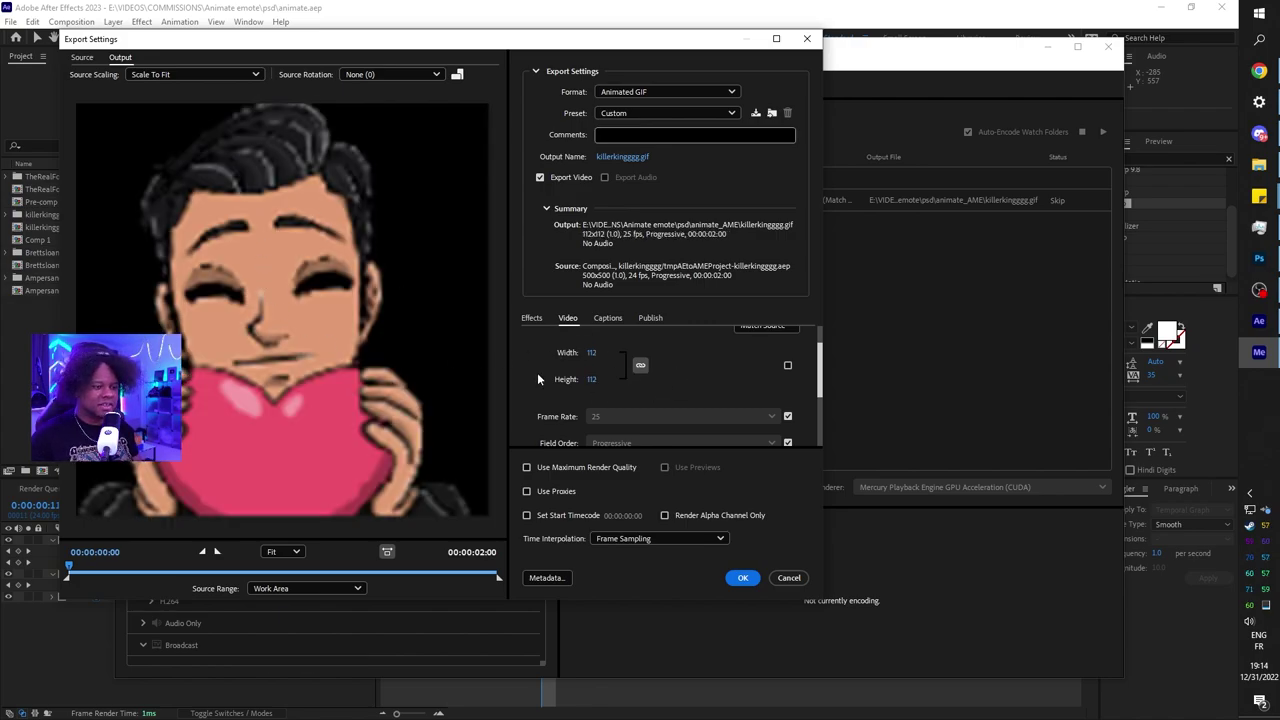
scroll(518, 369, down, 4)
click(742, 577)
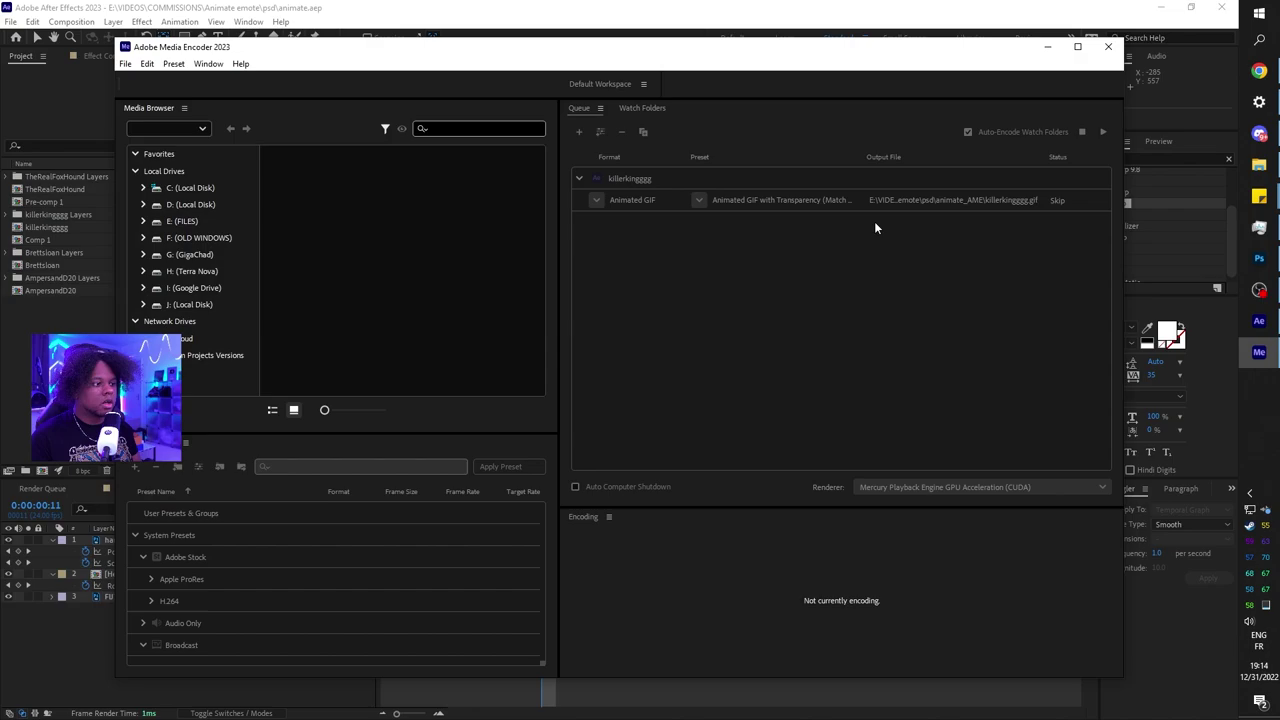
Step: Queue the Brettsloan, AmpersandD20 and Comp 1 compositions in Media Encoder
click(388, 13)
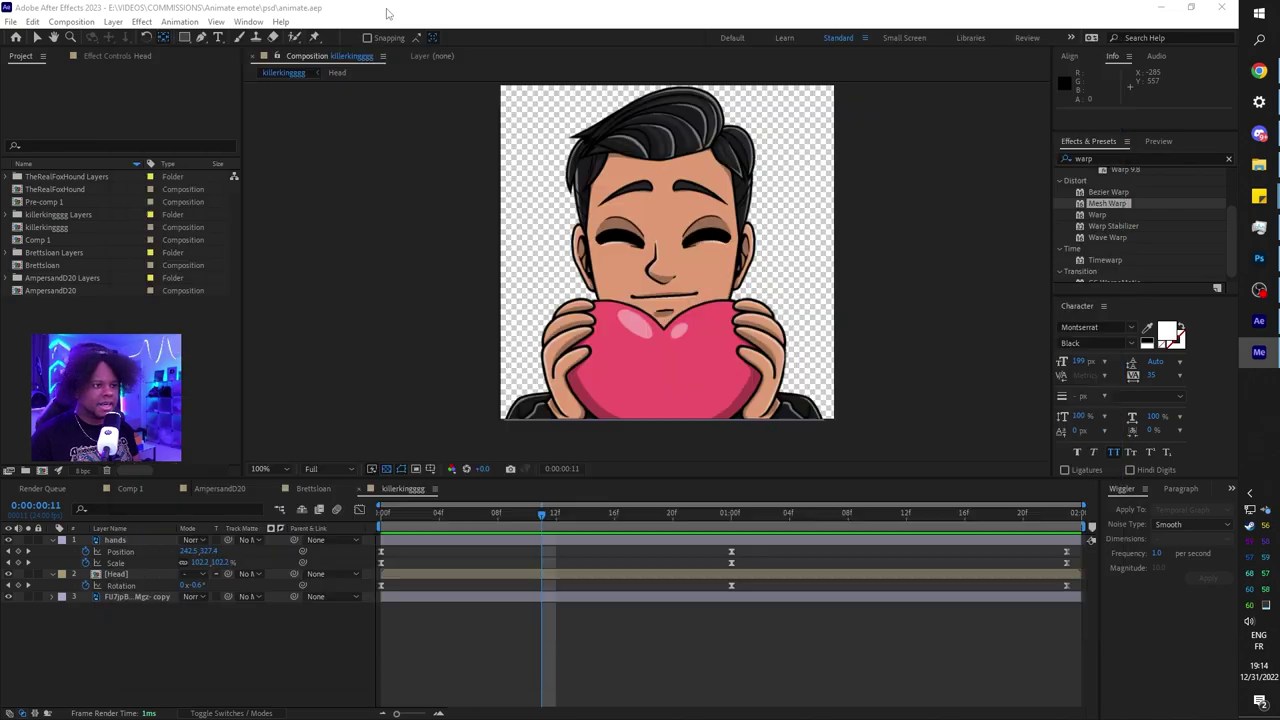
click(303, 488)
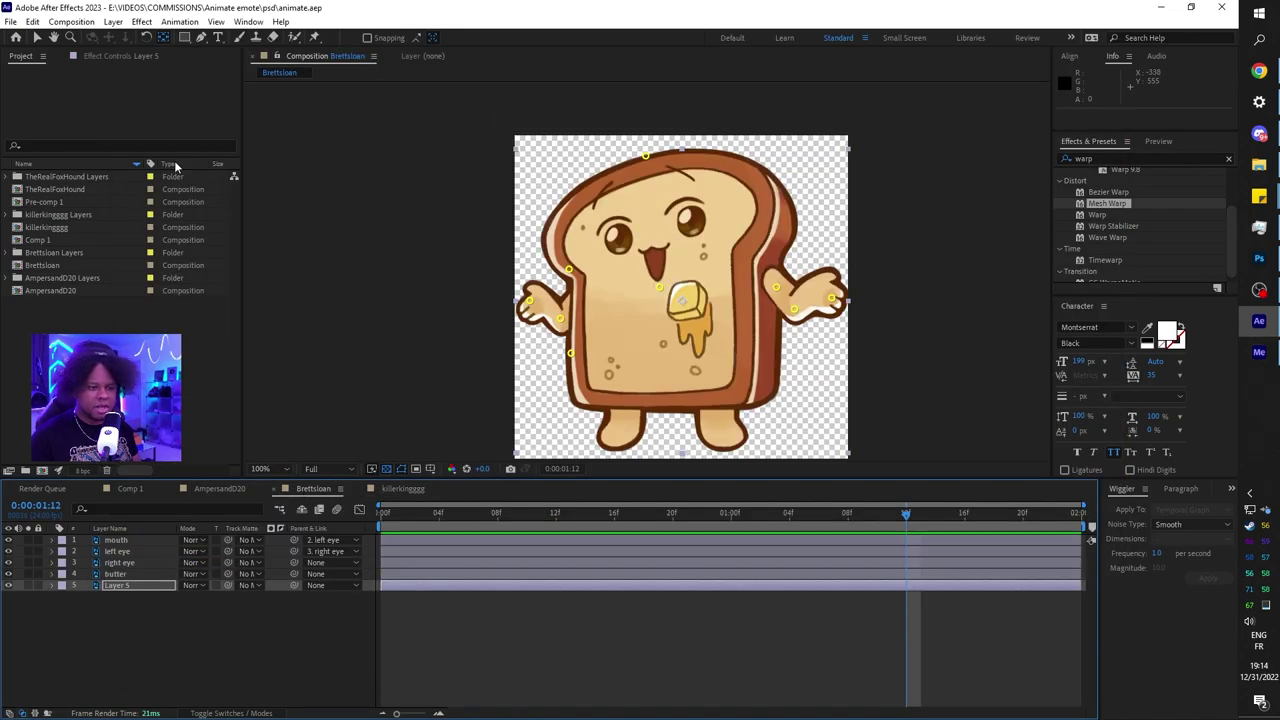
click(115, 22)
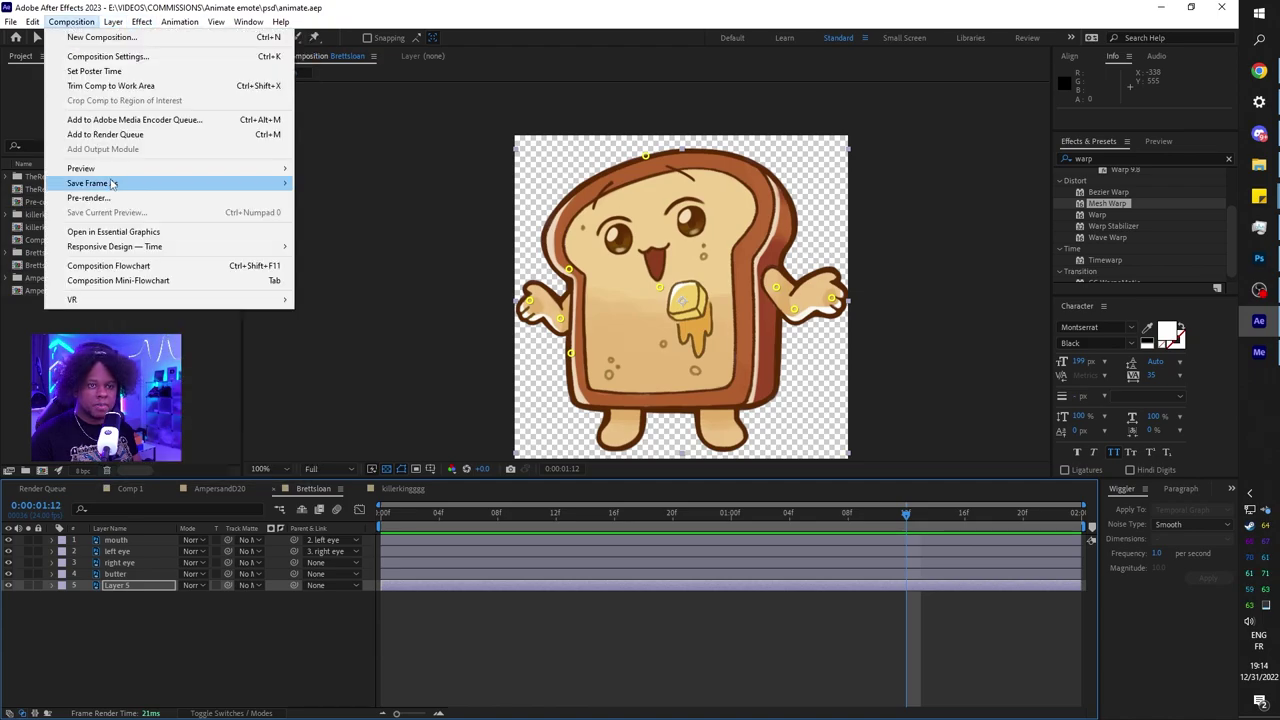
click(117, 120)
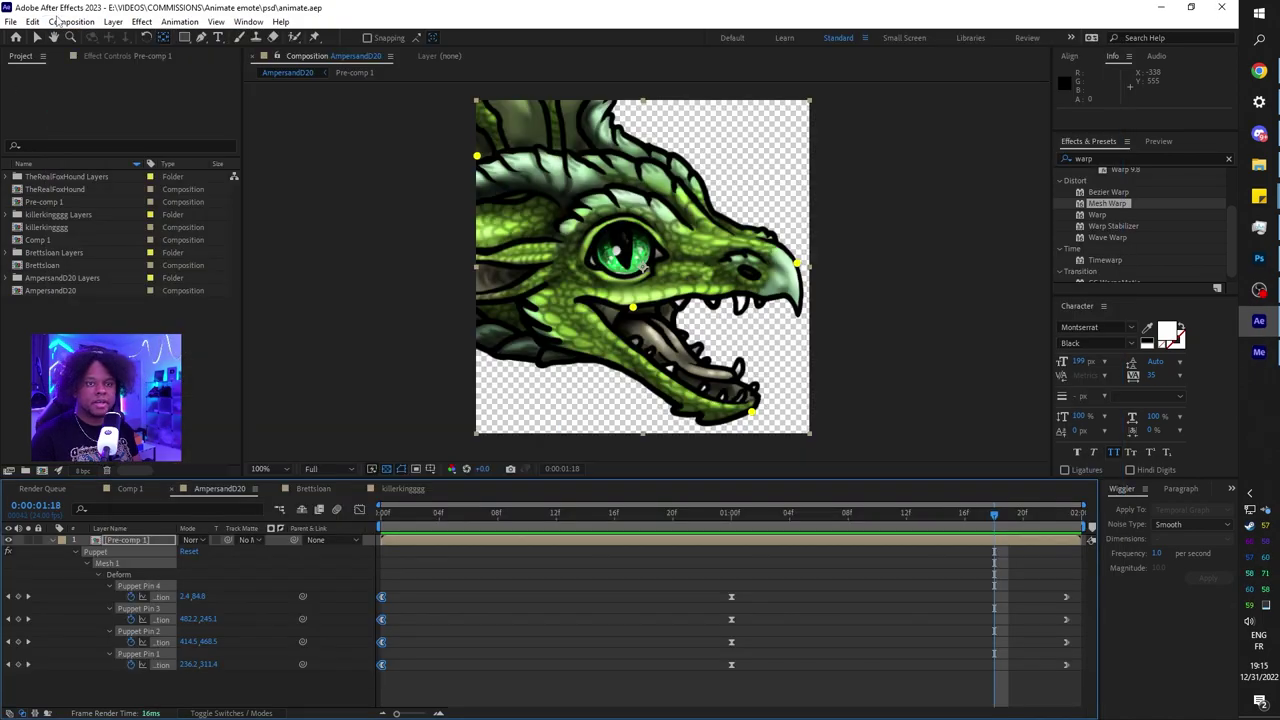
click(60, 21)
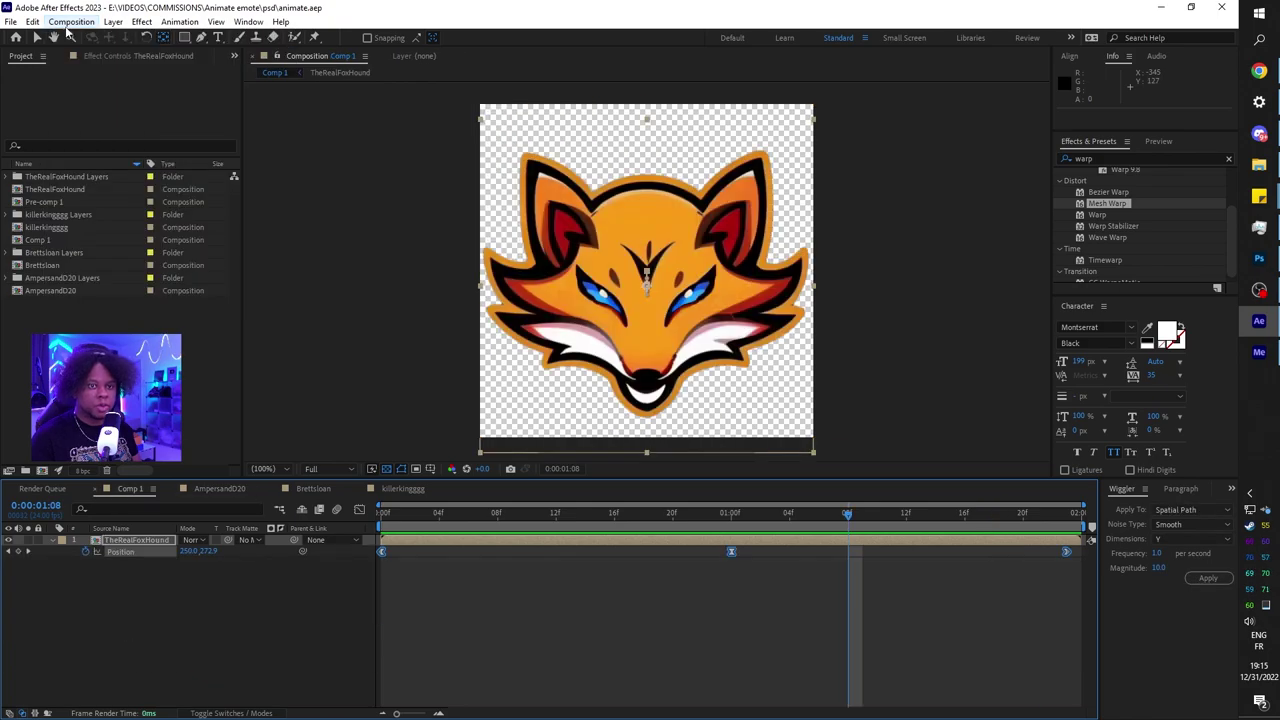
click(69, 23)
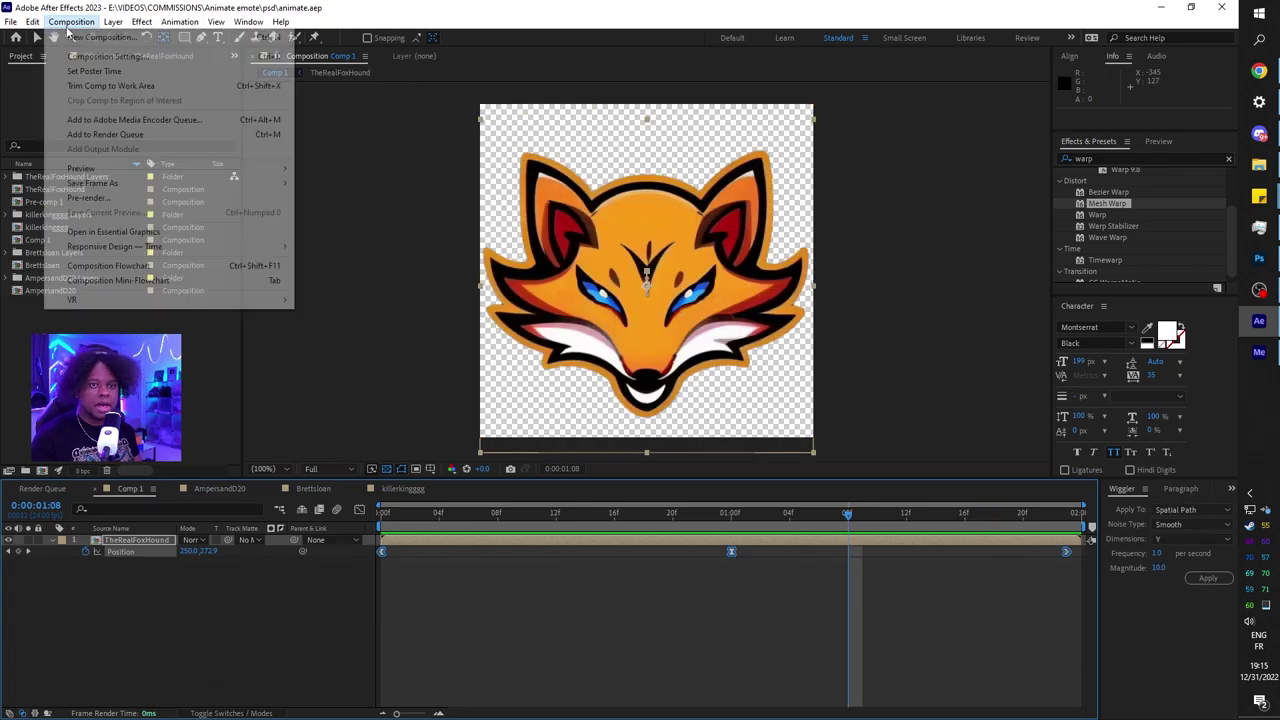
click(117, 120)
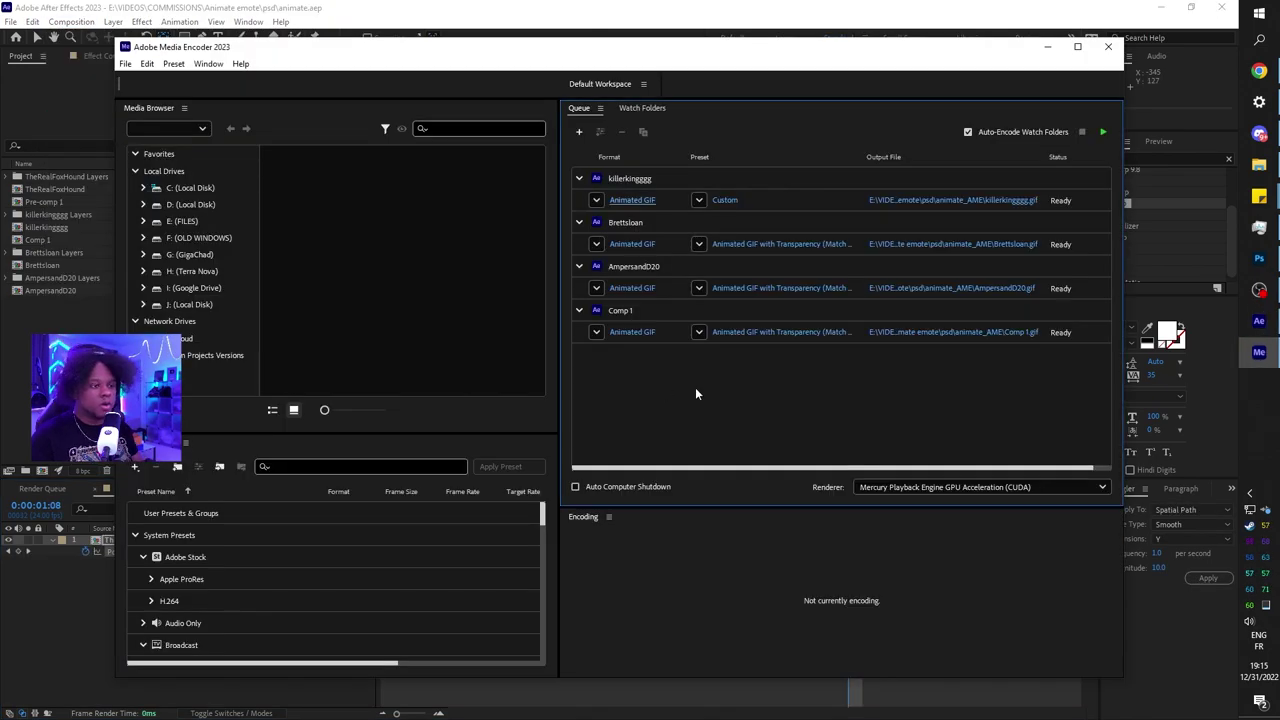
Step: Set the three newly queued GIF jobs to 112-pixel width with linked height
drag(607, 225, 605, 224)
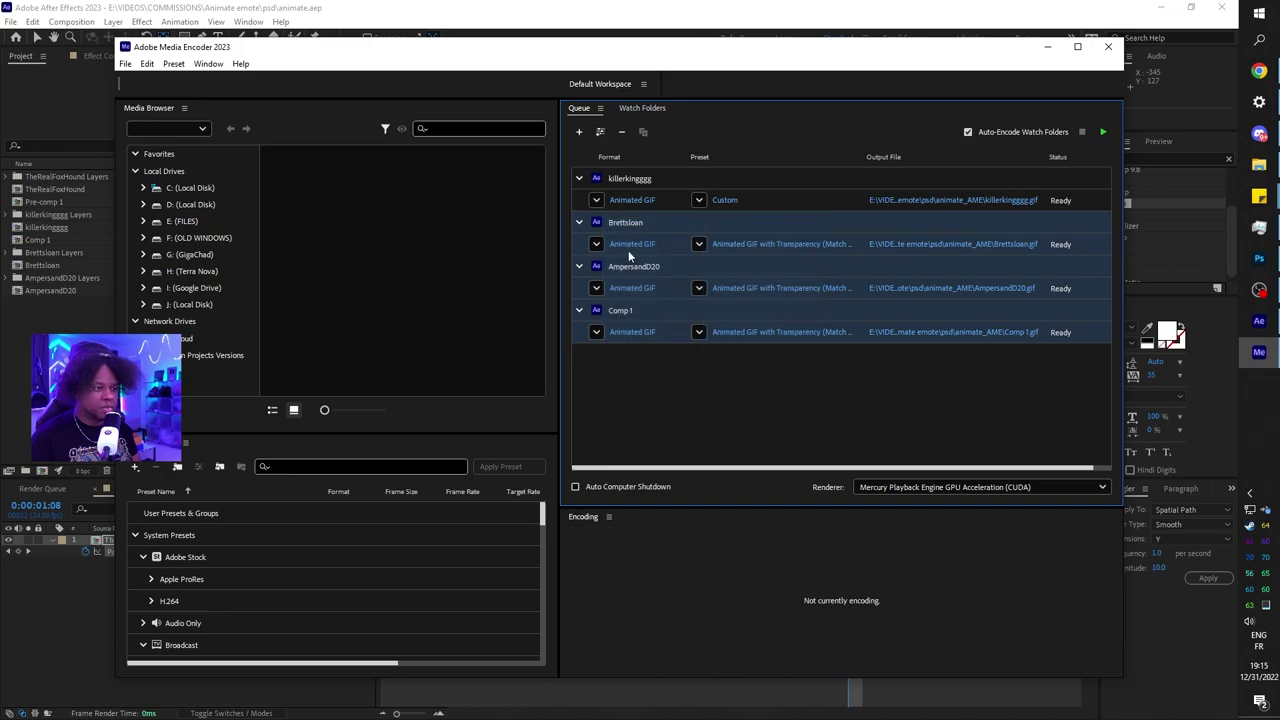
double_click(614, 246)
click(592, 387)
text(112)
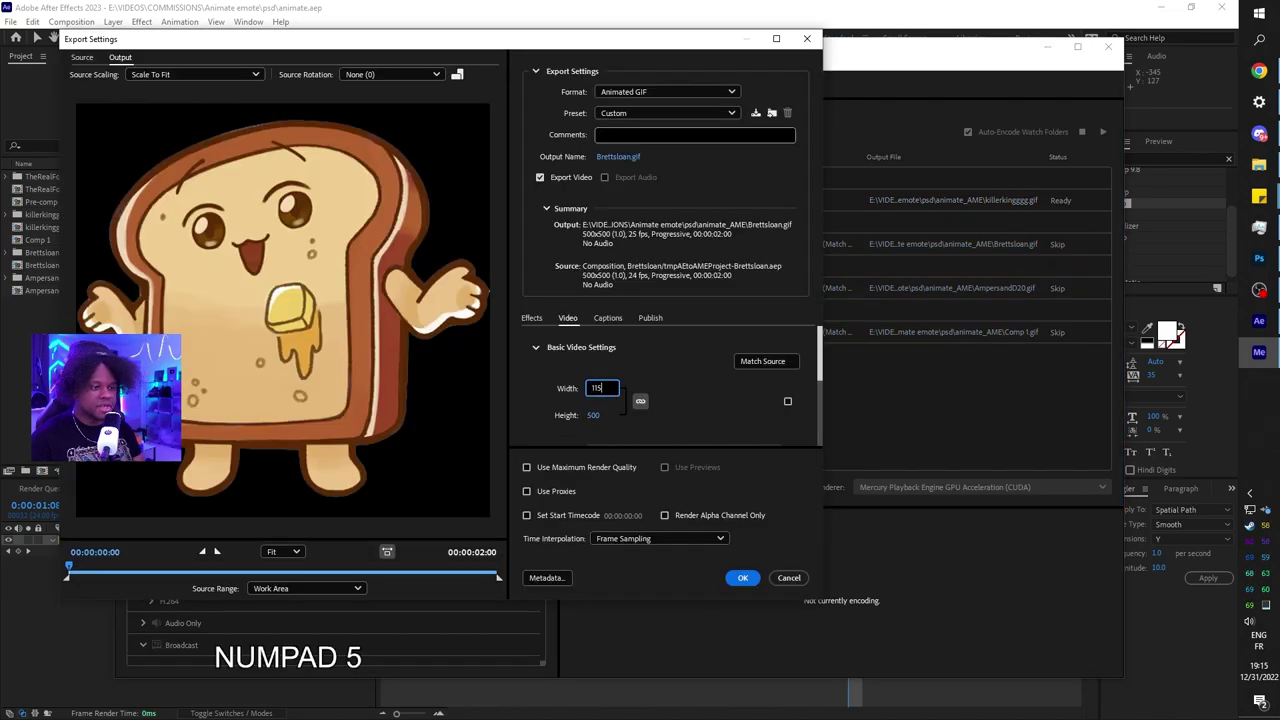
key(Return)
scroll(527, 366, down, 2)
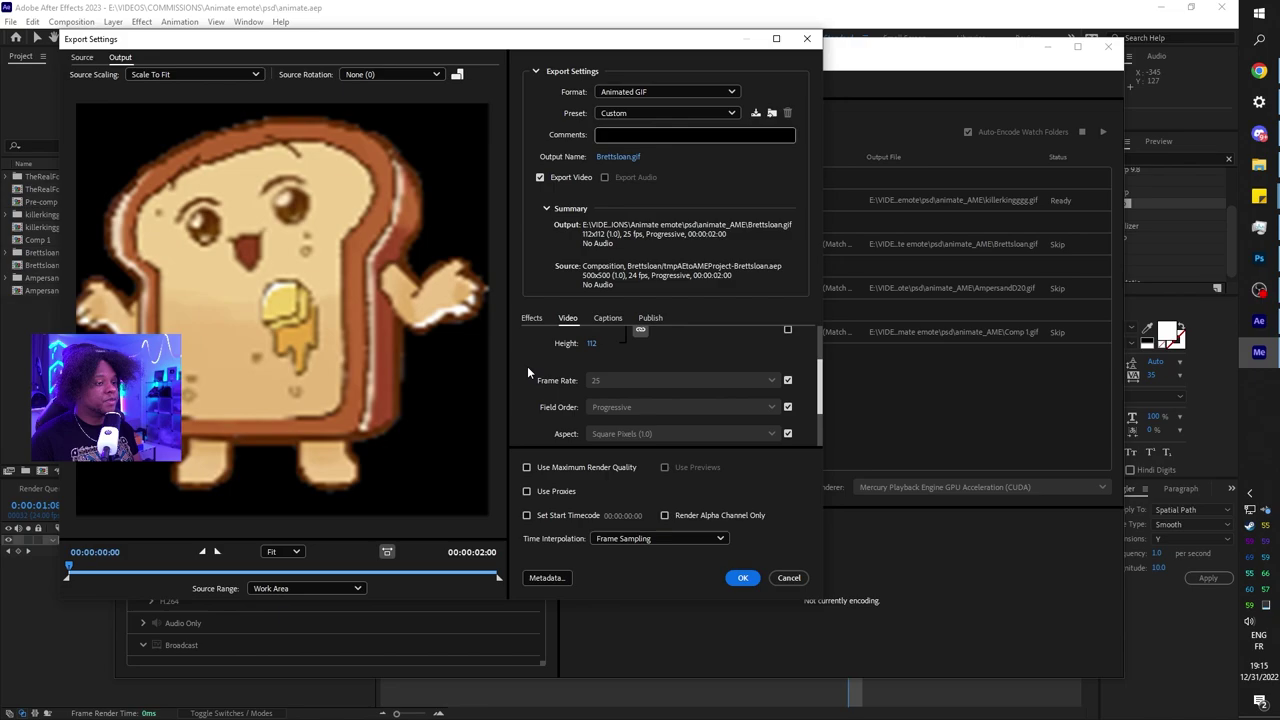
scroll(528, 368, up, 1)
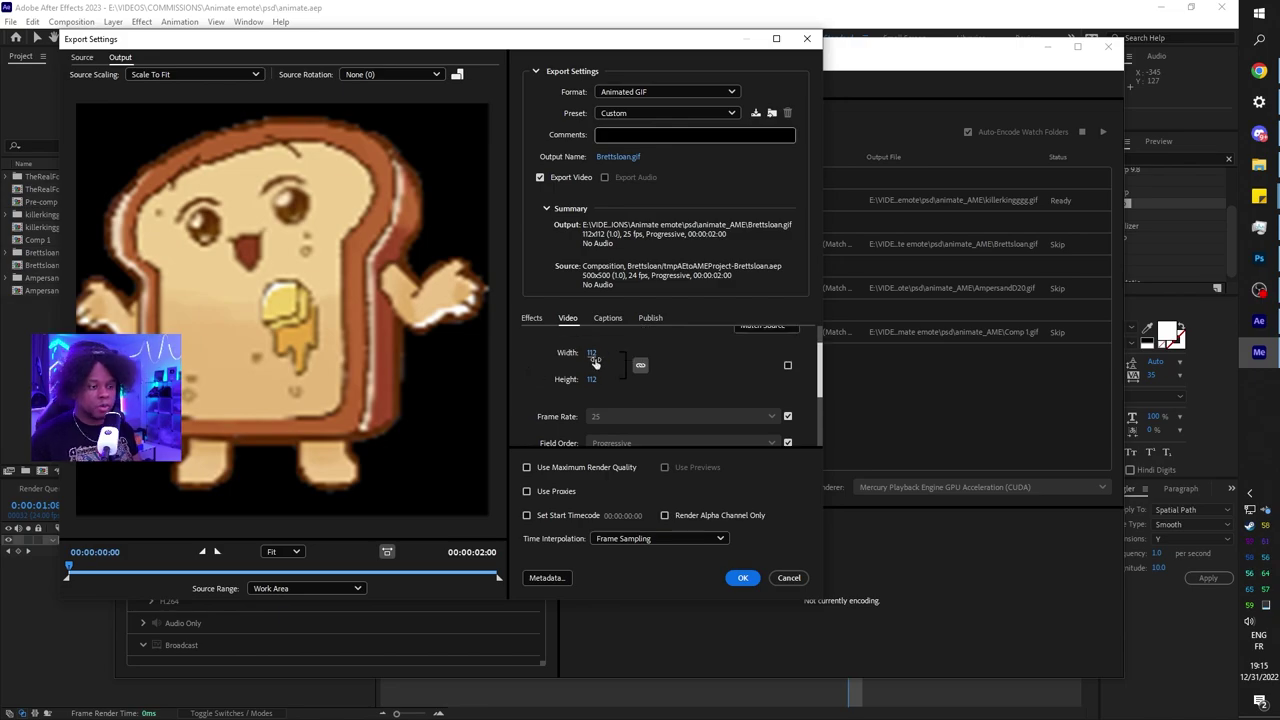
scroll(615, 416, down, 1)
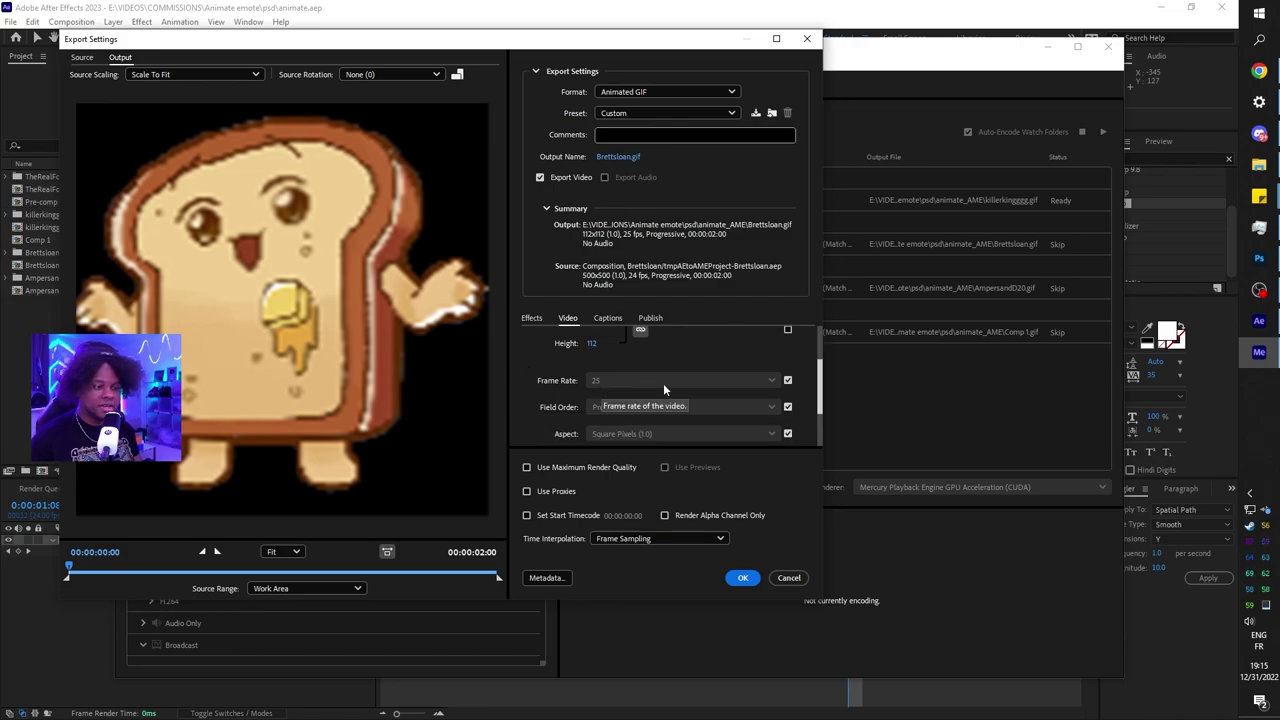
click(740, 578)
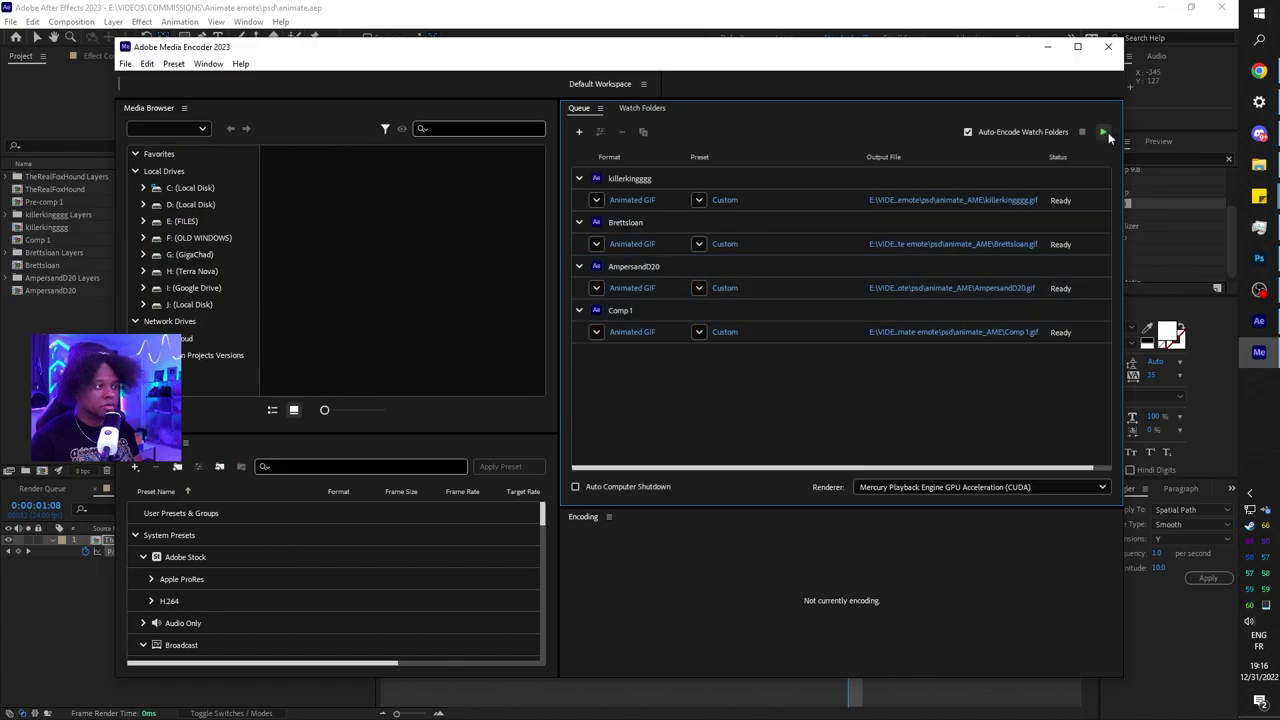
Step: Render the queue and open the four GIFs from the animate_AME folder in the viewer
click(1106, 132)
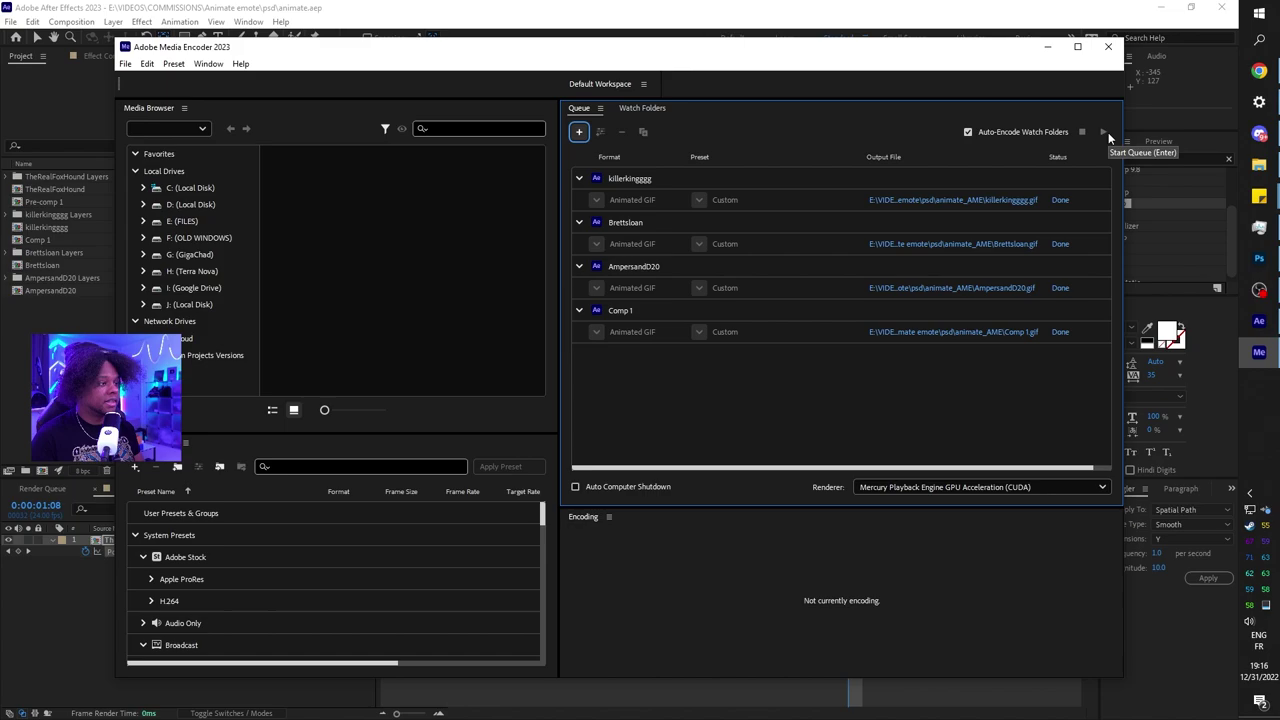
click(926, 201)
double_click(803, 247)
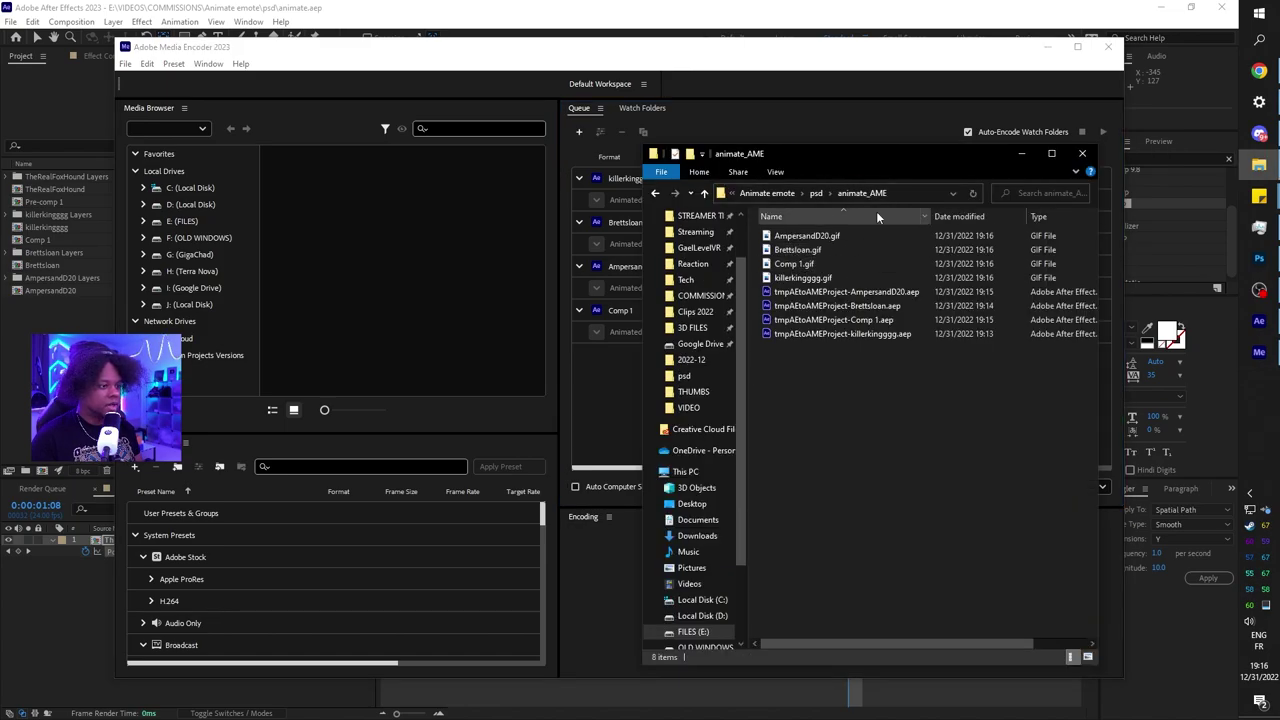
click(789, 238)
key(shift+Down)
key(shift+Down)
key(shift+Down)
key(Return)
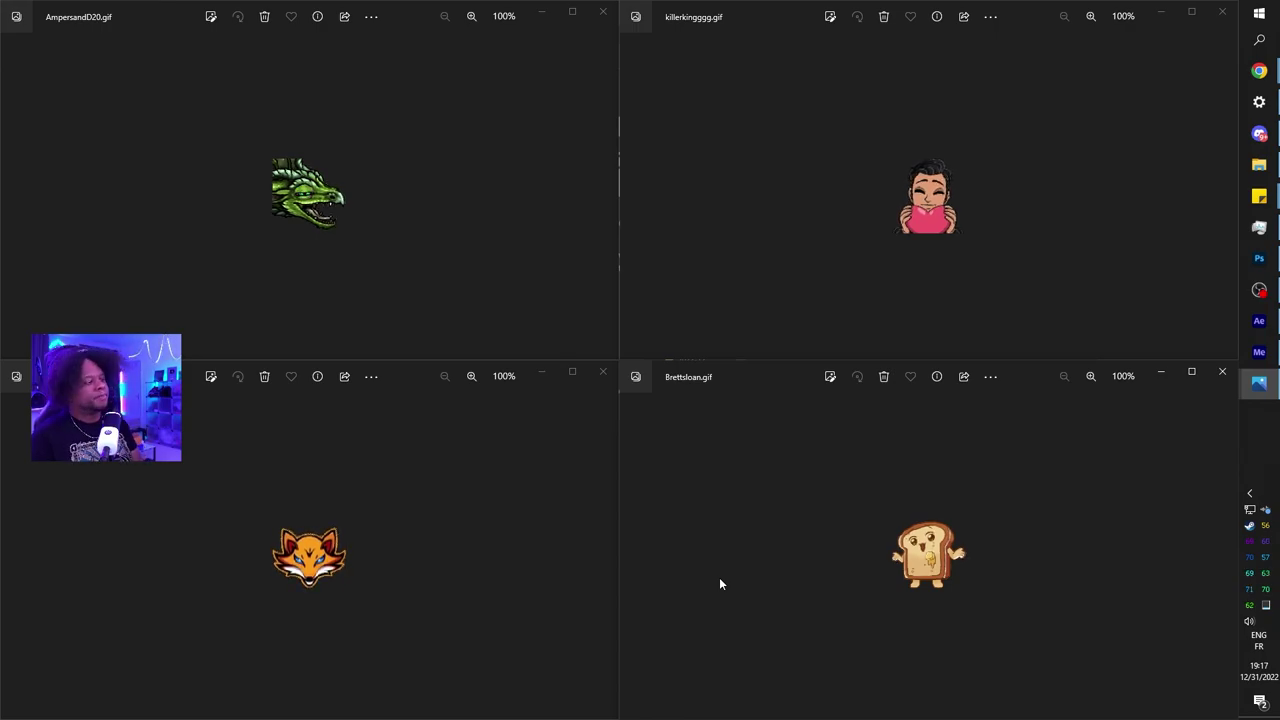